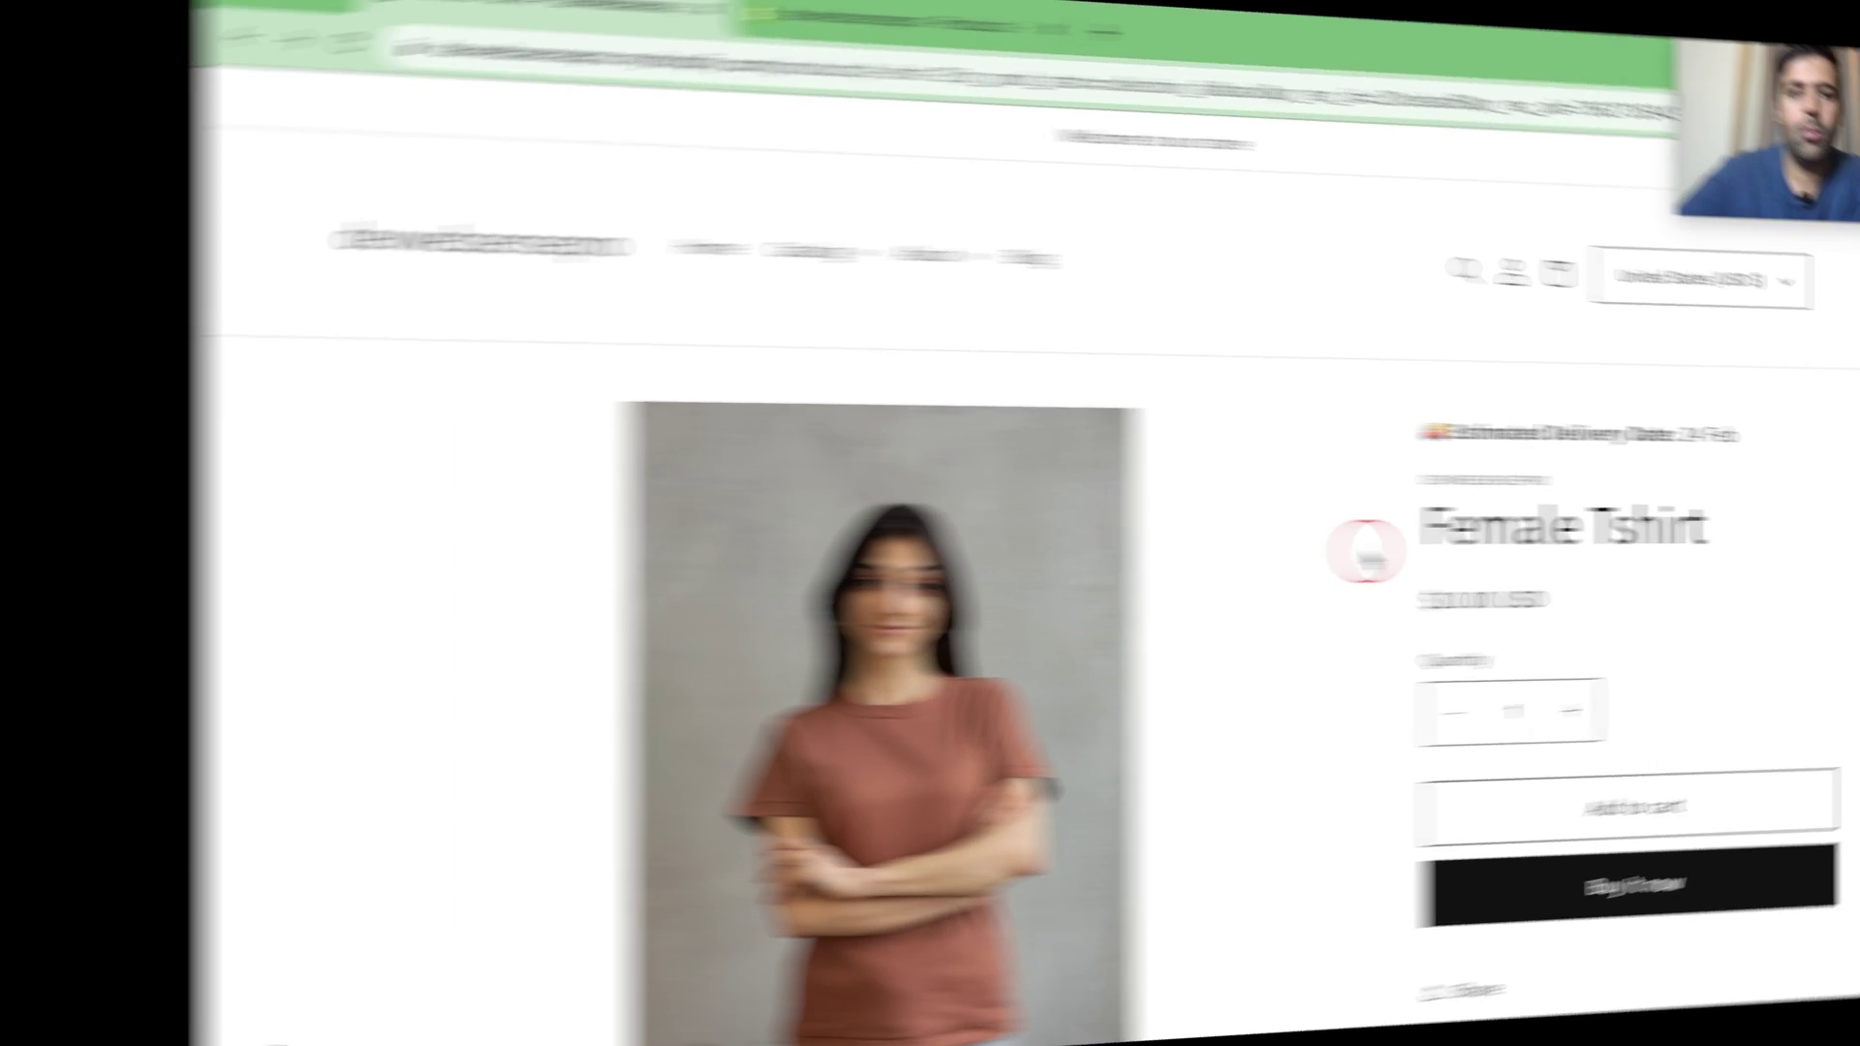
{"action": "scroll", "coordinate": [1101, 467], "scroll_direction": "down", "scroll_amount": 5}
{"action": "scroll", "coordinate": [1030, 519], "scroll_direction": "up", "scroll_amount": 5}
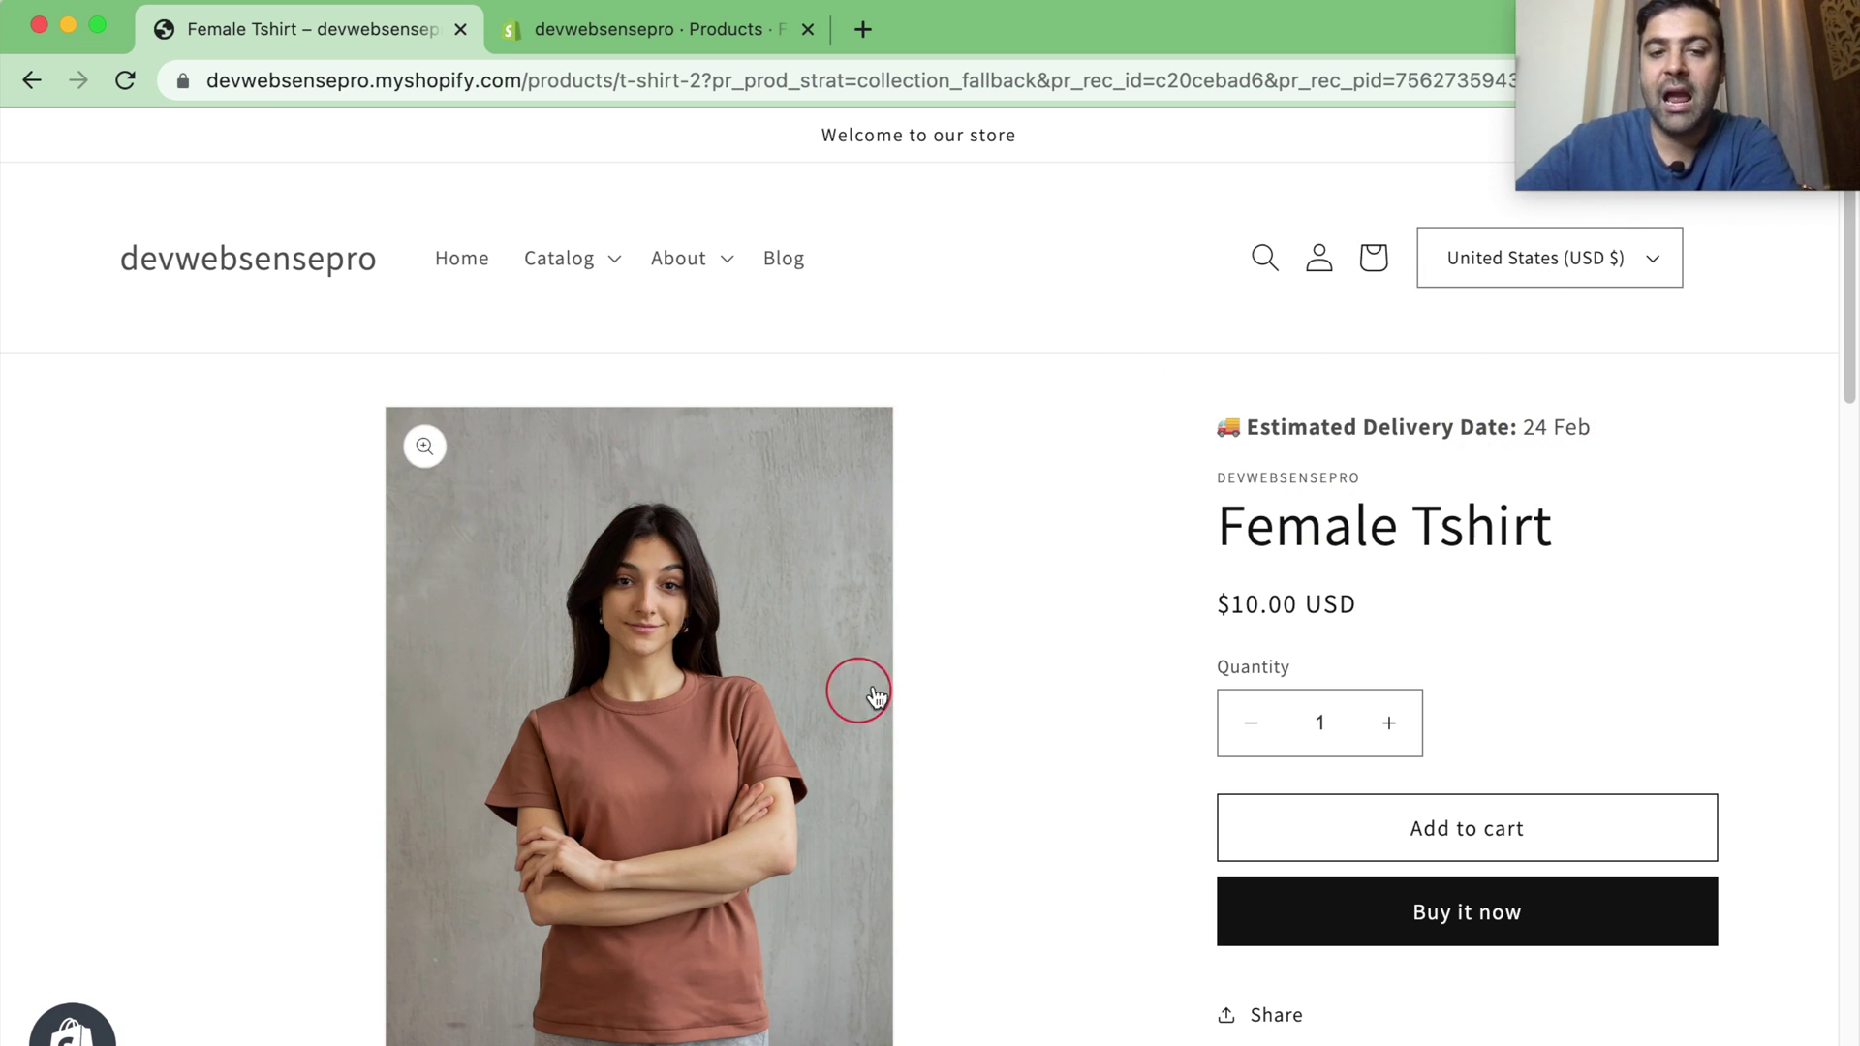
Step: Open Female Tshirt's delivery-days metafield and check the storefront's current 24 Feb date
{"action": "left_click", "coordinate": [562, 29]}
{"action": "scroll", "coordinate": [1215, 463], "scroll_direction": "down", "scroll_amount": 5}
{"action": "scroll", "coordinate": [1216, 462], "scroll_direction": "down", "scroll_amount": 10}
{"action": "scroll", "coordinate": [1215, 462], "scroll_direction": "down", "scroll_amount": 3}
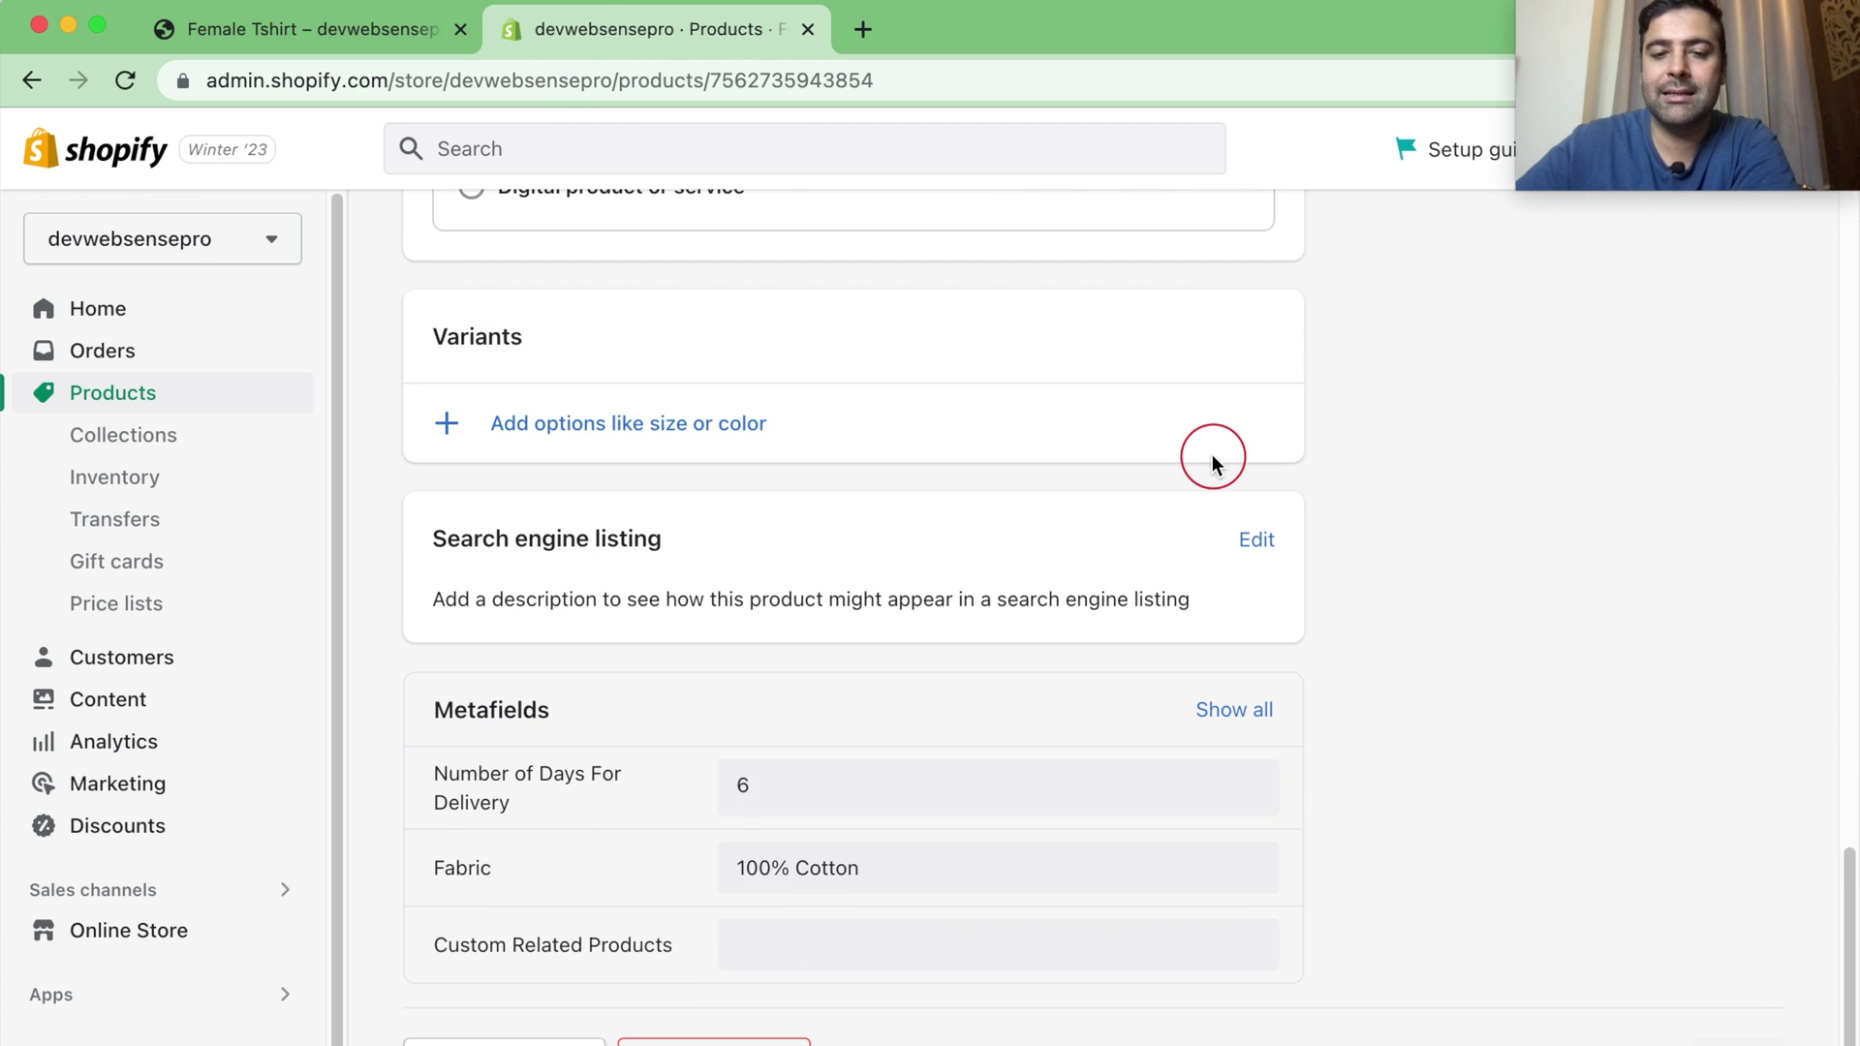
{"action": "left_click", "coordinate": [438, 770]}
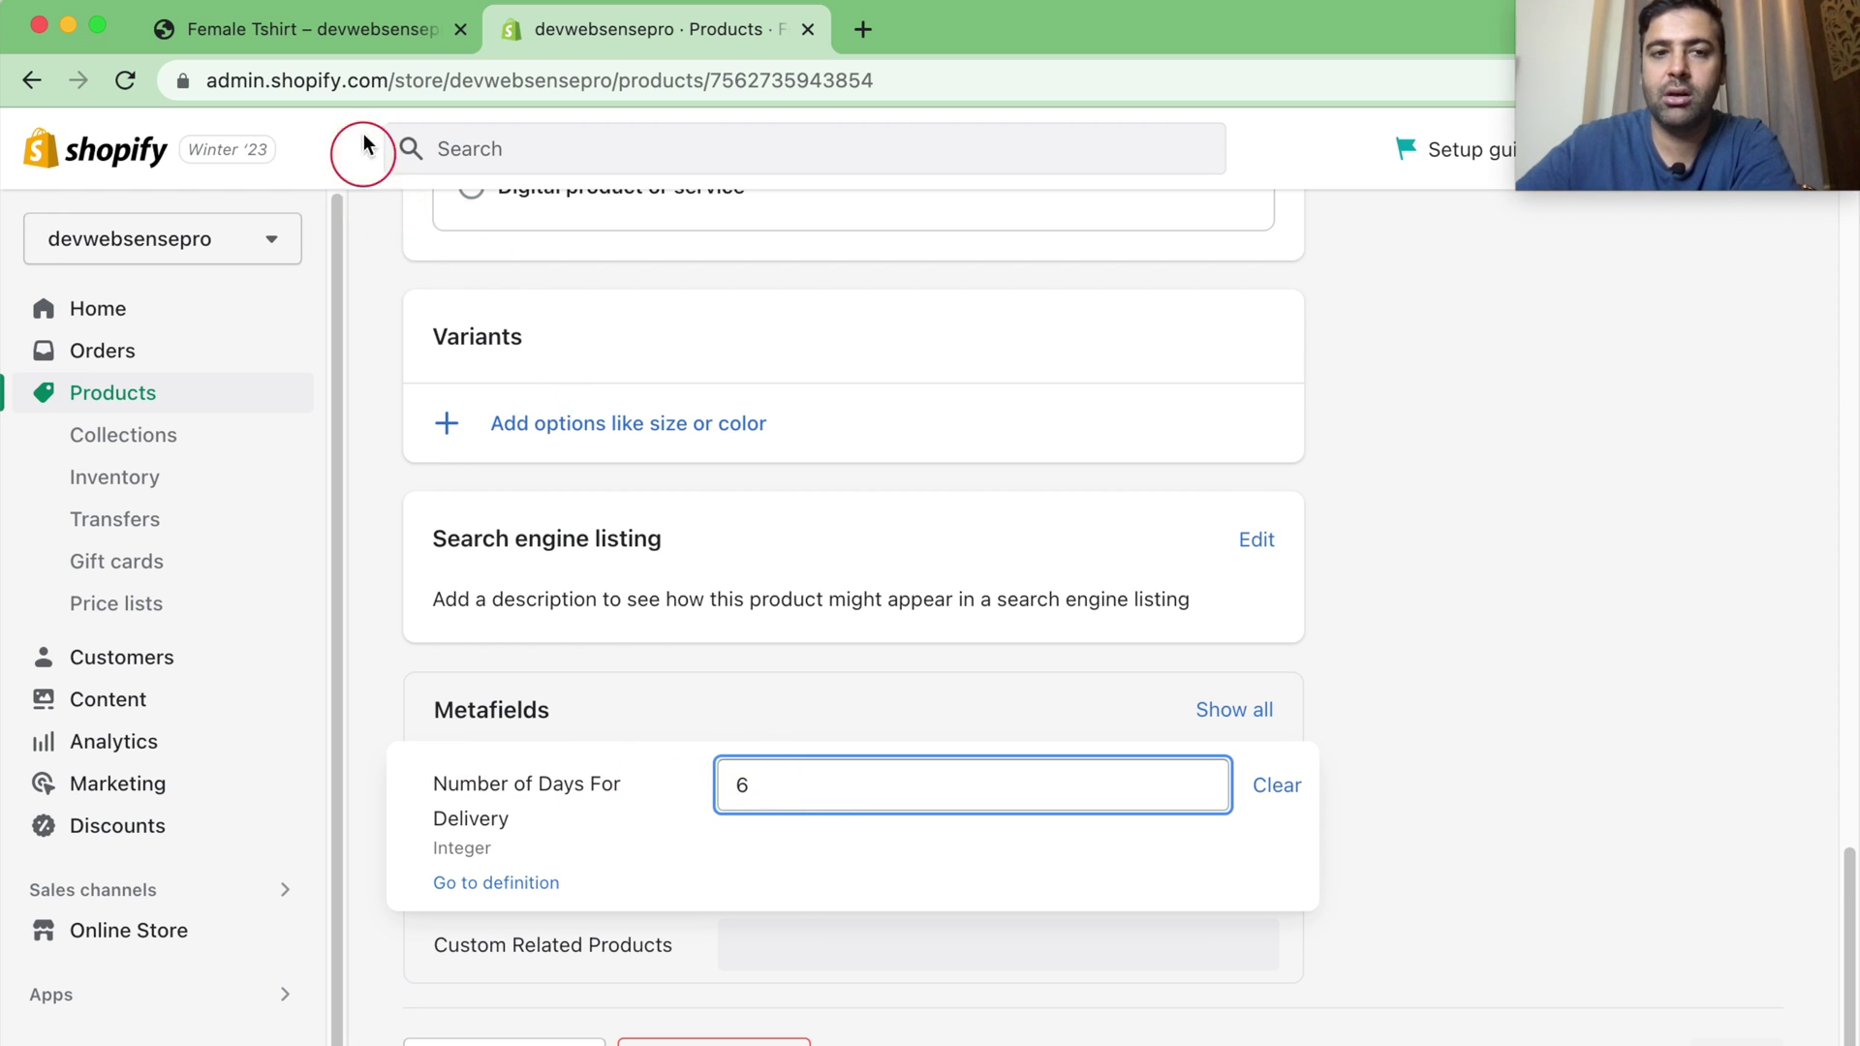
{"action": "left_click", "coordinate": [365, 32]}
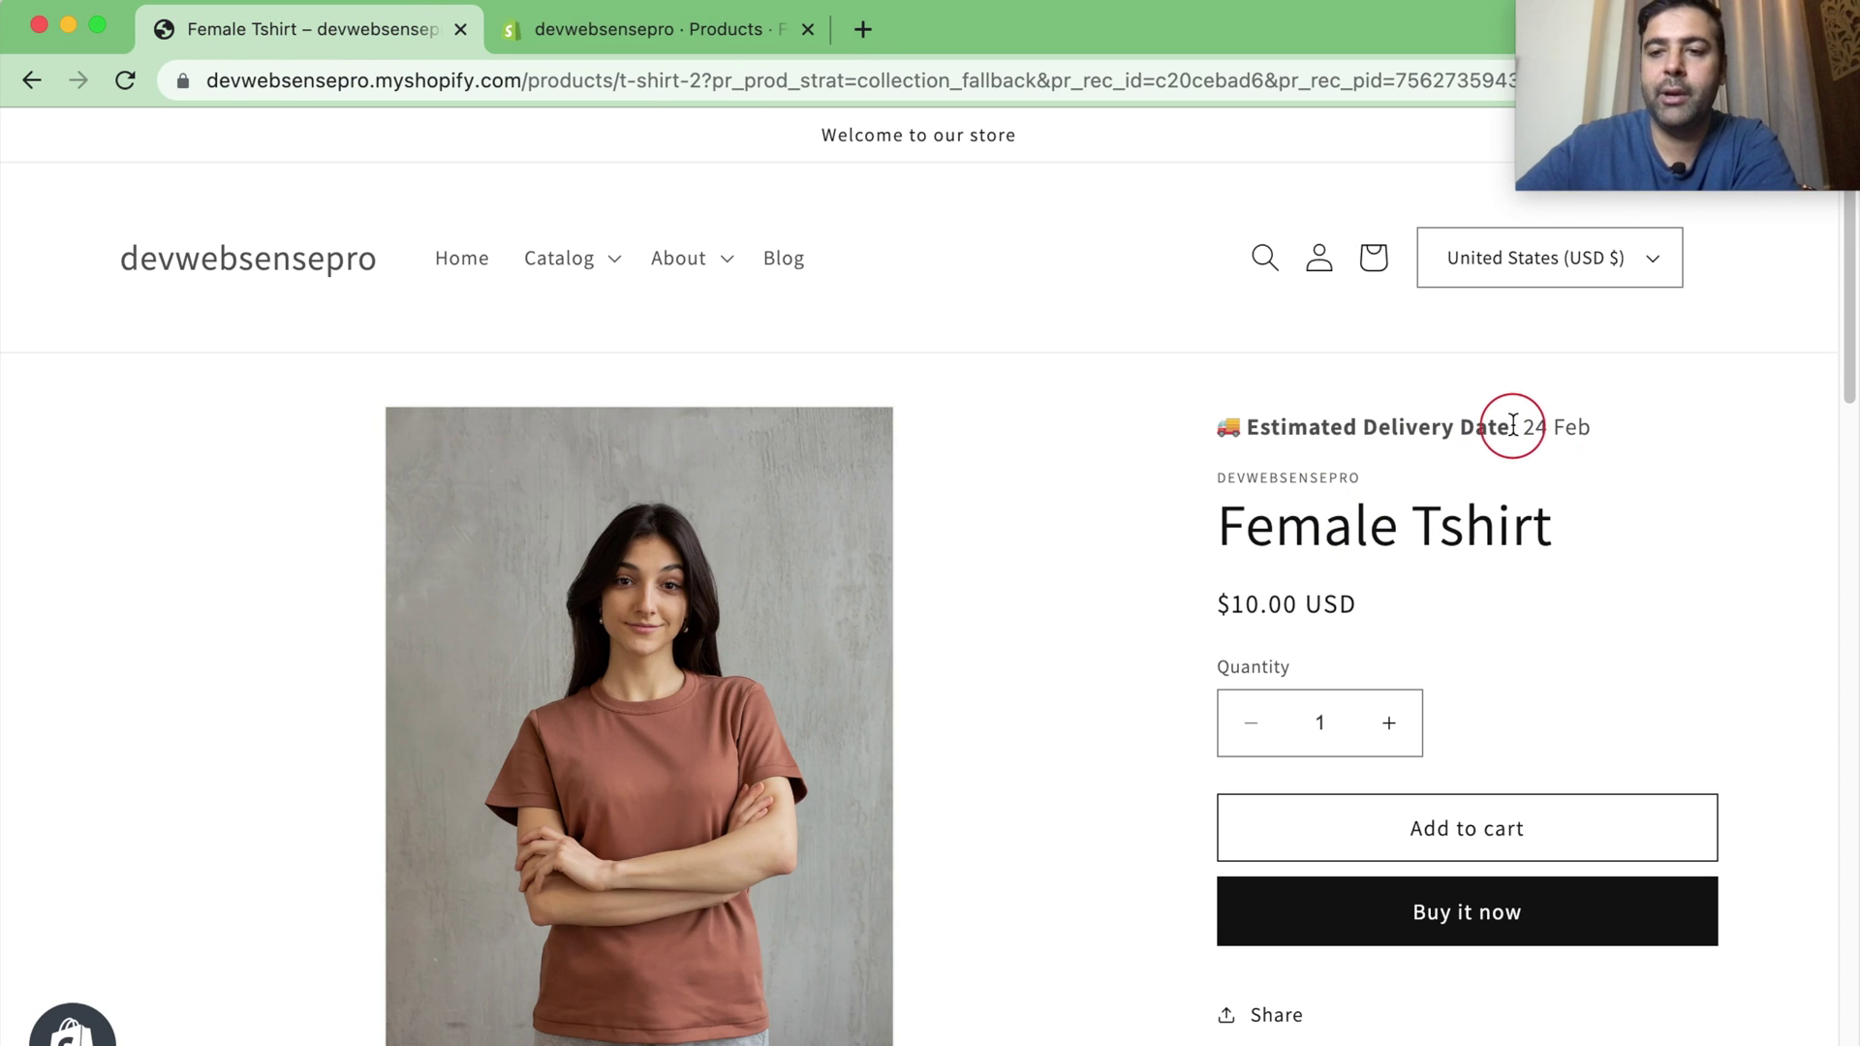
{"action": "left_click_drag", "start_coordinate": [1522, 426], "coordinate": [1592, 426]}
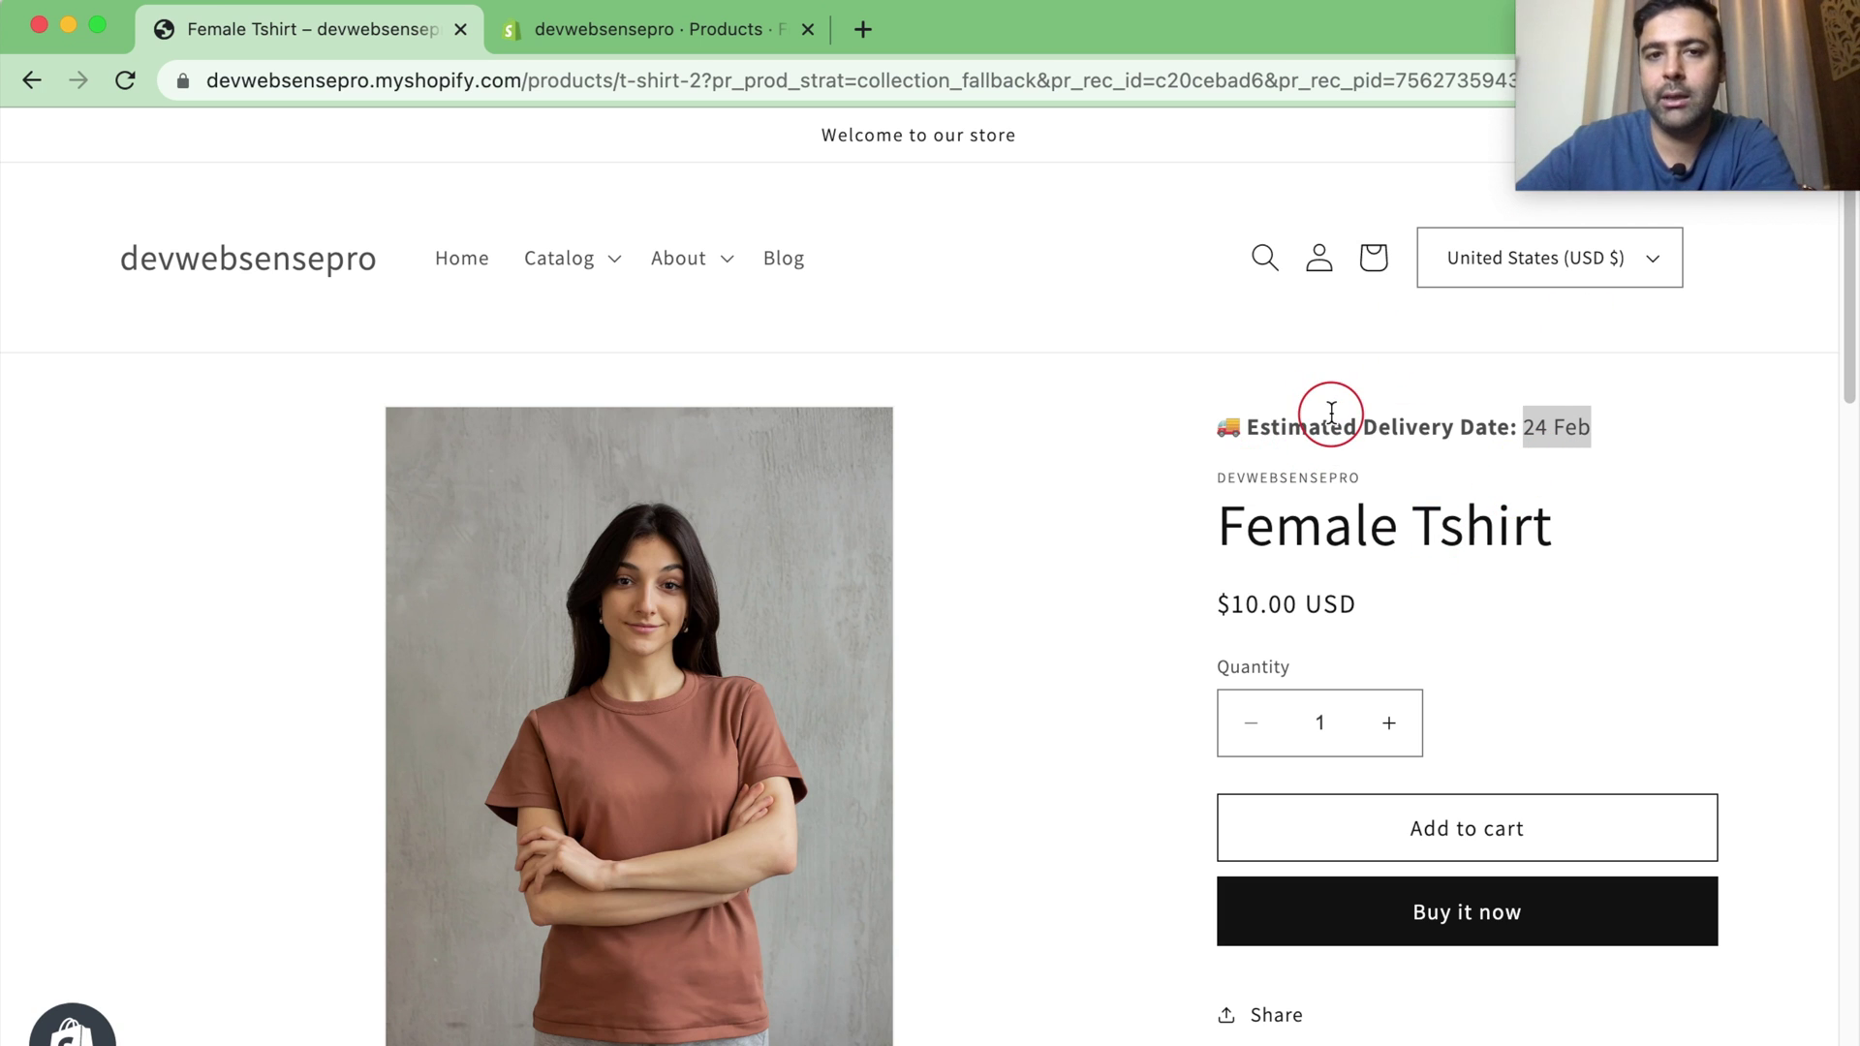
Step: Change Female Tshirt's Number of Days For Delivery from 6 to 7, then view the storefront
{"action": "left_click", "coordinate": [696, 33]}
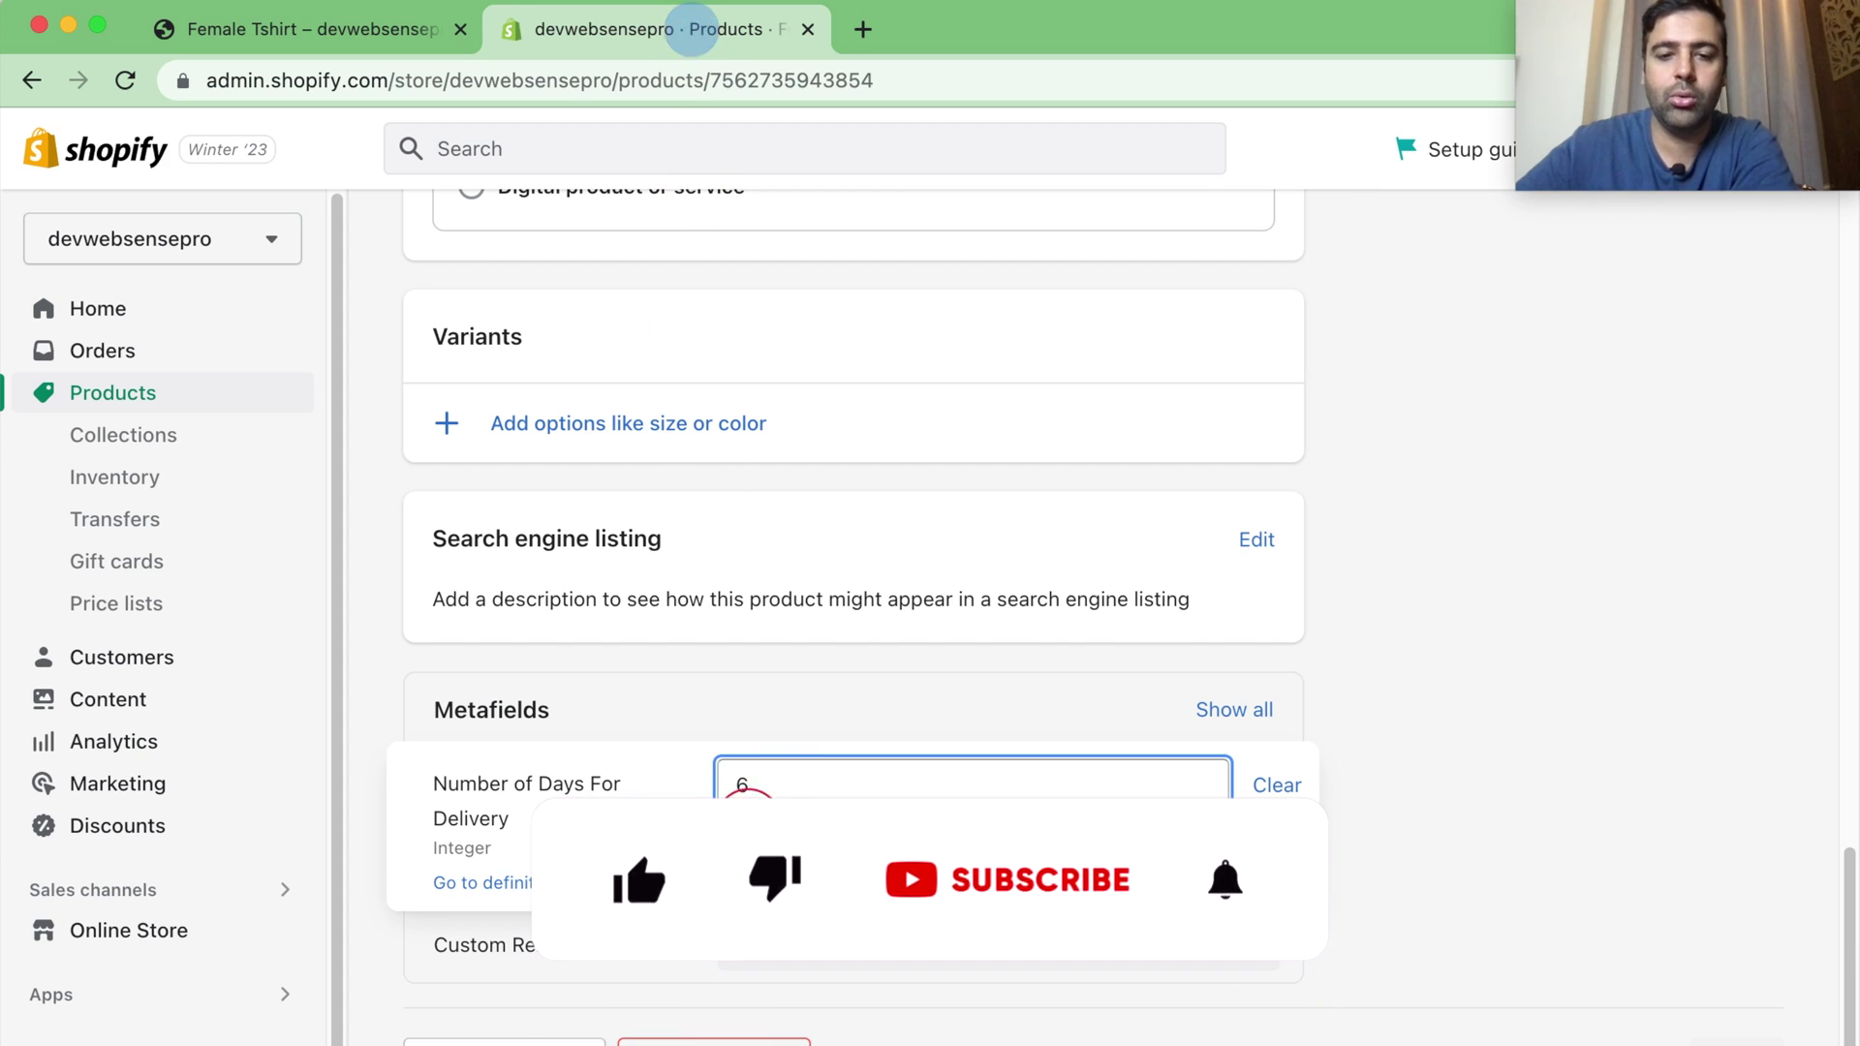
{"action": "key", "text": "BackSpace"}
{"action": "type", "text": "7"}
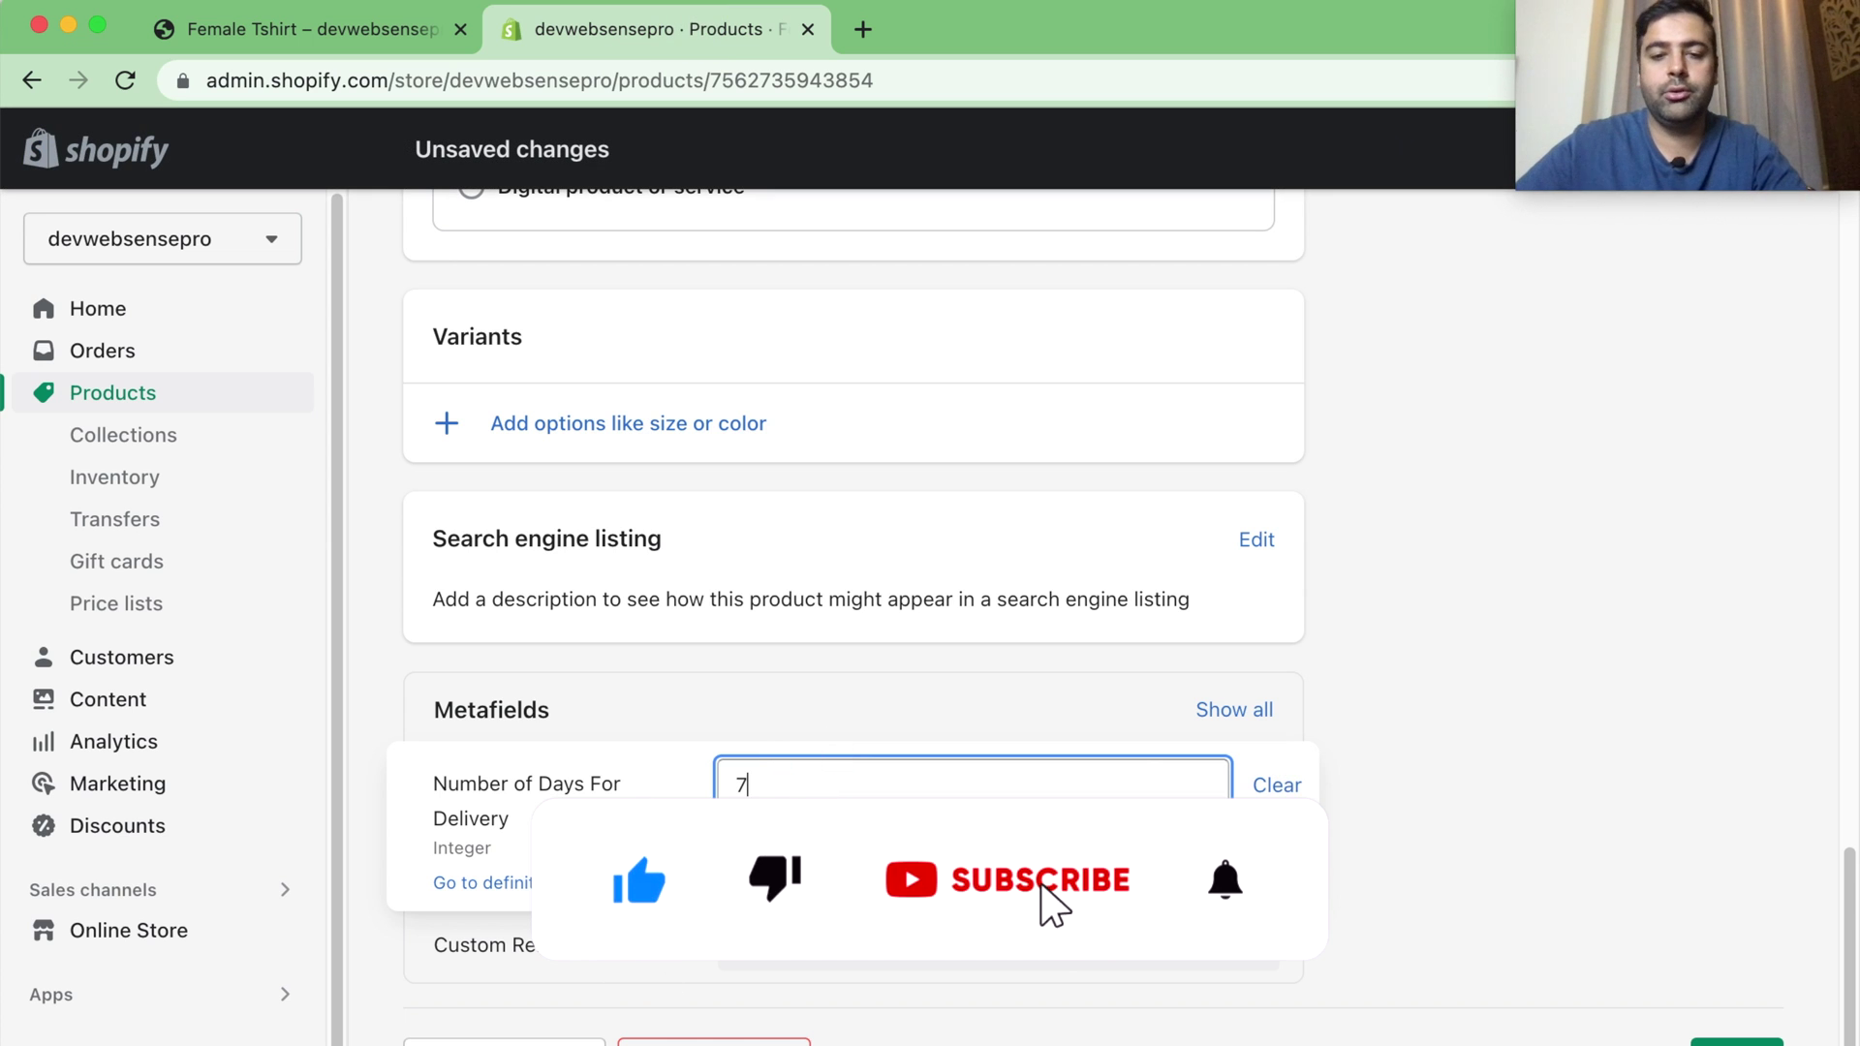
{"action": "left_click", "coordinate": [1591, 829]}
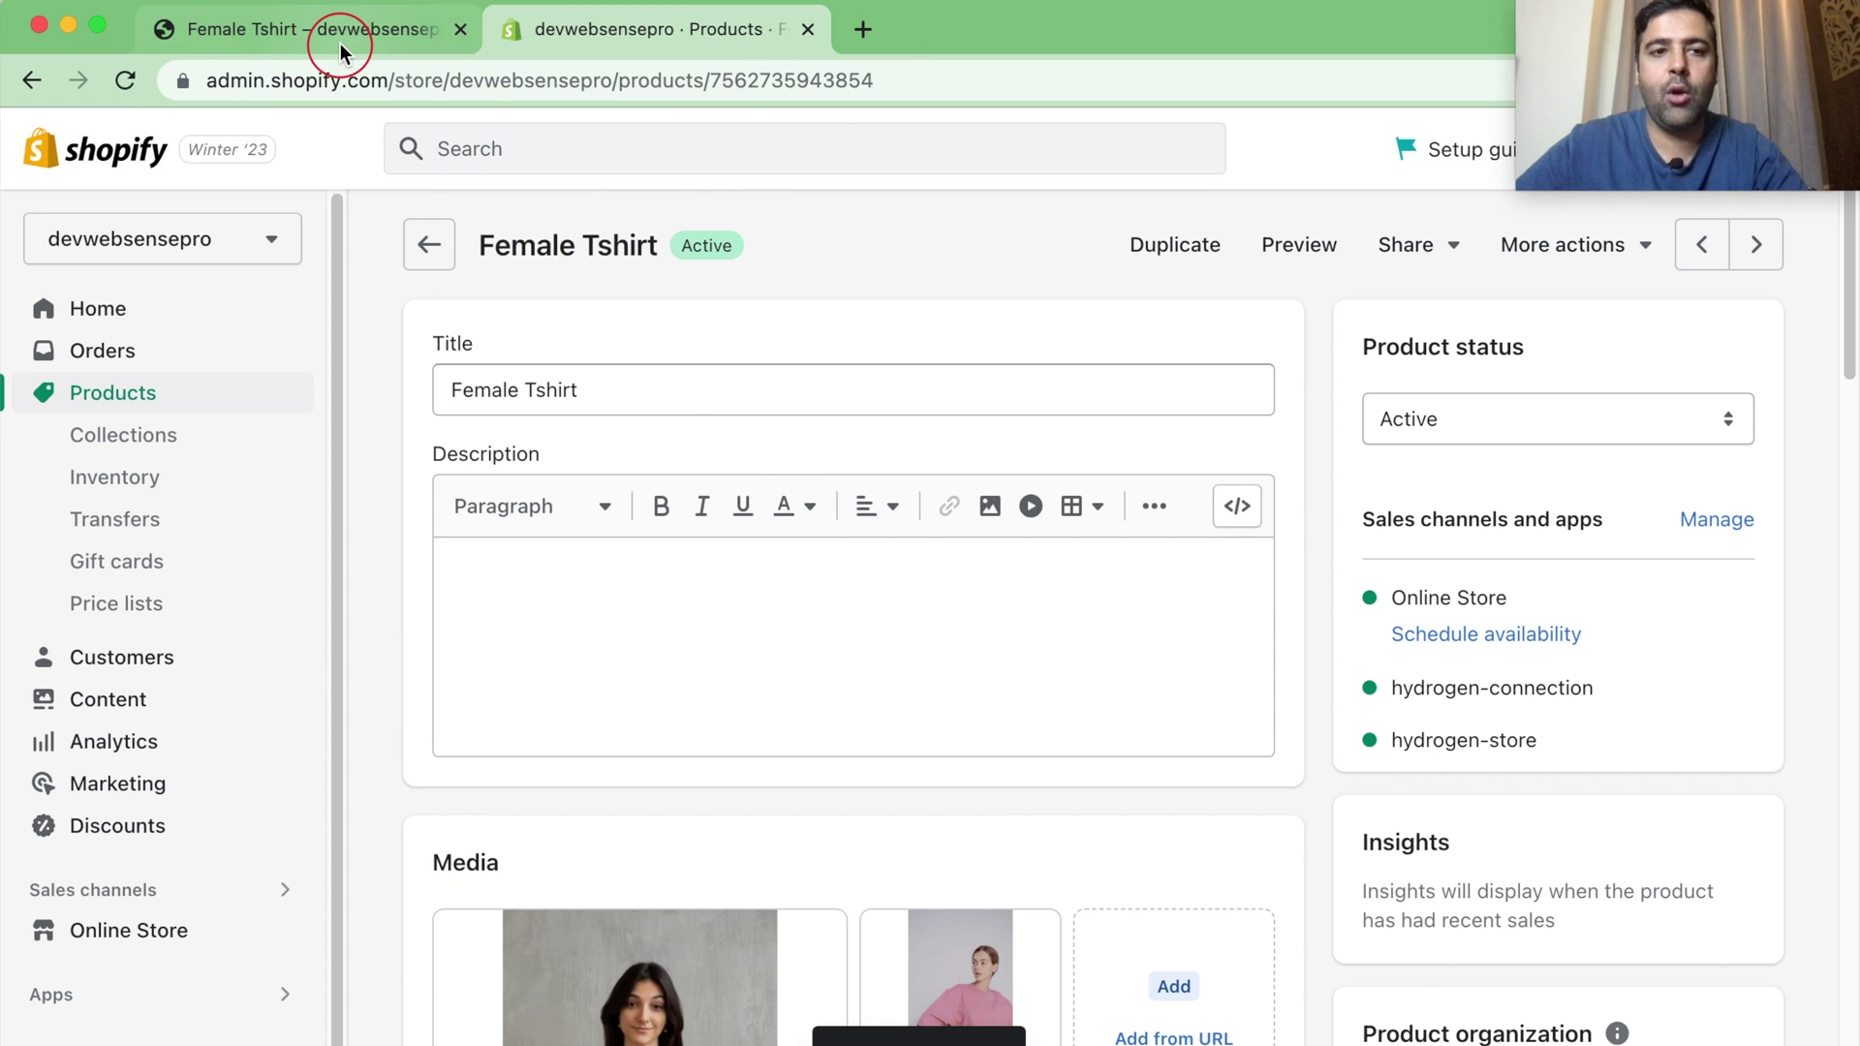
{"action": "left_click", "coordinate": [340, 42]}
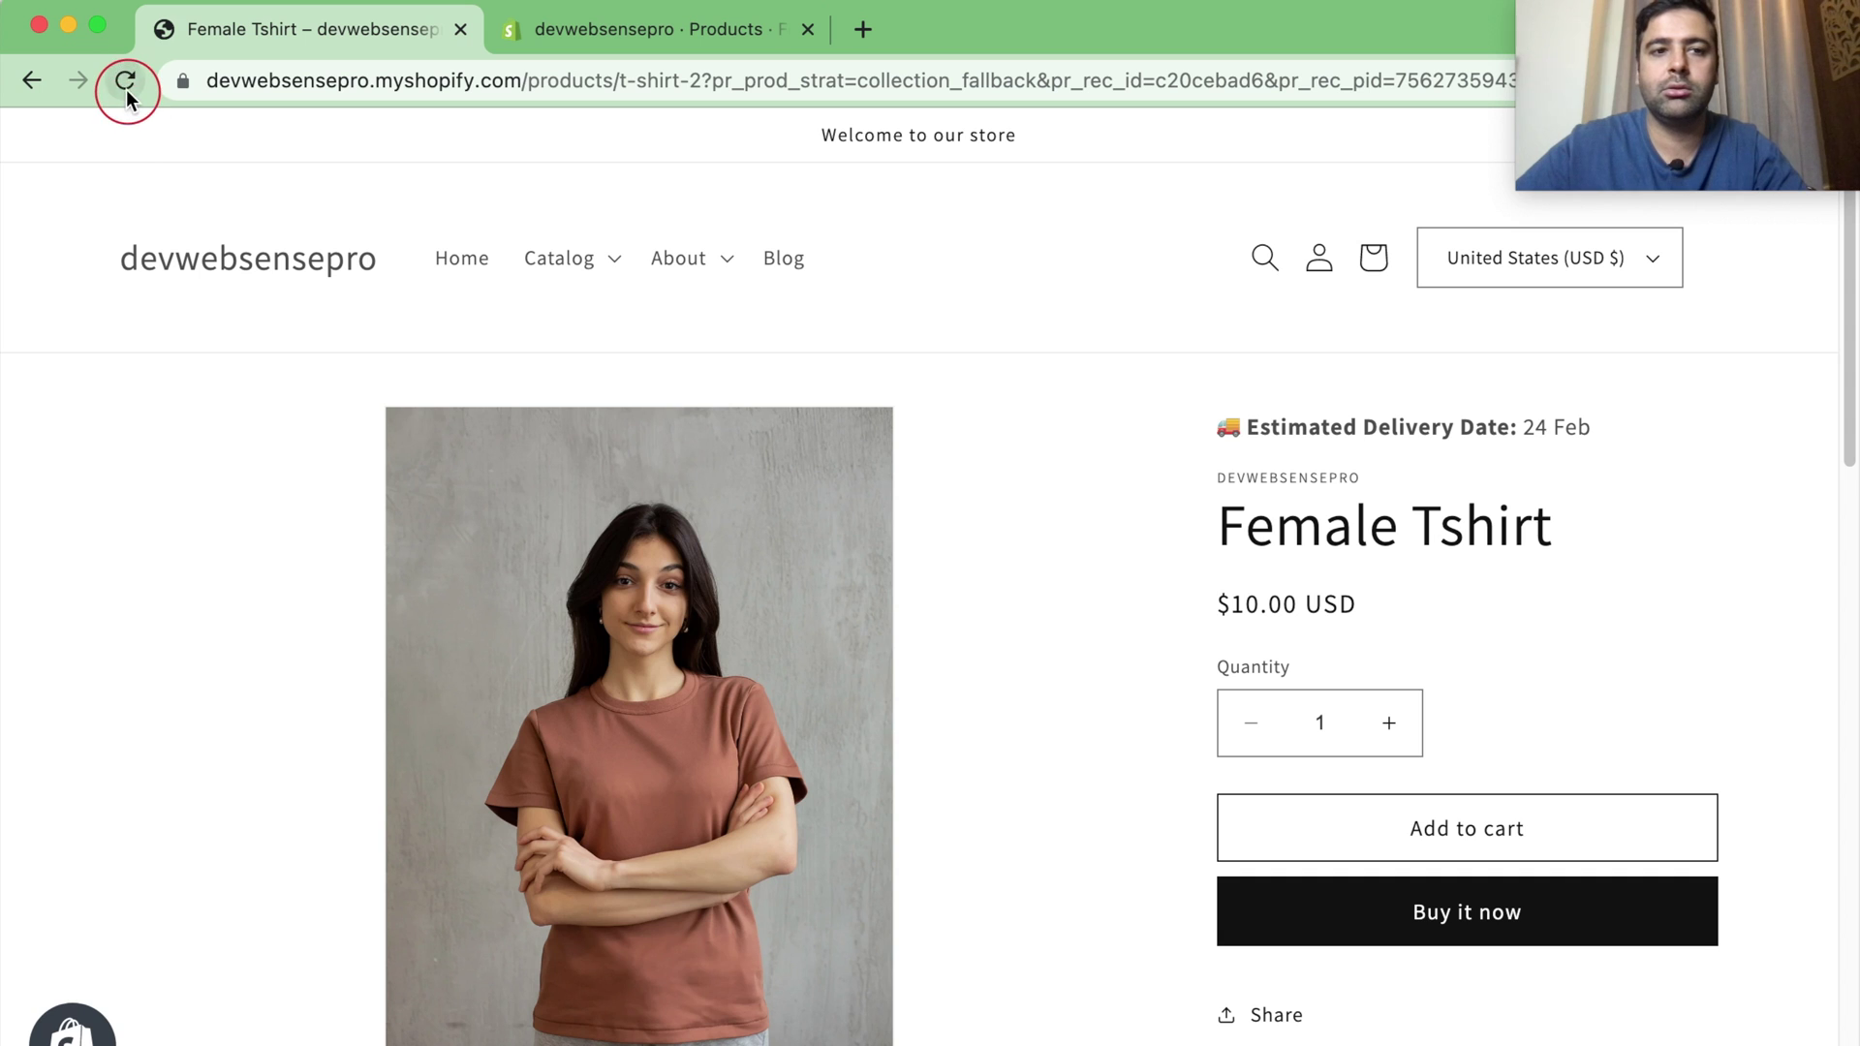
Step: Reload the Female Tshirt page and confirm the Estimated Delivery Date now reads 25 Feb
{"action": "left_click", "coordinate": [126, 82]}
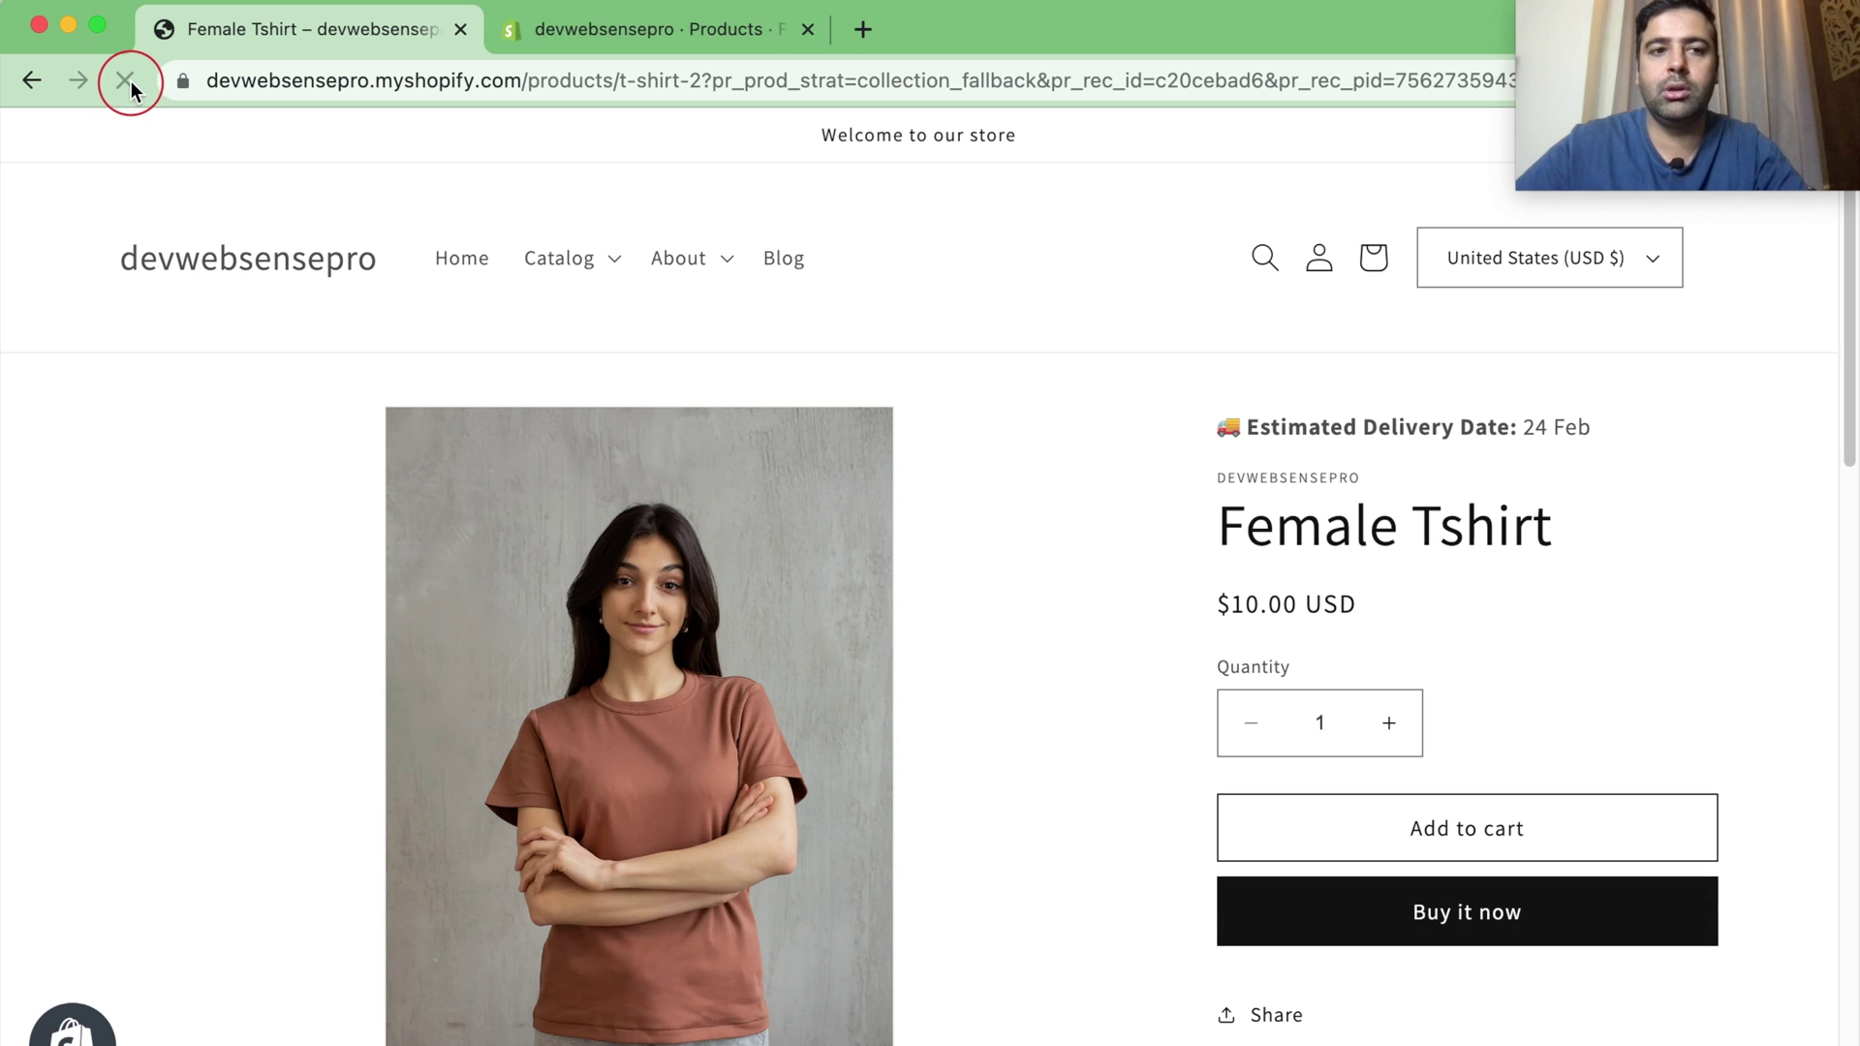
{"action": "left_click", "coordinate": [122, 80]}
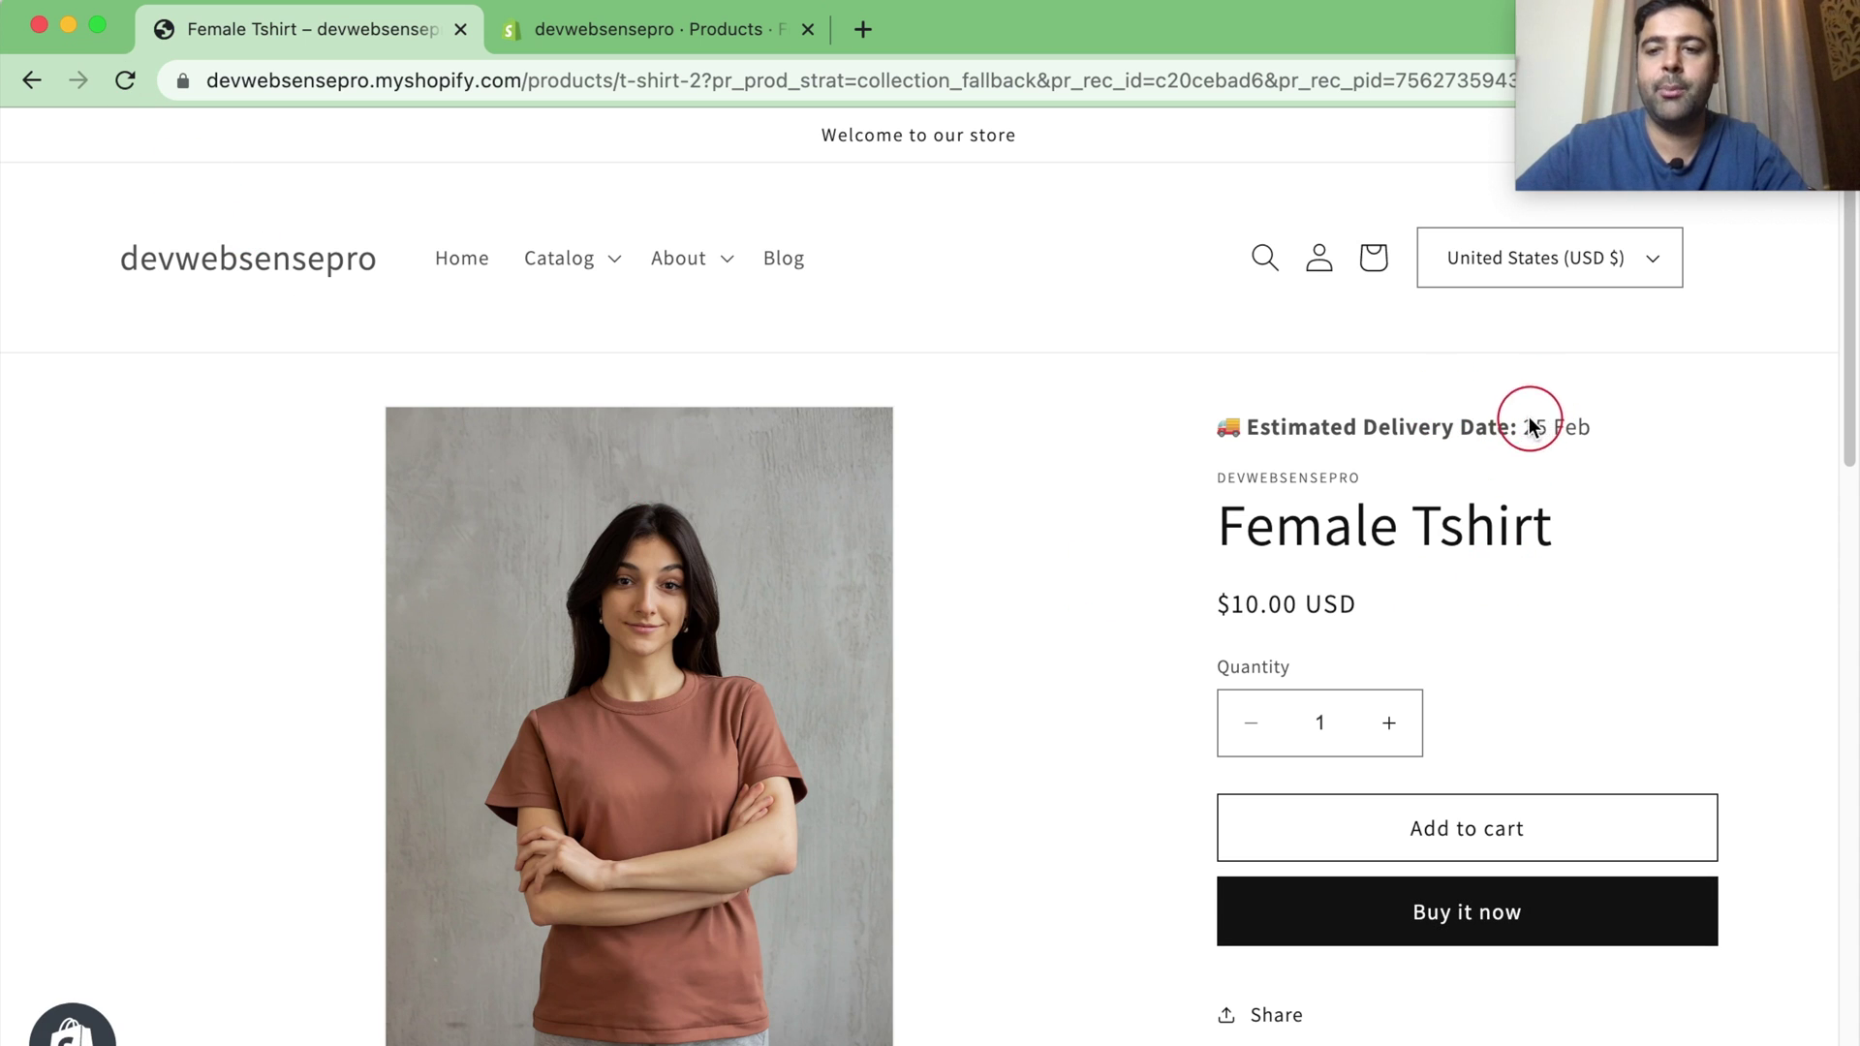
{"action": "left_click_drag", "start_coordinate": [1596, 436], "coordinate": [1222, 433]}
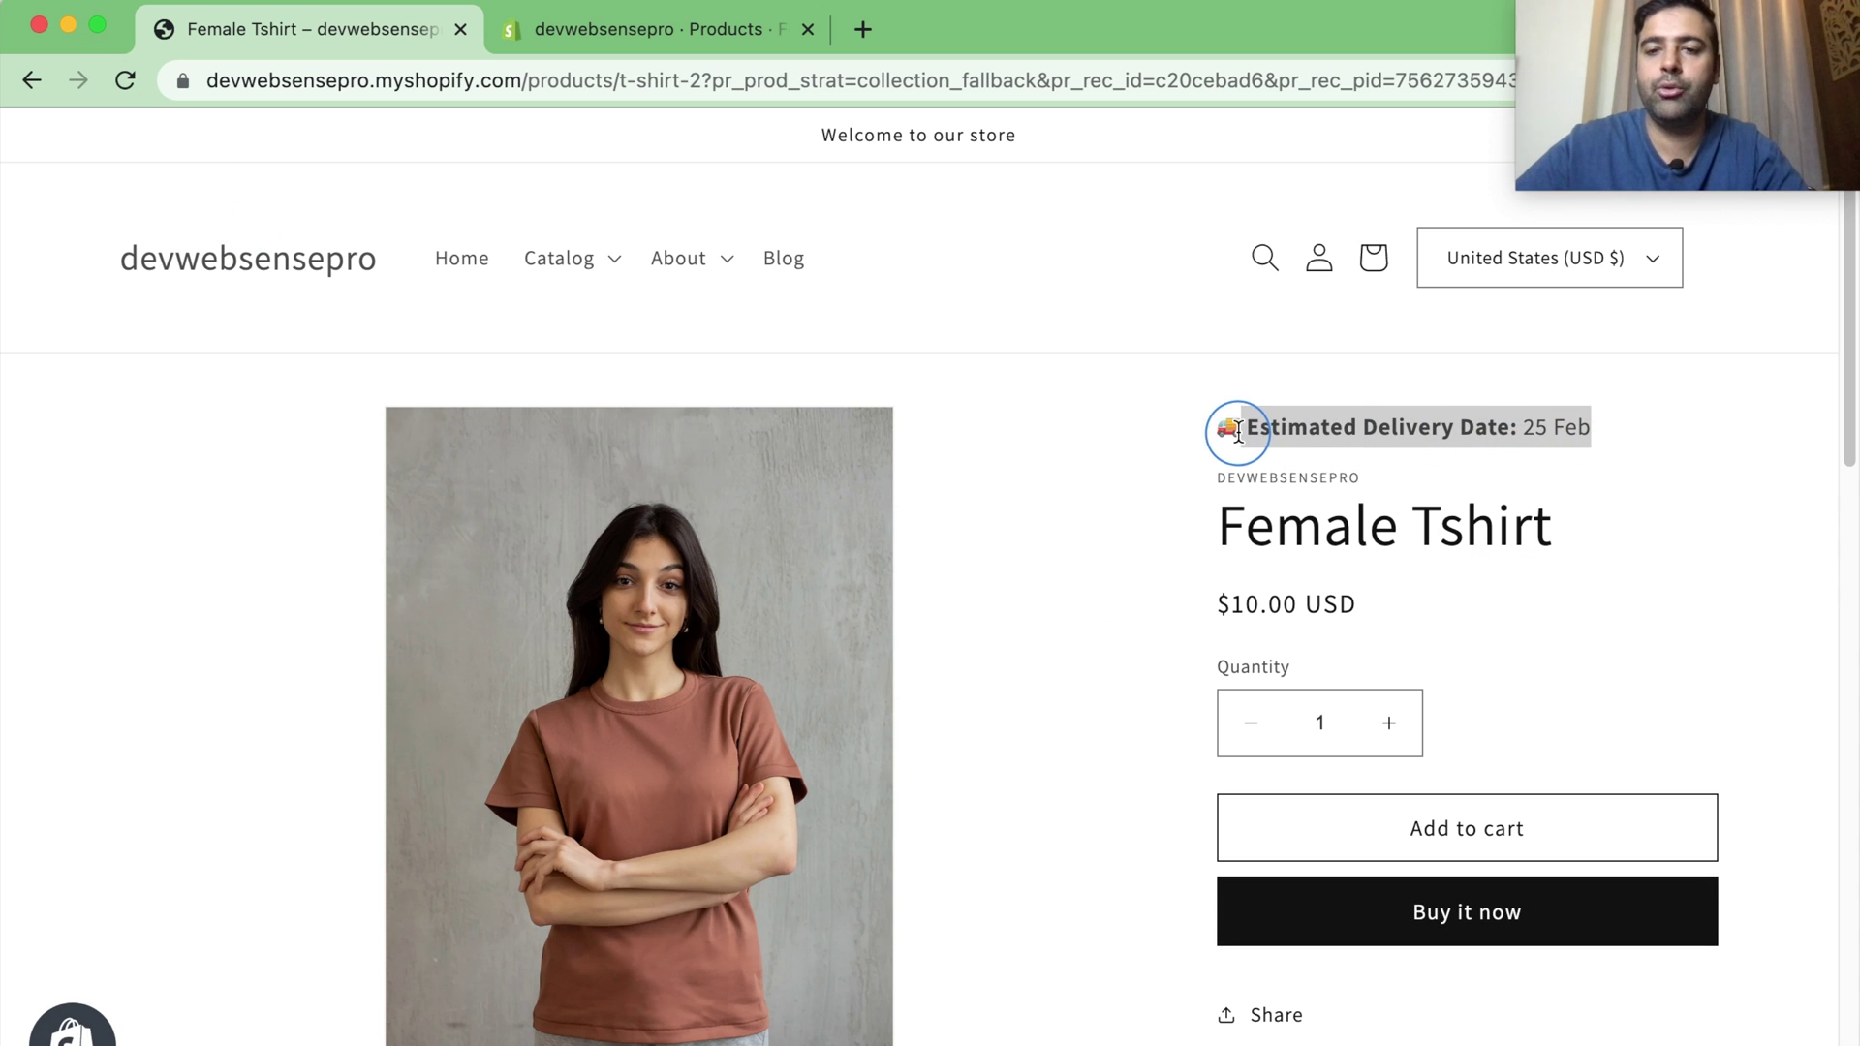
{"action": "left_click", "coordinate": [1389, 529]}
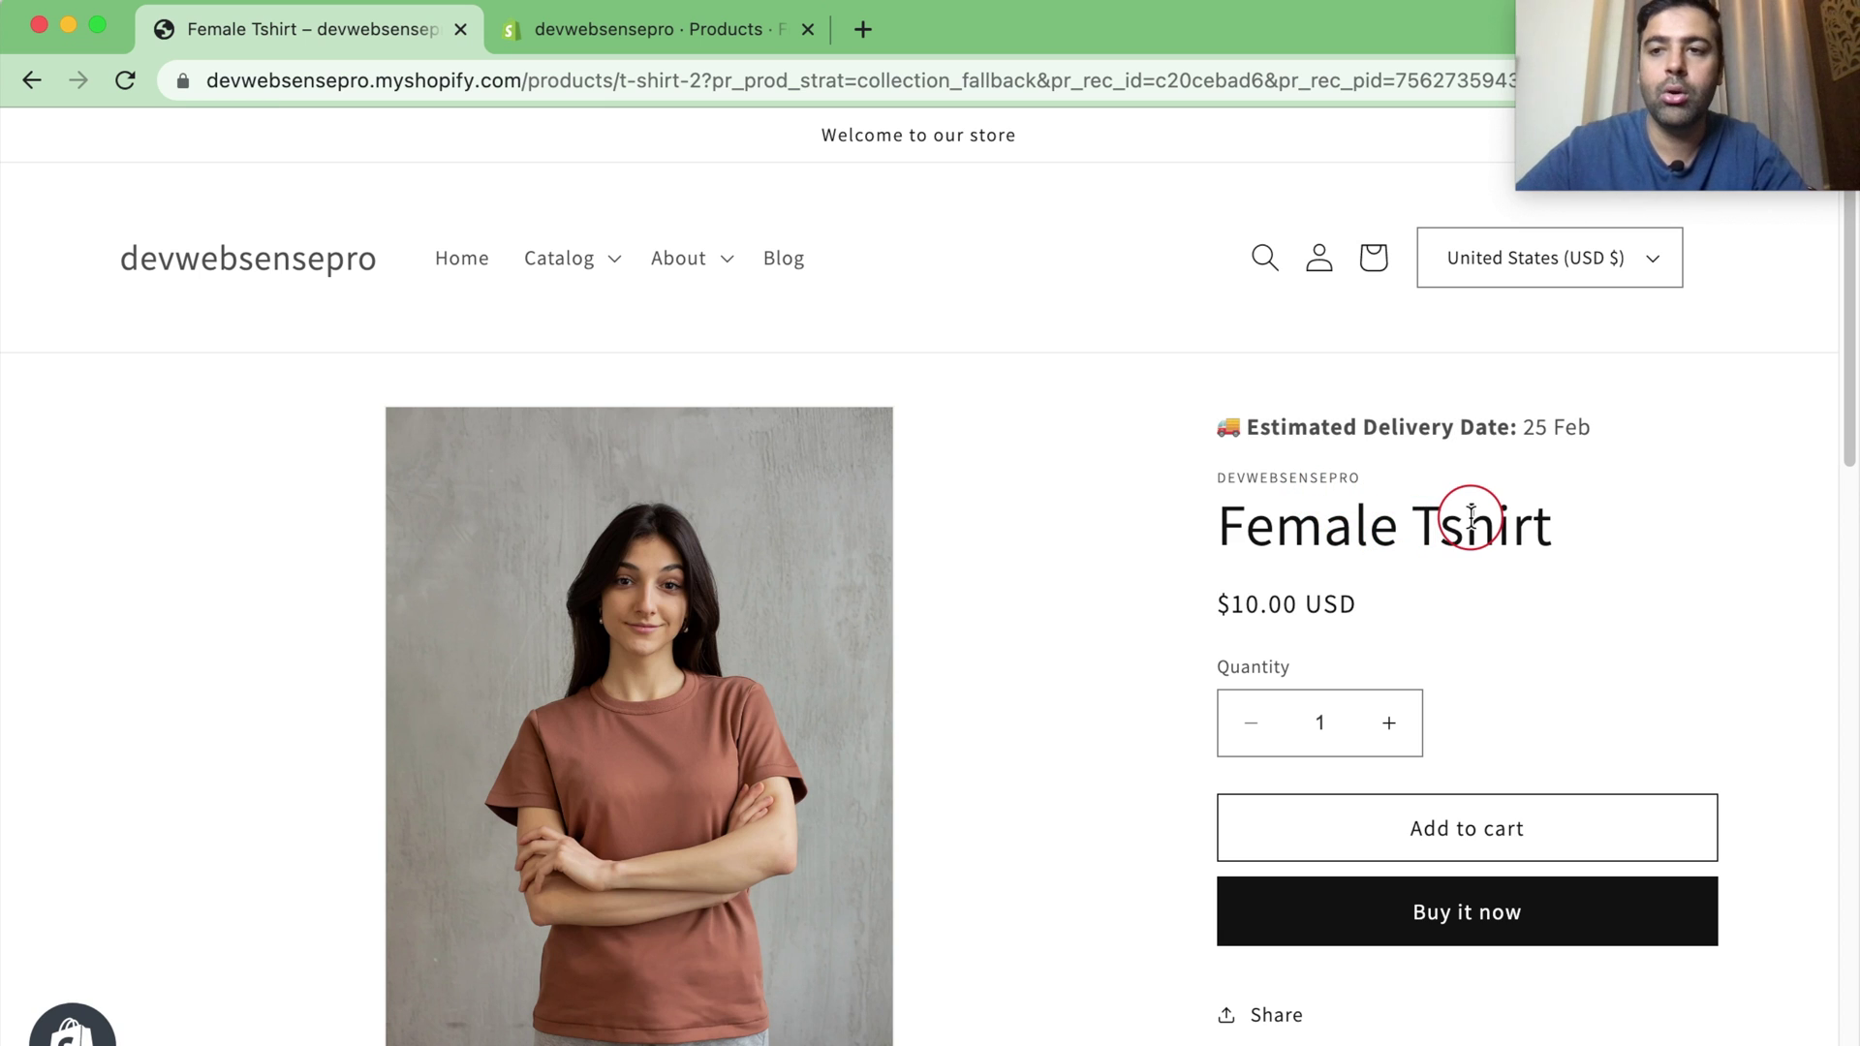
{"action": "double_click", "coordinate": [1537, 429]}
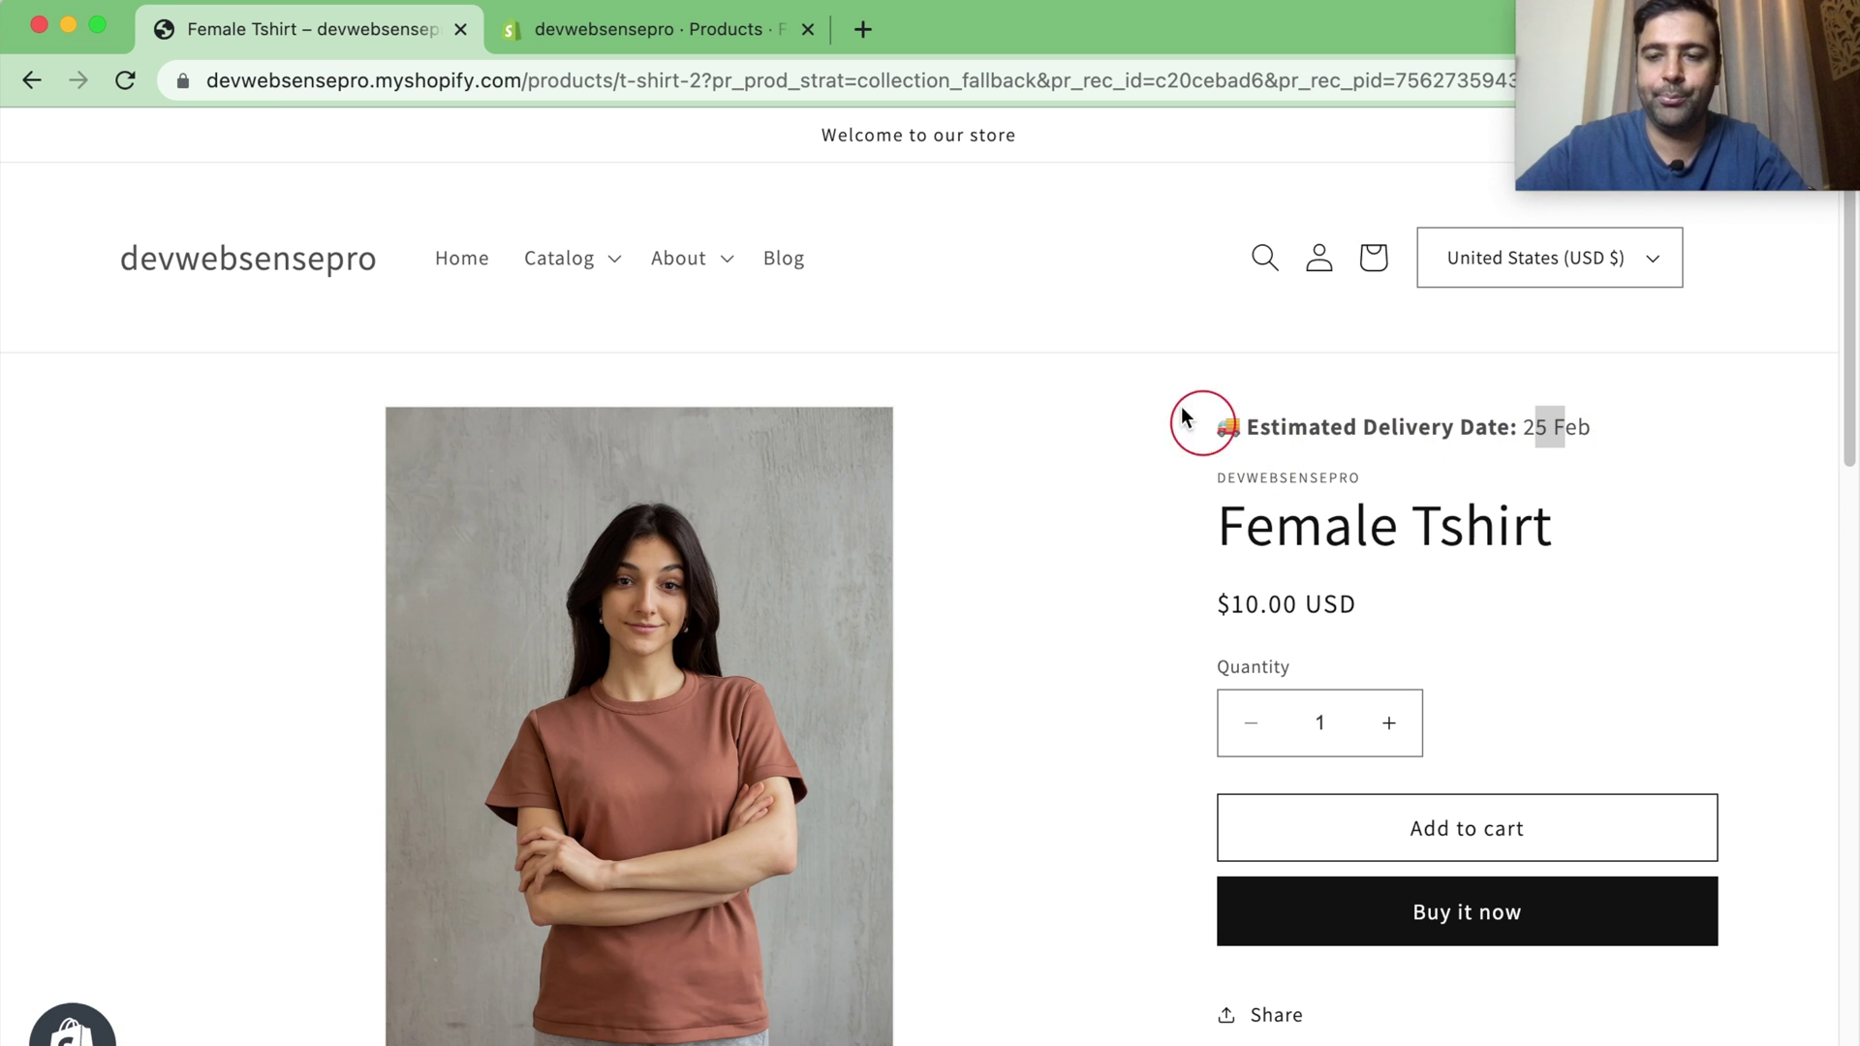
Step: Load developmentwebsensepro.myshopify.com in a new tab
{"action": "left_click", "coordinate": [870, 40]}
{"action": "type", "text": "dev"}
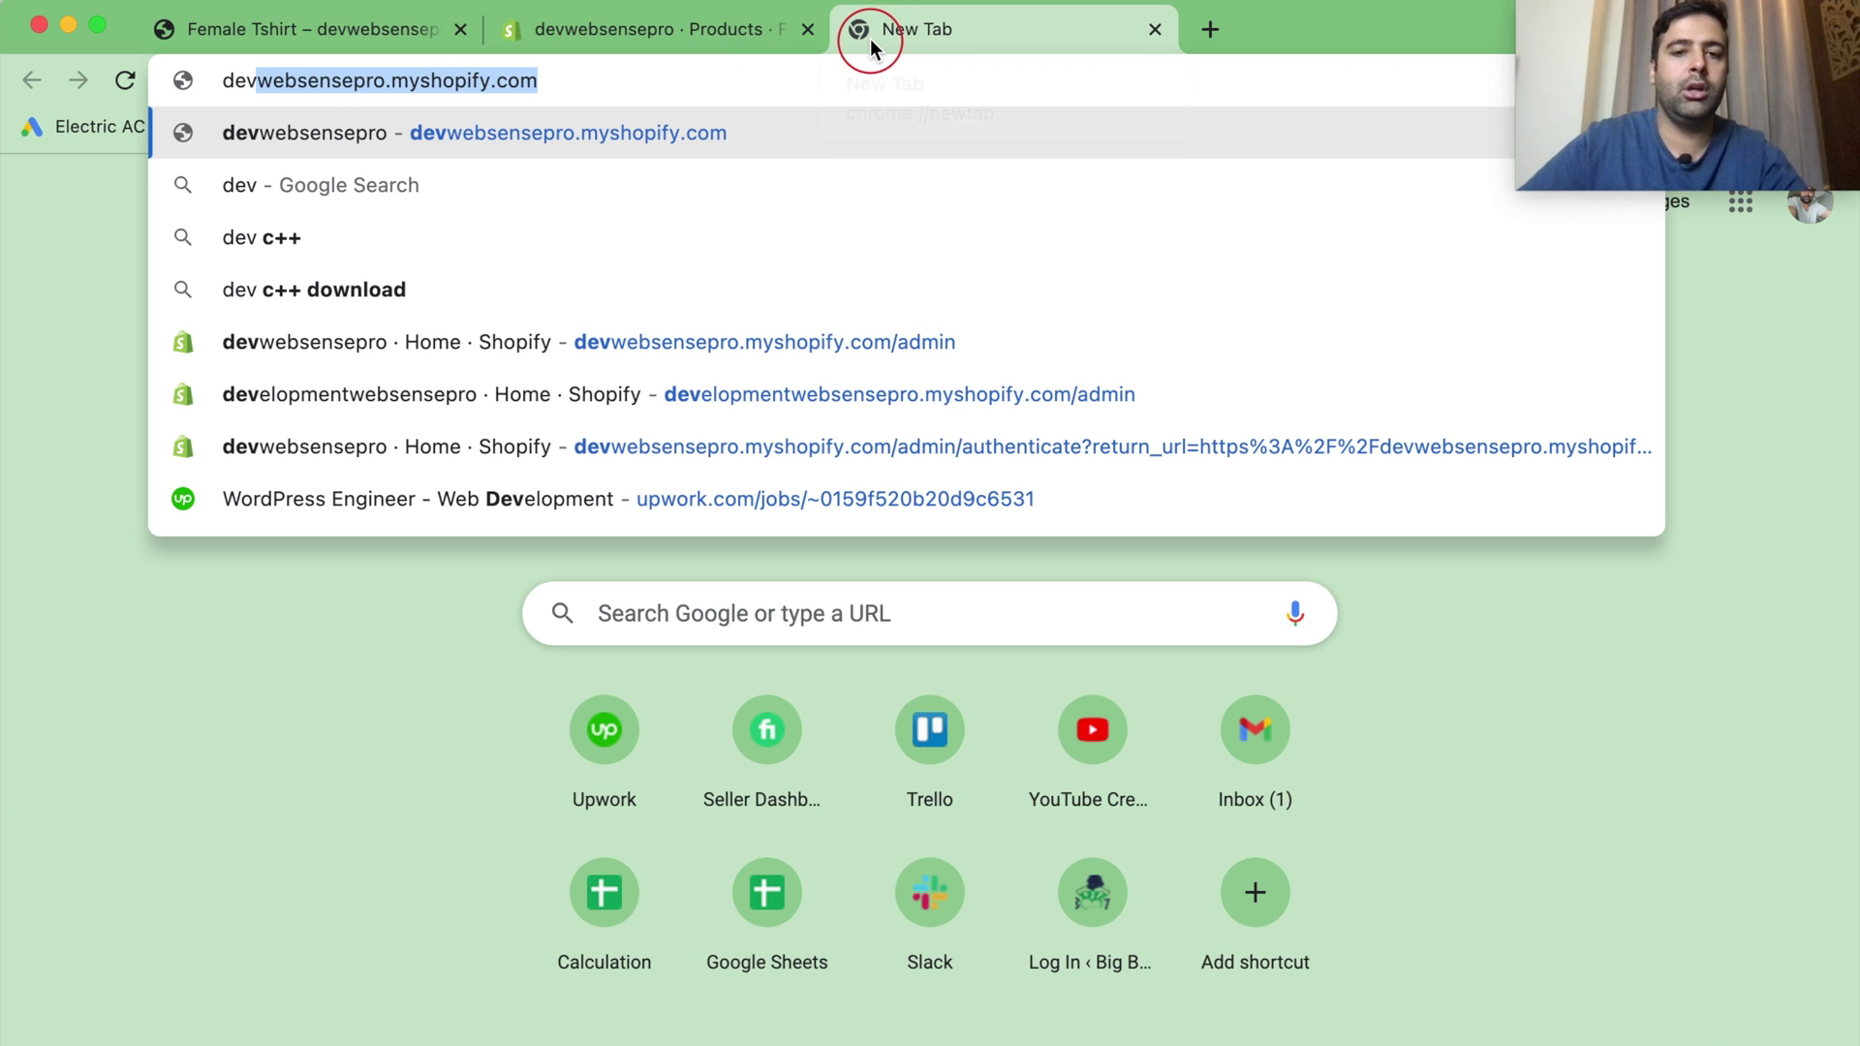
{"action": "key", "text": "Down"}
{"action": "key", "text": "Down"}
{"action": "key", "text": "Down"}
{"action": "key", "text": "Down"}
{"action": "key", "text": "Return"}
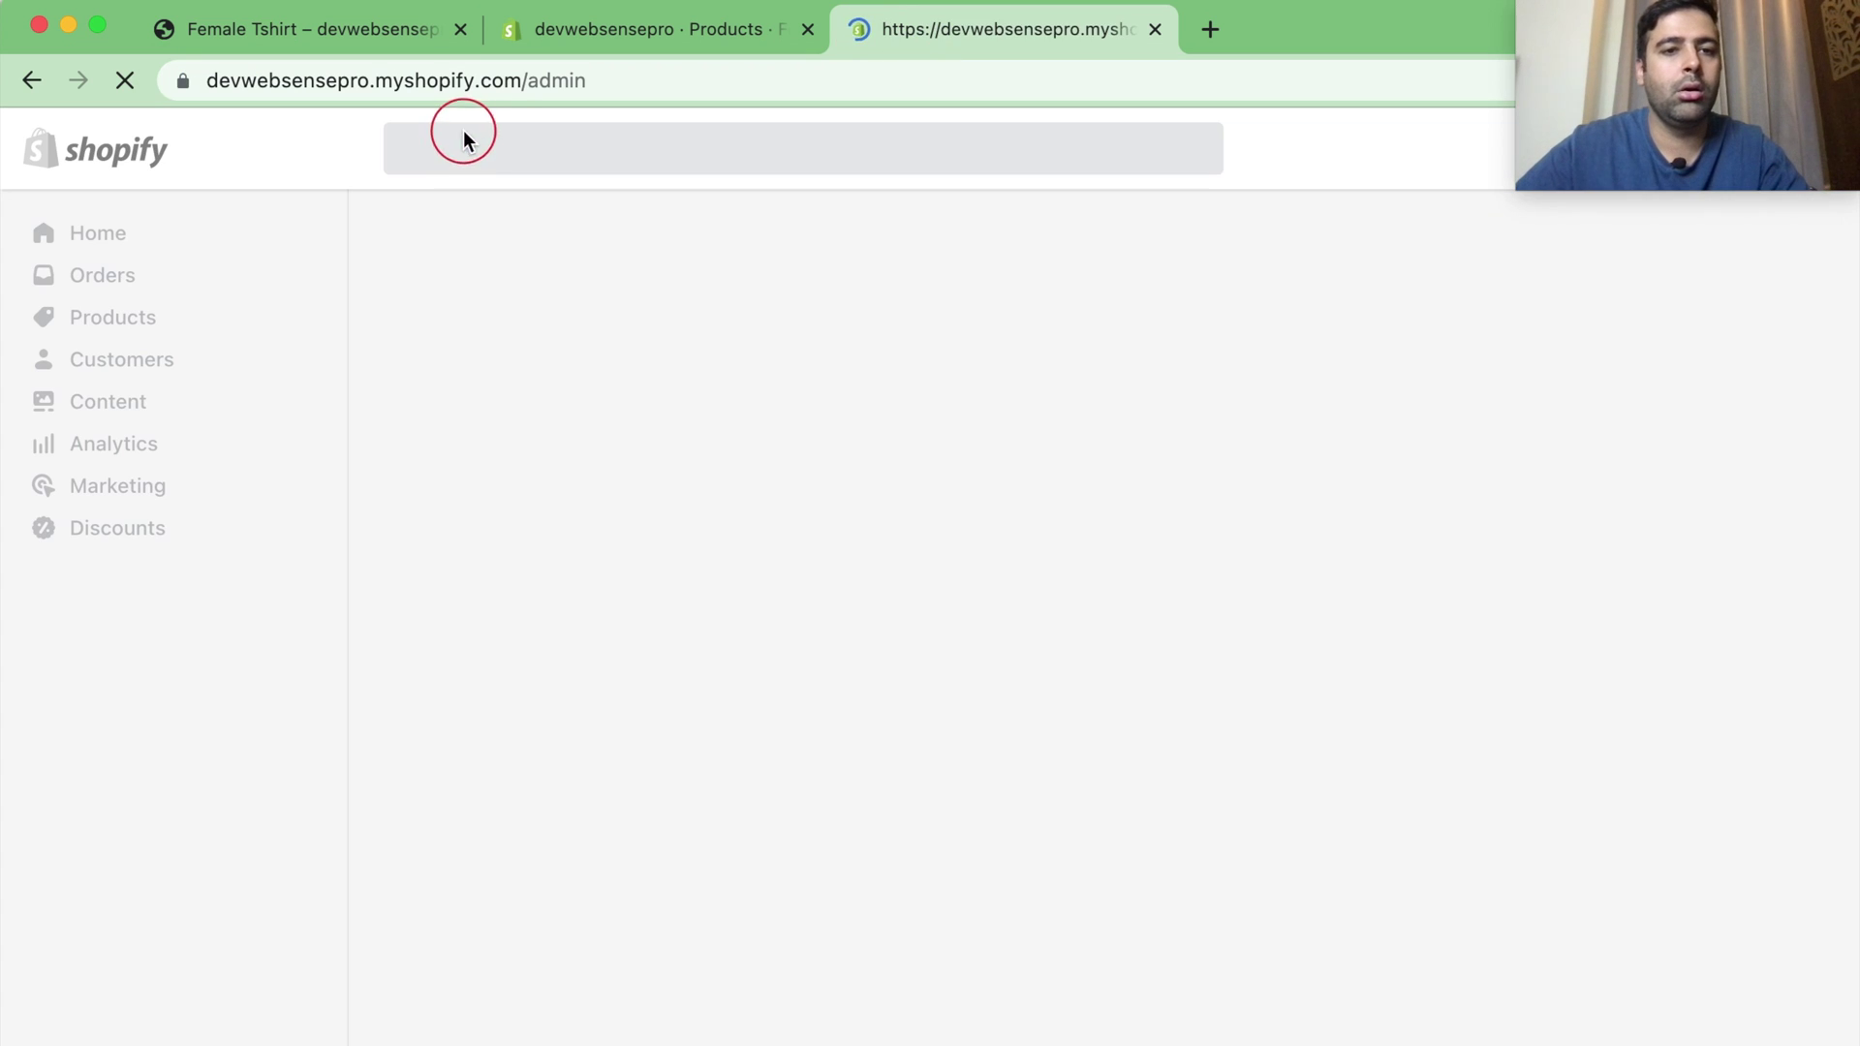
{"action": "left_click", "coordinate": [497, 93]}
{"action": "type", "text": "deve"}
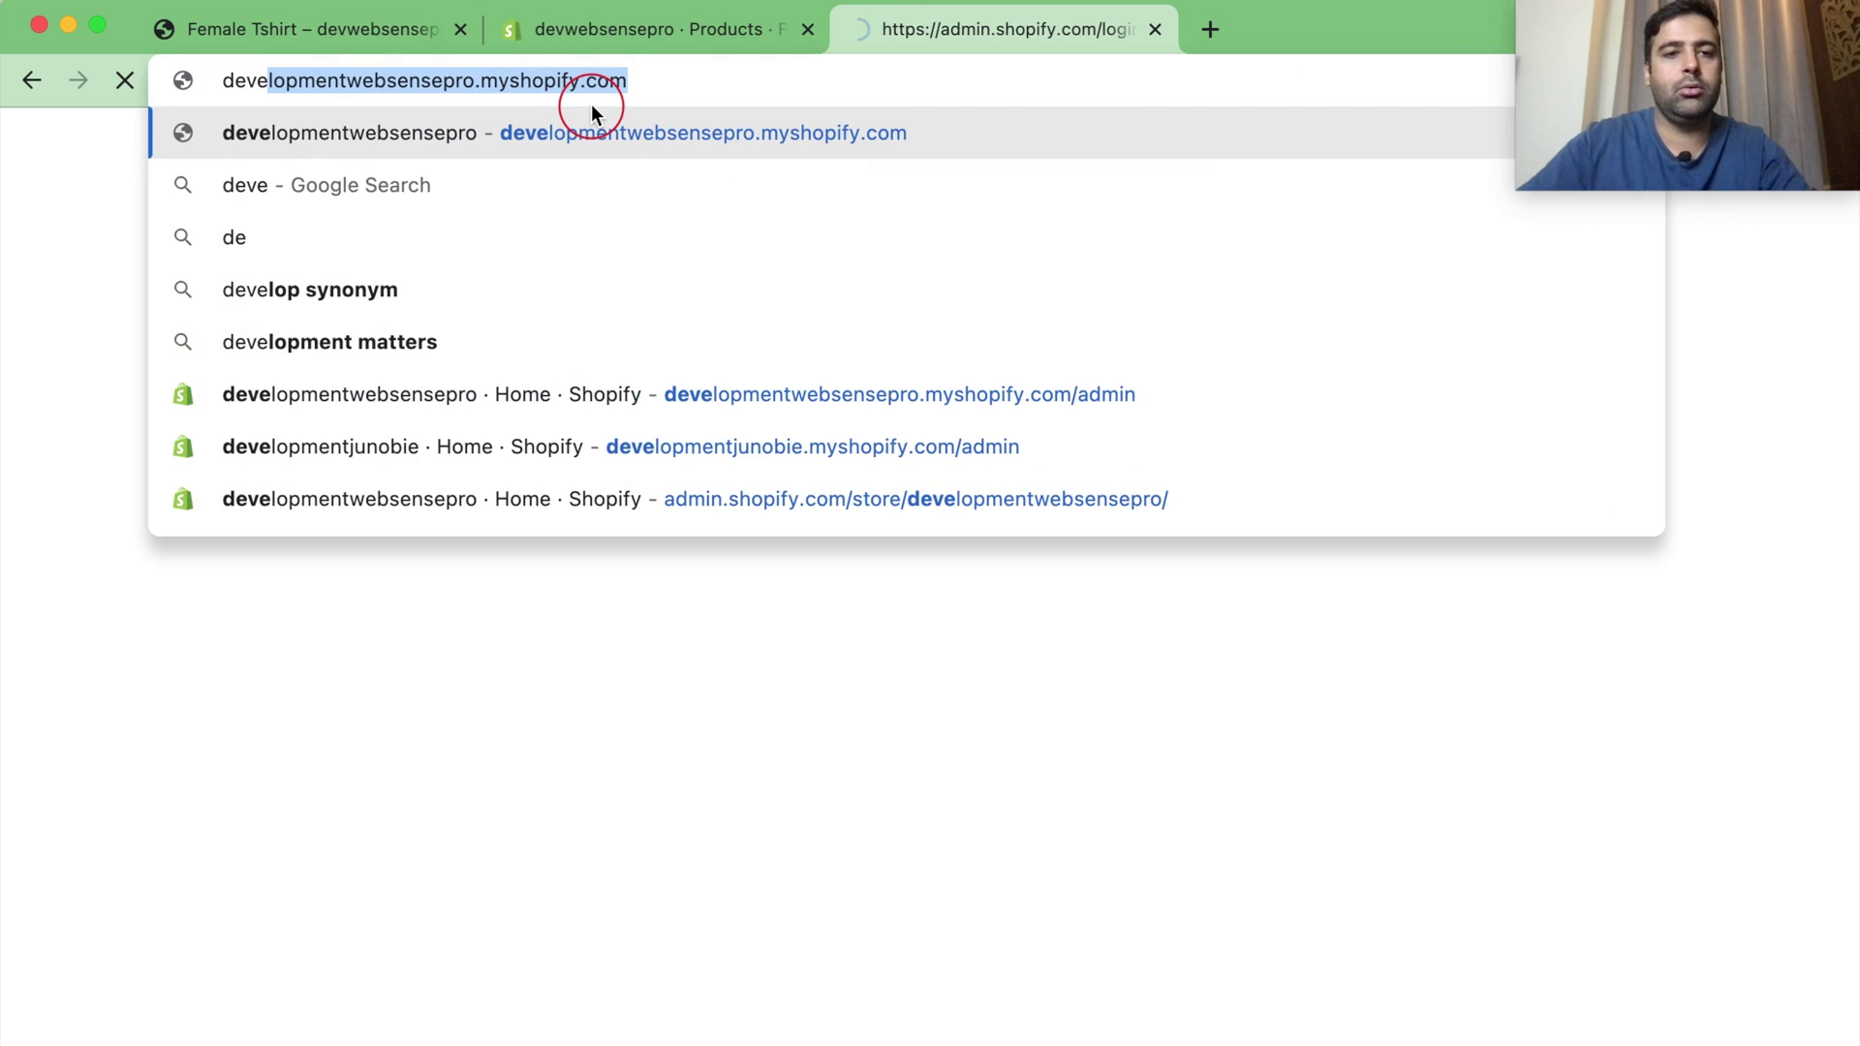
{"action": "type", "text": "l"}
{"action": "key", "text": "Return"}
{"action": "left_click", "coordinate": [604, 82]}
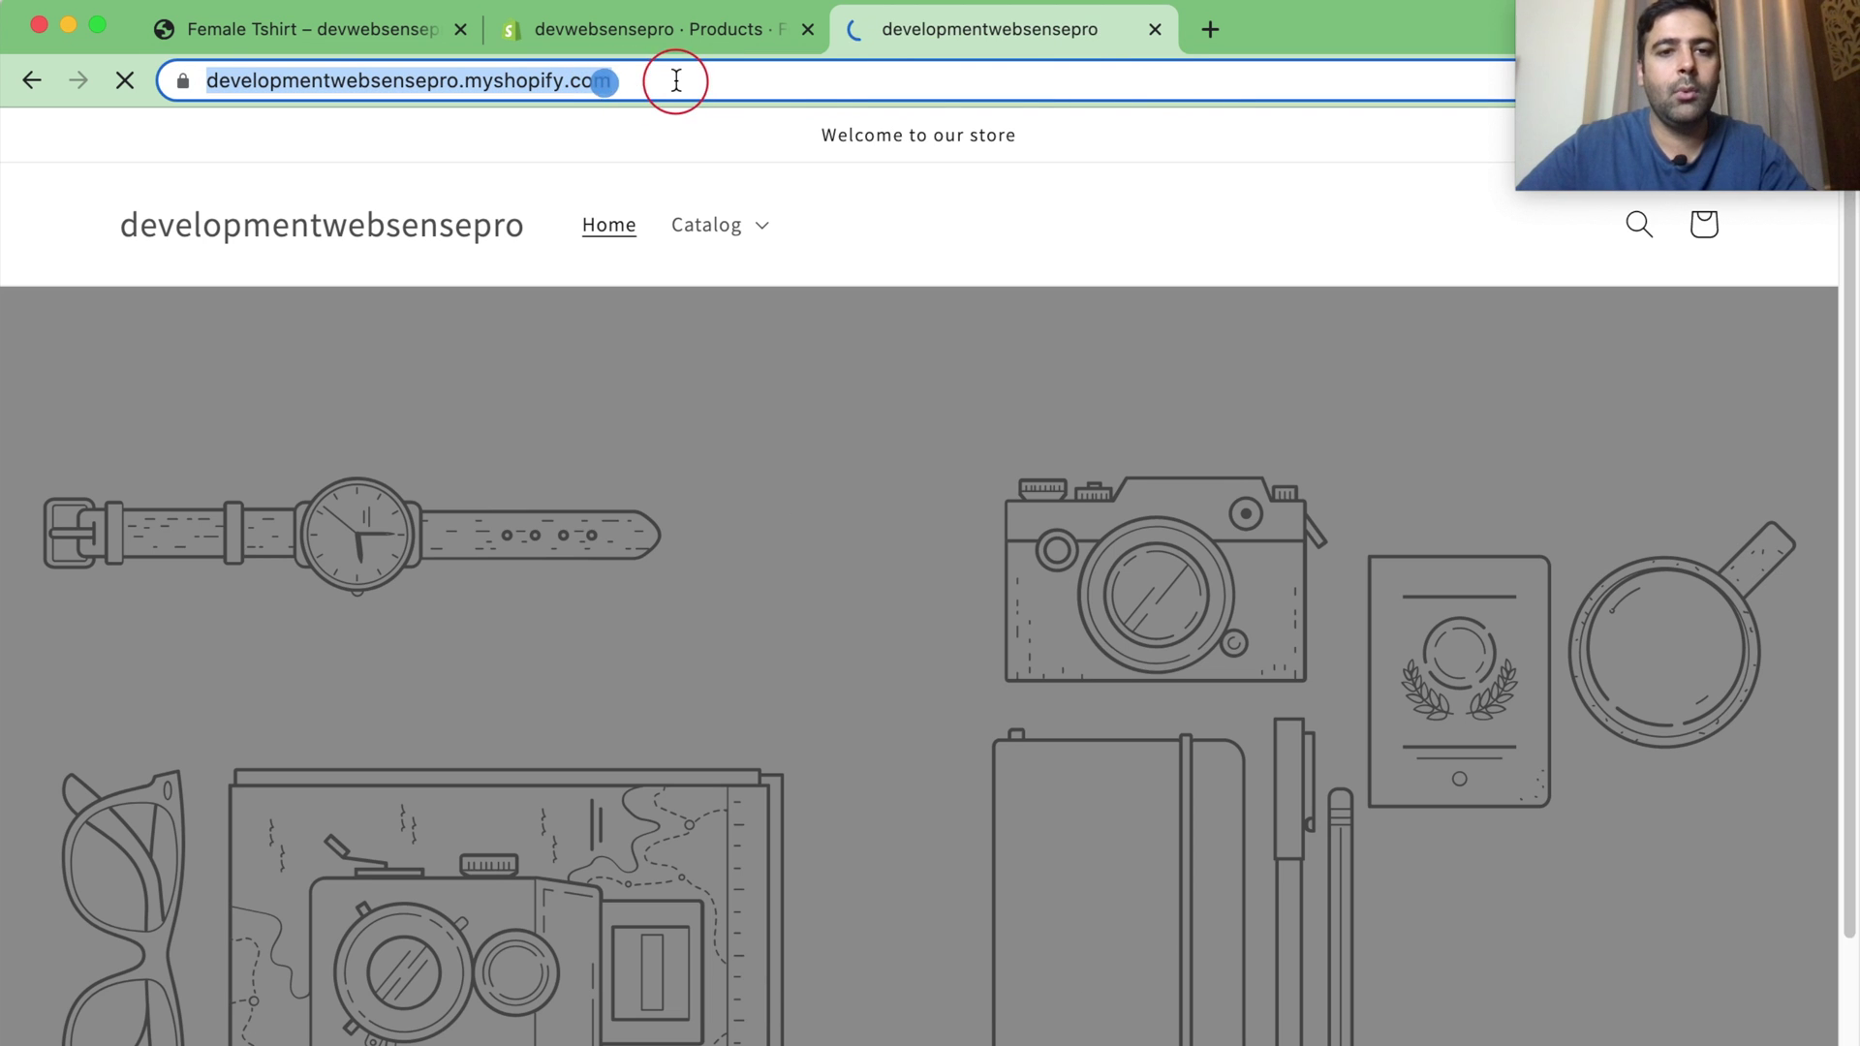
Step: Open the developmentwebsensepro store's /admin home page in another tab
{"action": "left_click", "coordinate": [1210, 29]}
{"action": "type", "text": "https://developmentwebsensepro.myshopify.com/"}
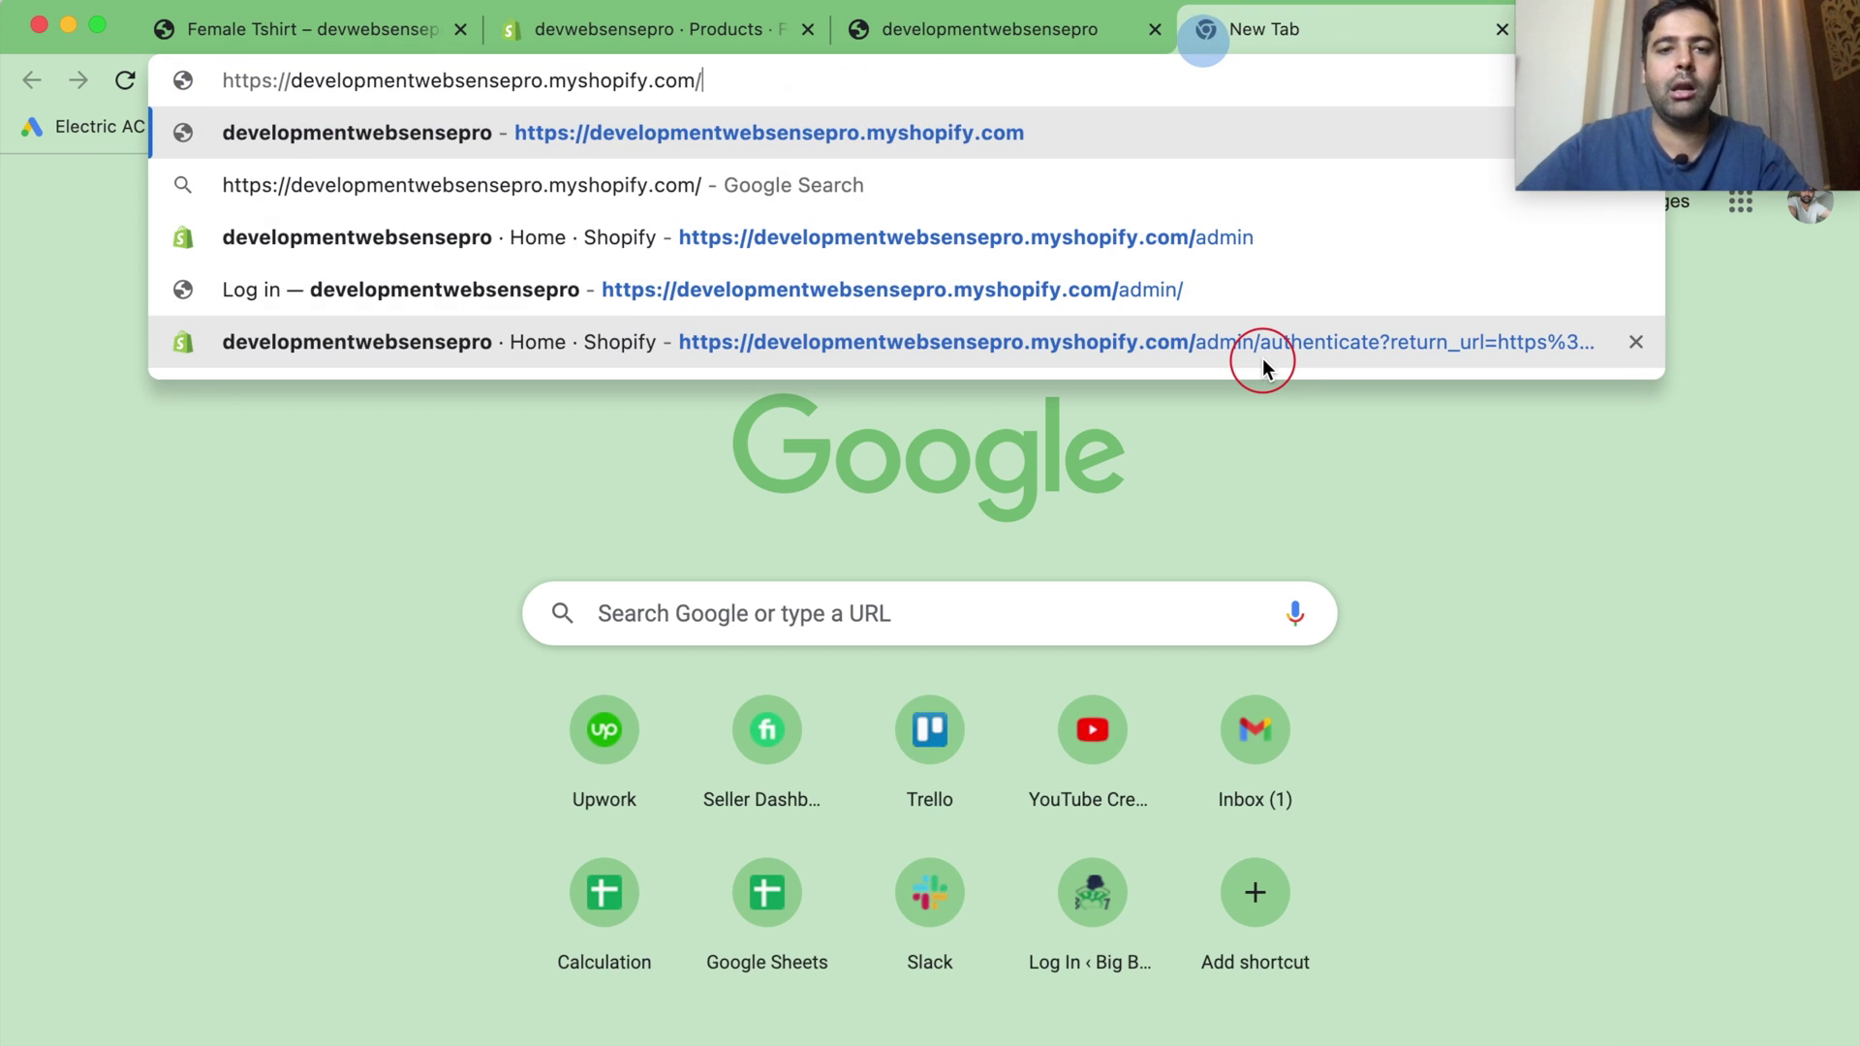
{"action": "type", "text": "ad"}
{"action": "key", "text": "Return"}
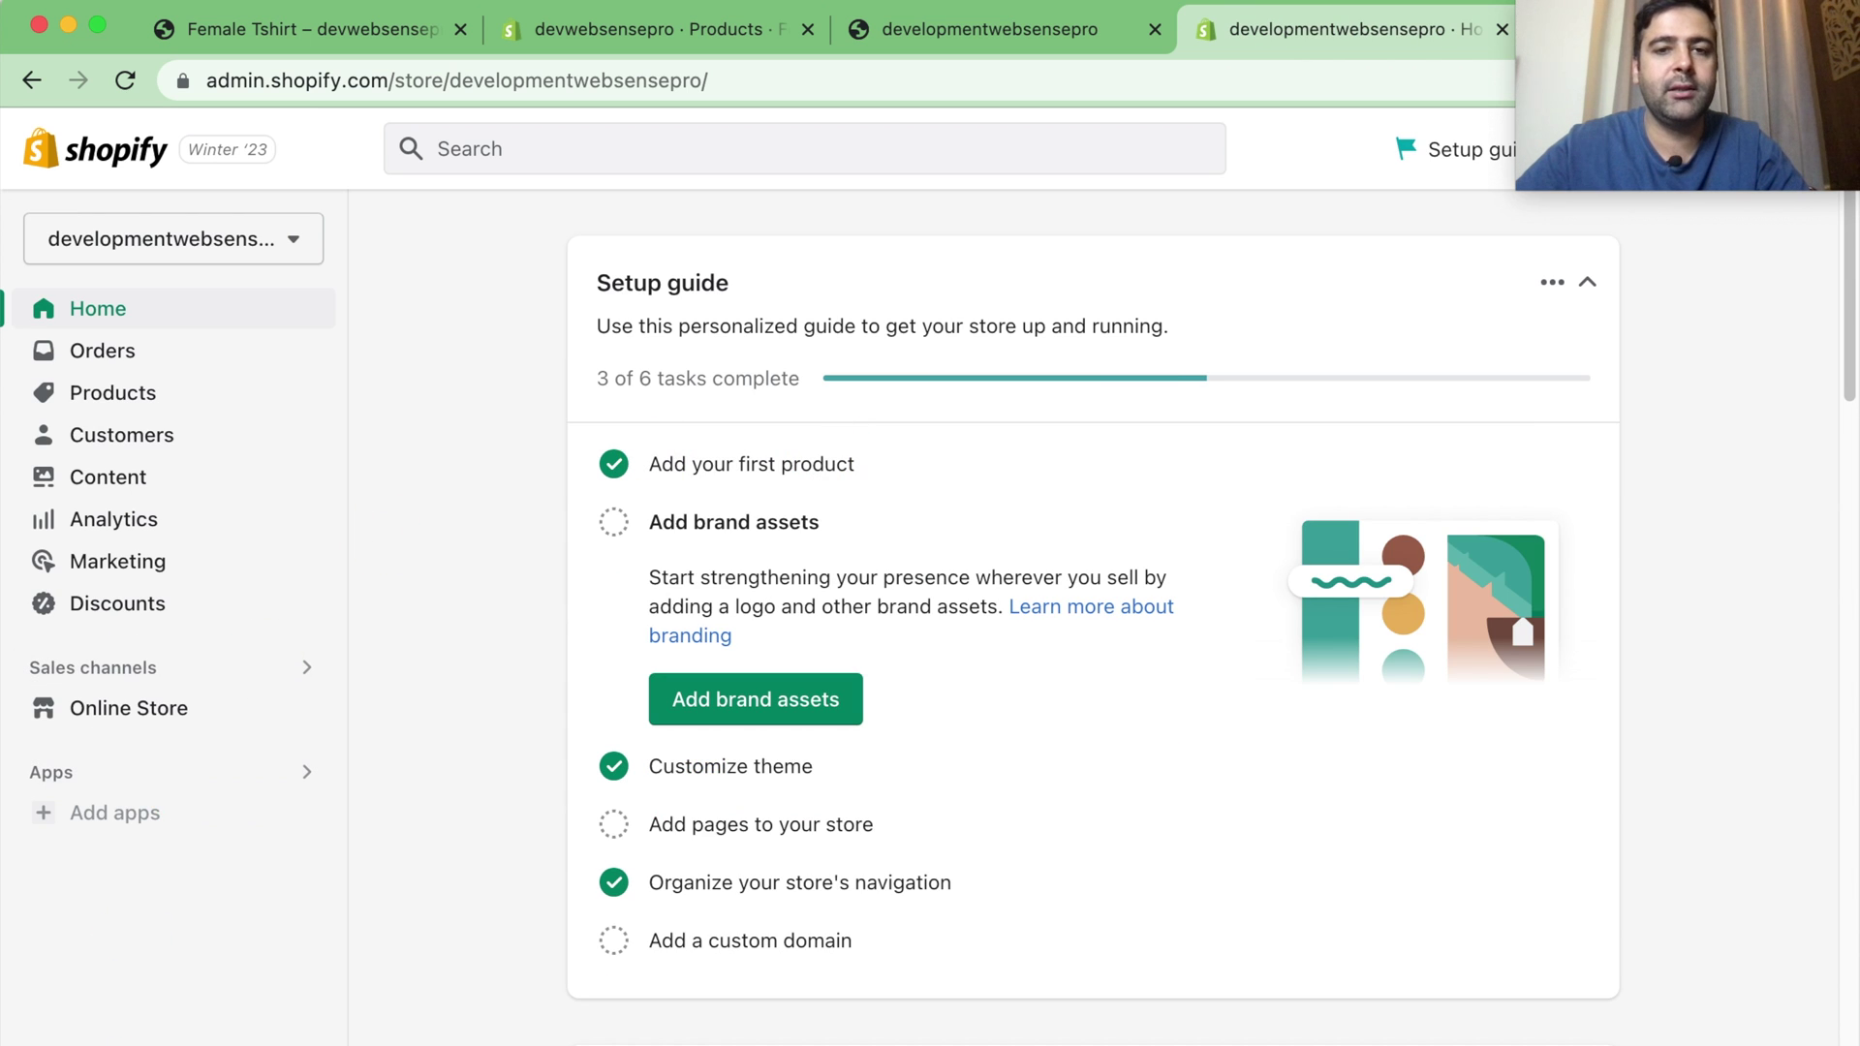
Step: Go through Settings and Custom data to the empty Products metafield definitions list
{"action": "left_click", "coordinate": [200, 985]}
{"action": "scroll", "coordinate": [377, 540], "scroll_direction": "down", "scroll_amount": 5}
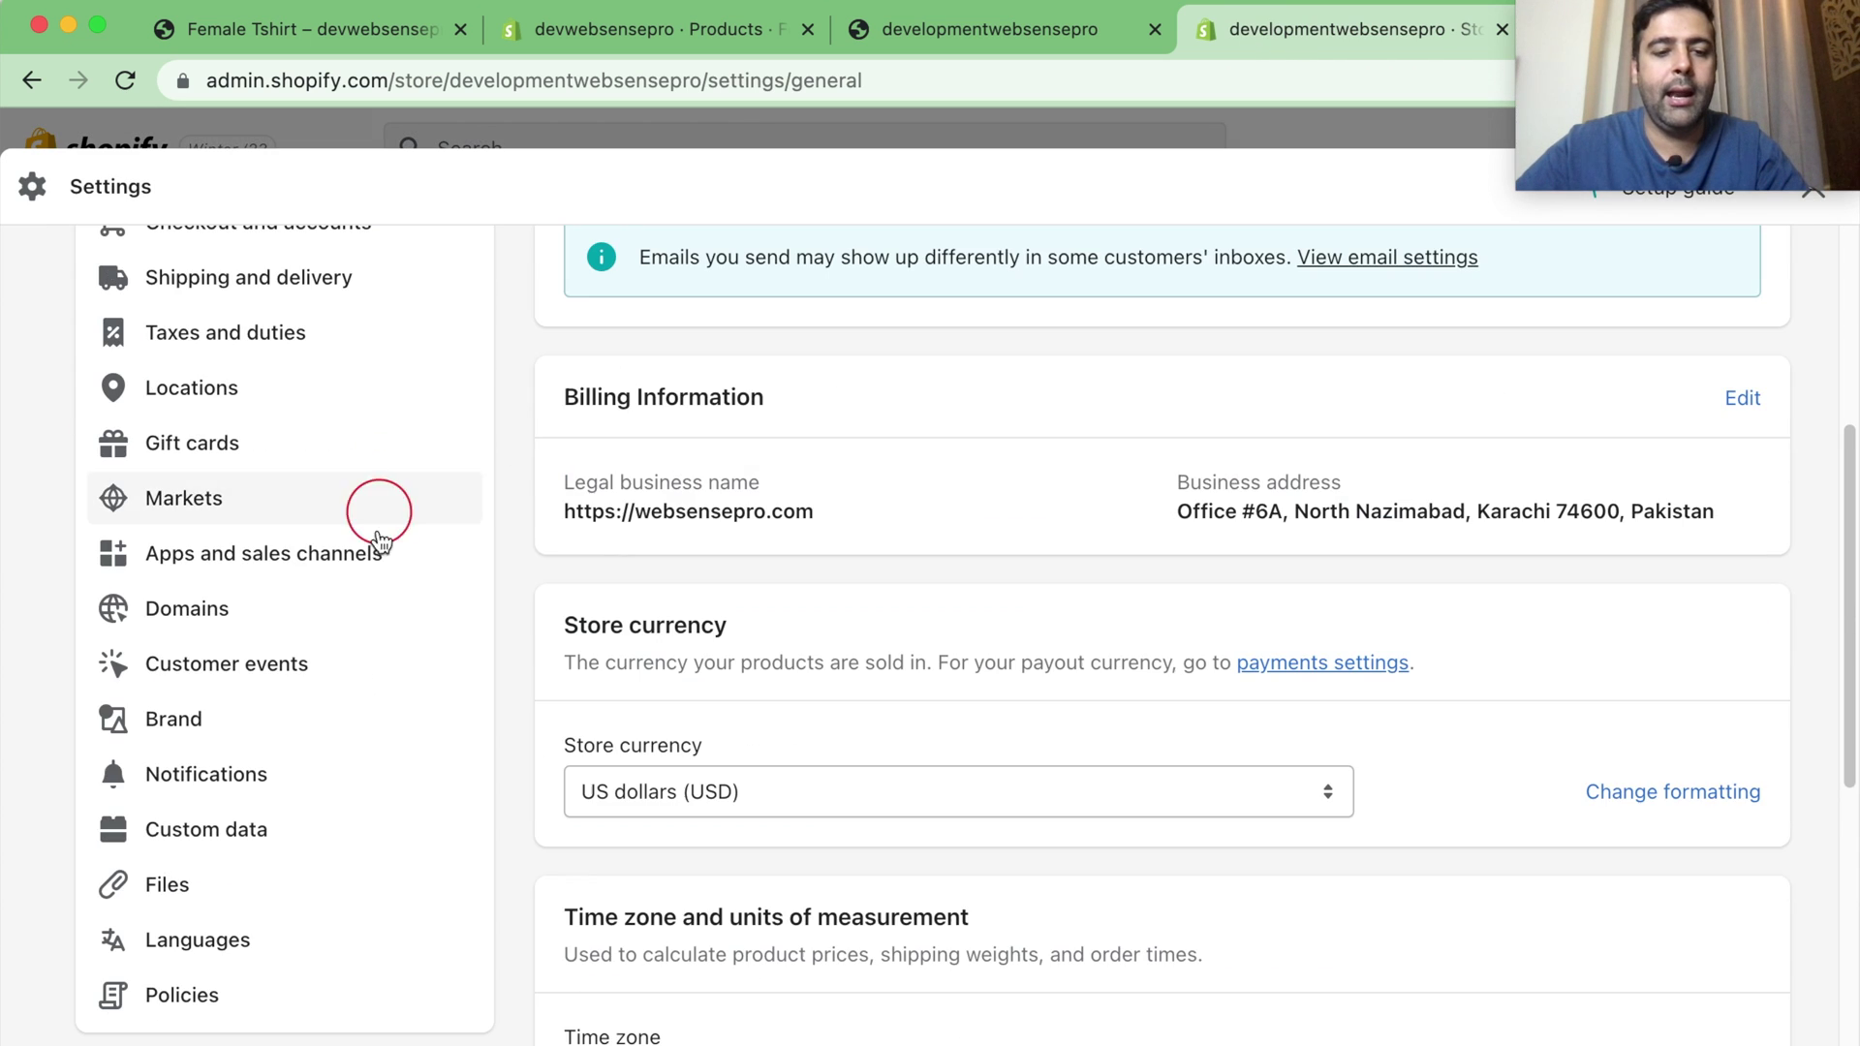
{"action": "left_click", "coordinate": [254, 831]}
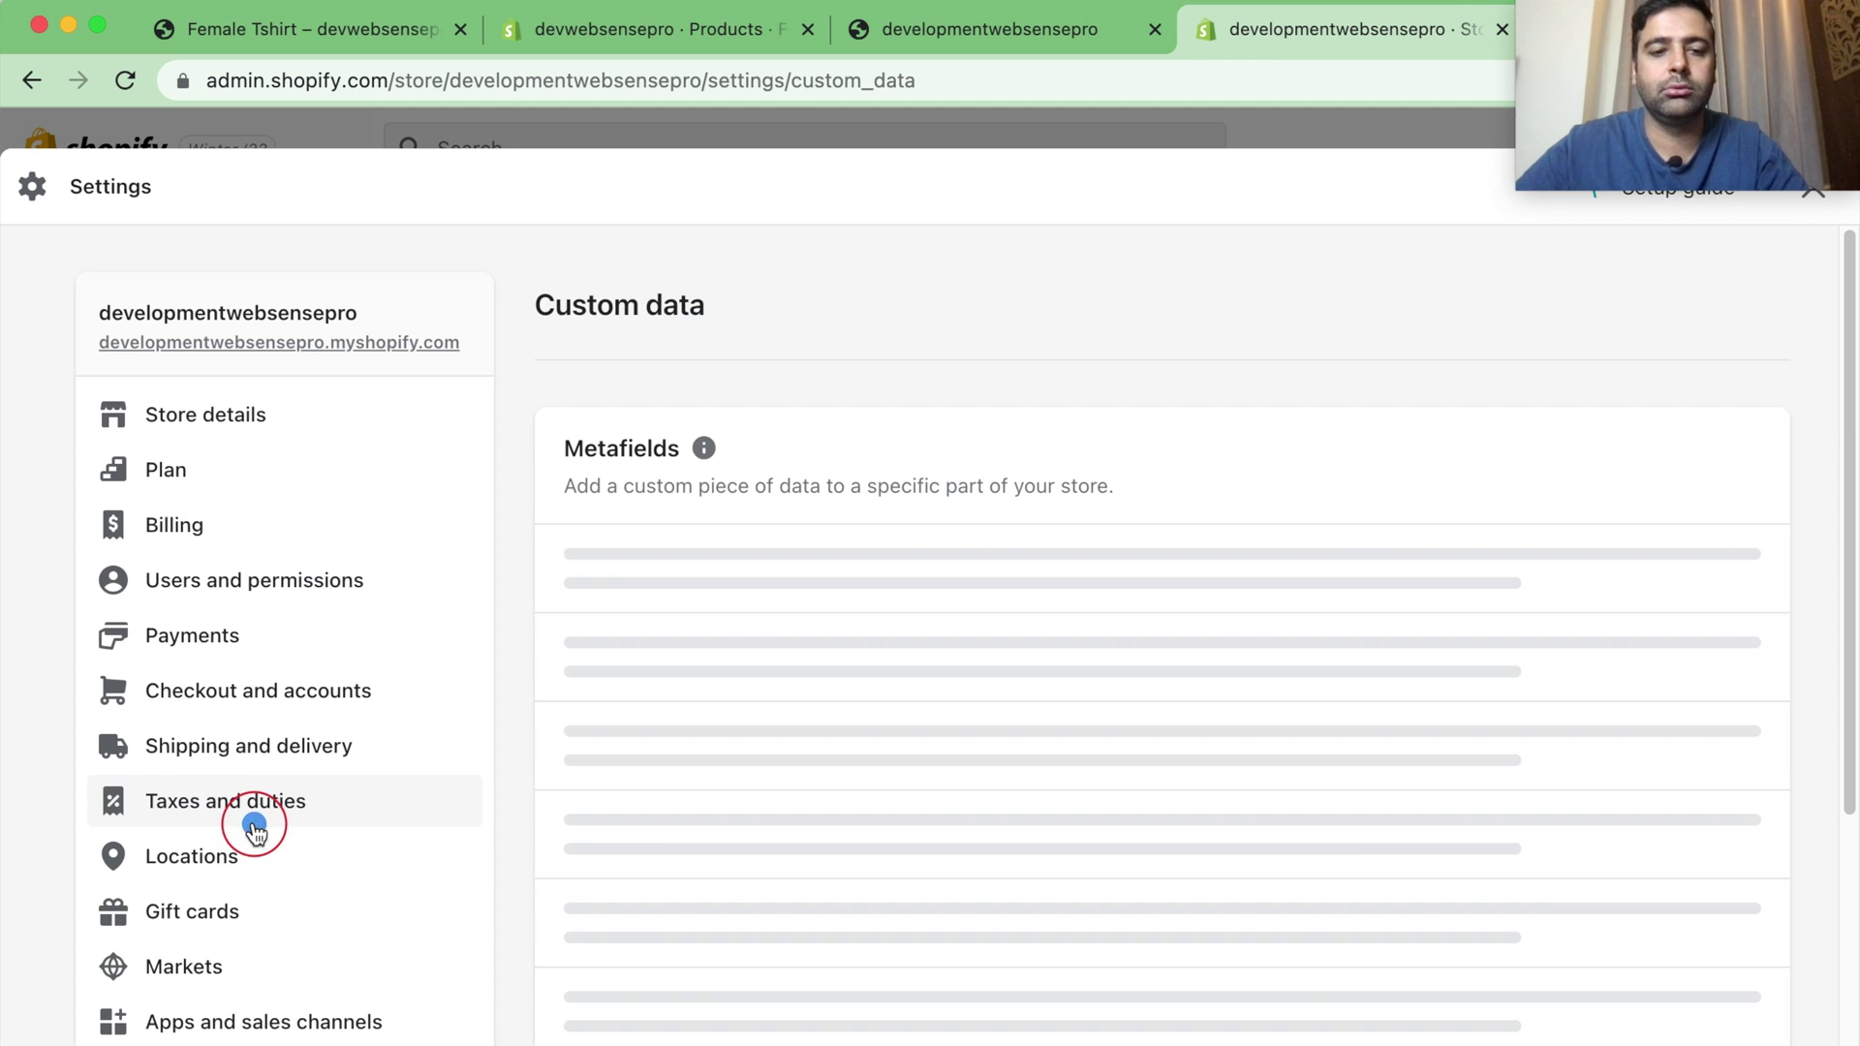
{"action": "scroll", "coordinate": [1030, 339], "scroll_direction": "down", "scroll_amount": 2}
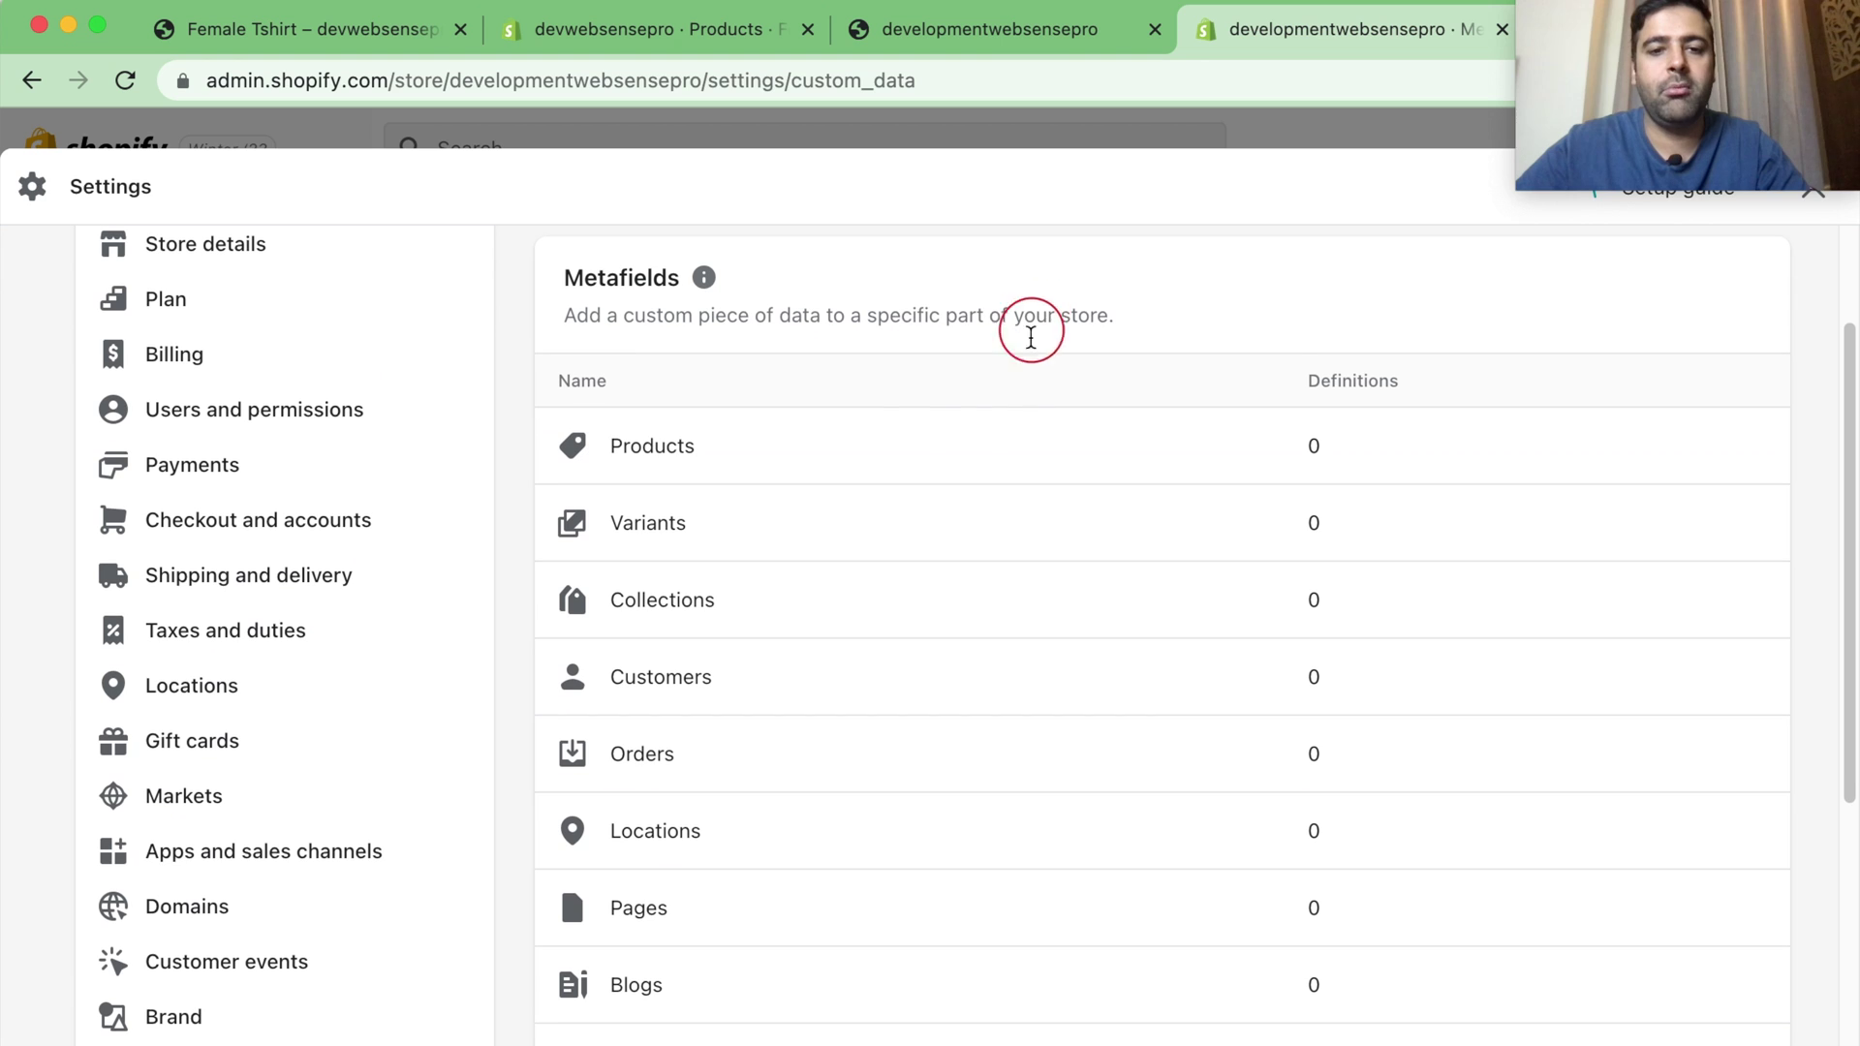
{"action": "left_click", "coordinate": [807, 470]}
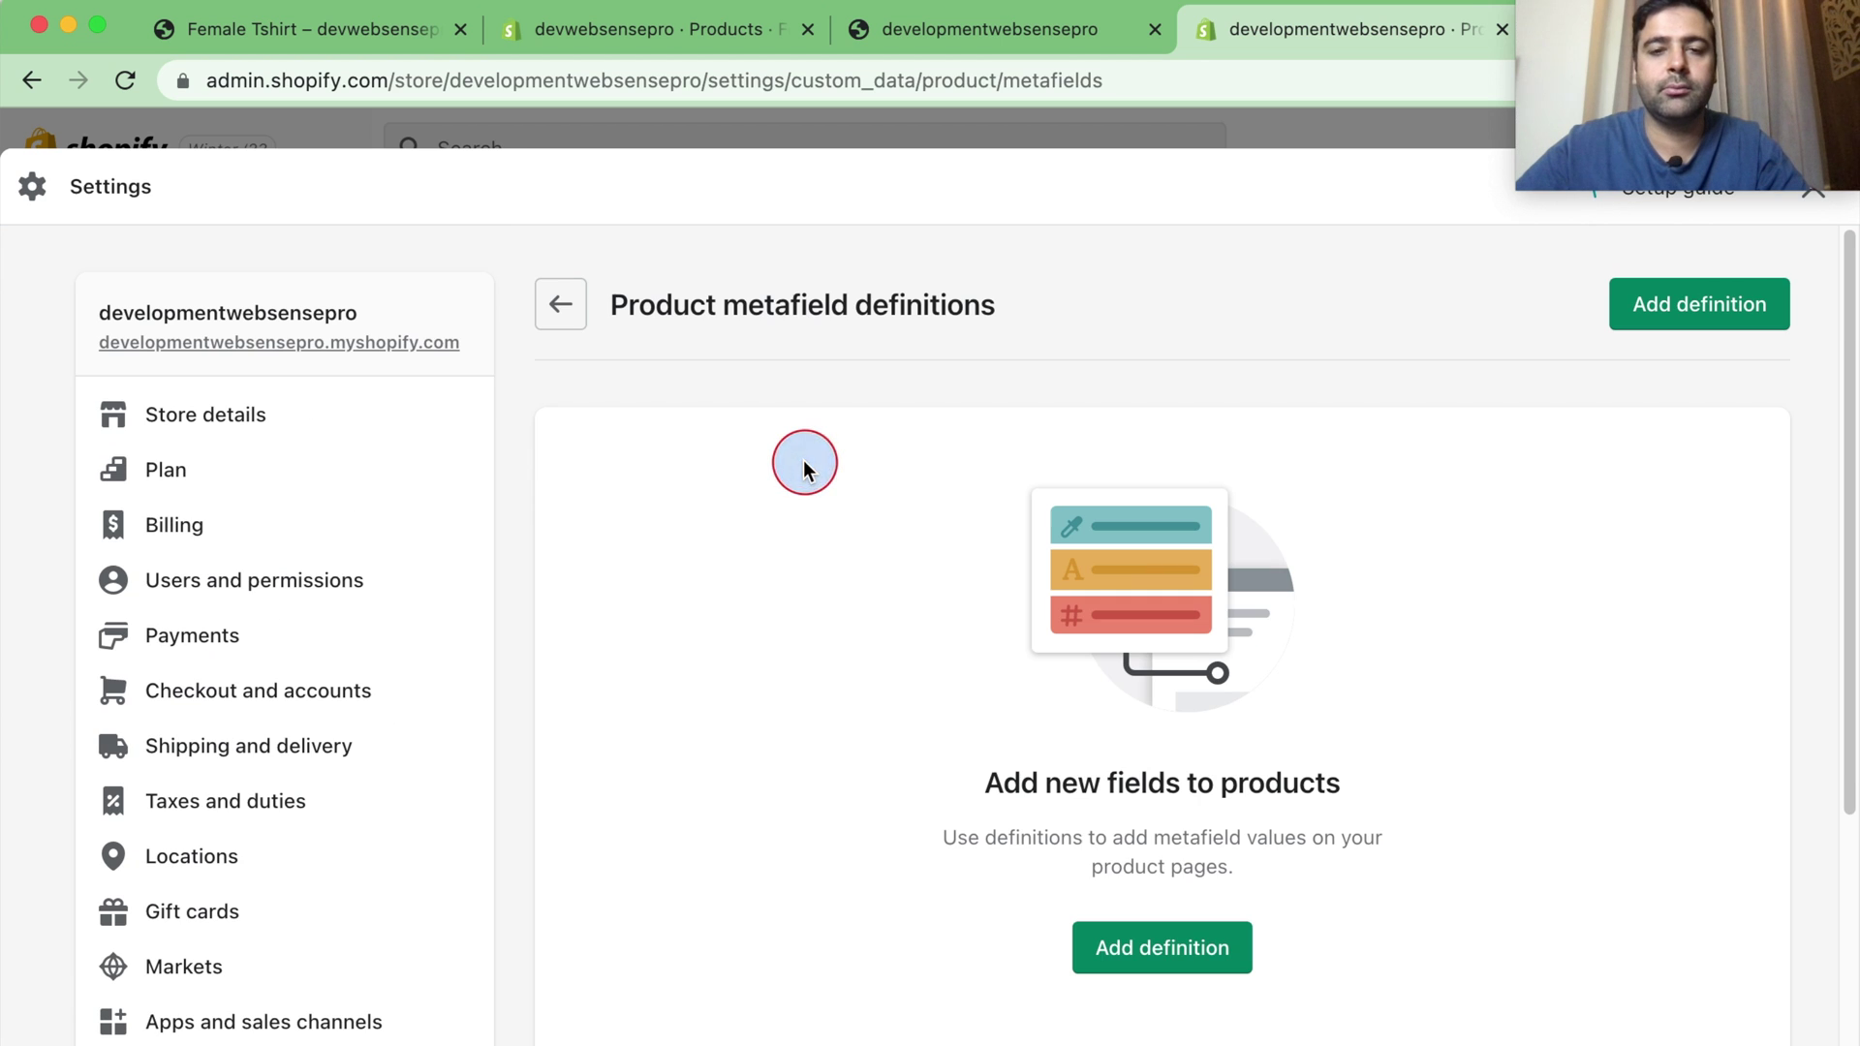
Step: Add a product metafield definition named 'Number Of Days For Delivery' of Integer type
{"action": "left_click", "coordinate": [1147, 959]}
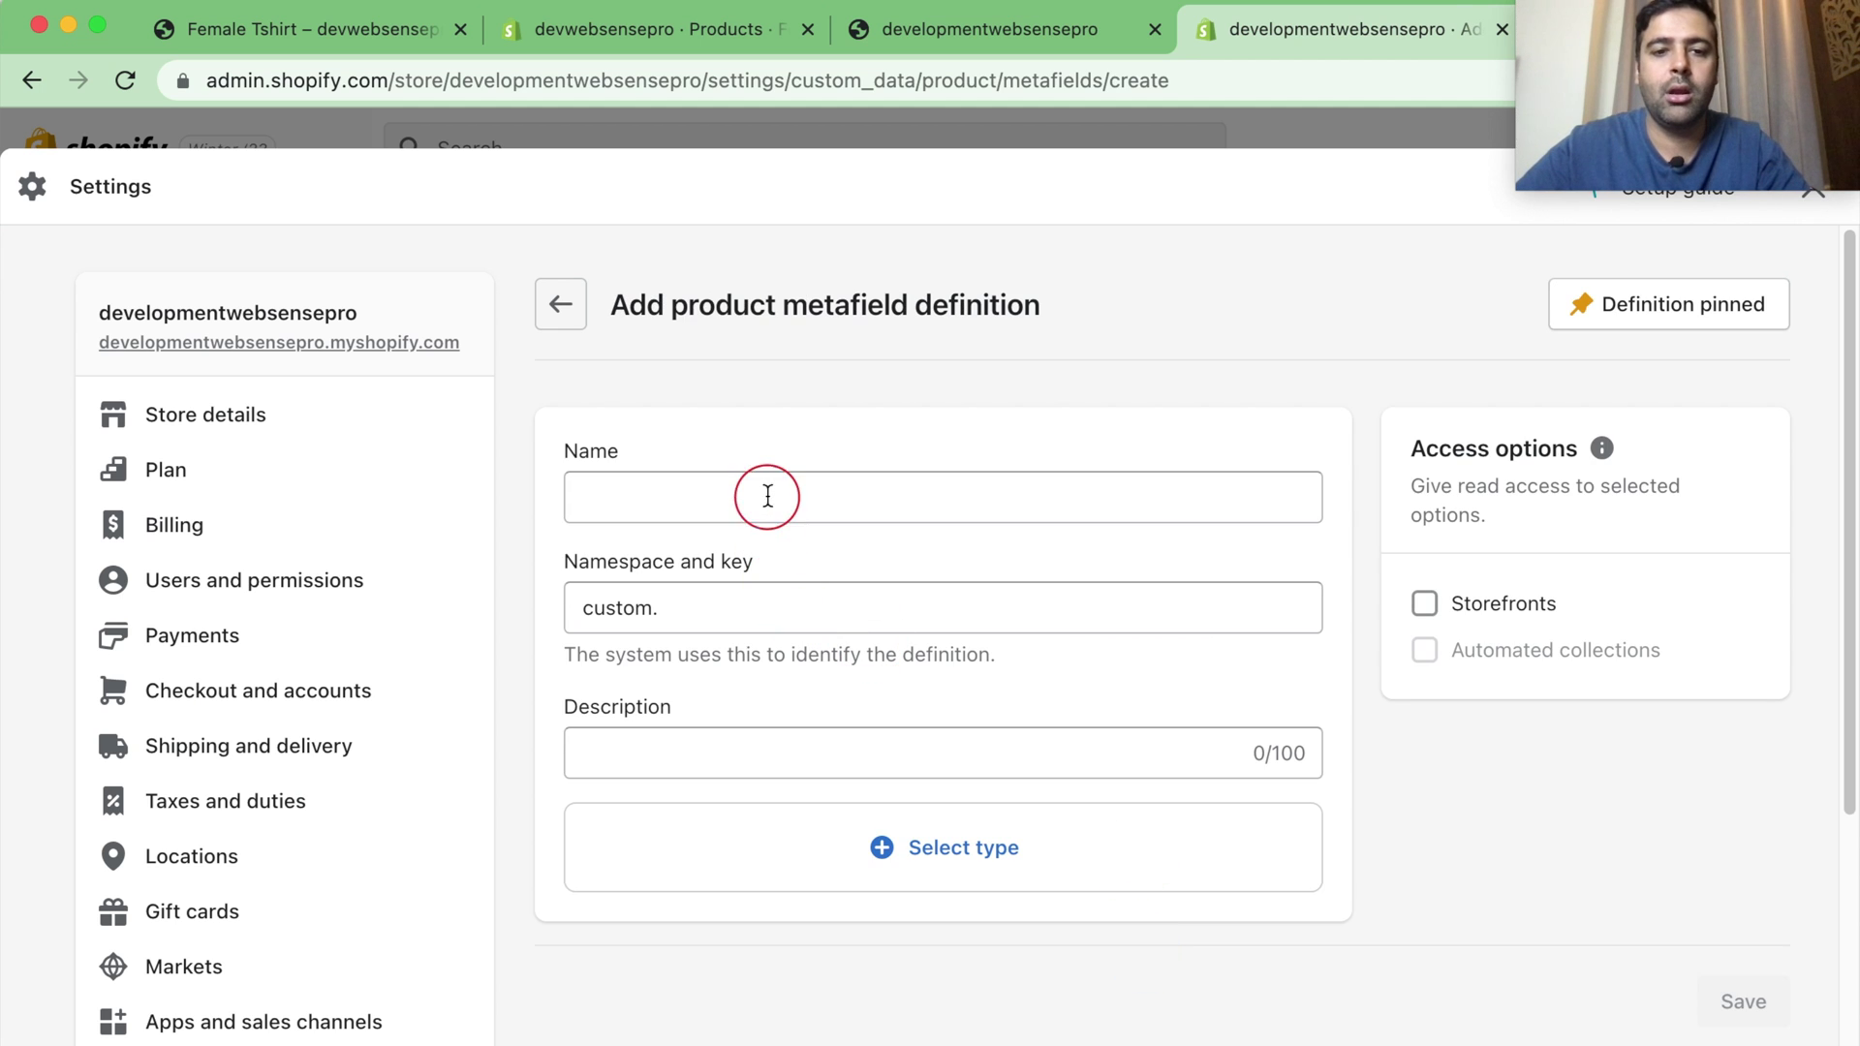
{"action": "left_click", "coordinate": [765, 497]}
{"action": "type", "text": "Numbe"}
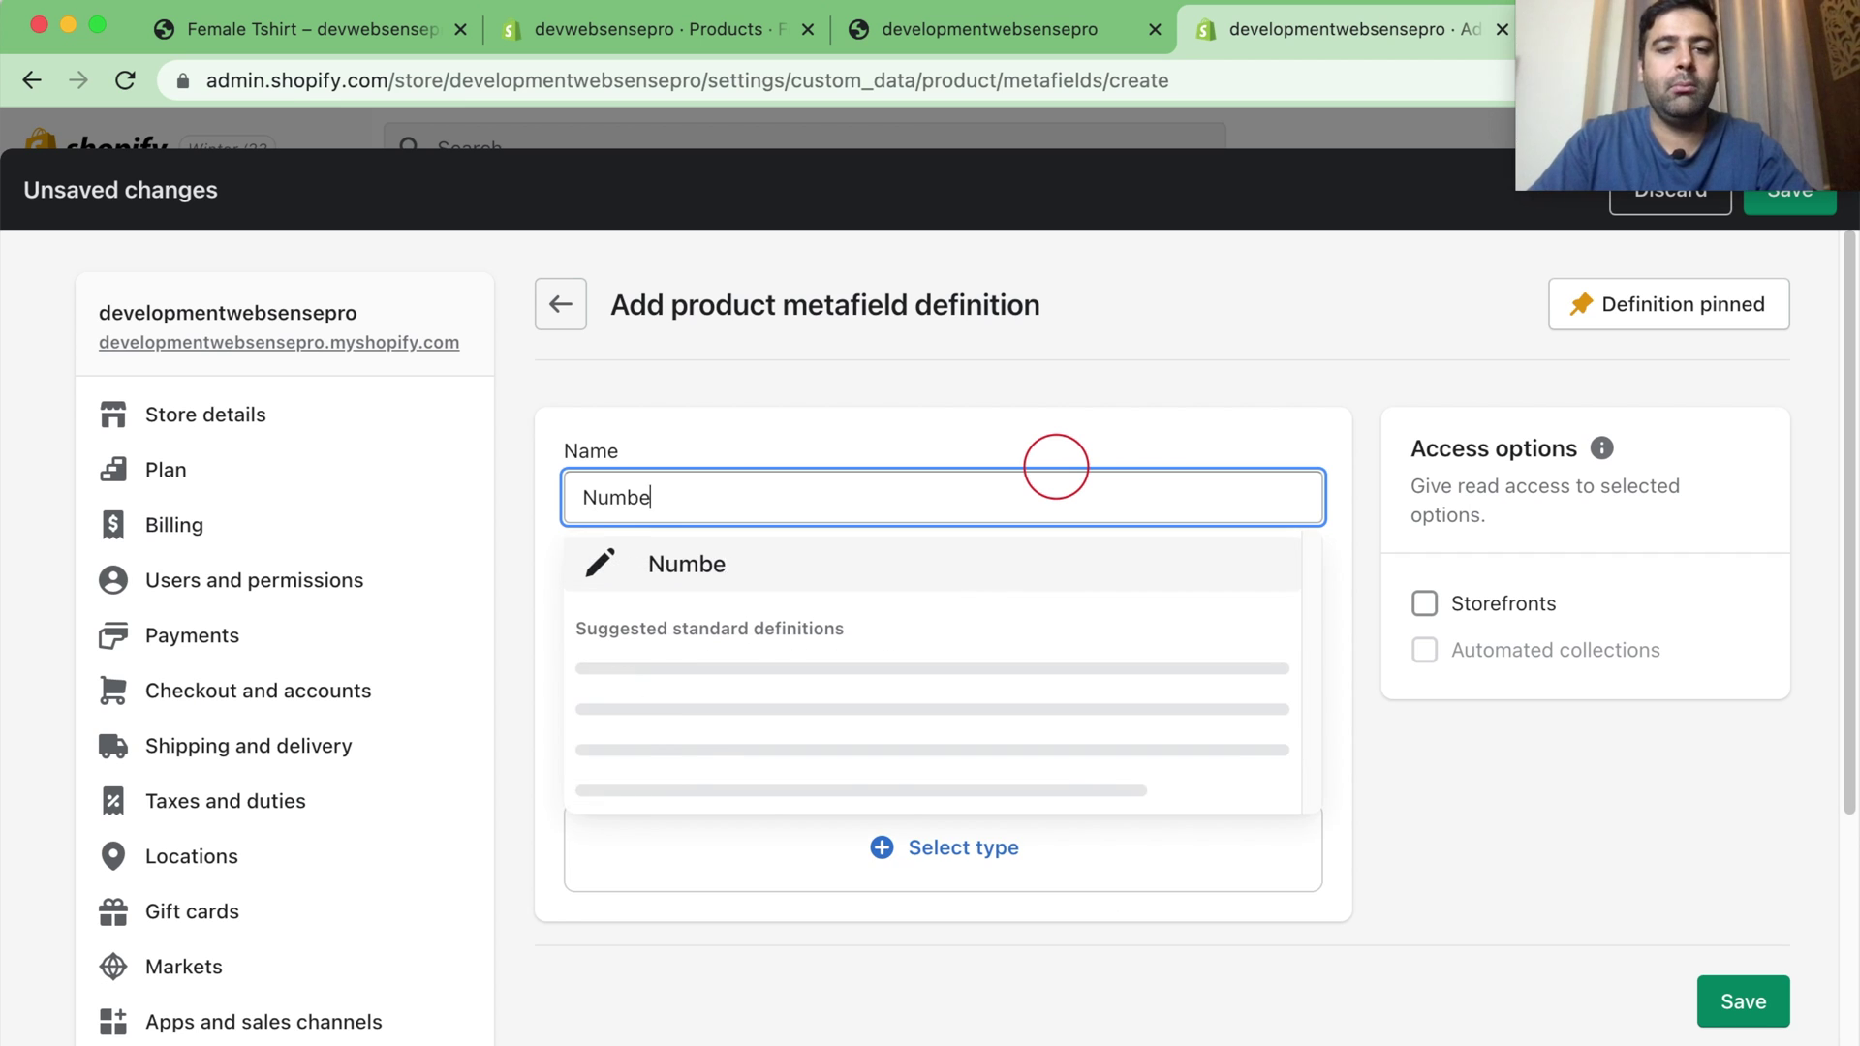
{"action": "type", "text": "r Of Days For Deliver"}
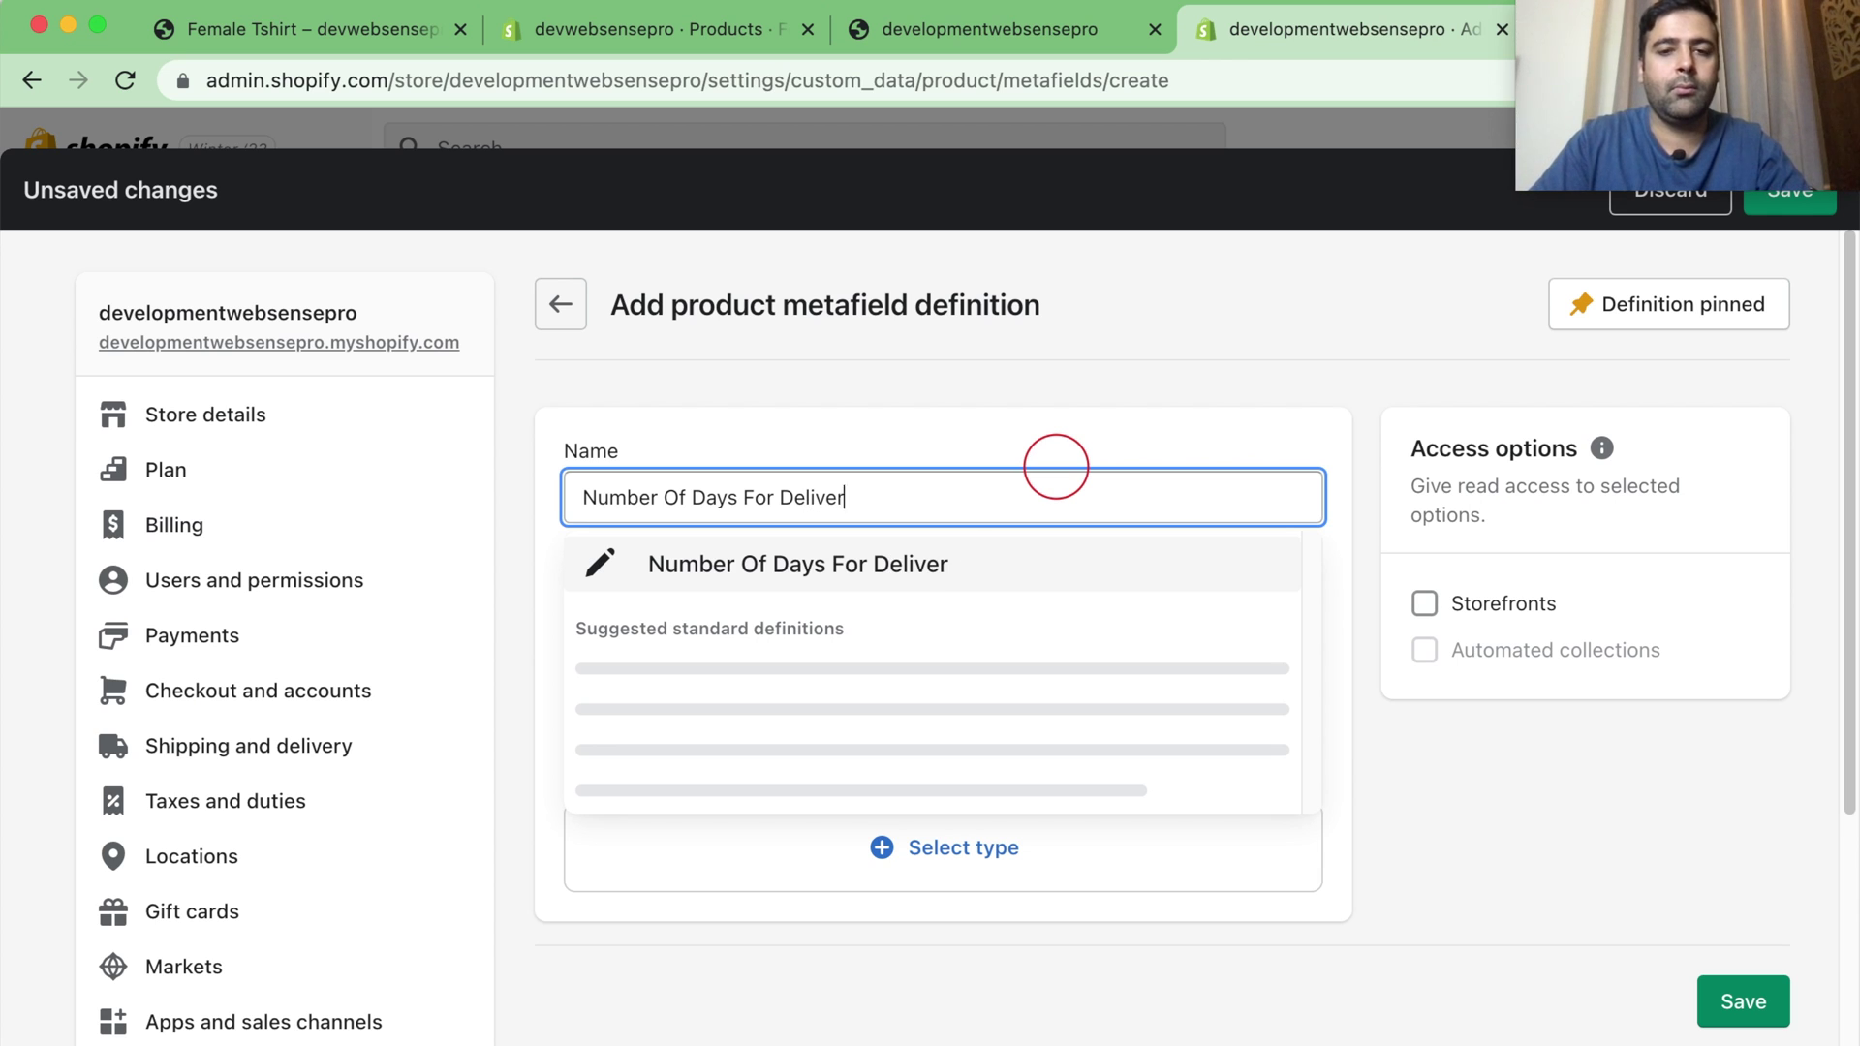
{"action": "type", "text": "y"}
{"action": "left_click", "coordinate": [999, 565]}
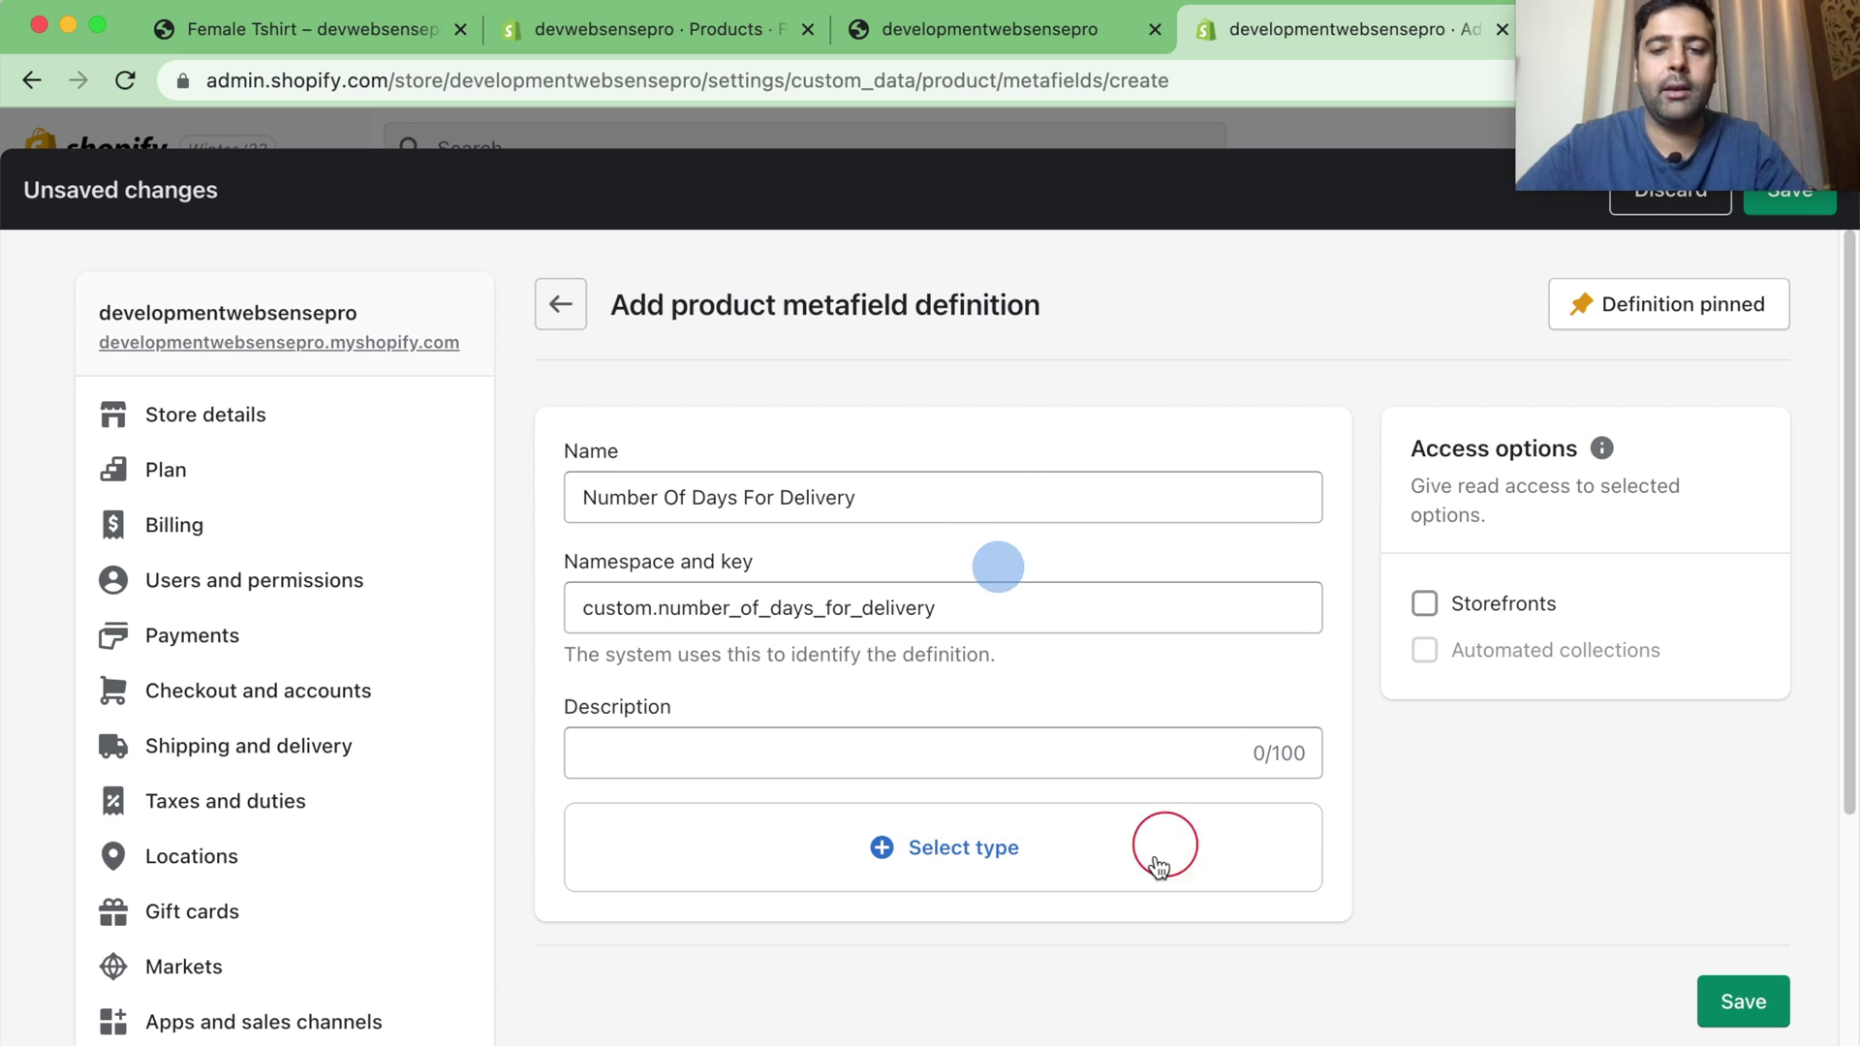
{"action": "left_click", "coordinate": [976, 857]}
{"action": "left_click", "coordinate": [708, 421]}
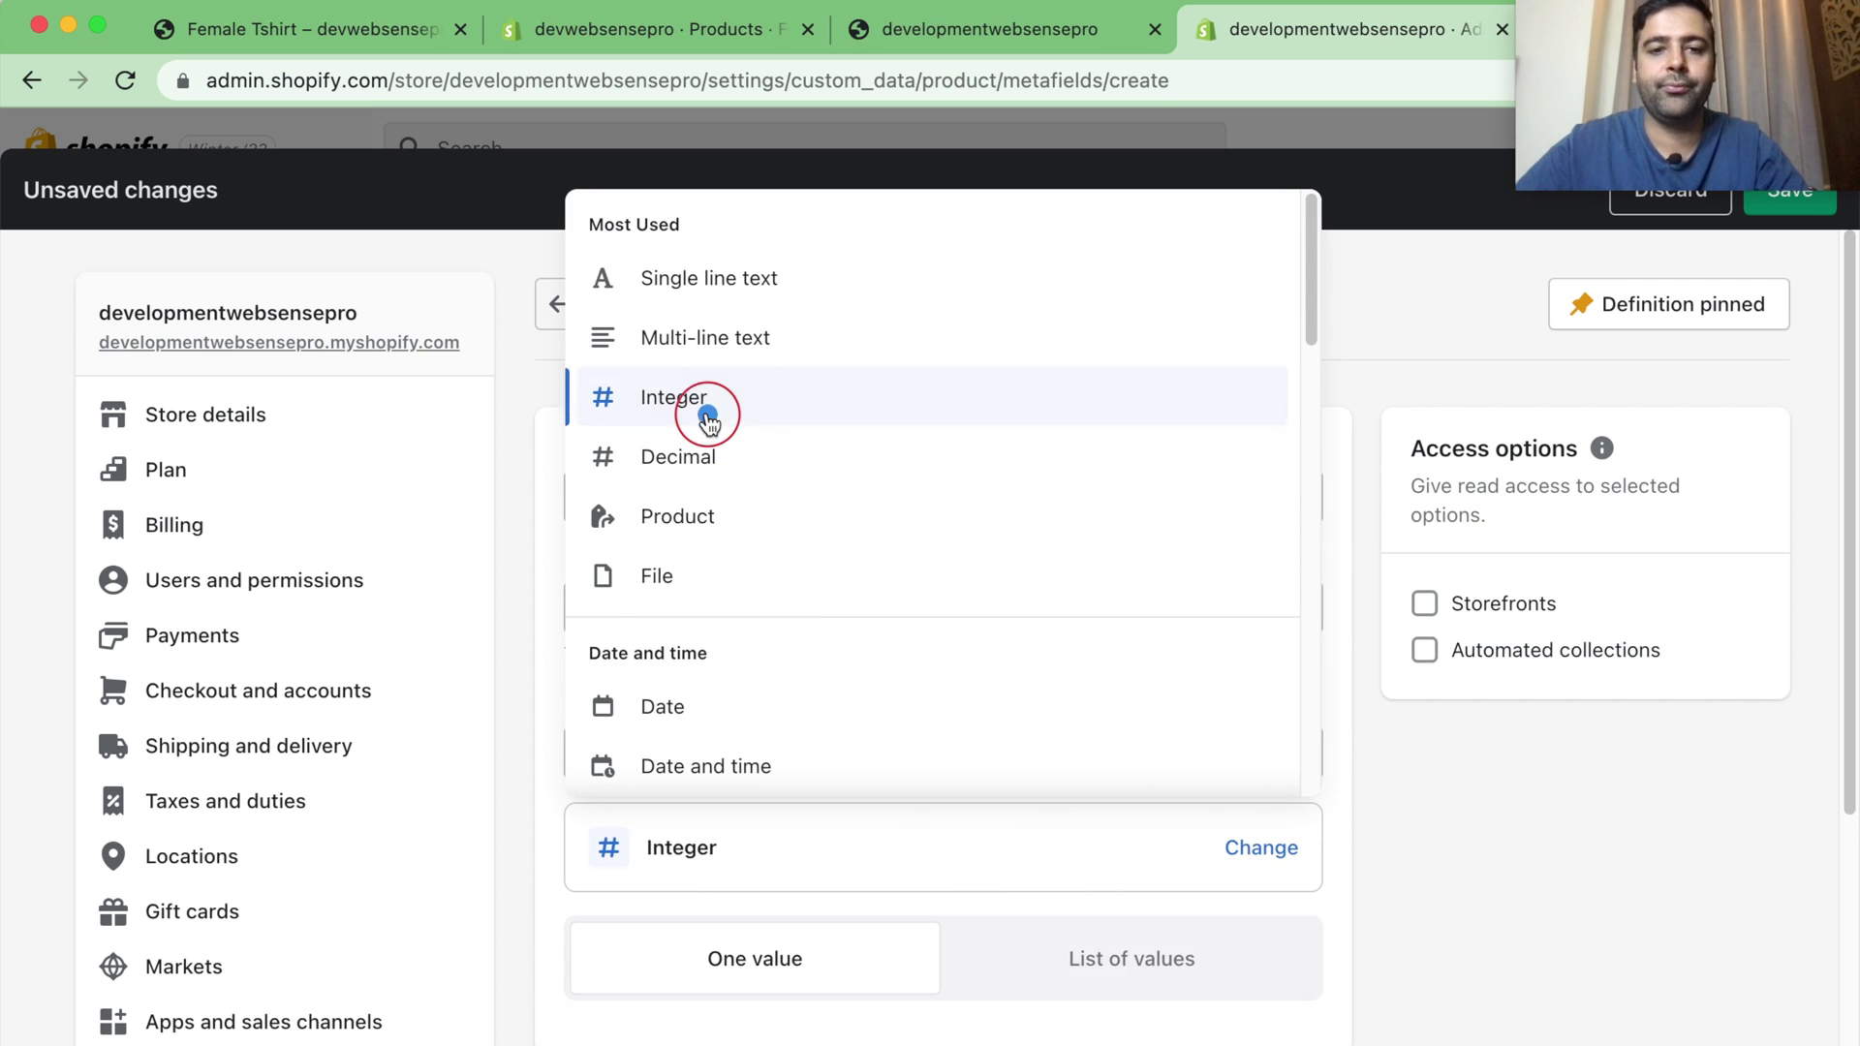
{"action": "scroll", "coordinate": [1237, 455], "scroll_direction": "down", "scroll_amount": 3}
{"action": "scroll", "coordinate": [1241, 589], "scroll_direction": "down", "scroll_amount": 5}
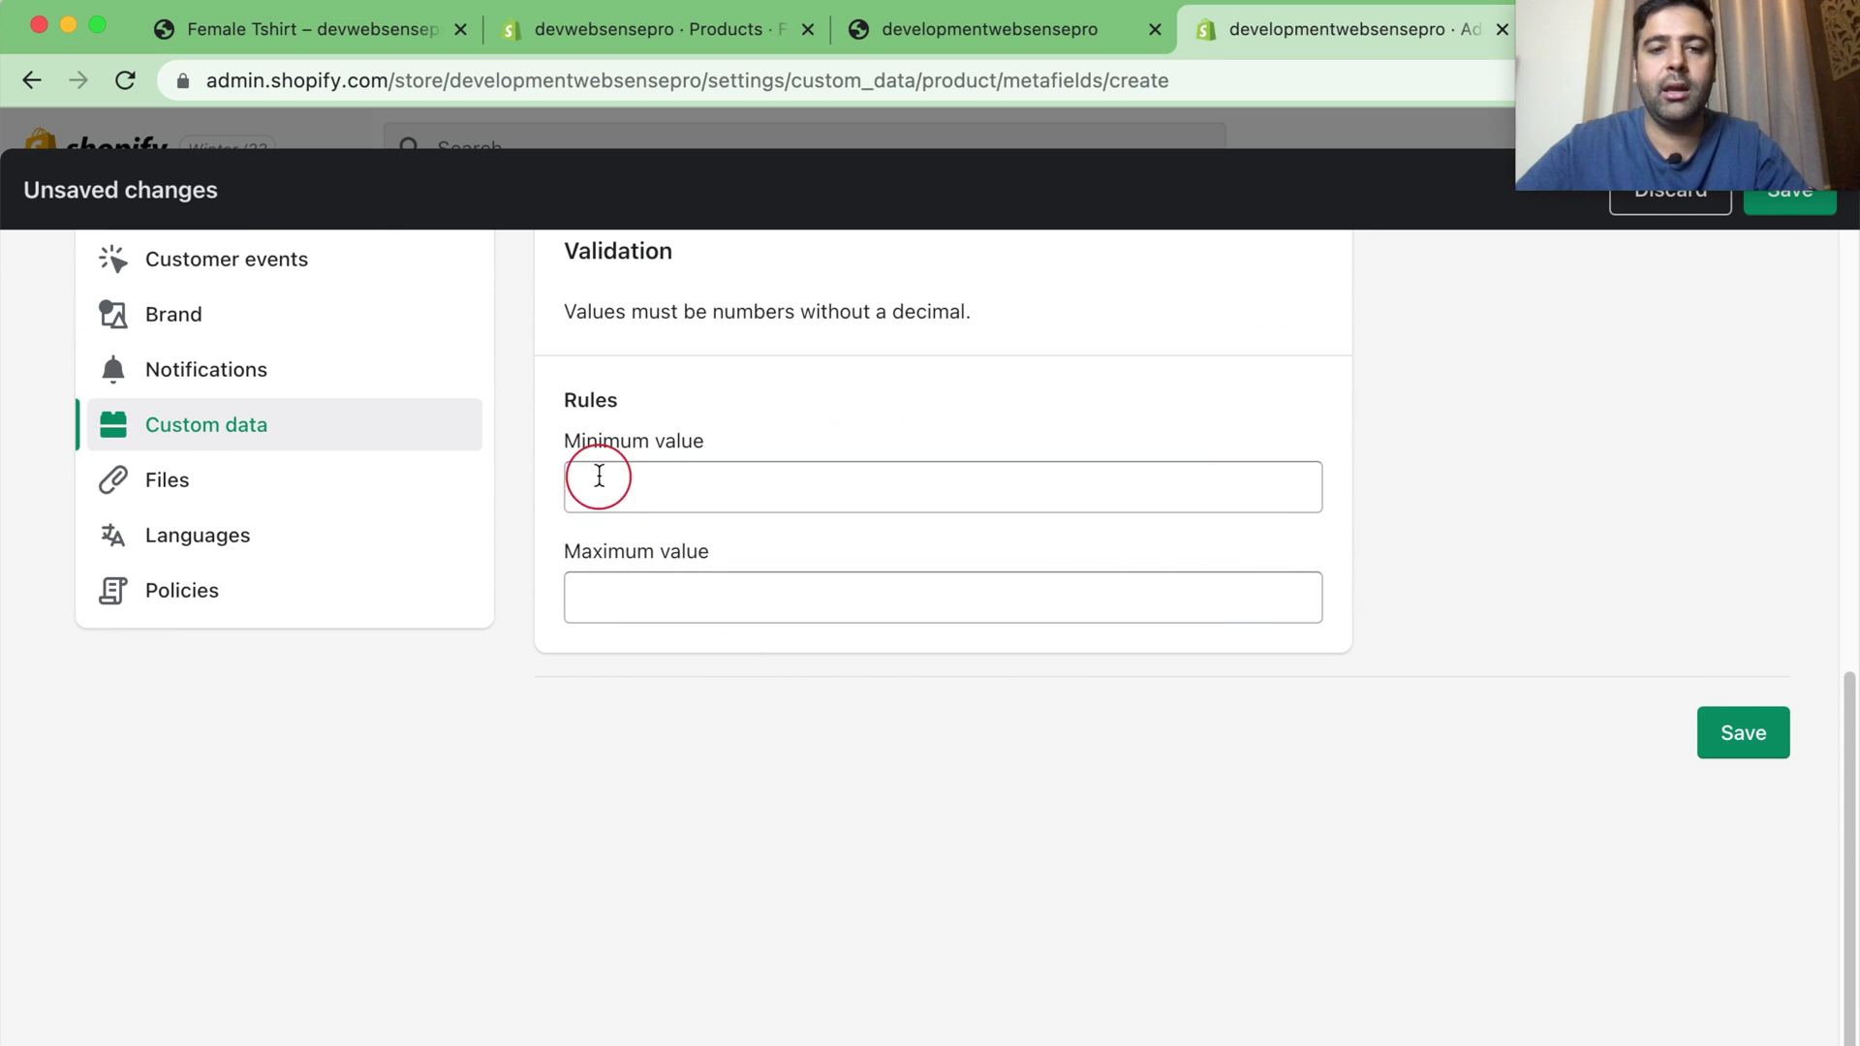
{"action": "scroll", "coordinate": [640, 724], "scroll_direction": "up", "scroll_amount": 2}
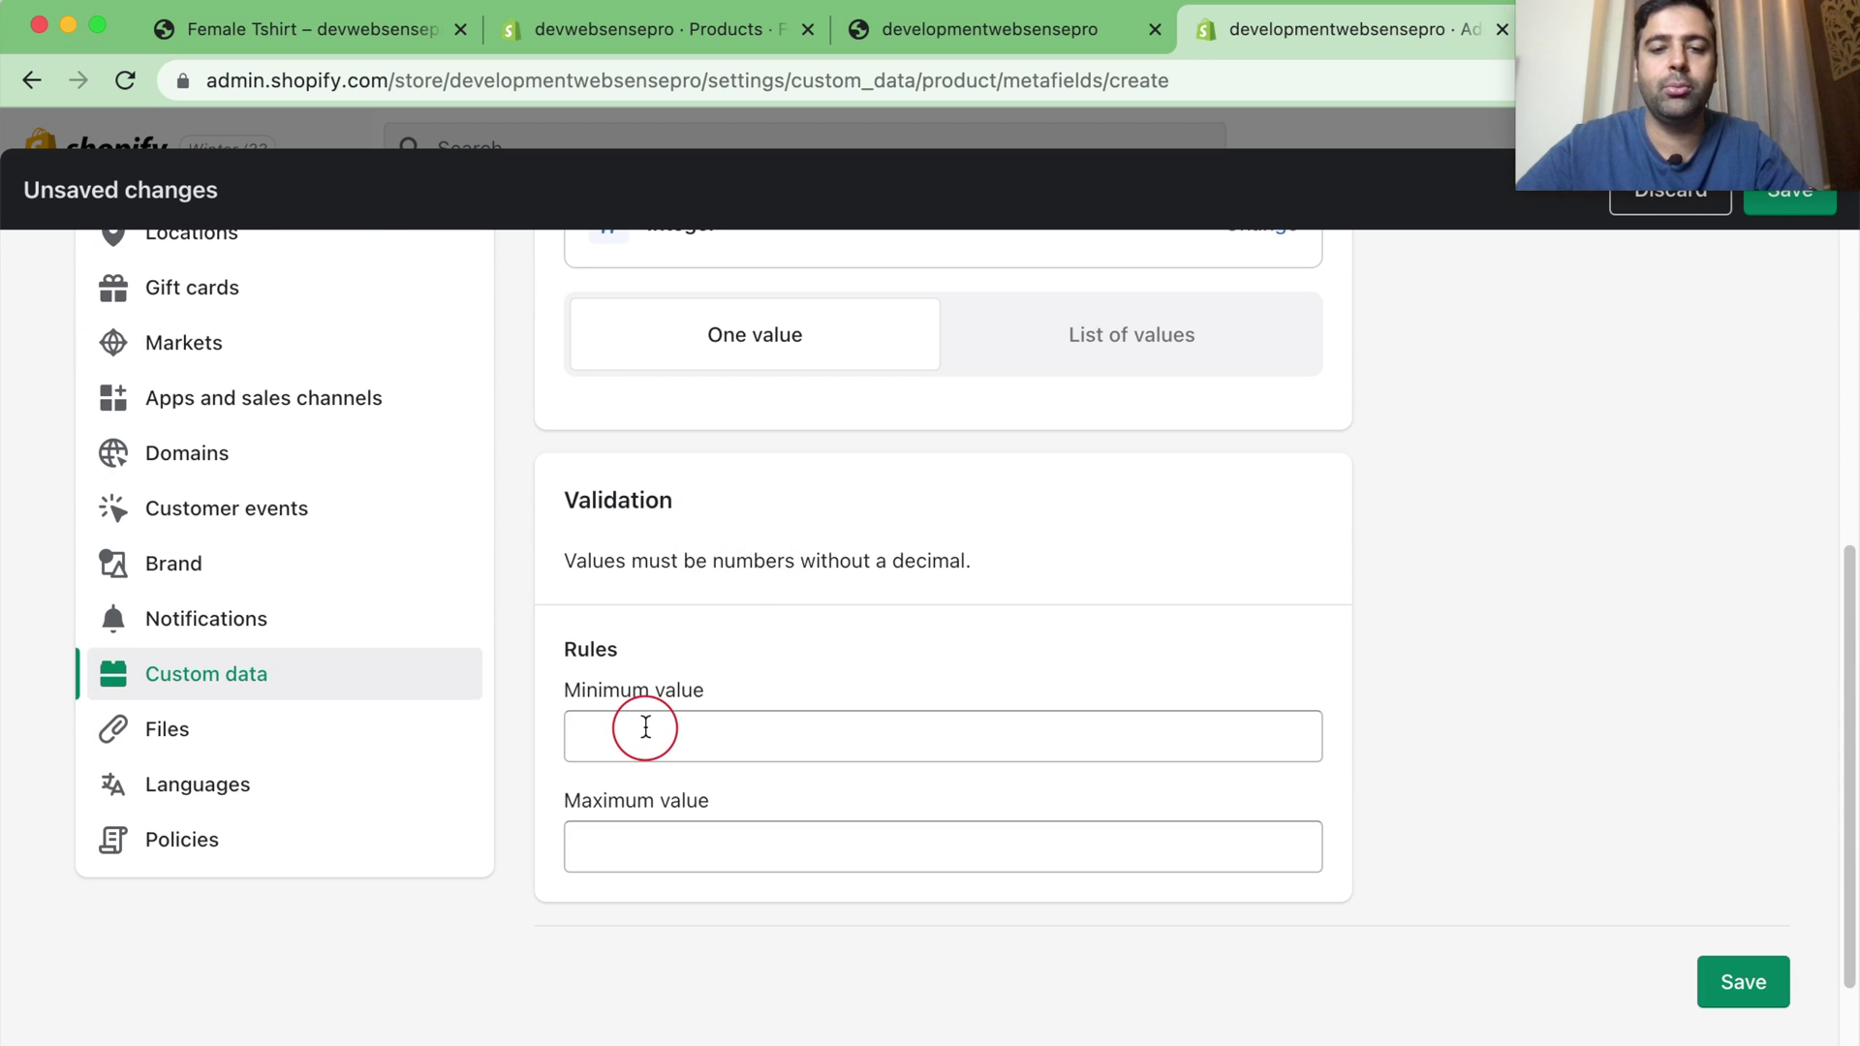
Step: Limit the definition to values 1–30 and save it
{"action": "left_click", "coordinate": [645, 728]}
{"action": "left_click", "coordinate": [677, 821]}
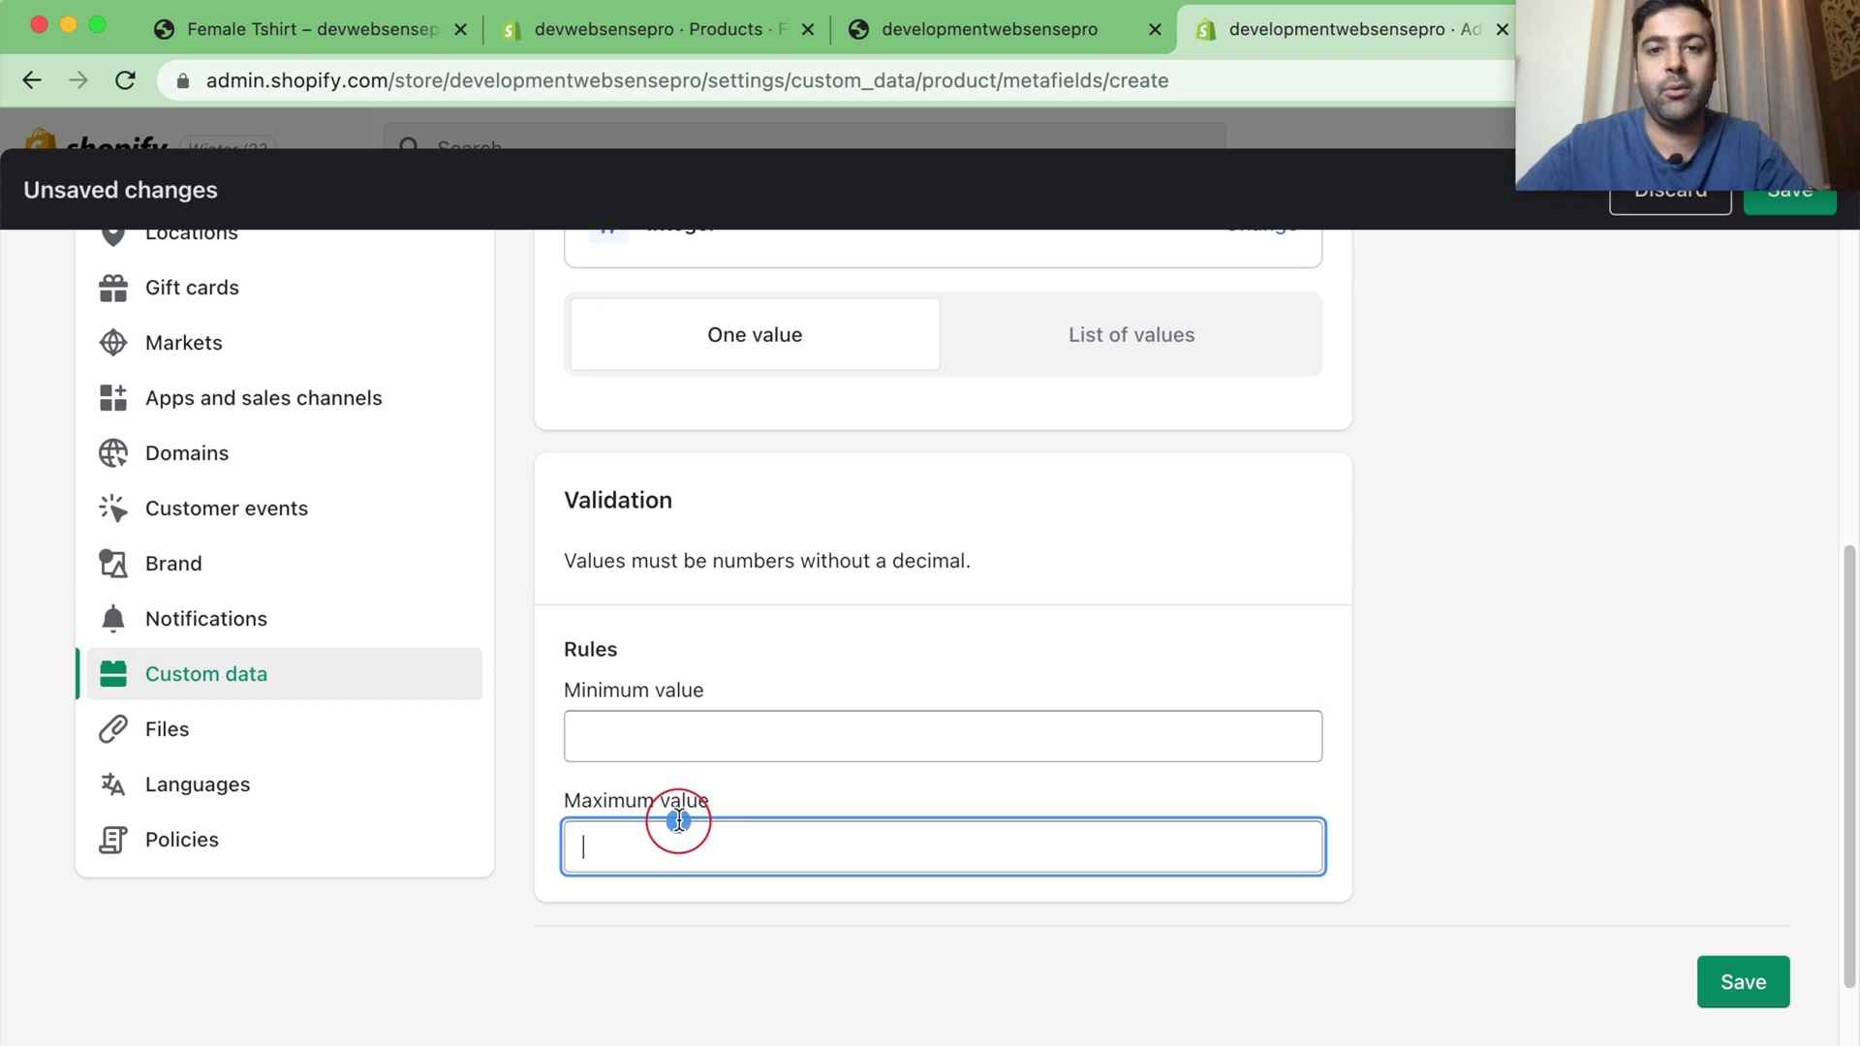
{"action": "left_click", "coordinate": [685, 732]}
{"action": "type", "text": "1"}
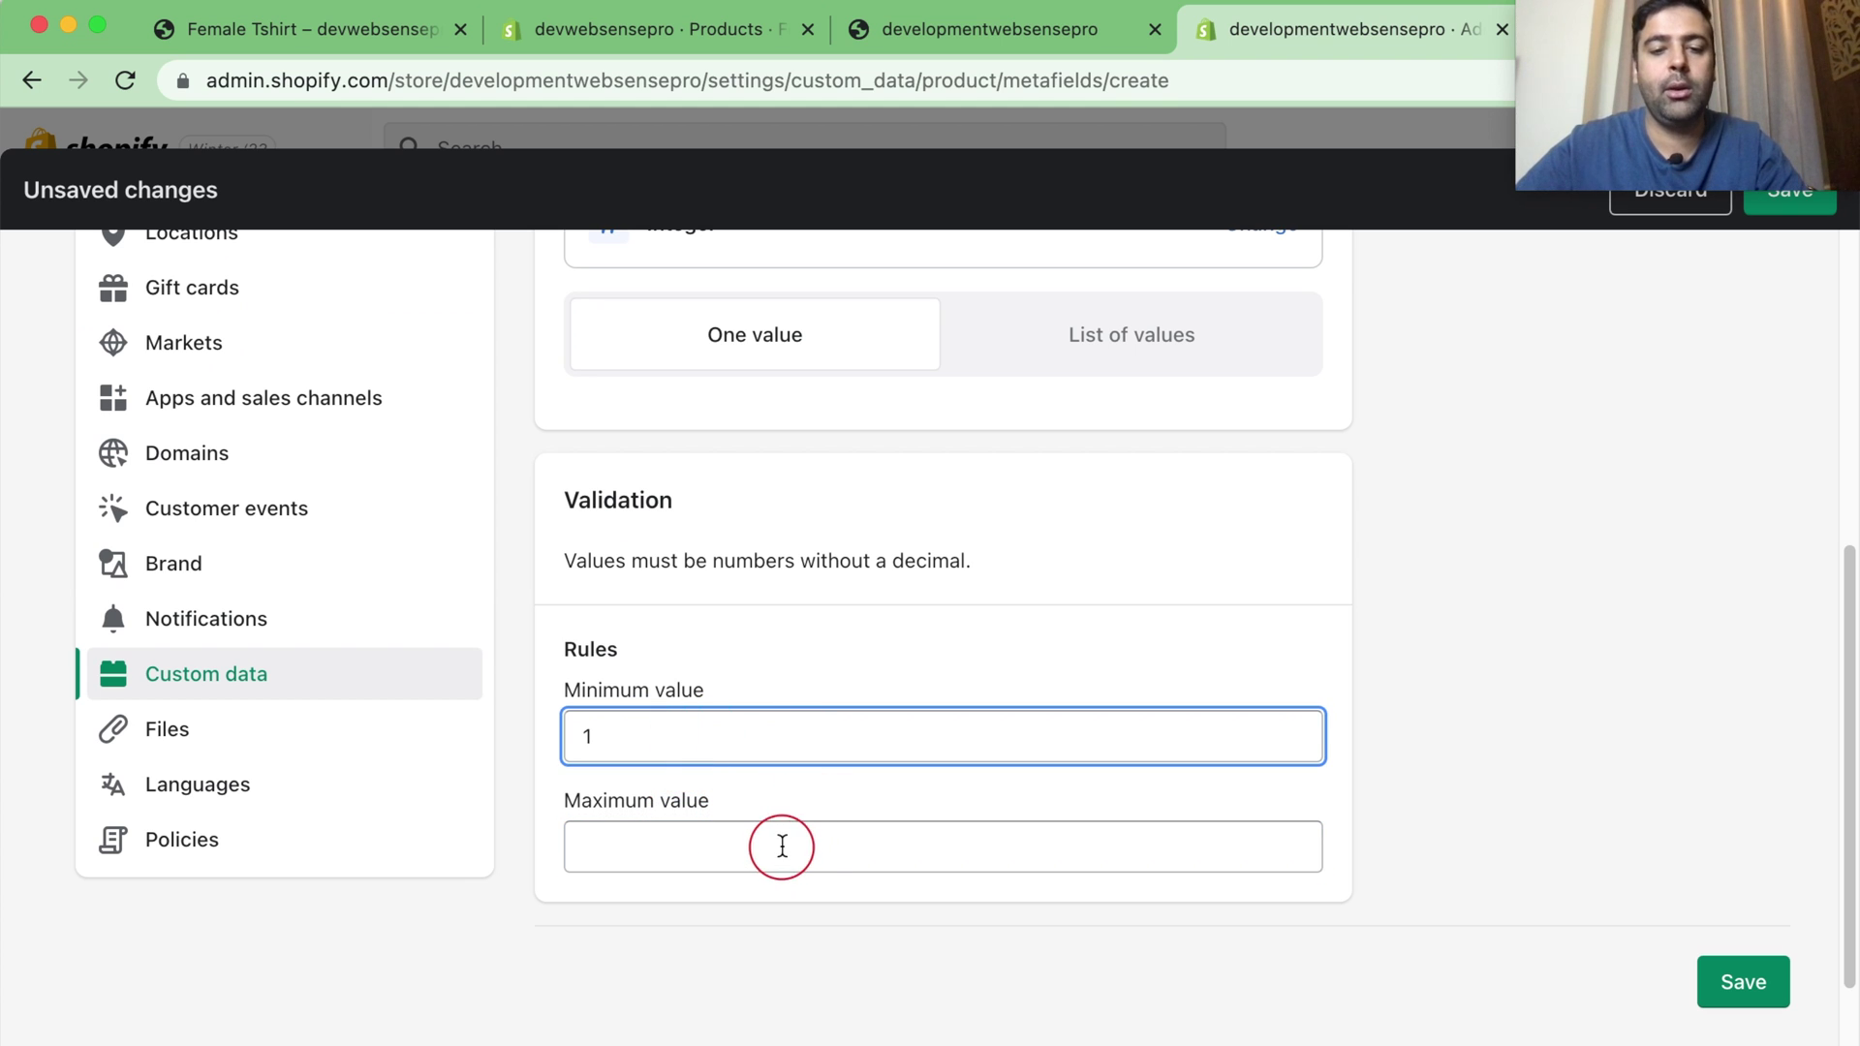
{"action": "left_click", "coordinate": [782, 847]}
{"action": "type", "text": "30"}
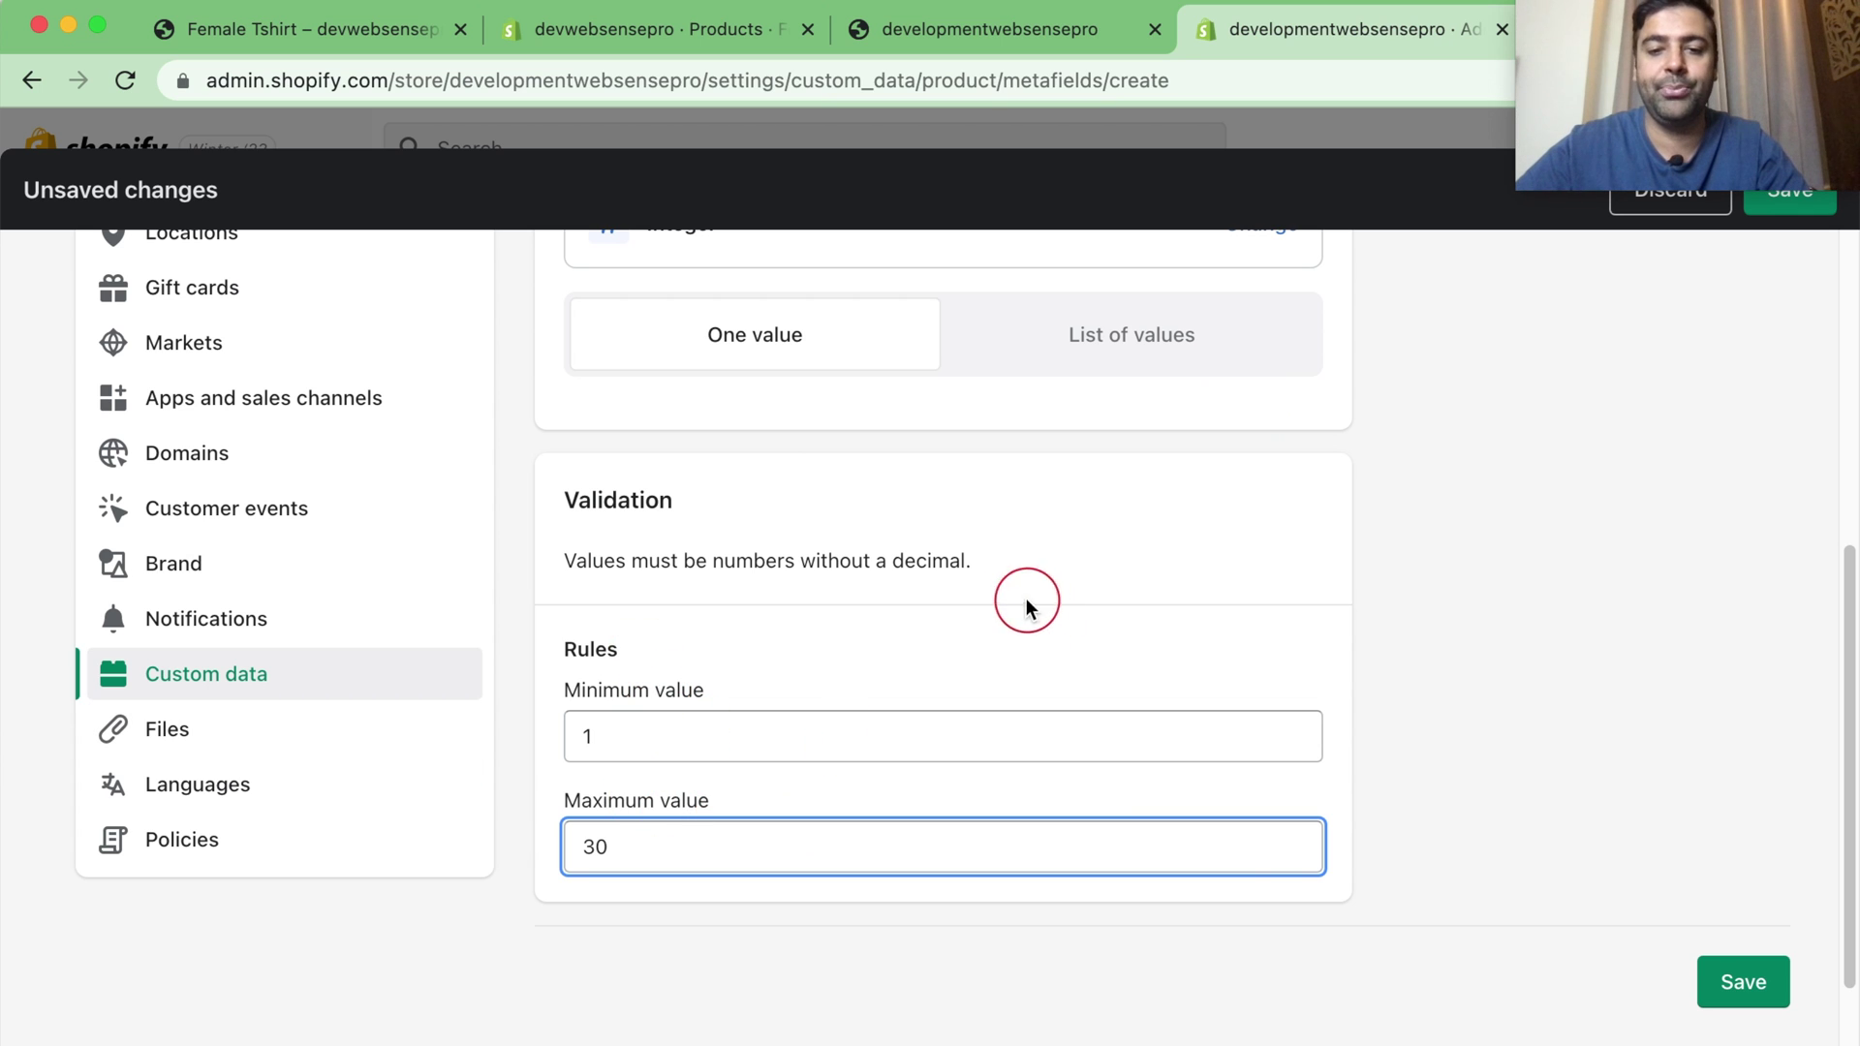
{"action": "left_click", "coordinate": [1740, 988]}
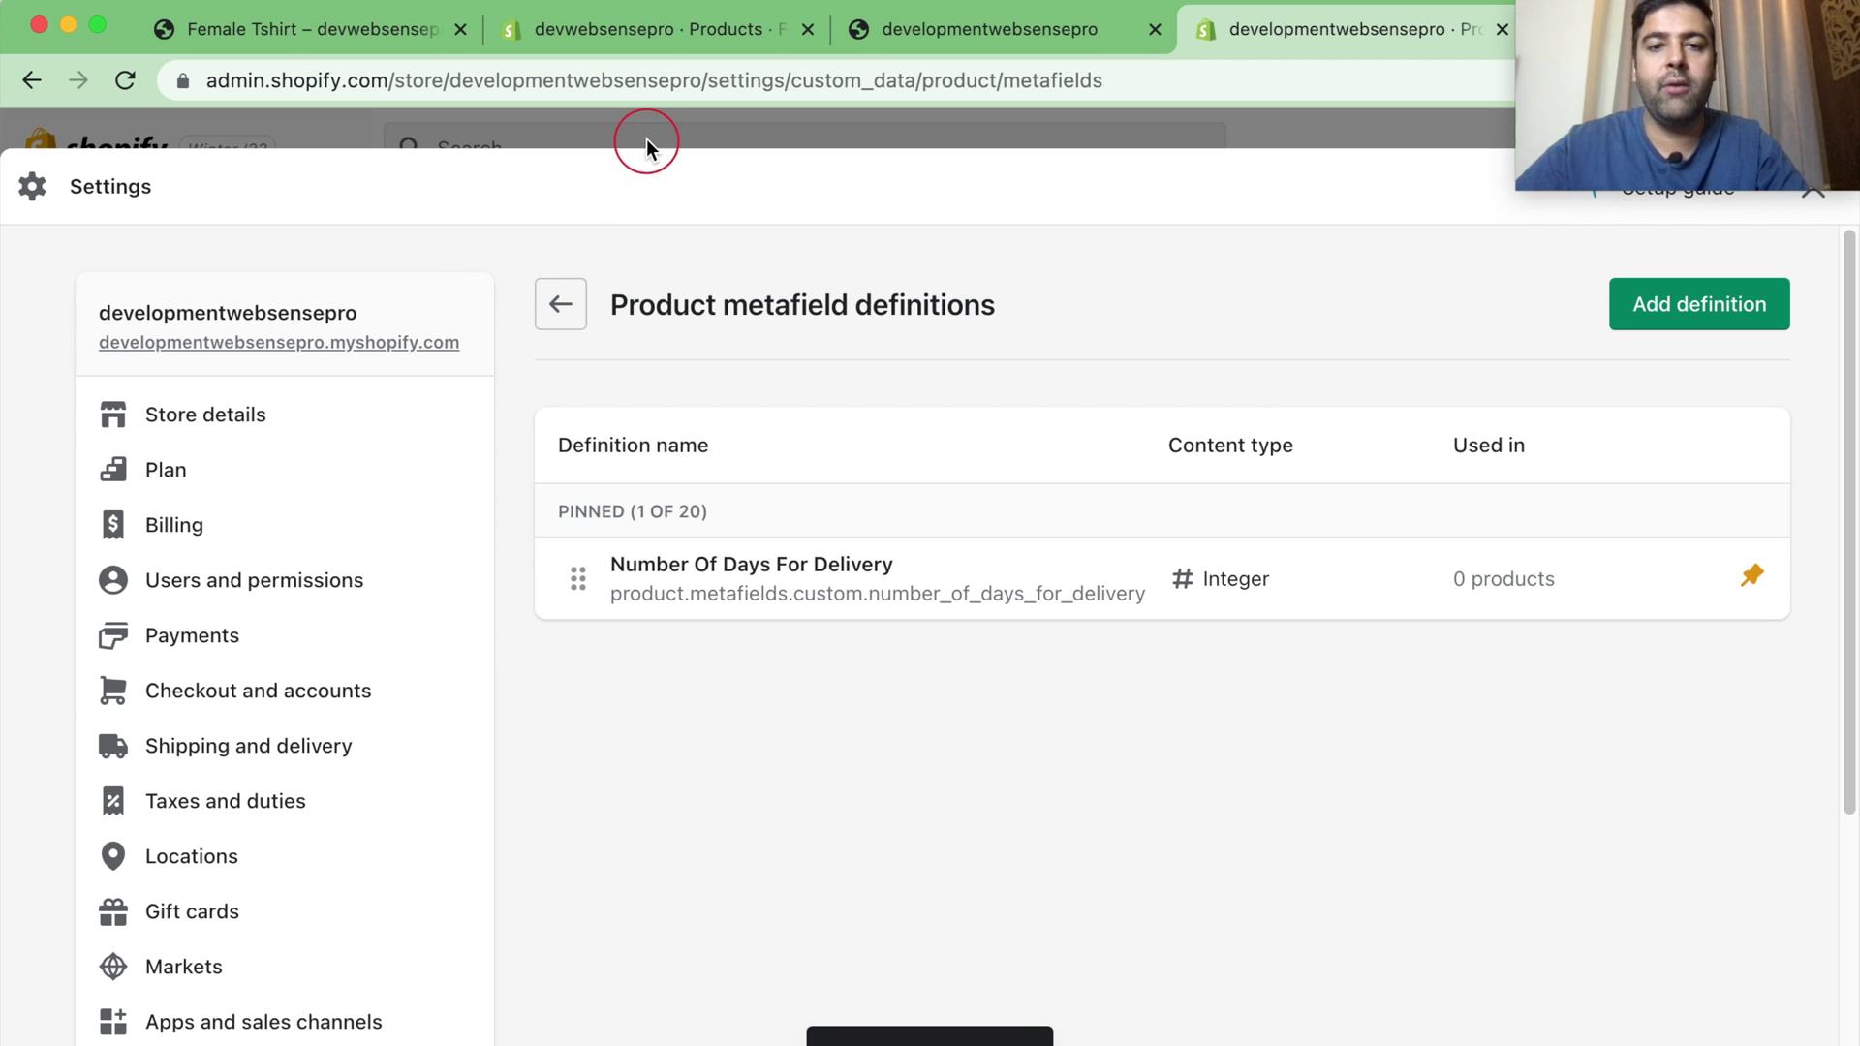
{"action": "left_click", "coordinate": [647, 143]}
Step: Set Blue Tshirt's Number Of Days For Delivery metafield to 4, save, and open Online Store
{"action": "left_click", "coordinate": [141, 403]}
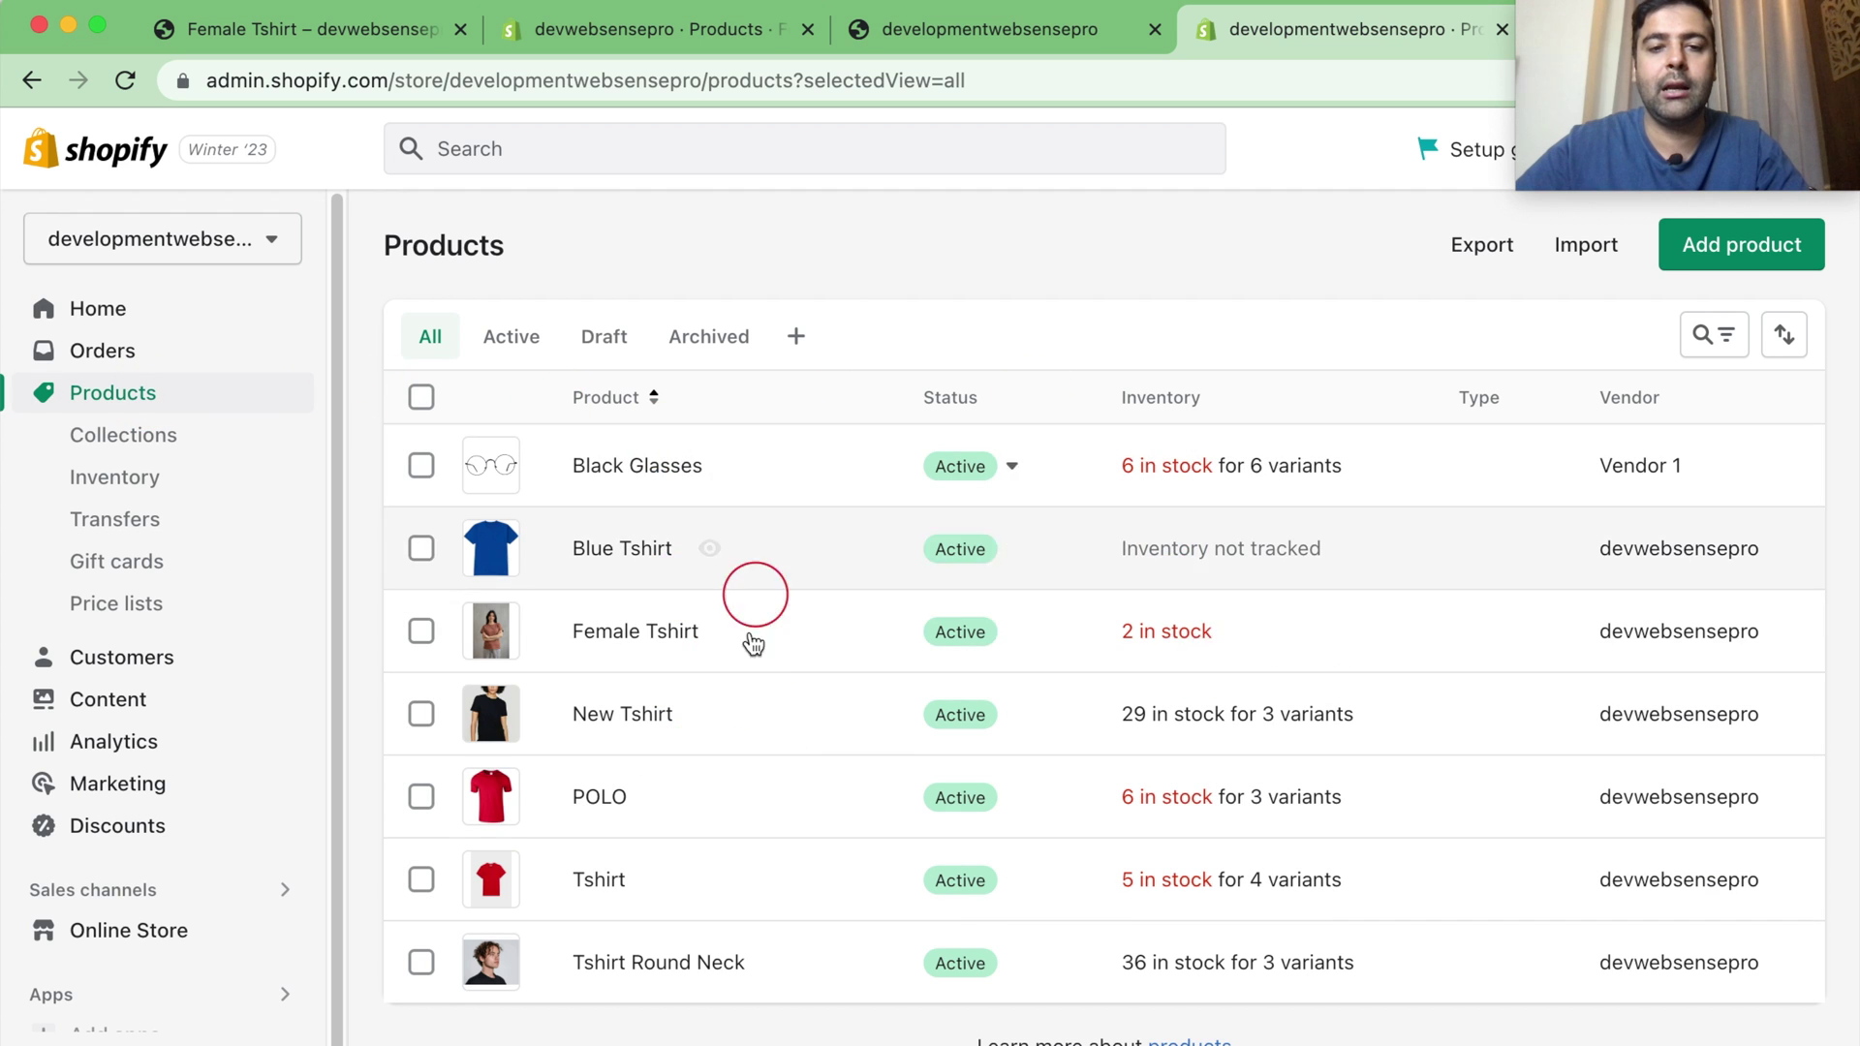
{"action": "mouse_move", "coordinate": [622, 547]}
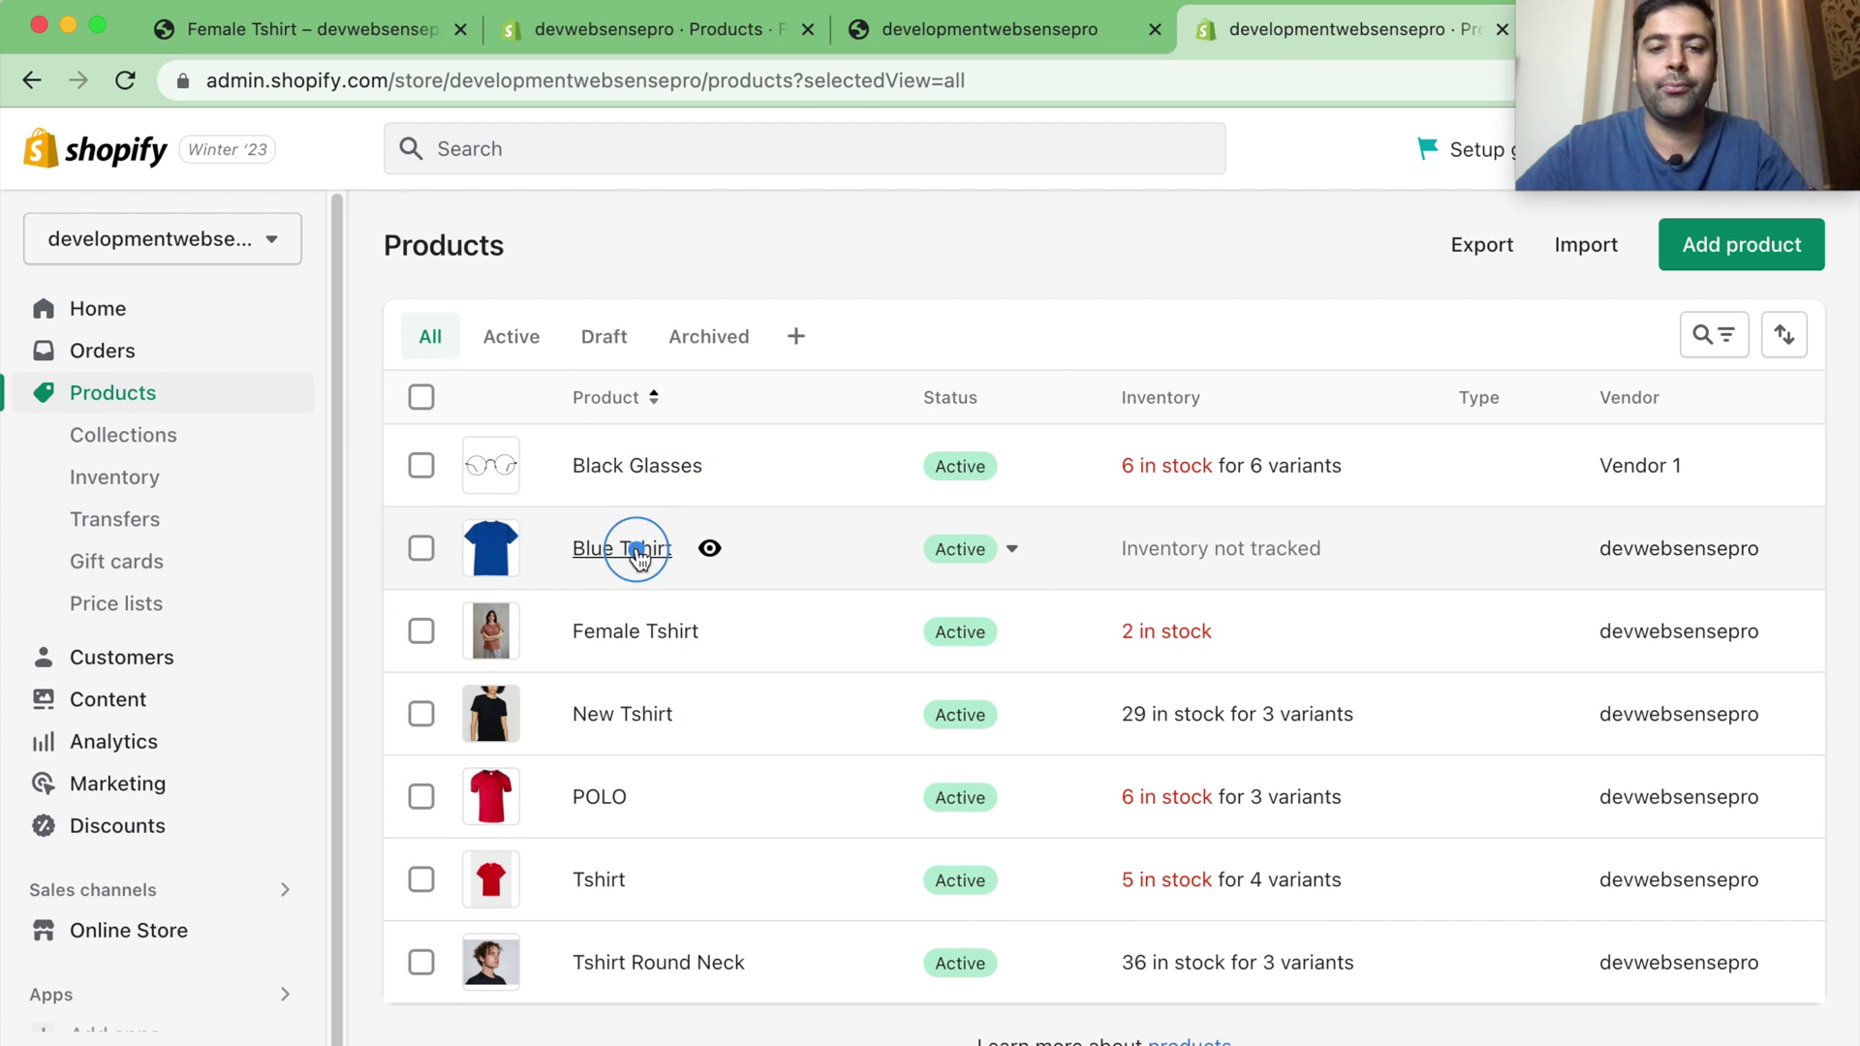
{"action": "left_click", "coordinate": [637, 552]}
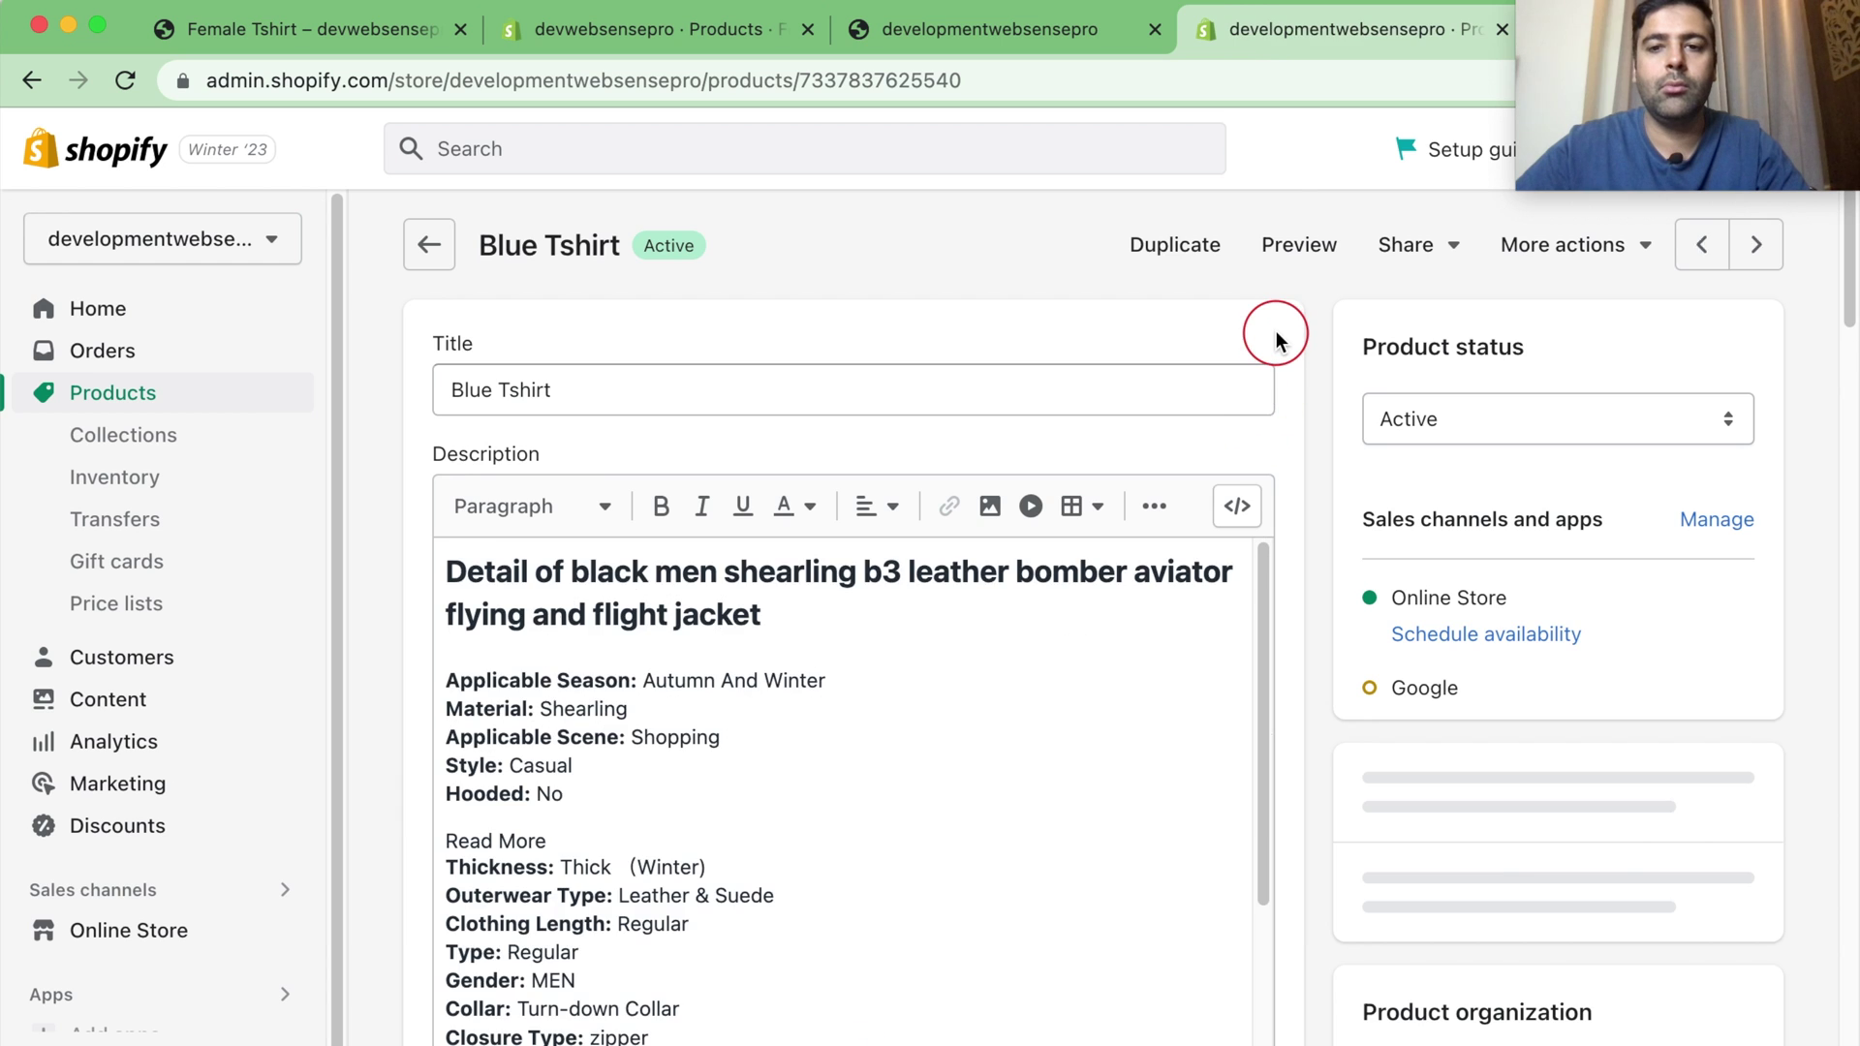
{"action": "scroll", "coordinate": [1276, 339], "scroll_direction": "down", "scroll_amount": 10}
{"action": "scroll", "coordinate": [1276, 341], "scroll_direction": "down", "scroll_amount": 8}
{"action": "scroll", "coordinate": [1276, 341], "scroll_direction": "down", "scroll_amount": 8}
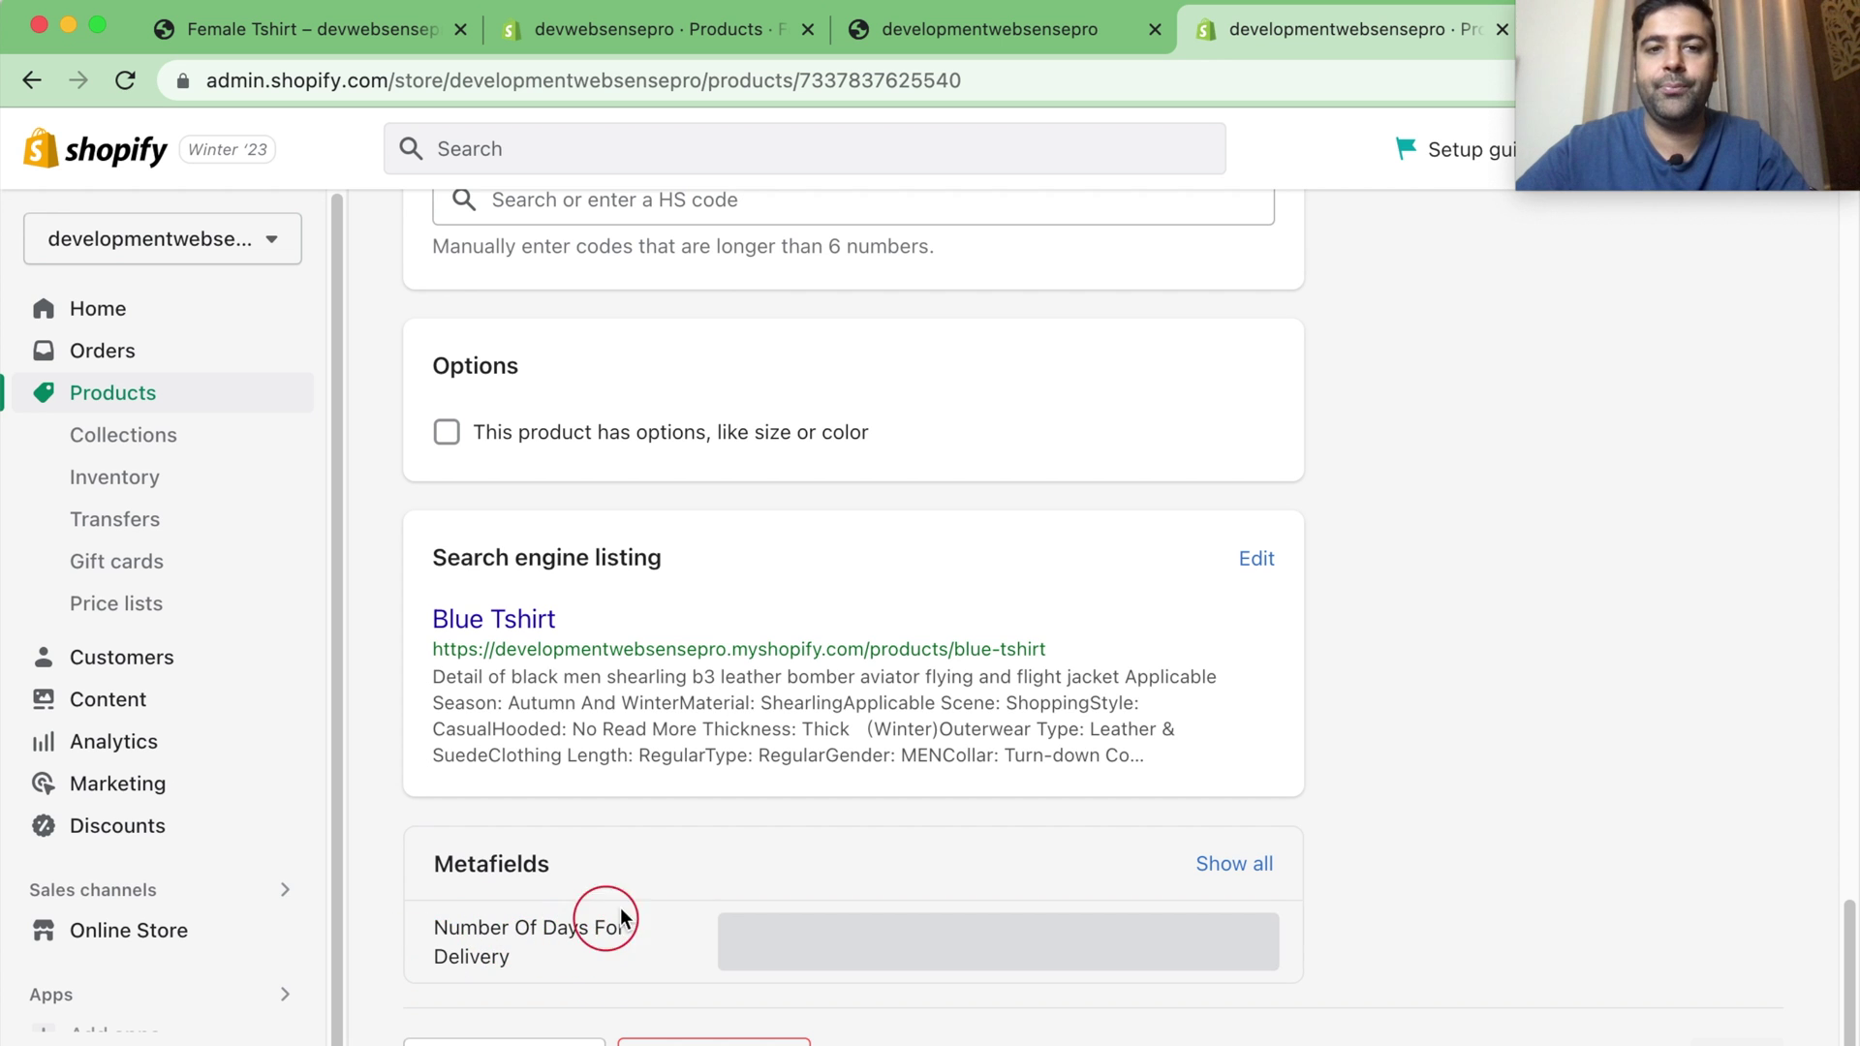
{"action": "scroll", "coordinate": [859, 552], "scroll_direction": "up", "scroll_amount": 15}
{"action": "scroll", "coordinate": [801, 432], "scroll_direction": "up", "scroll_amount": 10}
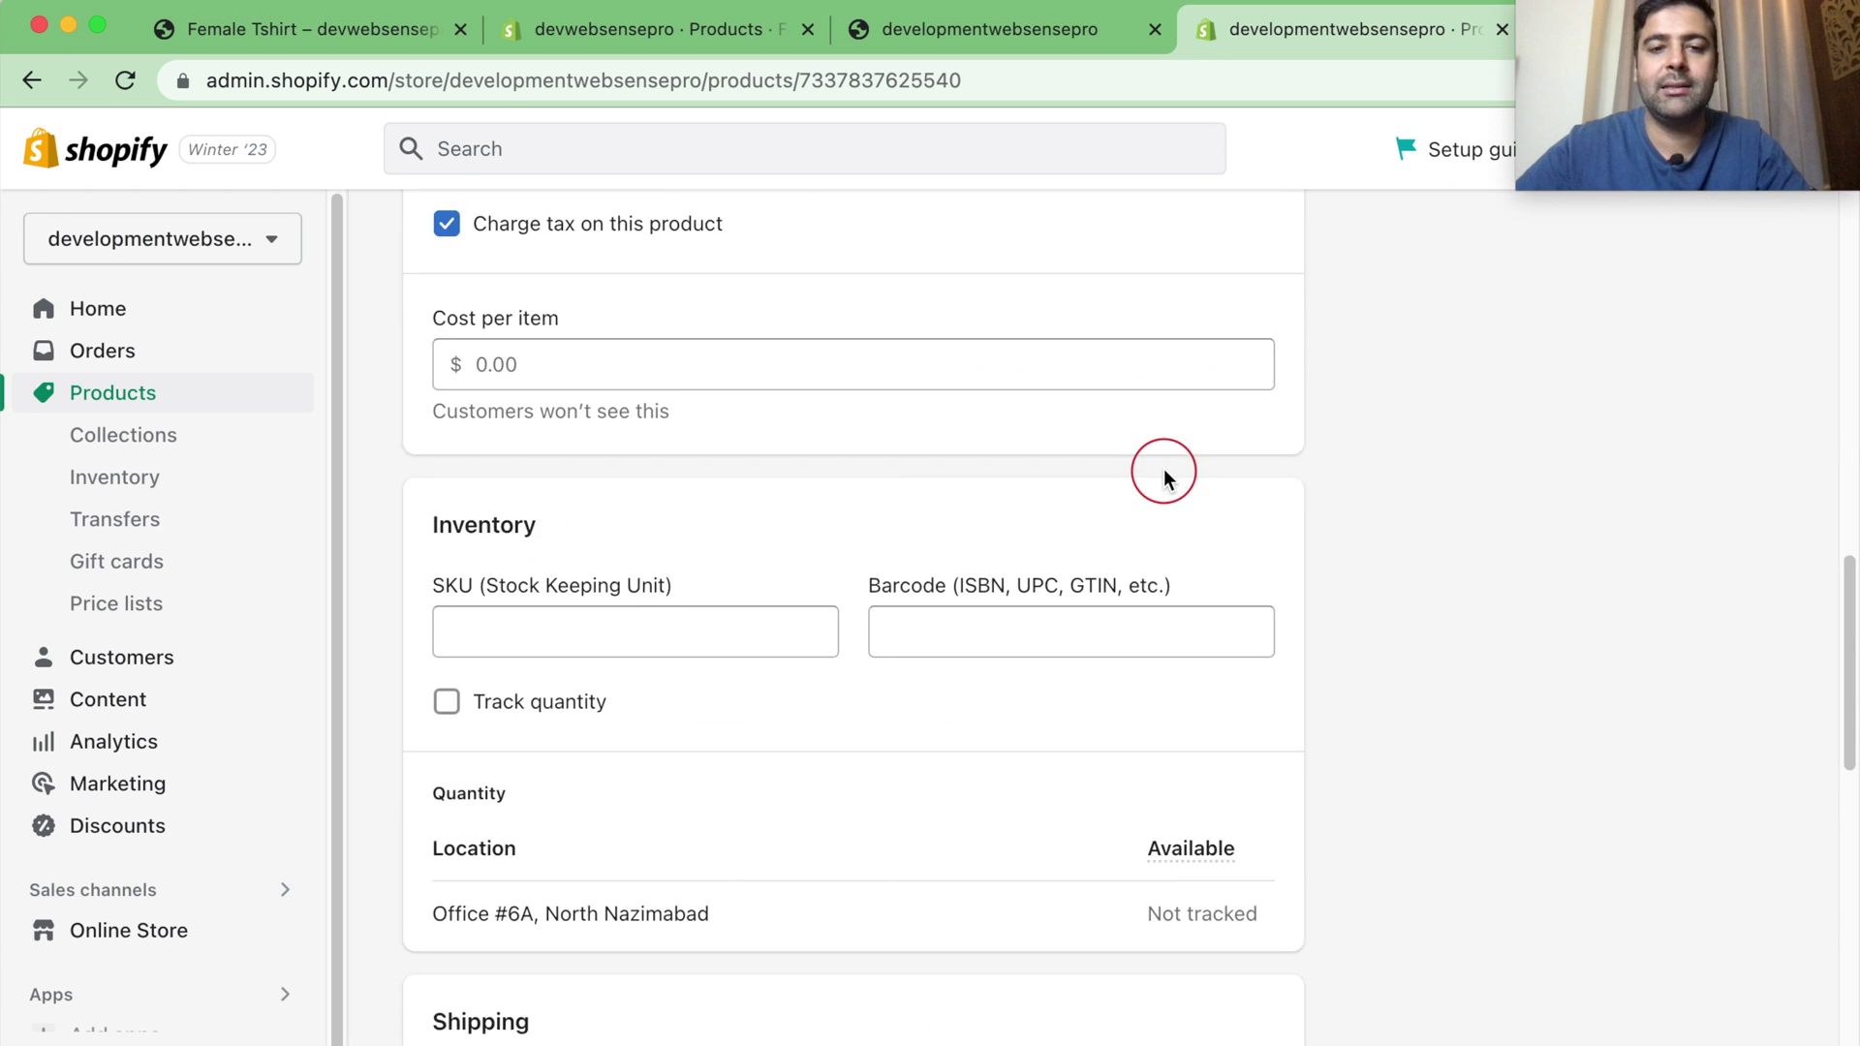
{"action": "scroll", "coordinate": [1164, 478], "scroll_direction": "down", "scroll_amount": 10}
{"action": "left_click", "coordinate": [830, 960]}
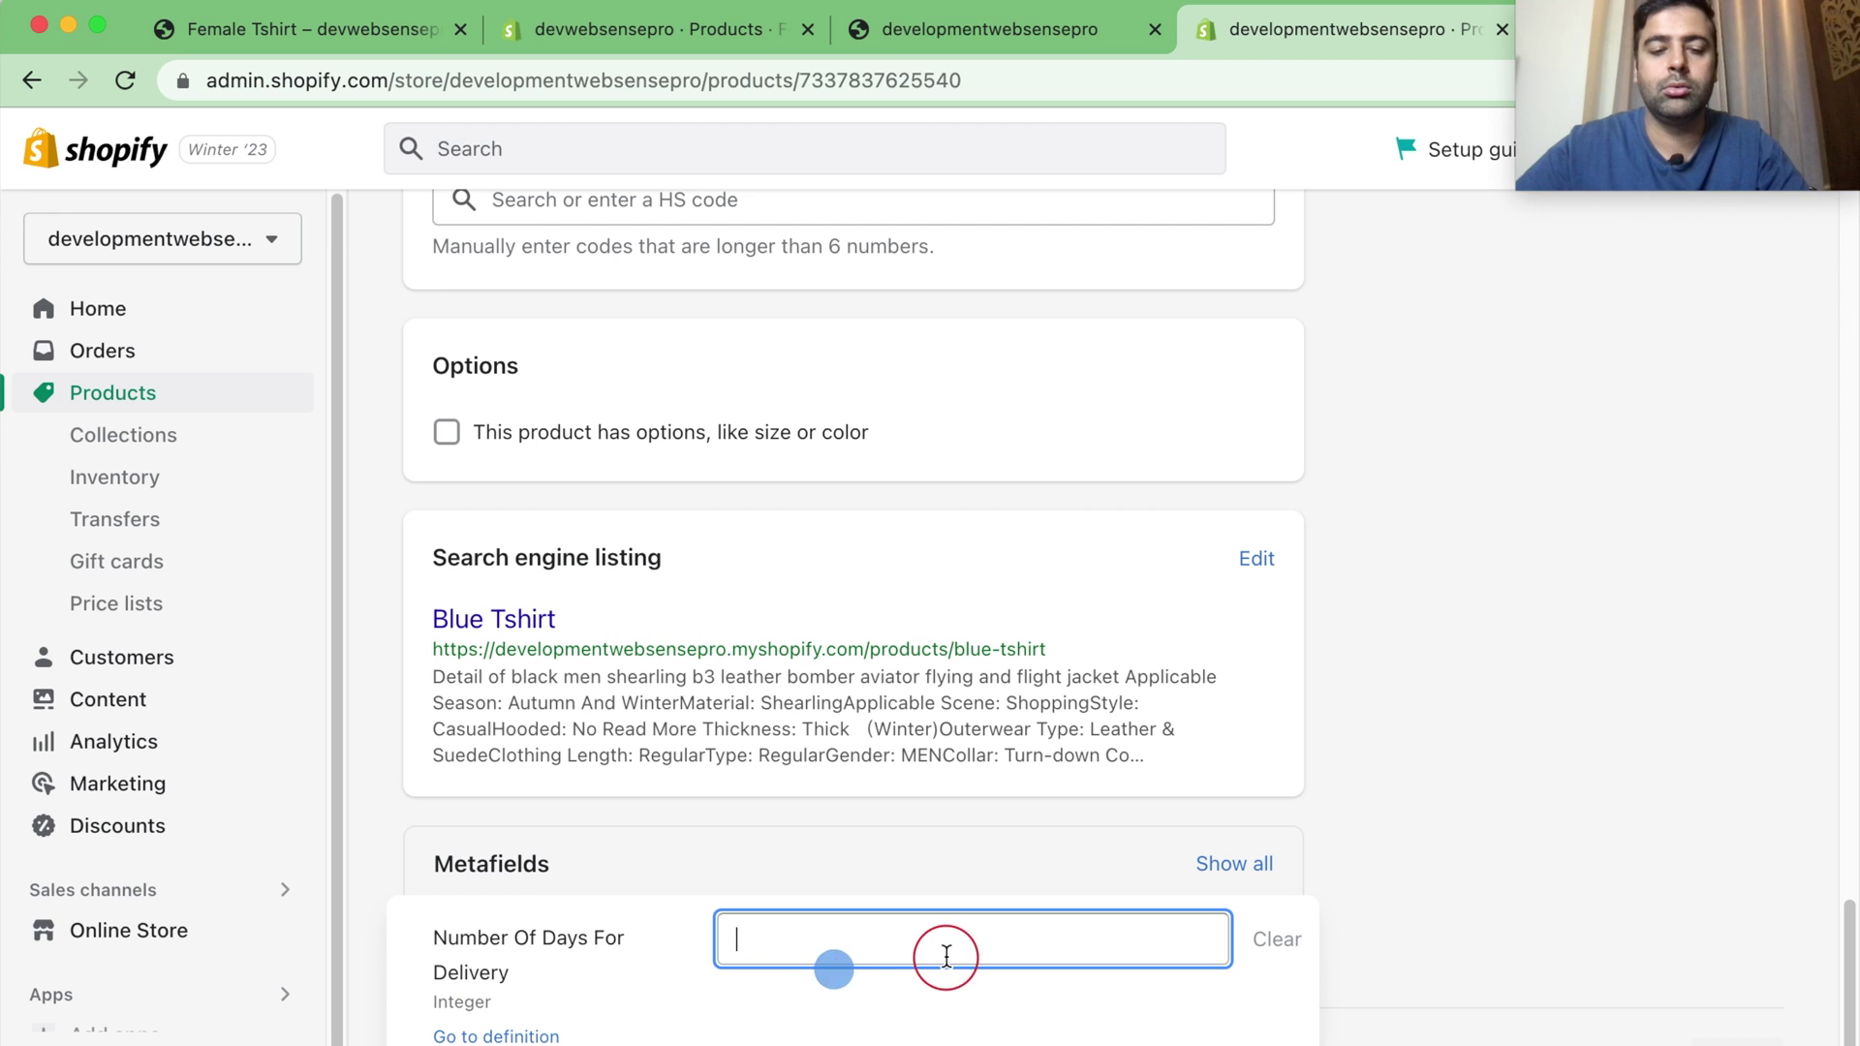
{"action": "type", "text": "2"}
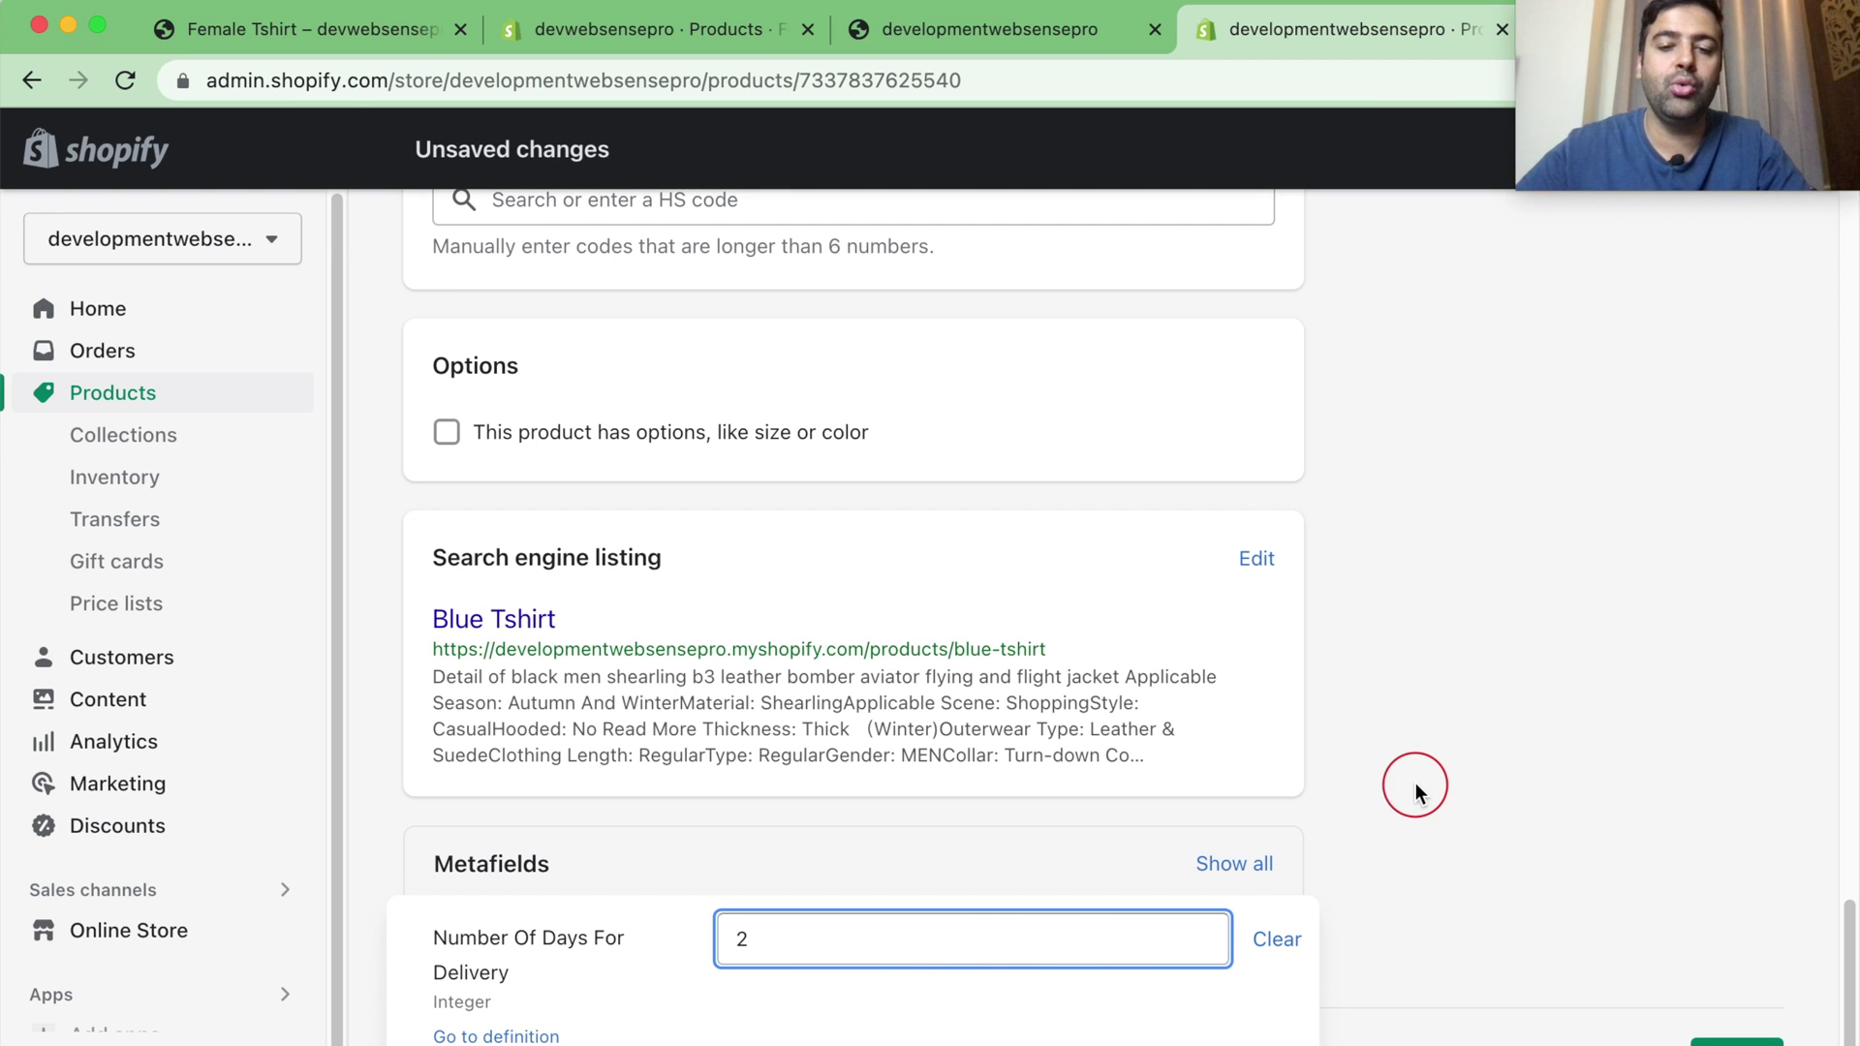
{"action": "type", "text": "4"}
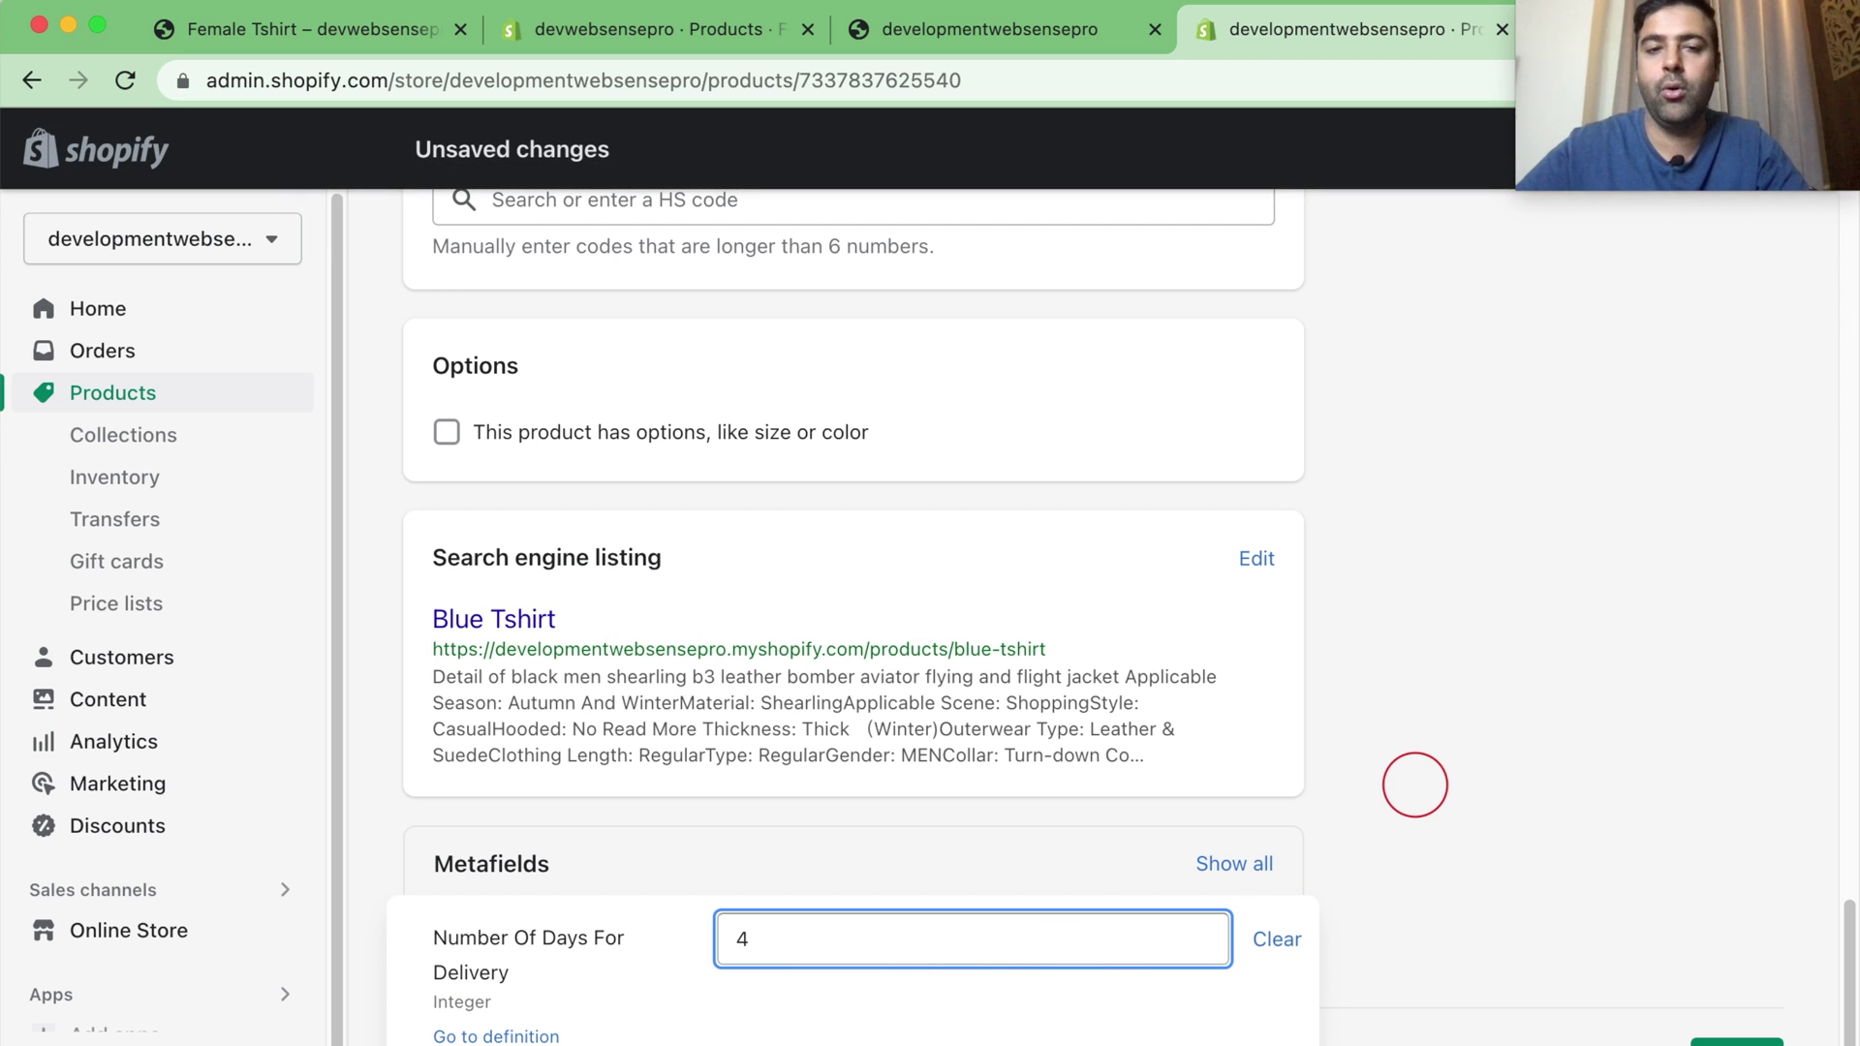
{"action": "scroll", "coordinate": [1420, 767], "scroll_direction": "up", "scroll_amount": 5}
{"action": "scroll", "coordinate": [1413, 759], "scroll_direction": "up", "scroll_amount": 5}
{"action": "scroll", "coordinate": [1407, 748], "scroll_direction": "up", "scroll_amount": 3}
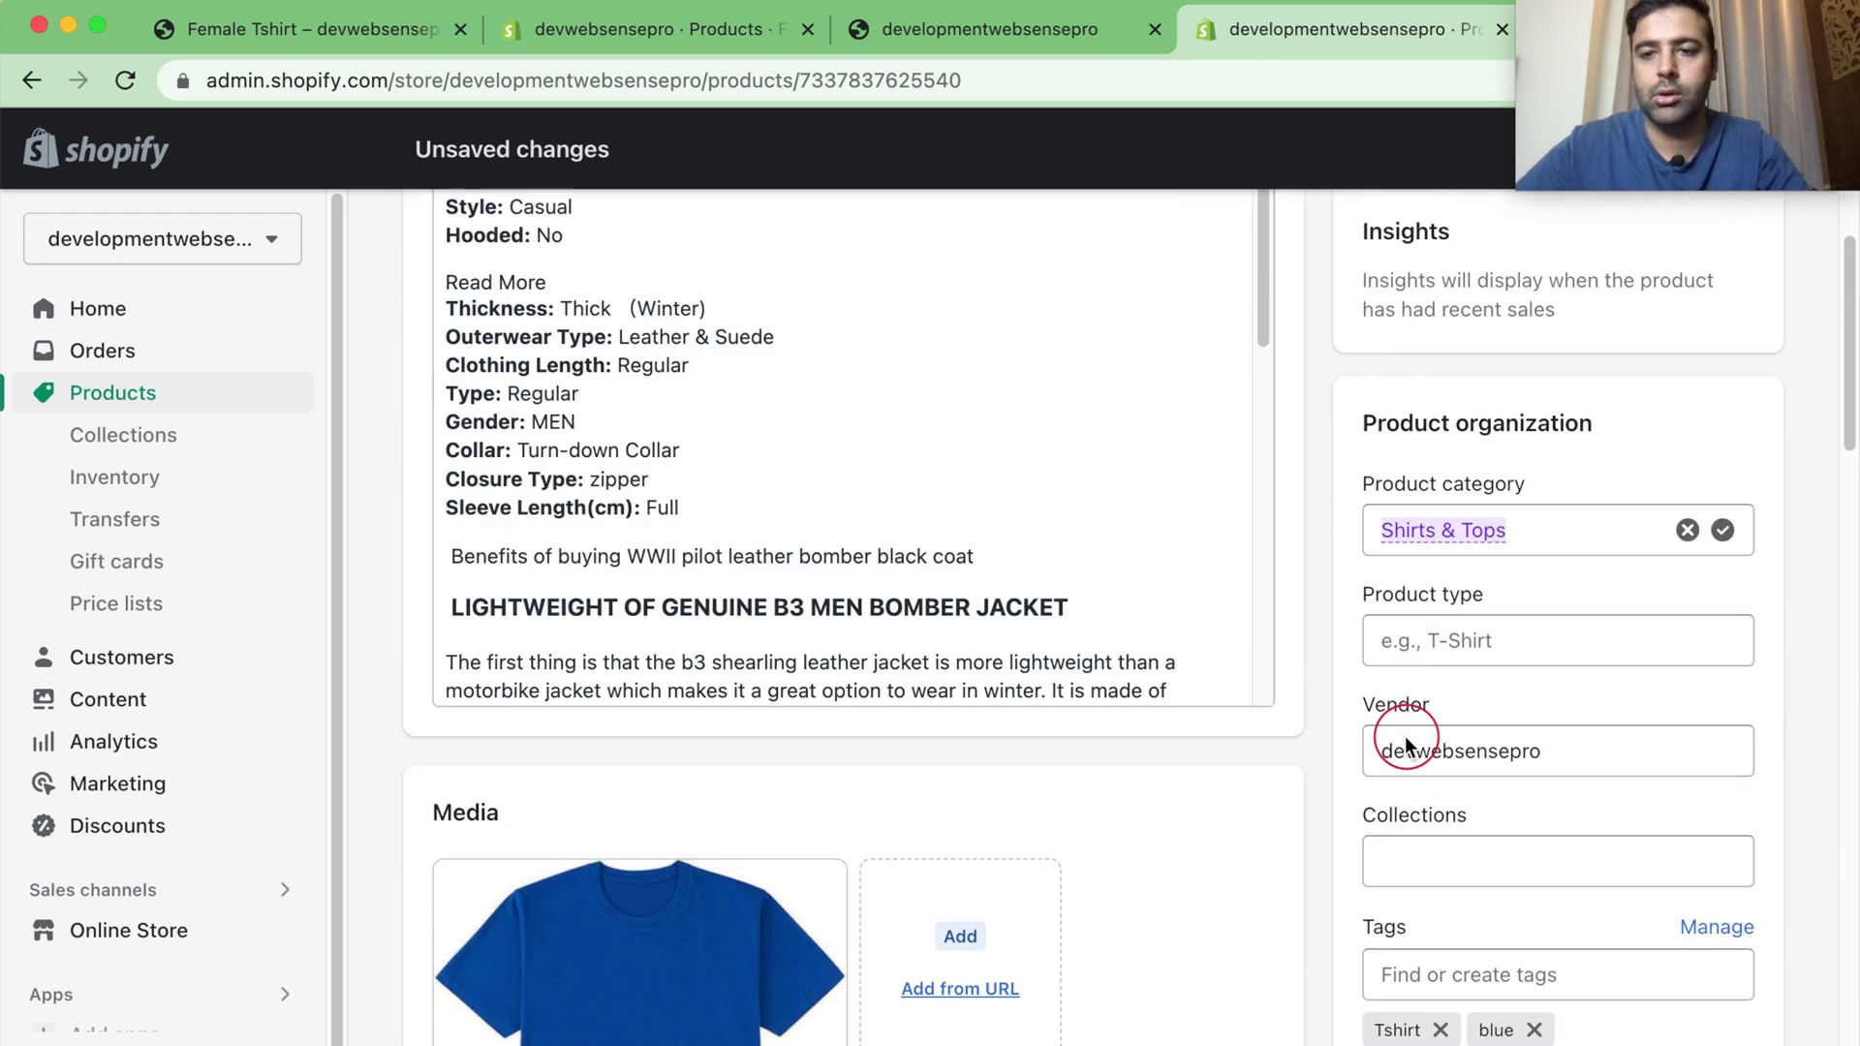
{"action": "scroll", "coordinate": [1404, 744], "scroll_direction": "down", "scroll_amount": 5}
{"action": "scroll", "coordinate": [1403, 744], "scroll_direction": "down", "scroll_amount": 10}
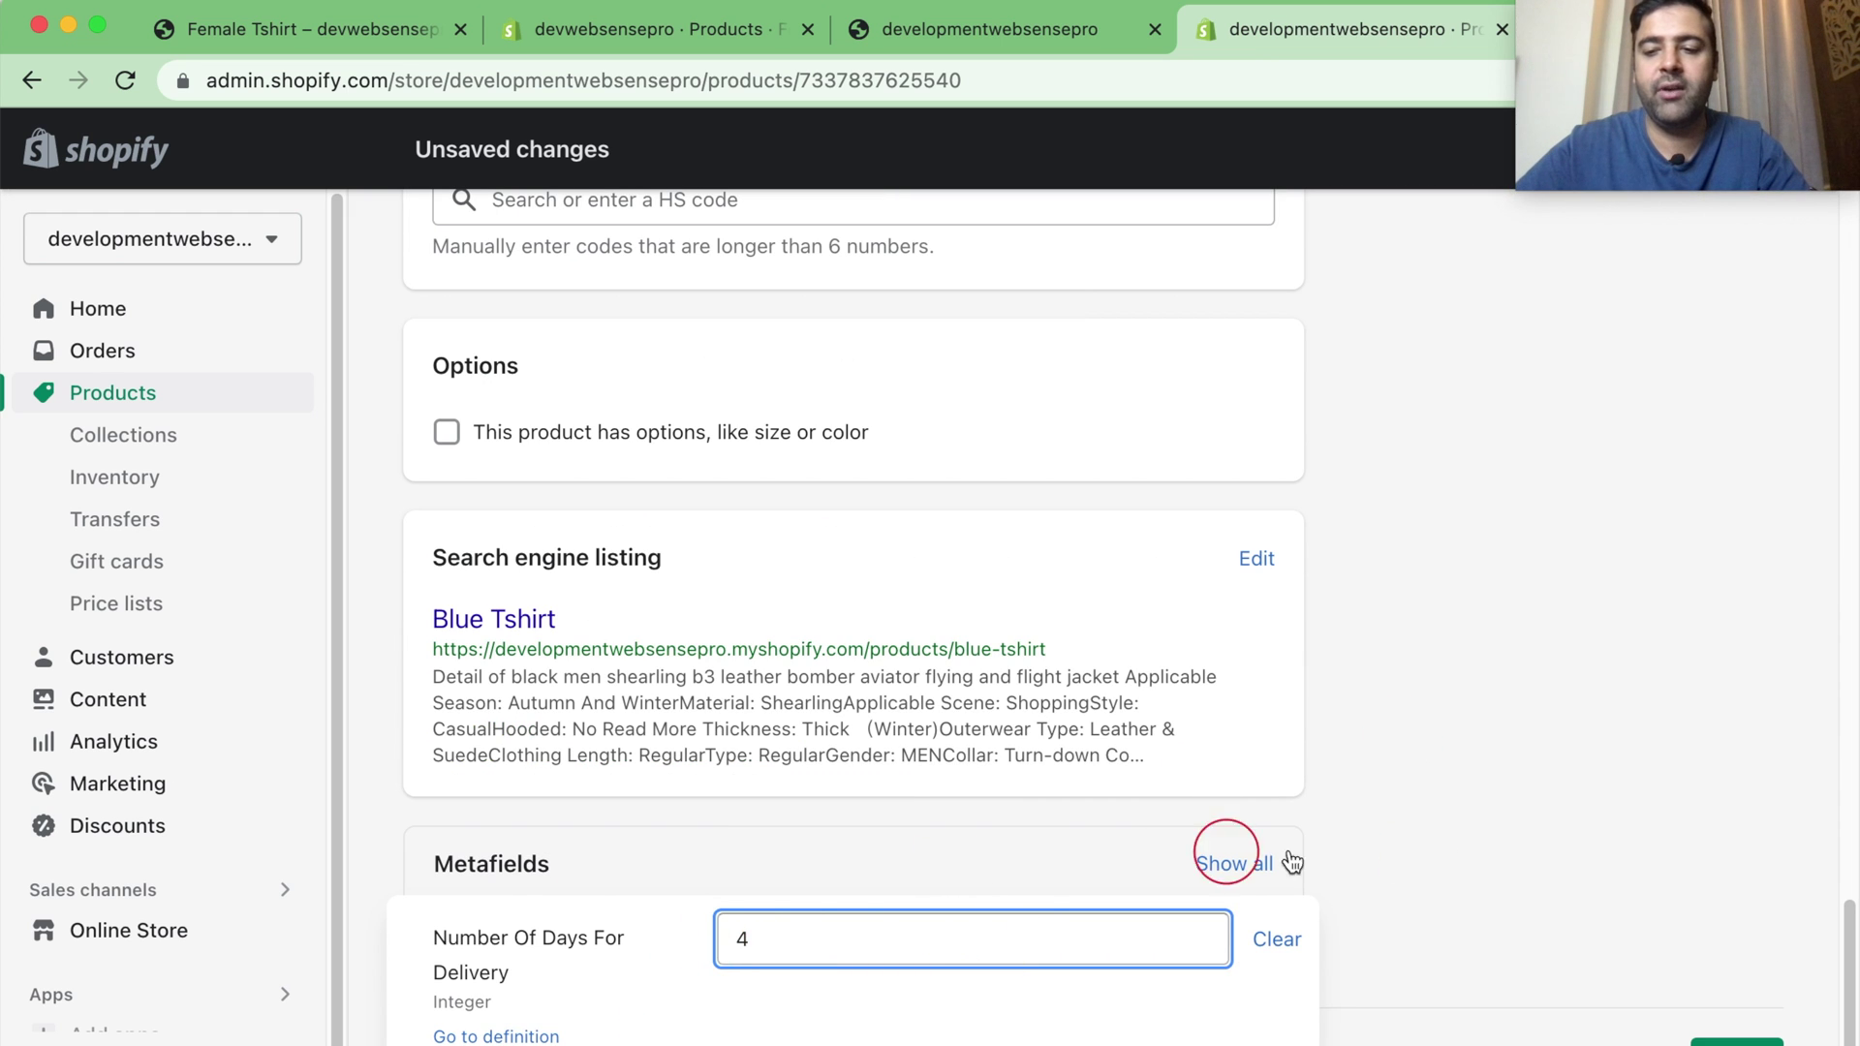
{"action": "left_click", "coordinate": [1742, 1041]}
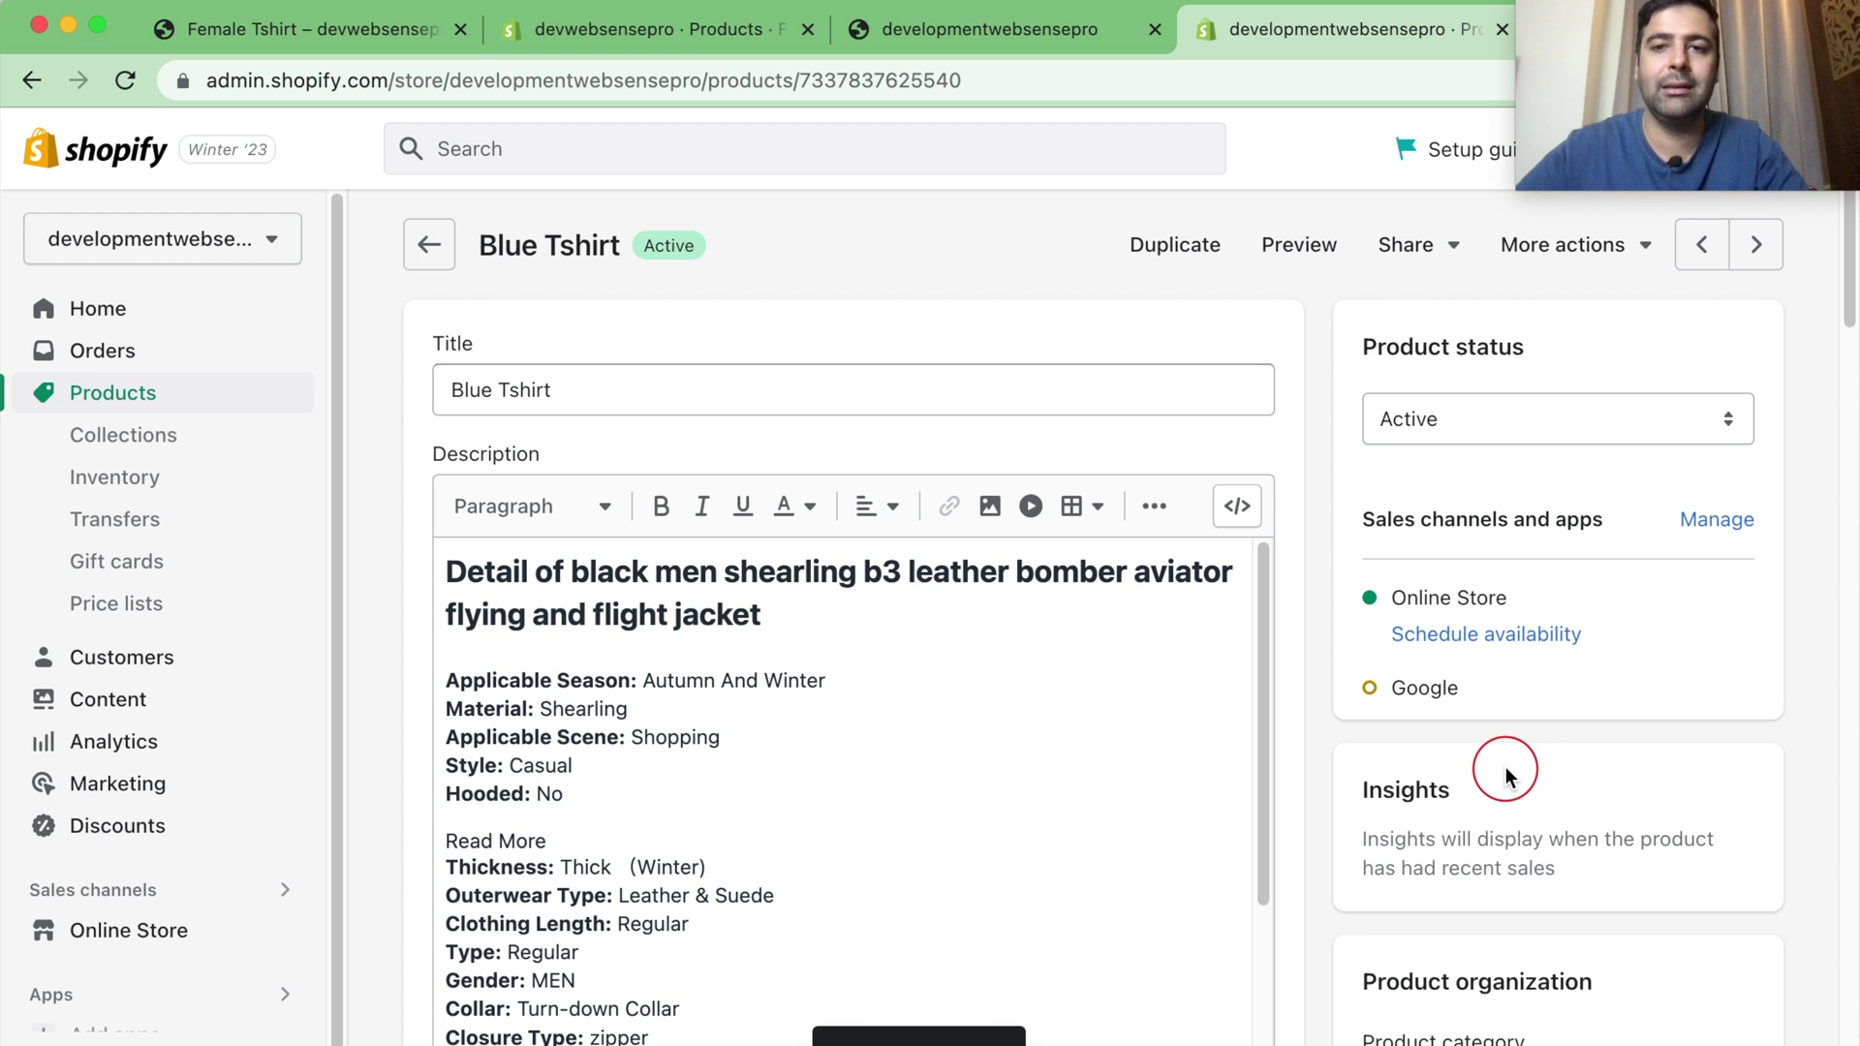
{"action": "scroll", "coordinate": [1510, 777], "scroll_direction": "down", "scroll_amount": 15}
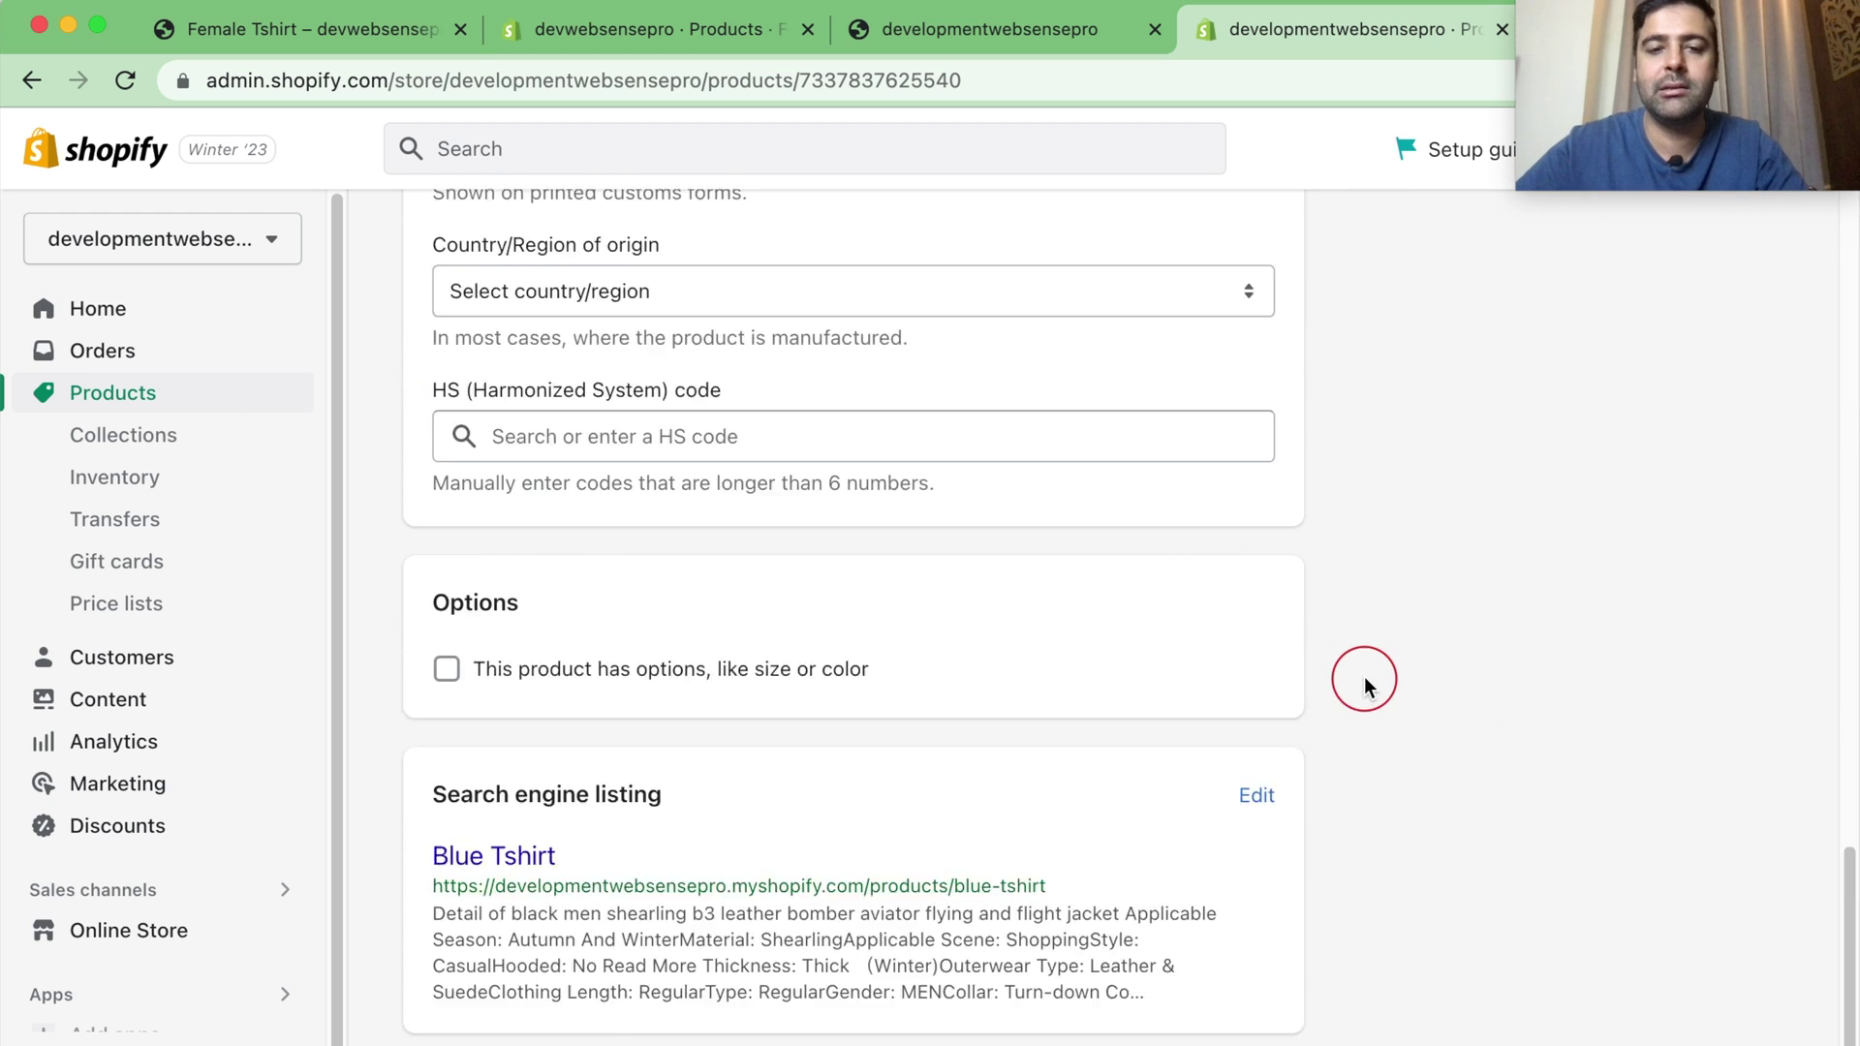
{"action": "scroll", "coordinate": [1362, 677], "scroll_direction": "down", "scroll_amount": 3}
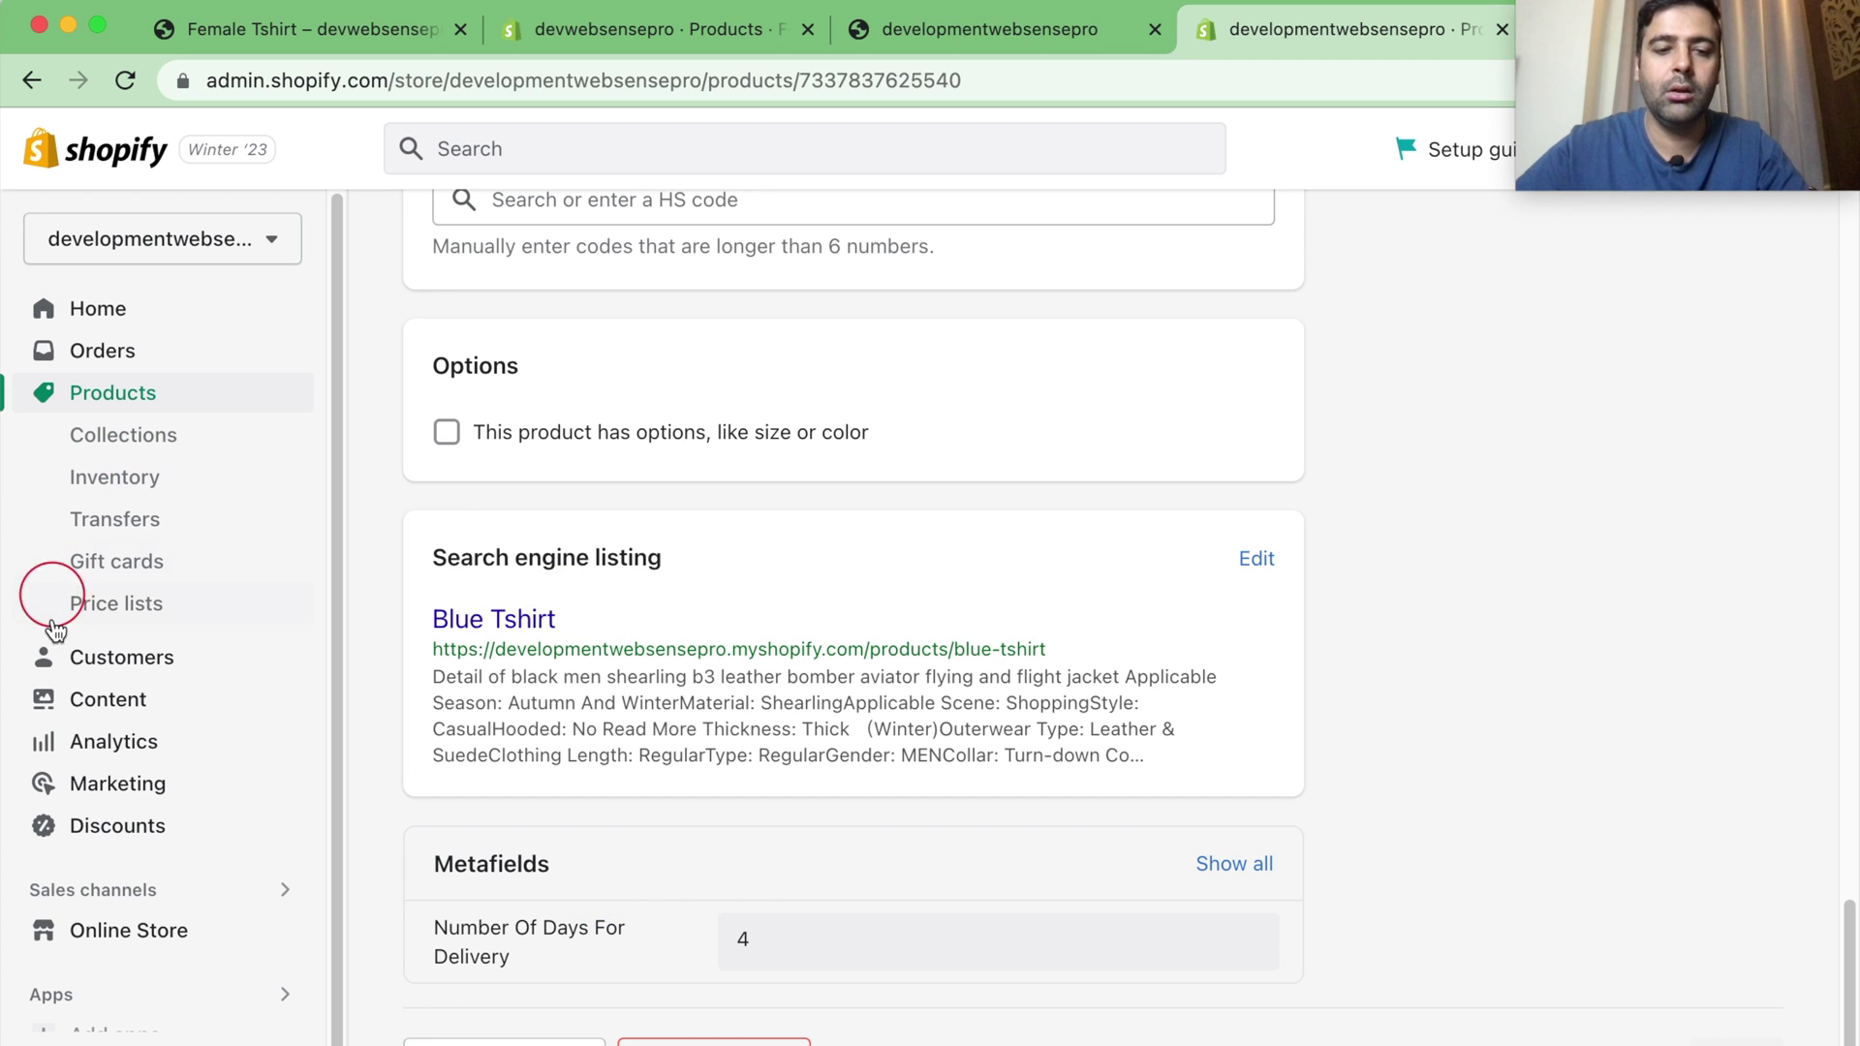
{"action": "mouse_move", "coordinate": [128, 930]}
{"action": "left_click", "coordinate": [176, 948]}
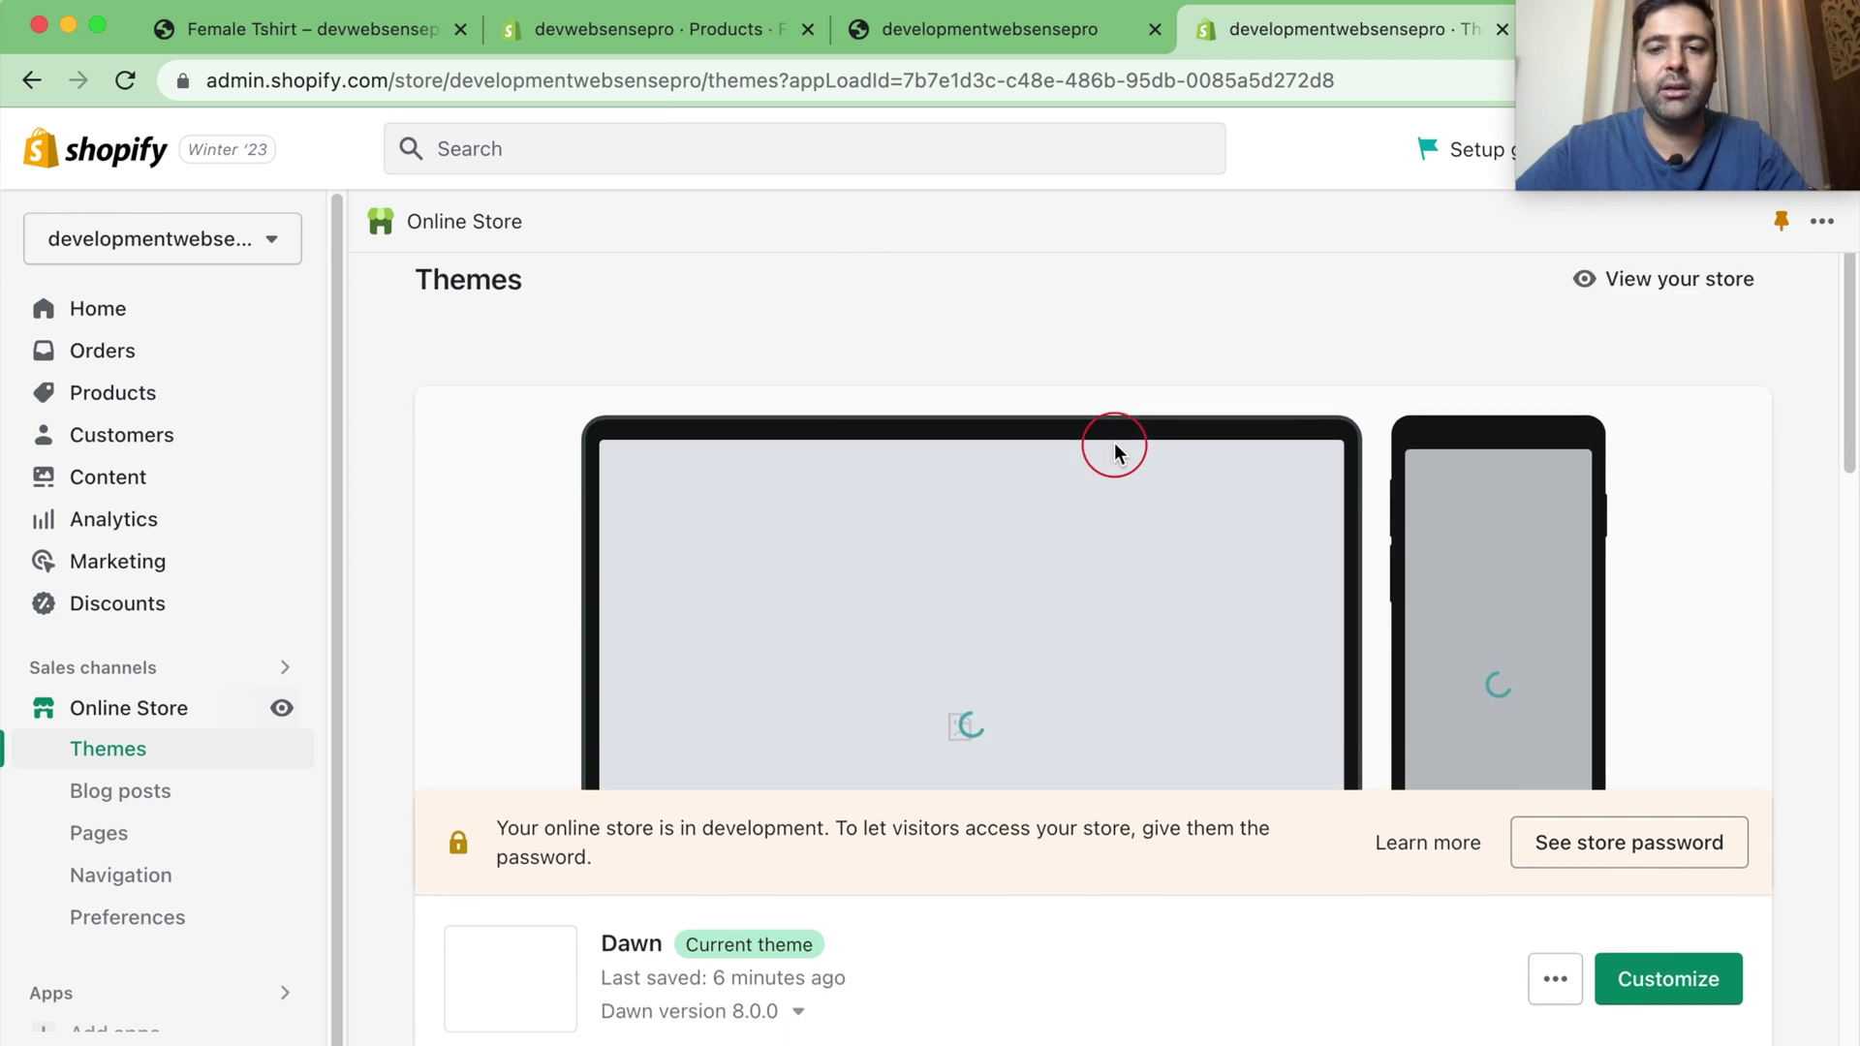
{"action": "scroll", "coordinate": [1114, 452], "scroll_direction": "down", "scroll_amount": 5}
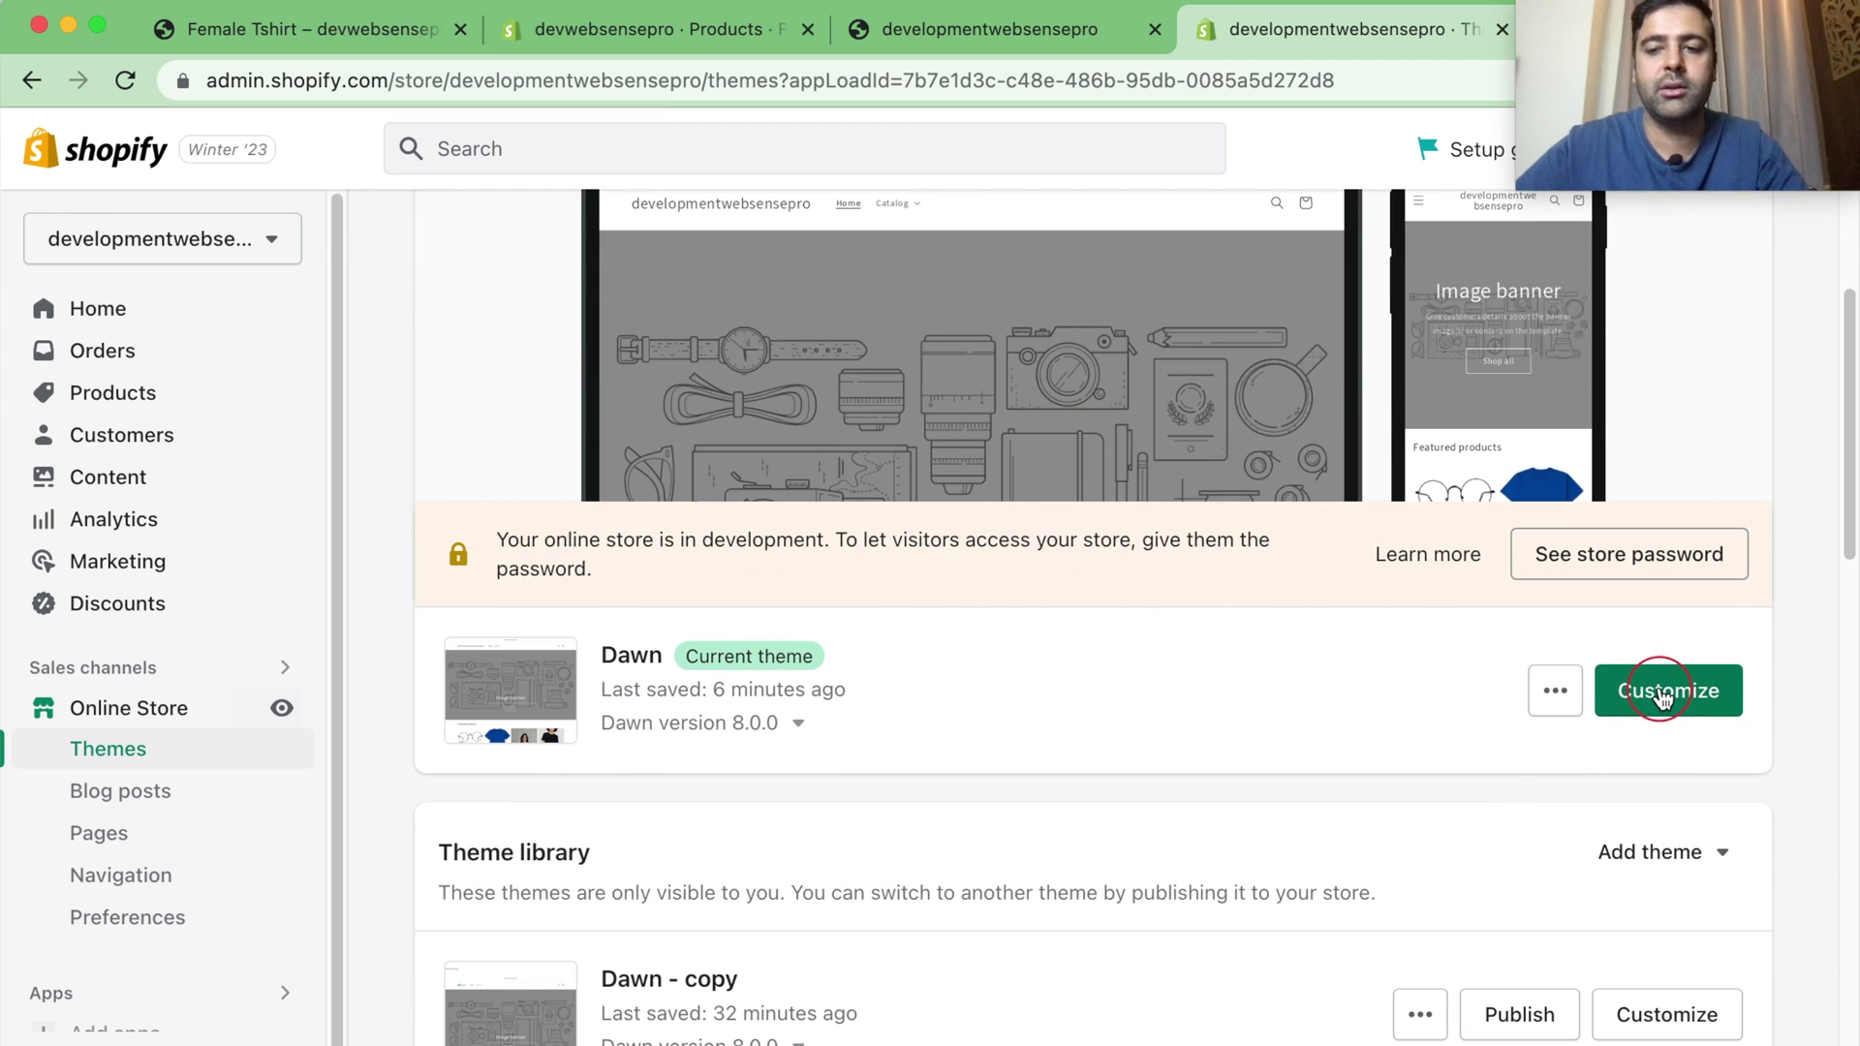
Step: Open the theme editor for the current Dawn theme
{"action": "left_click", "coordinate": [1664, 693]}
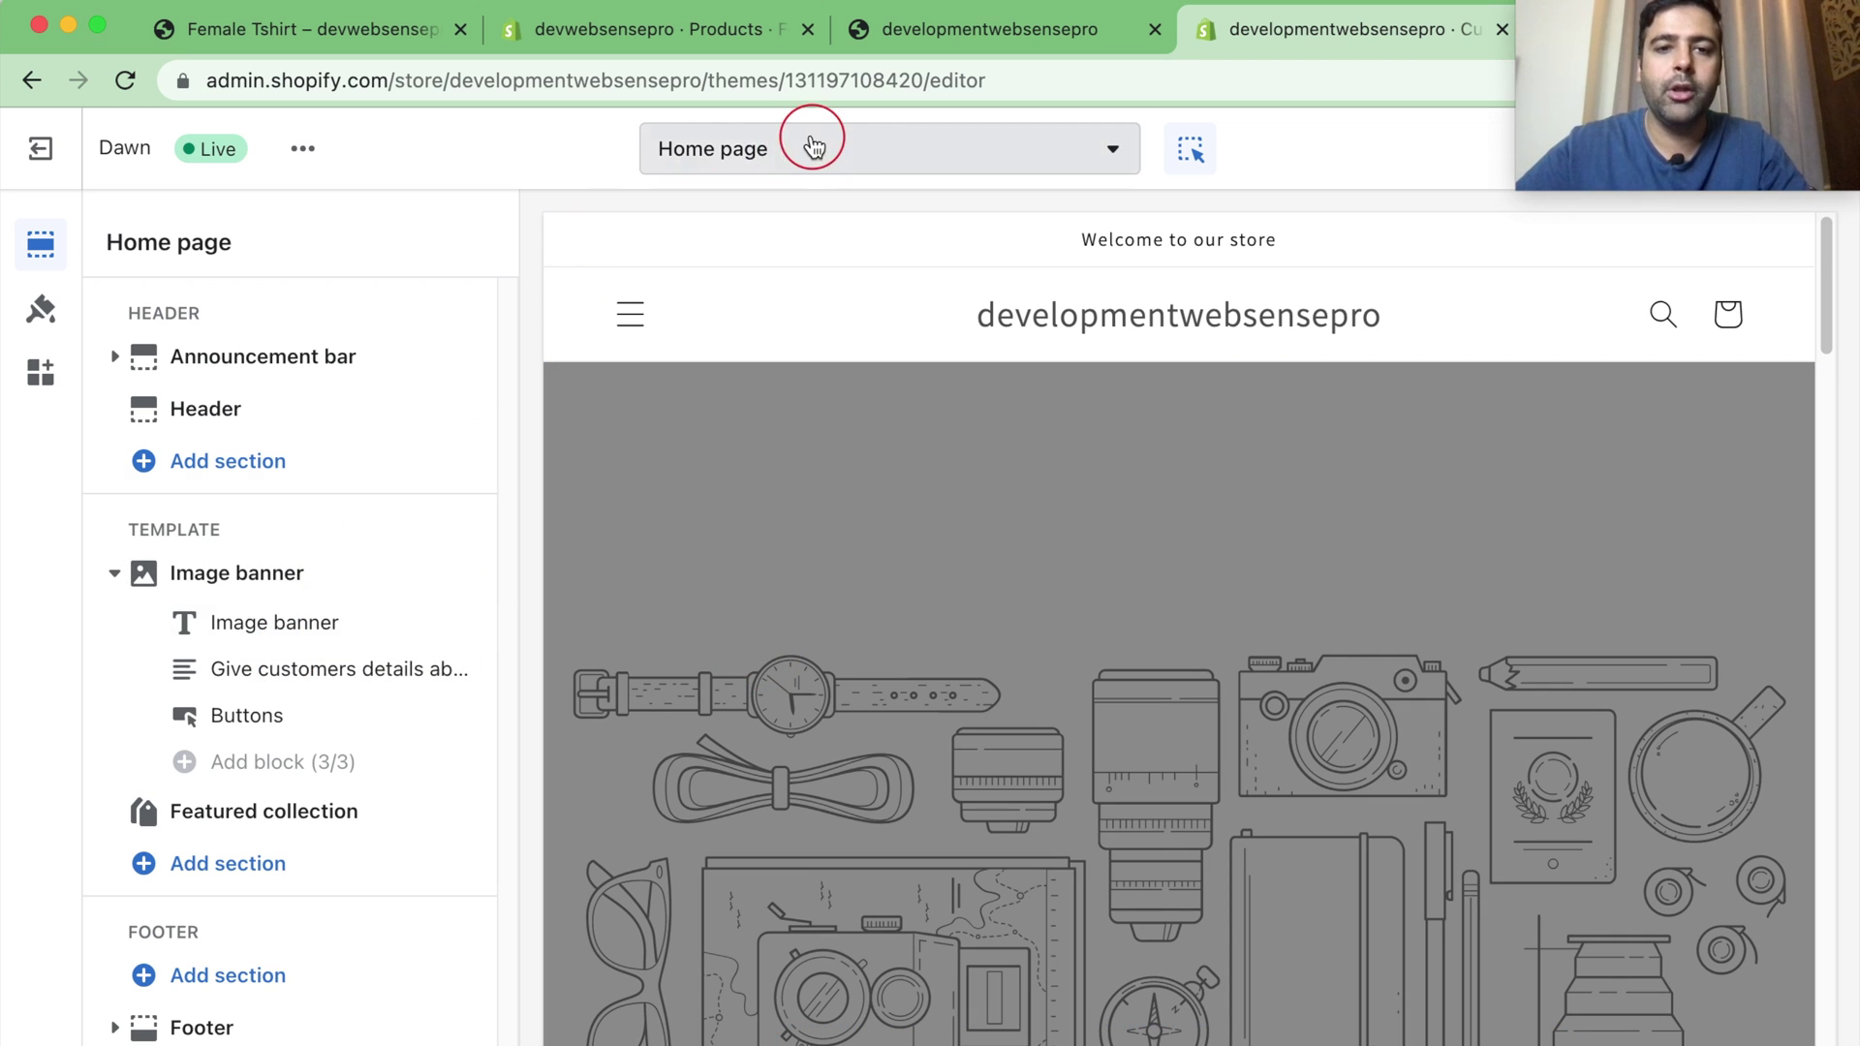
Step: Switch the theme editor to the Default product template
{"action": "left_click", "coordinate": [803, 167]}
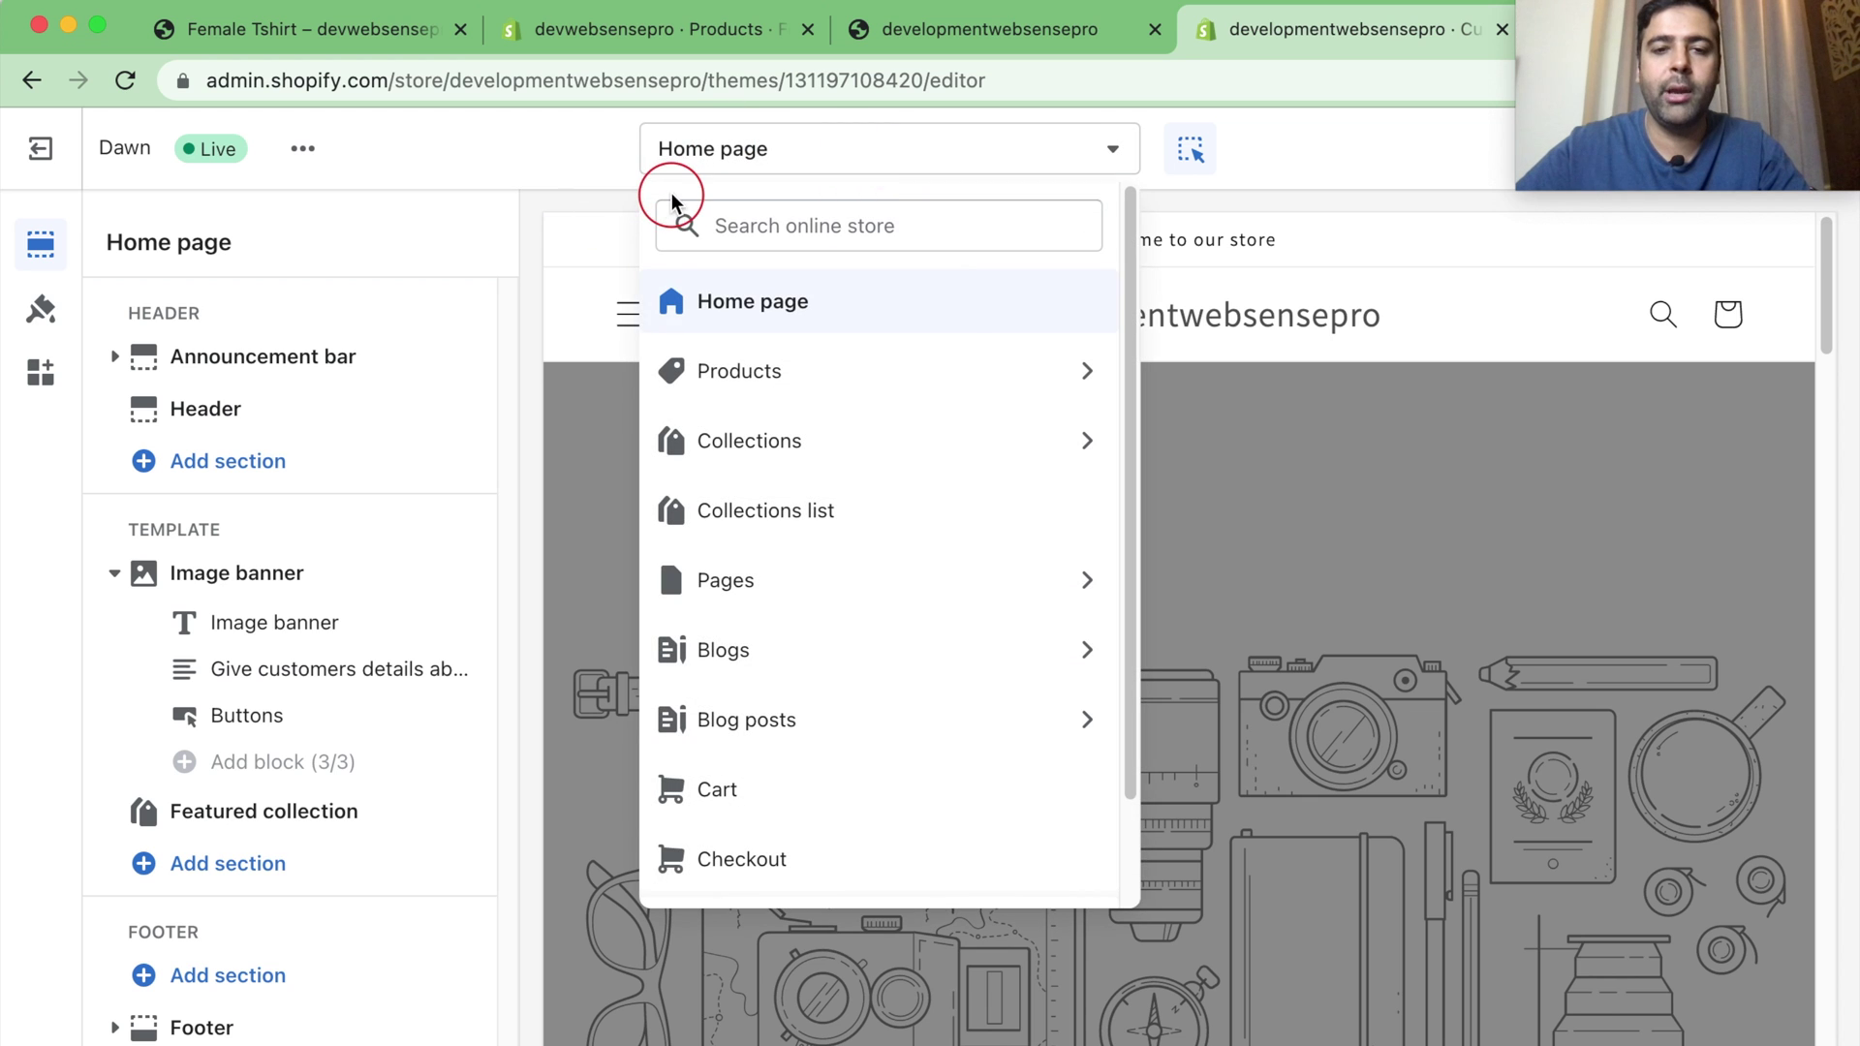
{"action": "left_click", "coordinate": [817, 375]}
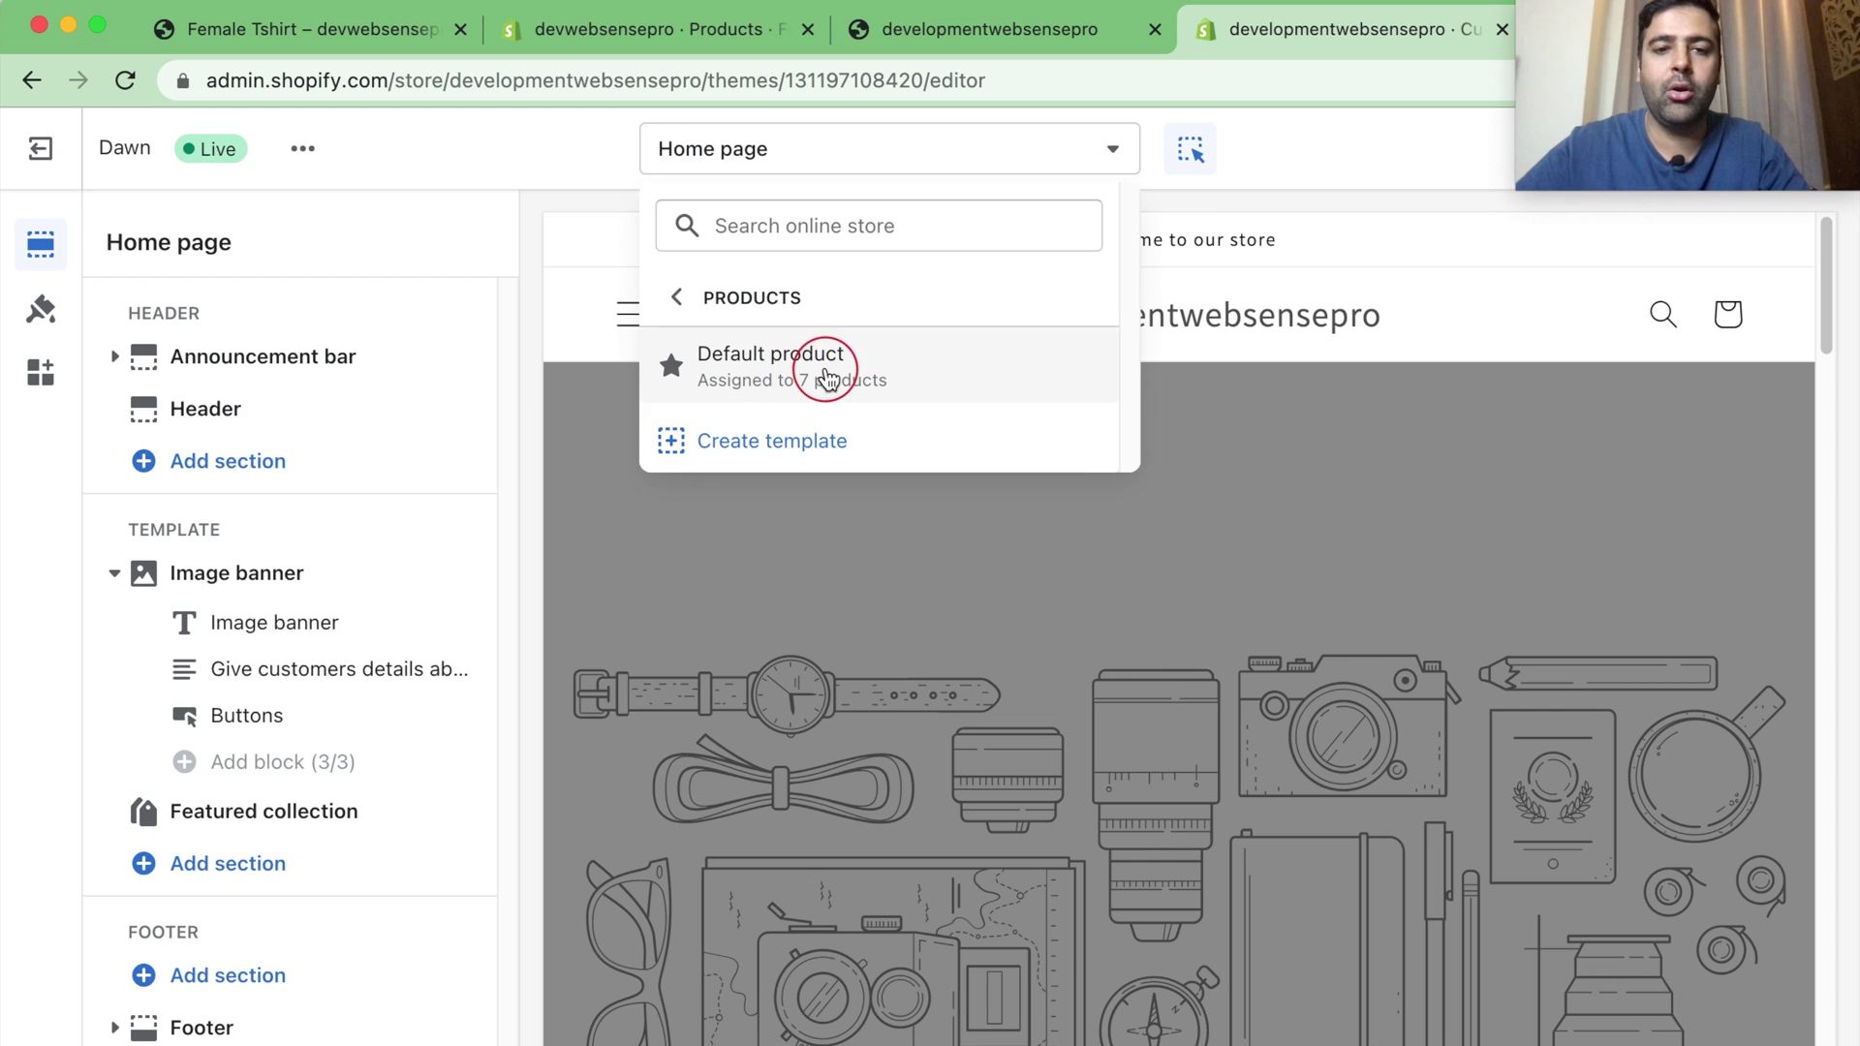
{"action": "left_click", "coordinate": [814, 363]}
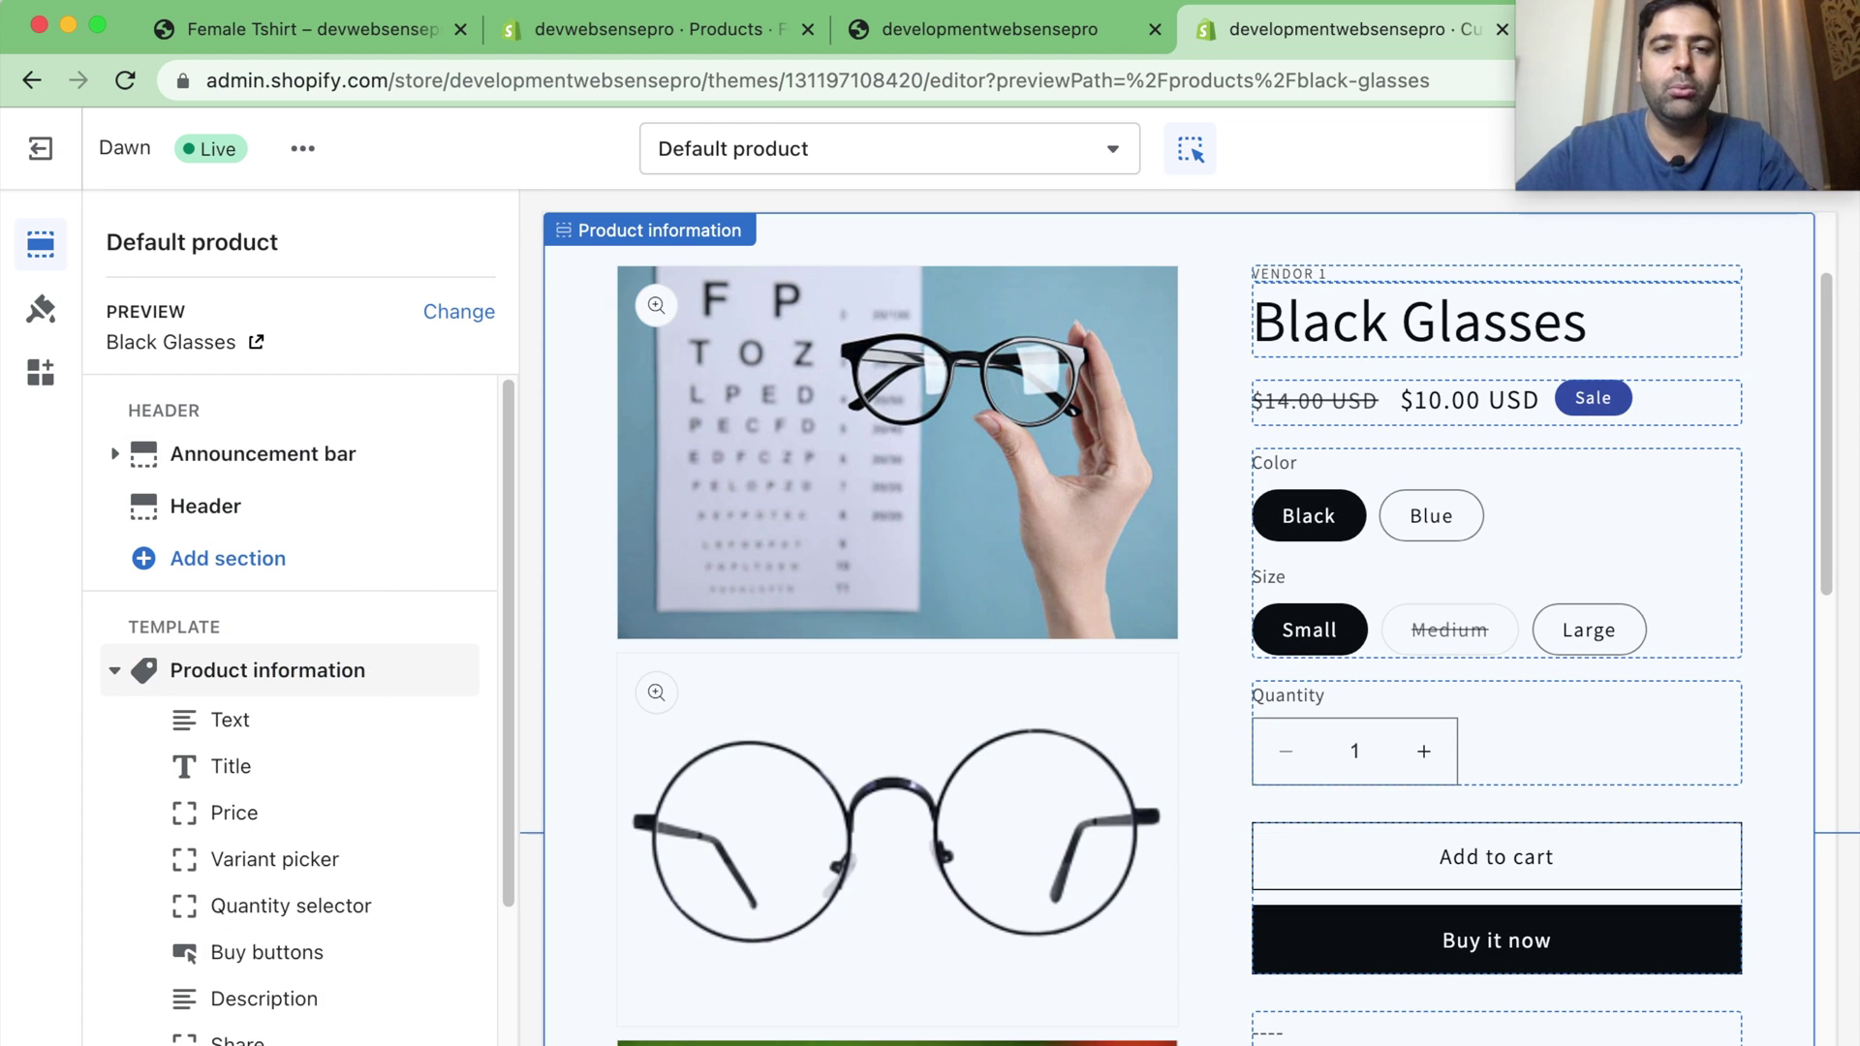
Step: Add a Custom liquid block to Product information and open its settings
{"action": "left_click", "coordinate": [331, 996]}
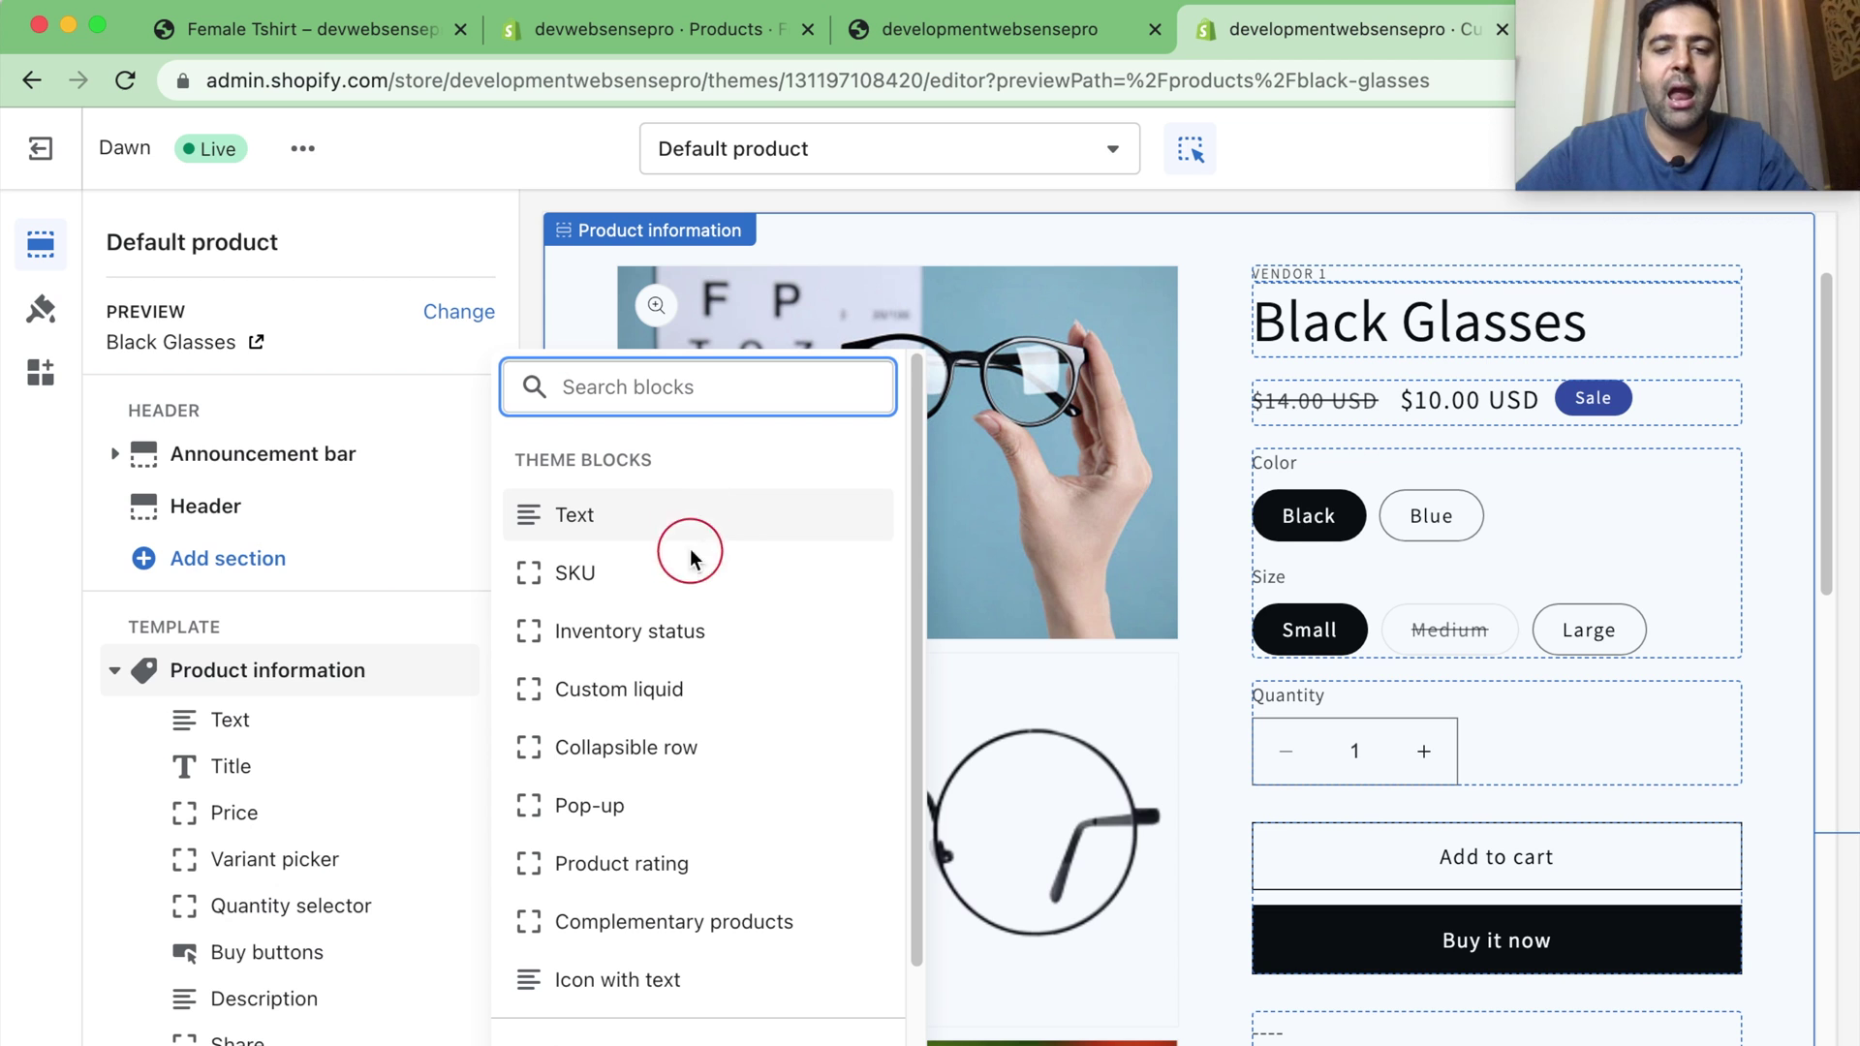
{"action": "left_click", "coordinate": [689, 694]}
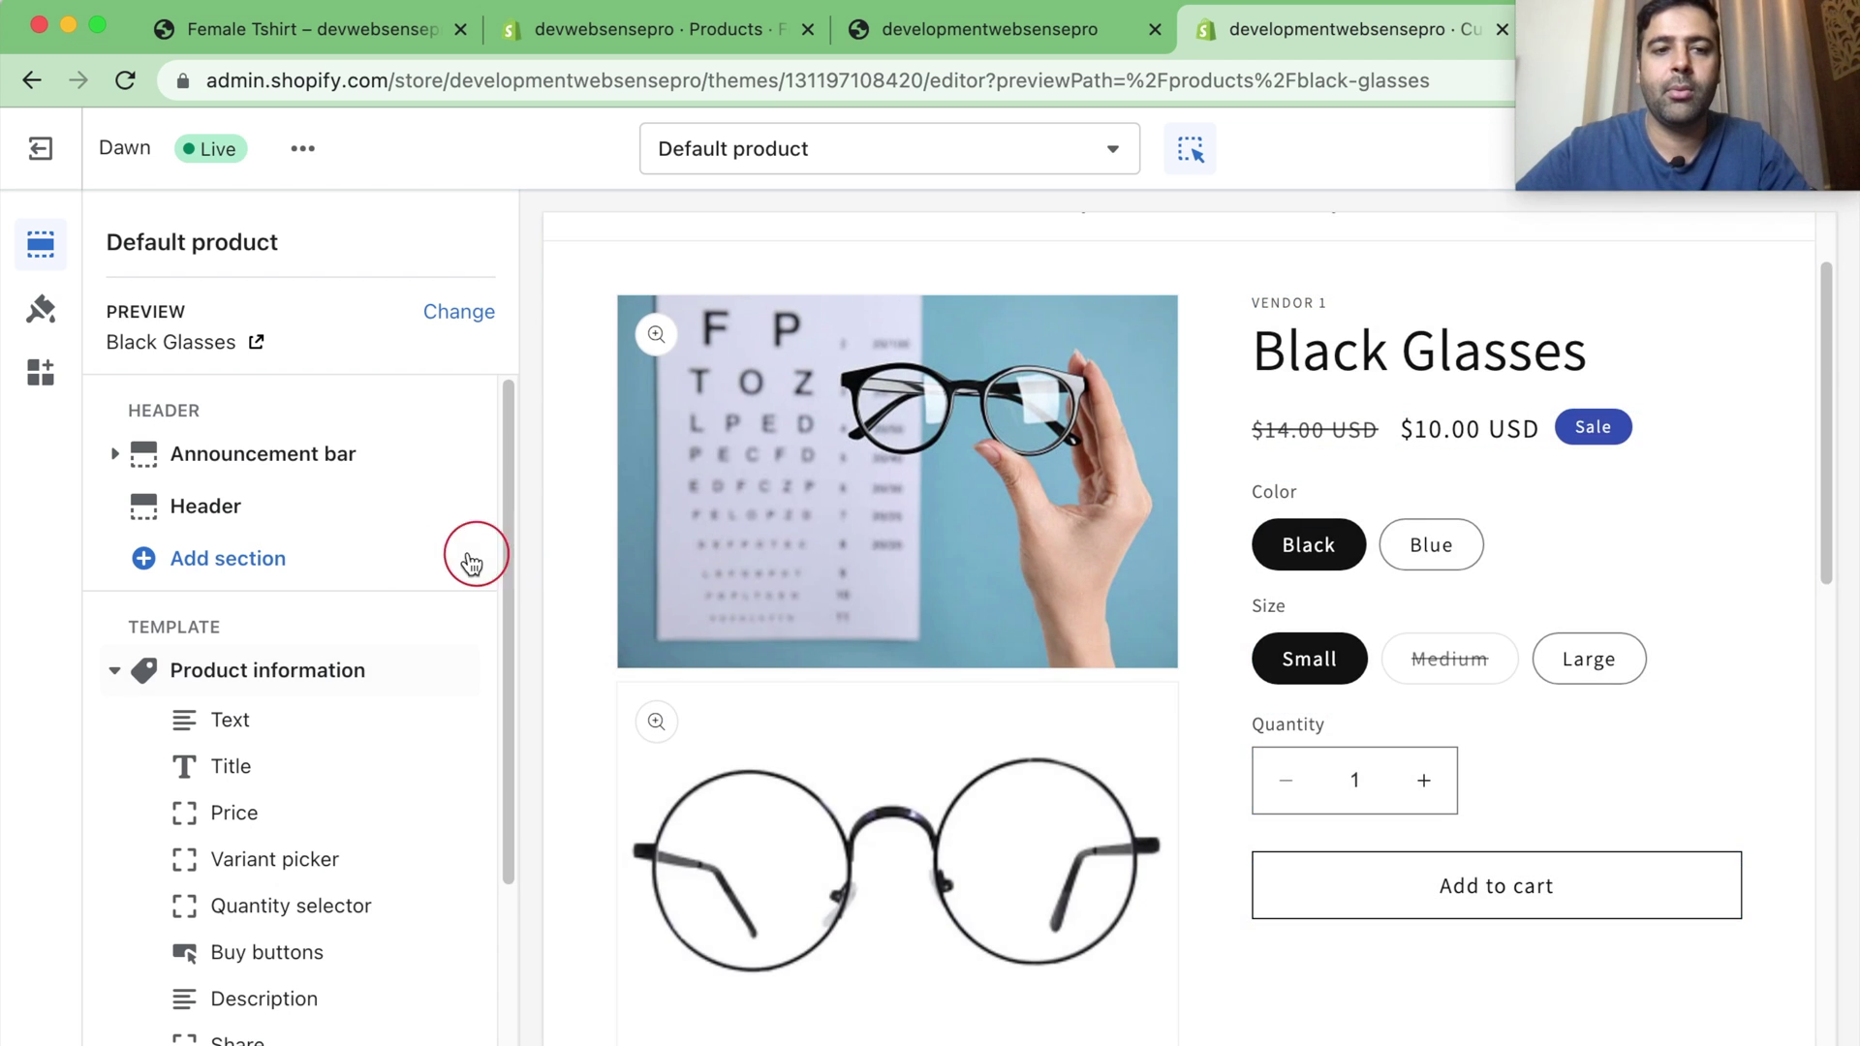
{"action": "scroll", "coordinate": [426, 585], "scroll_direction": "down", "scroll_amount": 5}
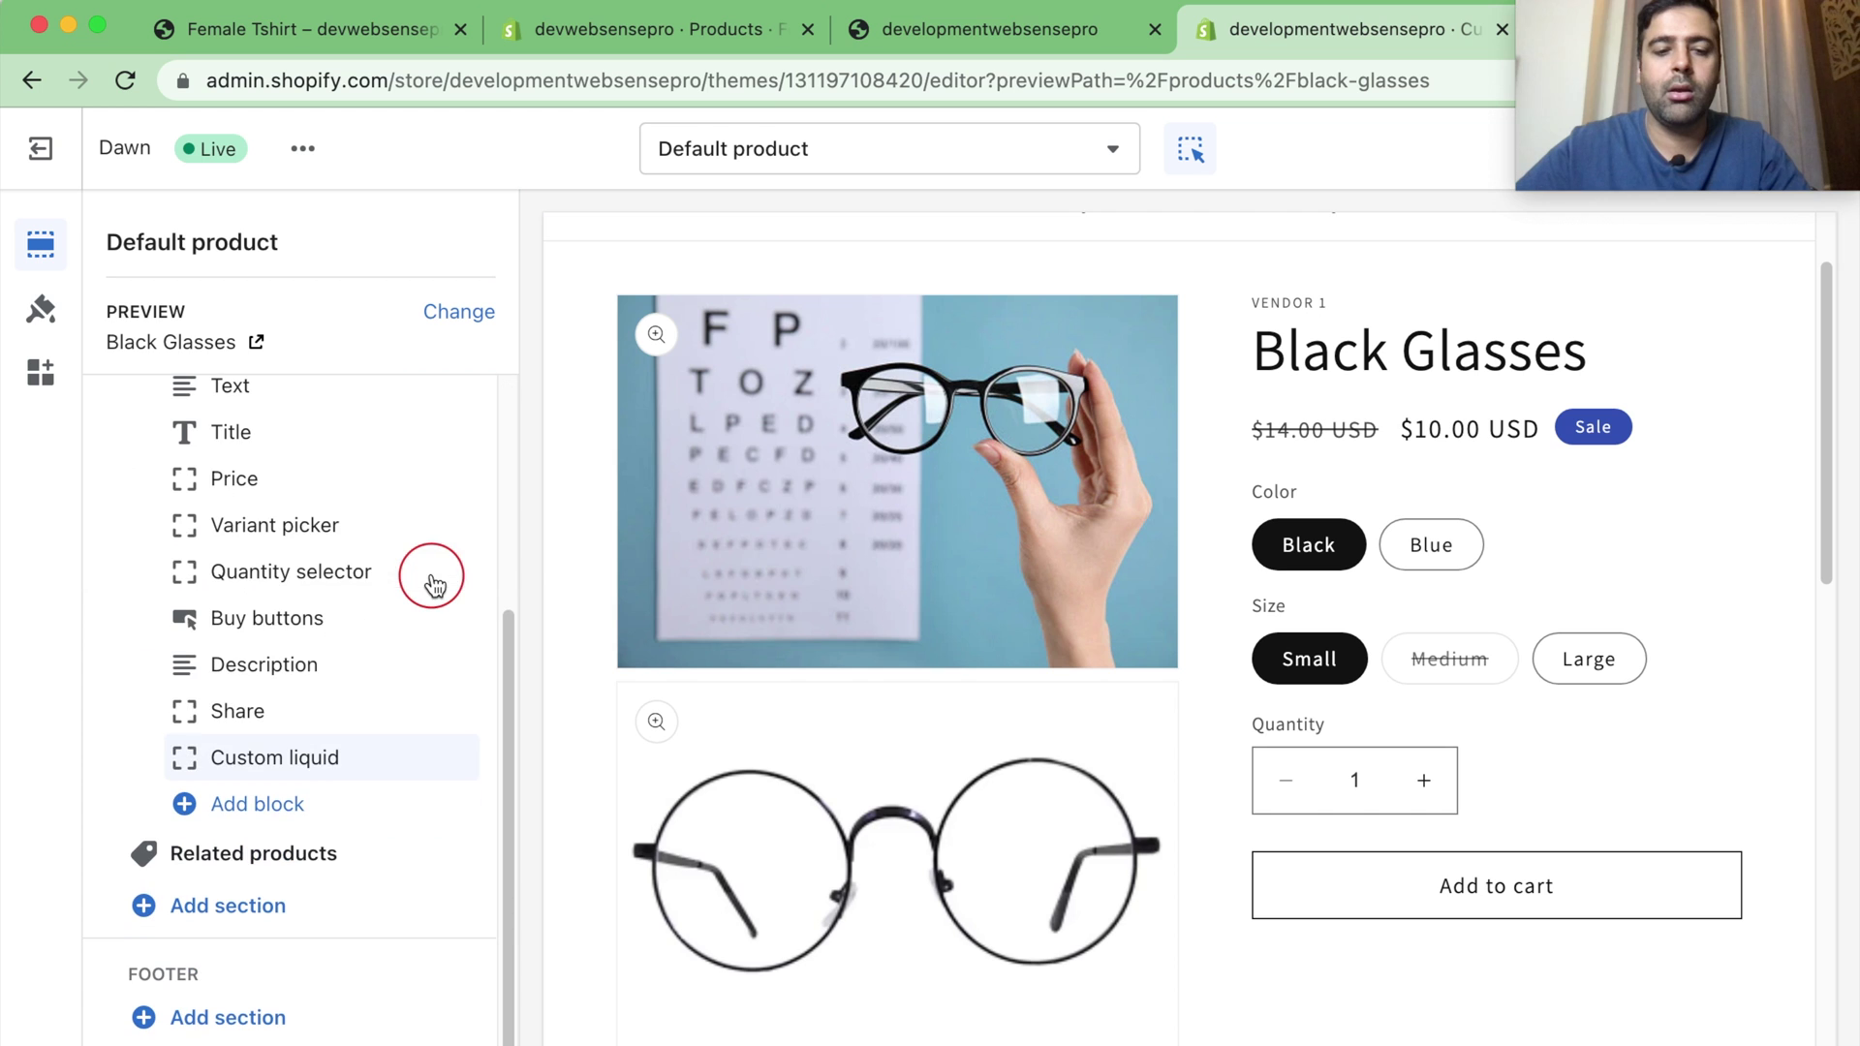
{"action": "left_click", "coordinate": [304, 760]}
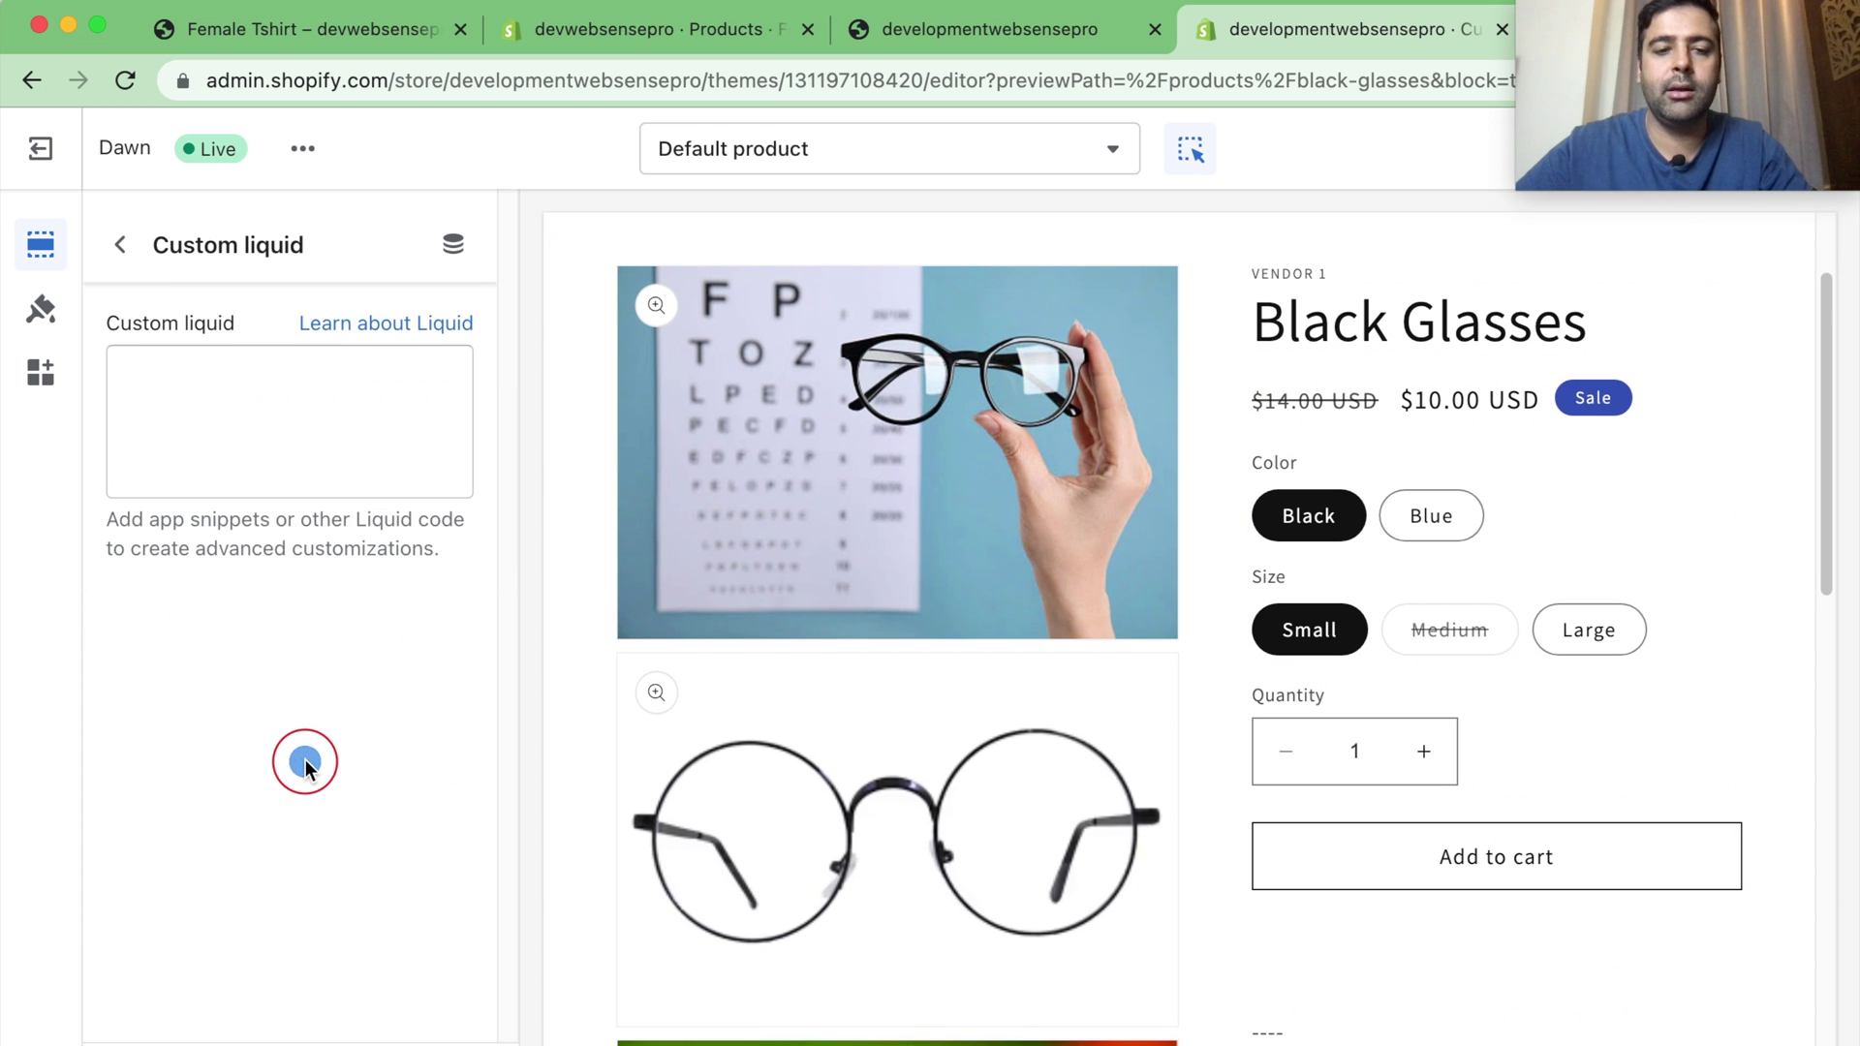
Step: Copy the delivery-date Liquid code from TextEdit and paste it into the Custom liquid box
{"action": "left_click", "coordinate": [262, 419]}
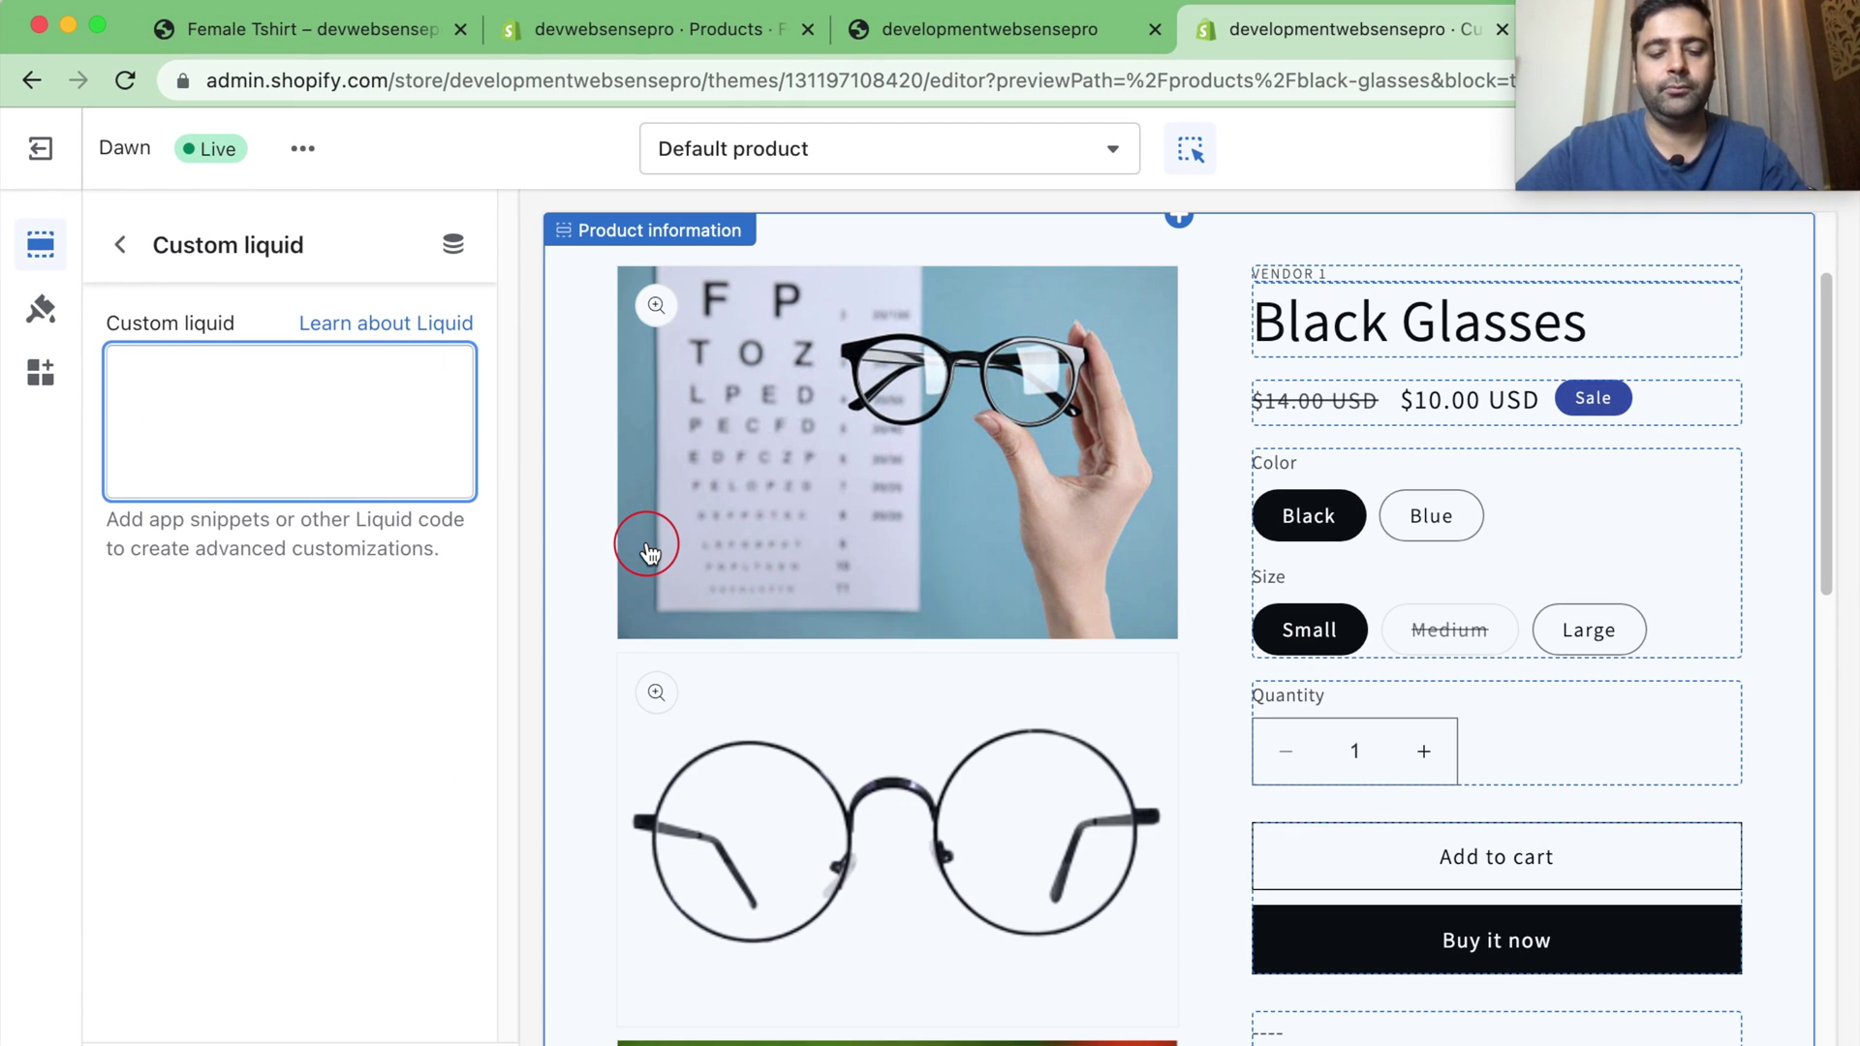
{"action": "left_click", "coordinate": [649, 549]}
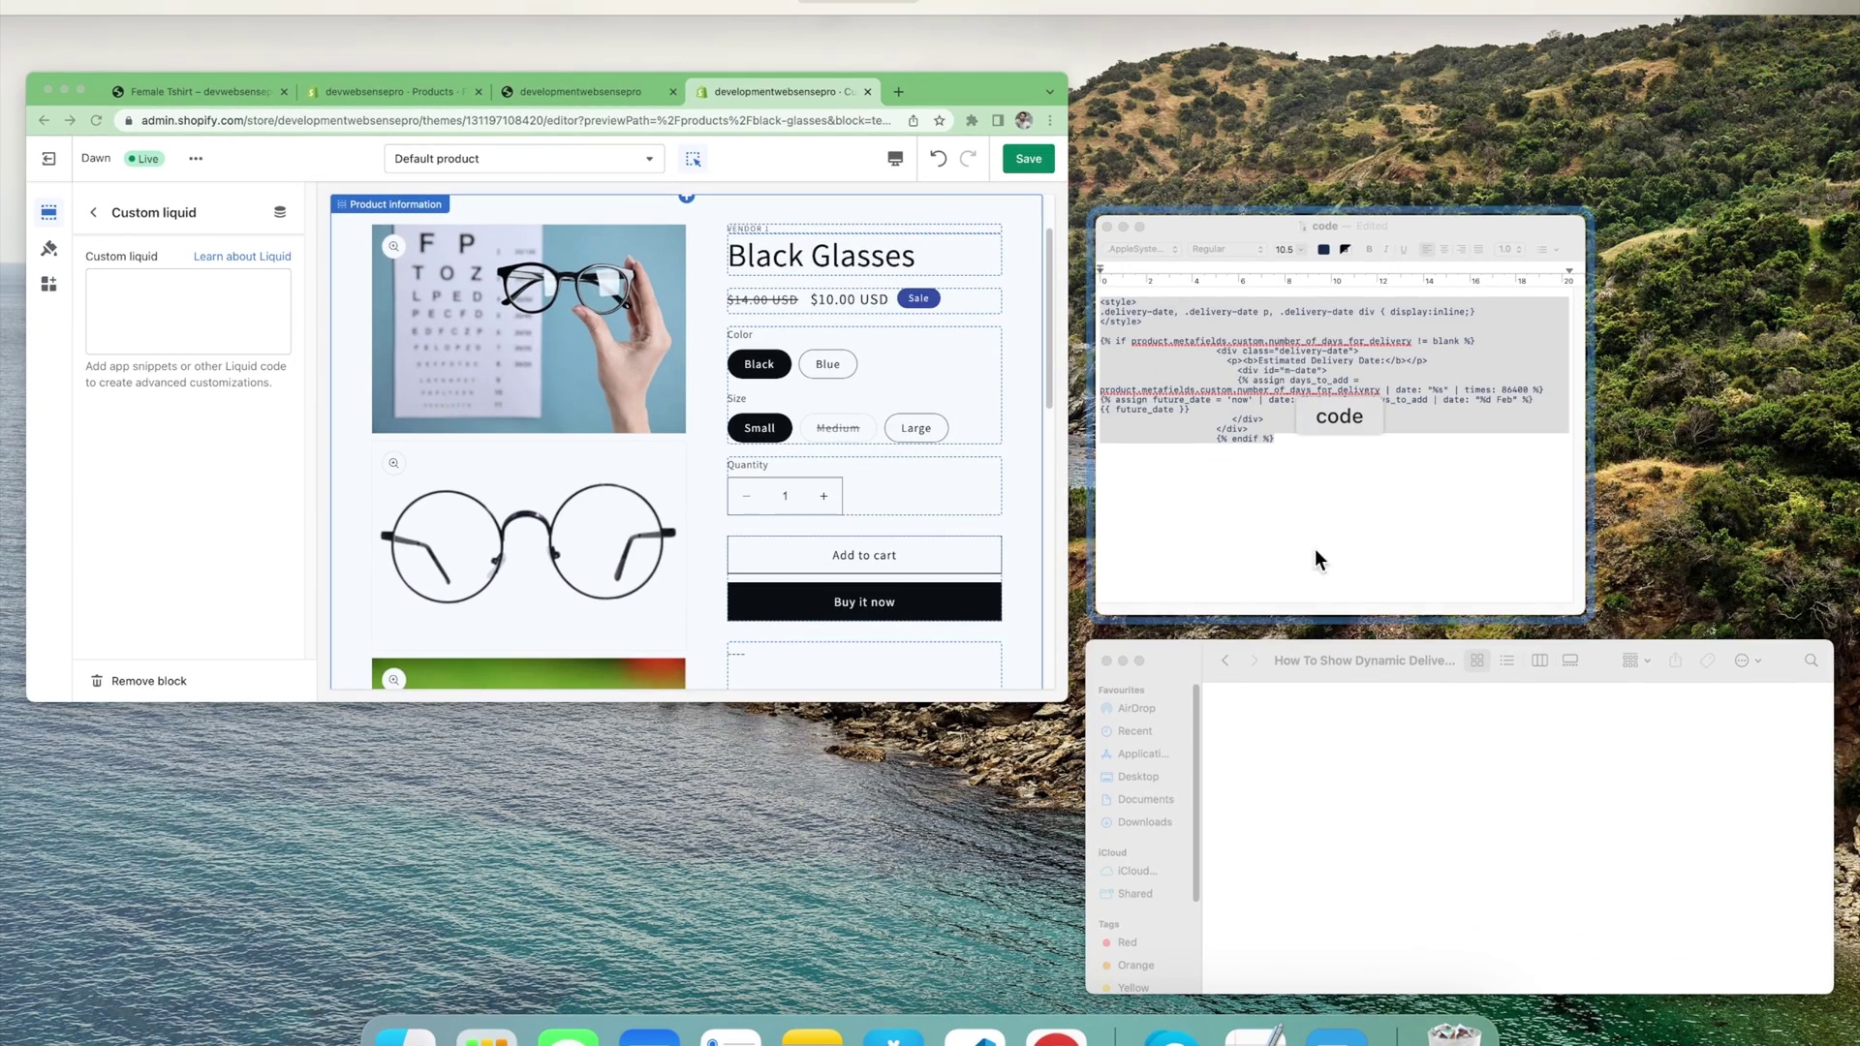
{"action": "left_click", "coordinate": [757, 575]}
{"action": "key", "text": "super+a"}
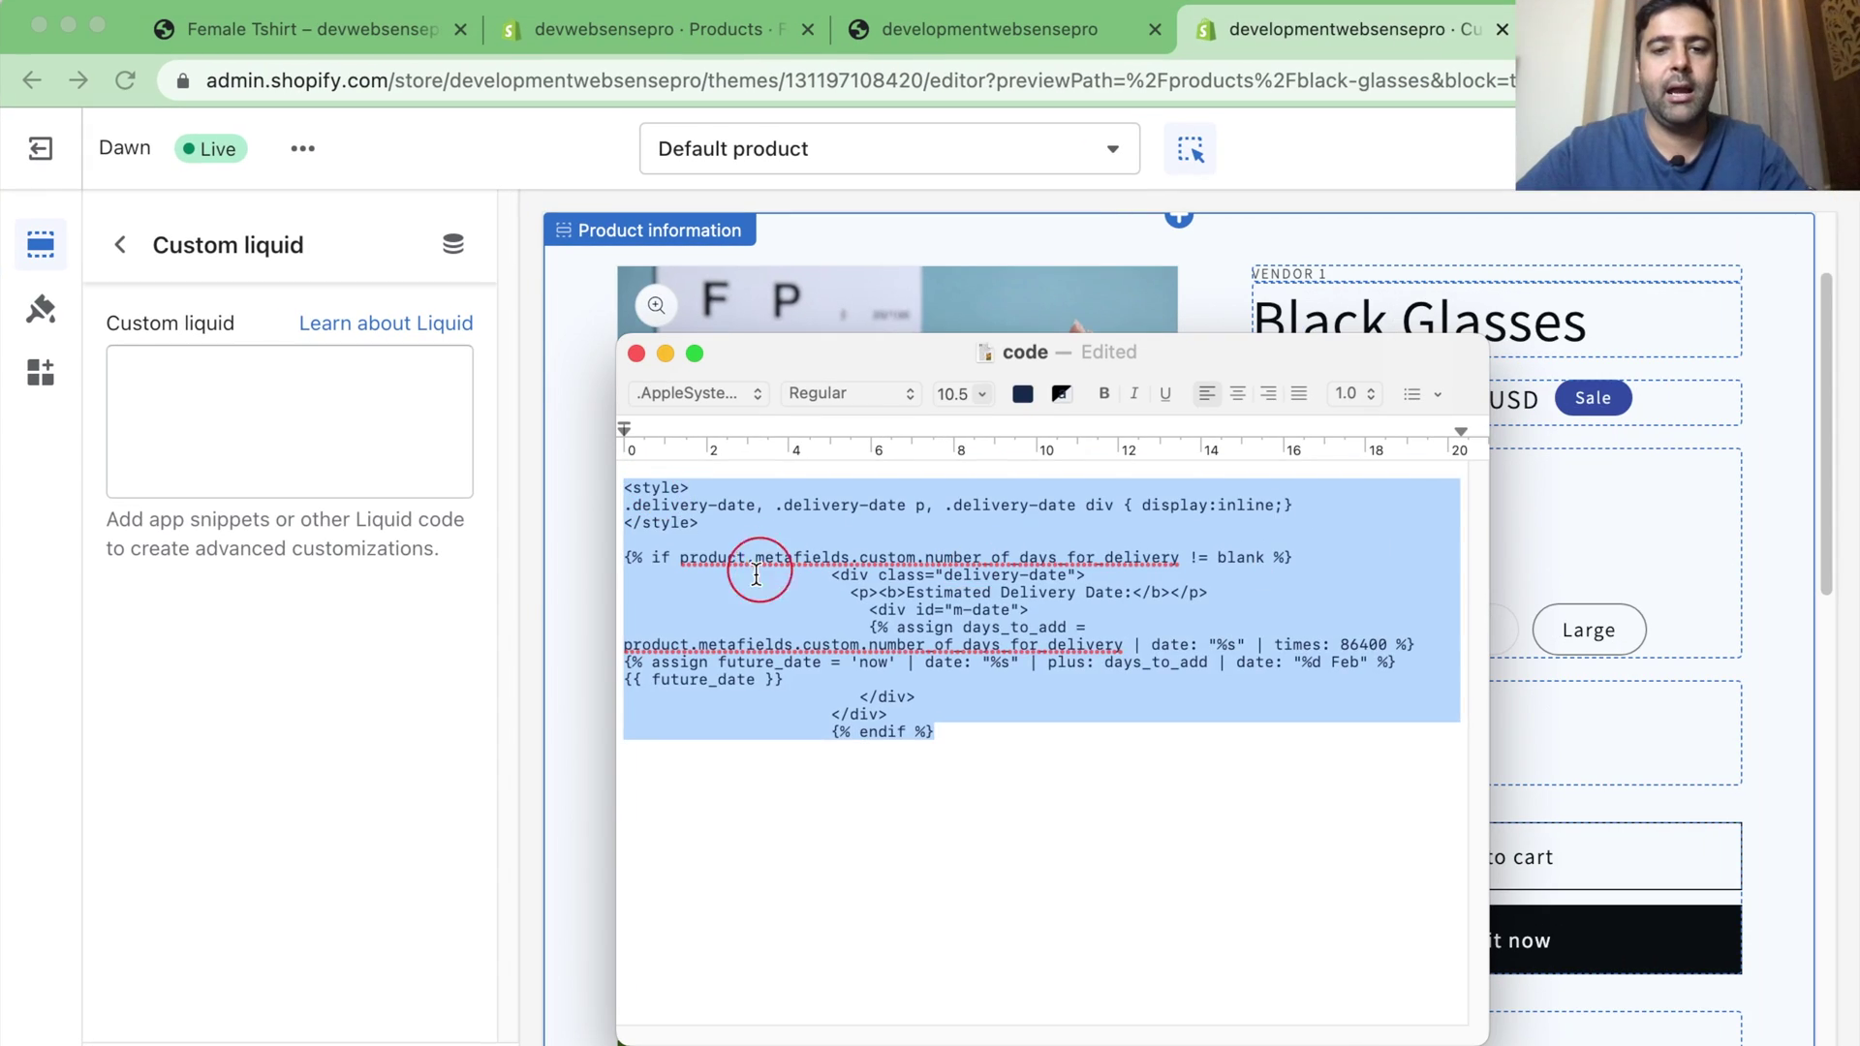
{"action": "left_click", "coordinate": [938, 742]}
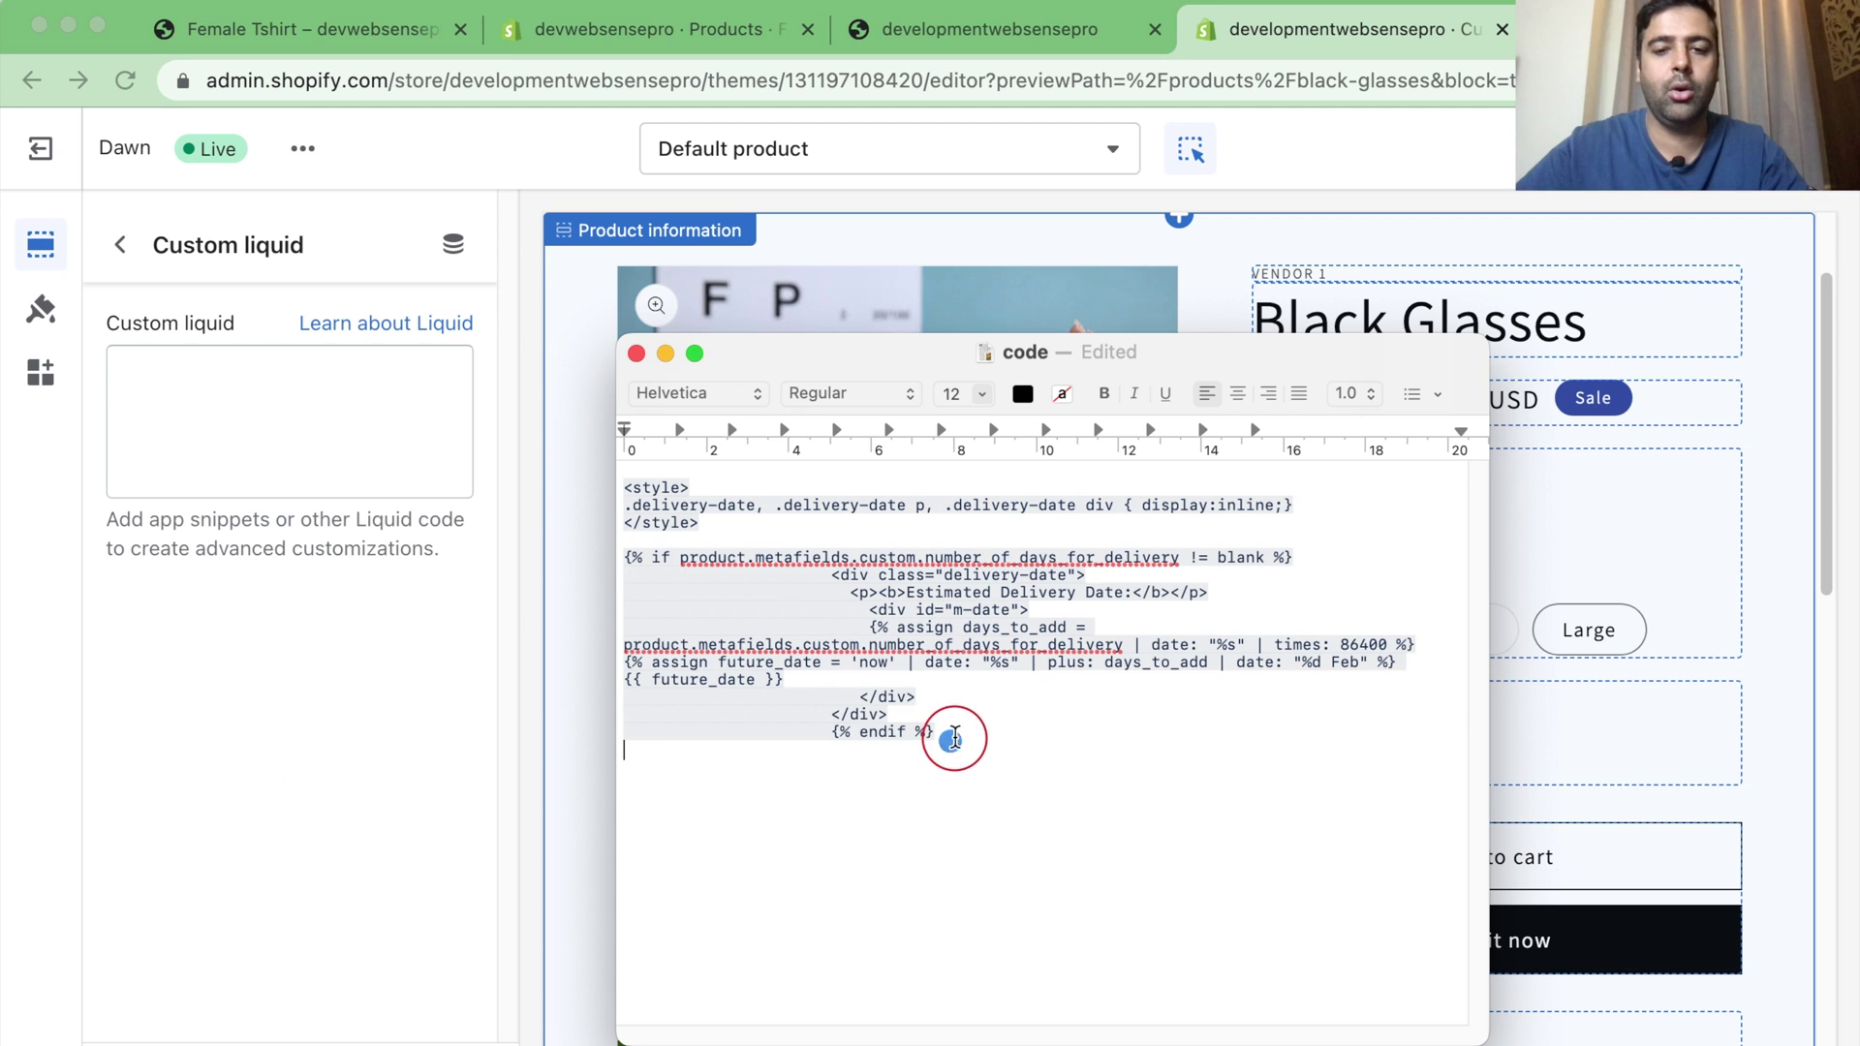
{"action": "left_click_drag", "start_coordinate": [952, 739], "coordinate": [618, 489]}
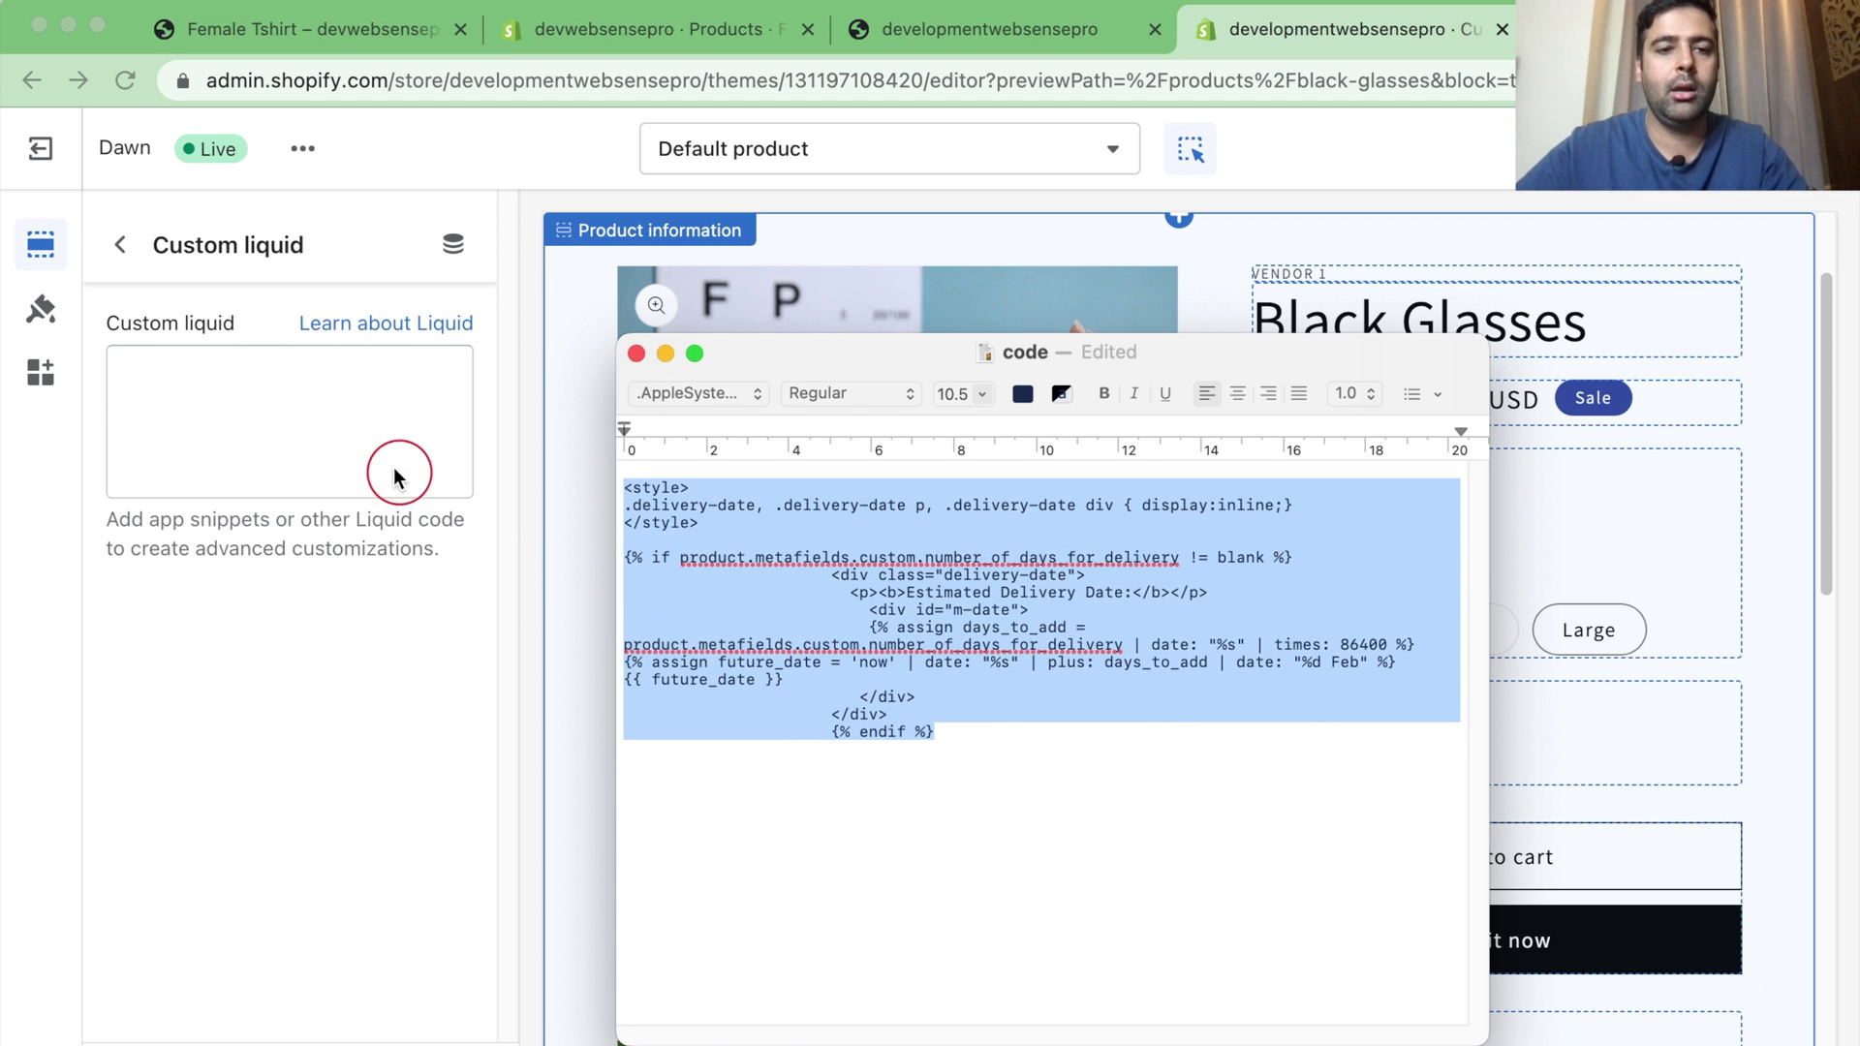
{"action": "left_click", "coordinate": [321, 405]}
{"action": "key", "text": "cmd+v"}
{"action": "scroll", "coordinate": [349, 581], "scroll_direction": "up", "scroll_amount": 10}
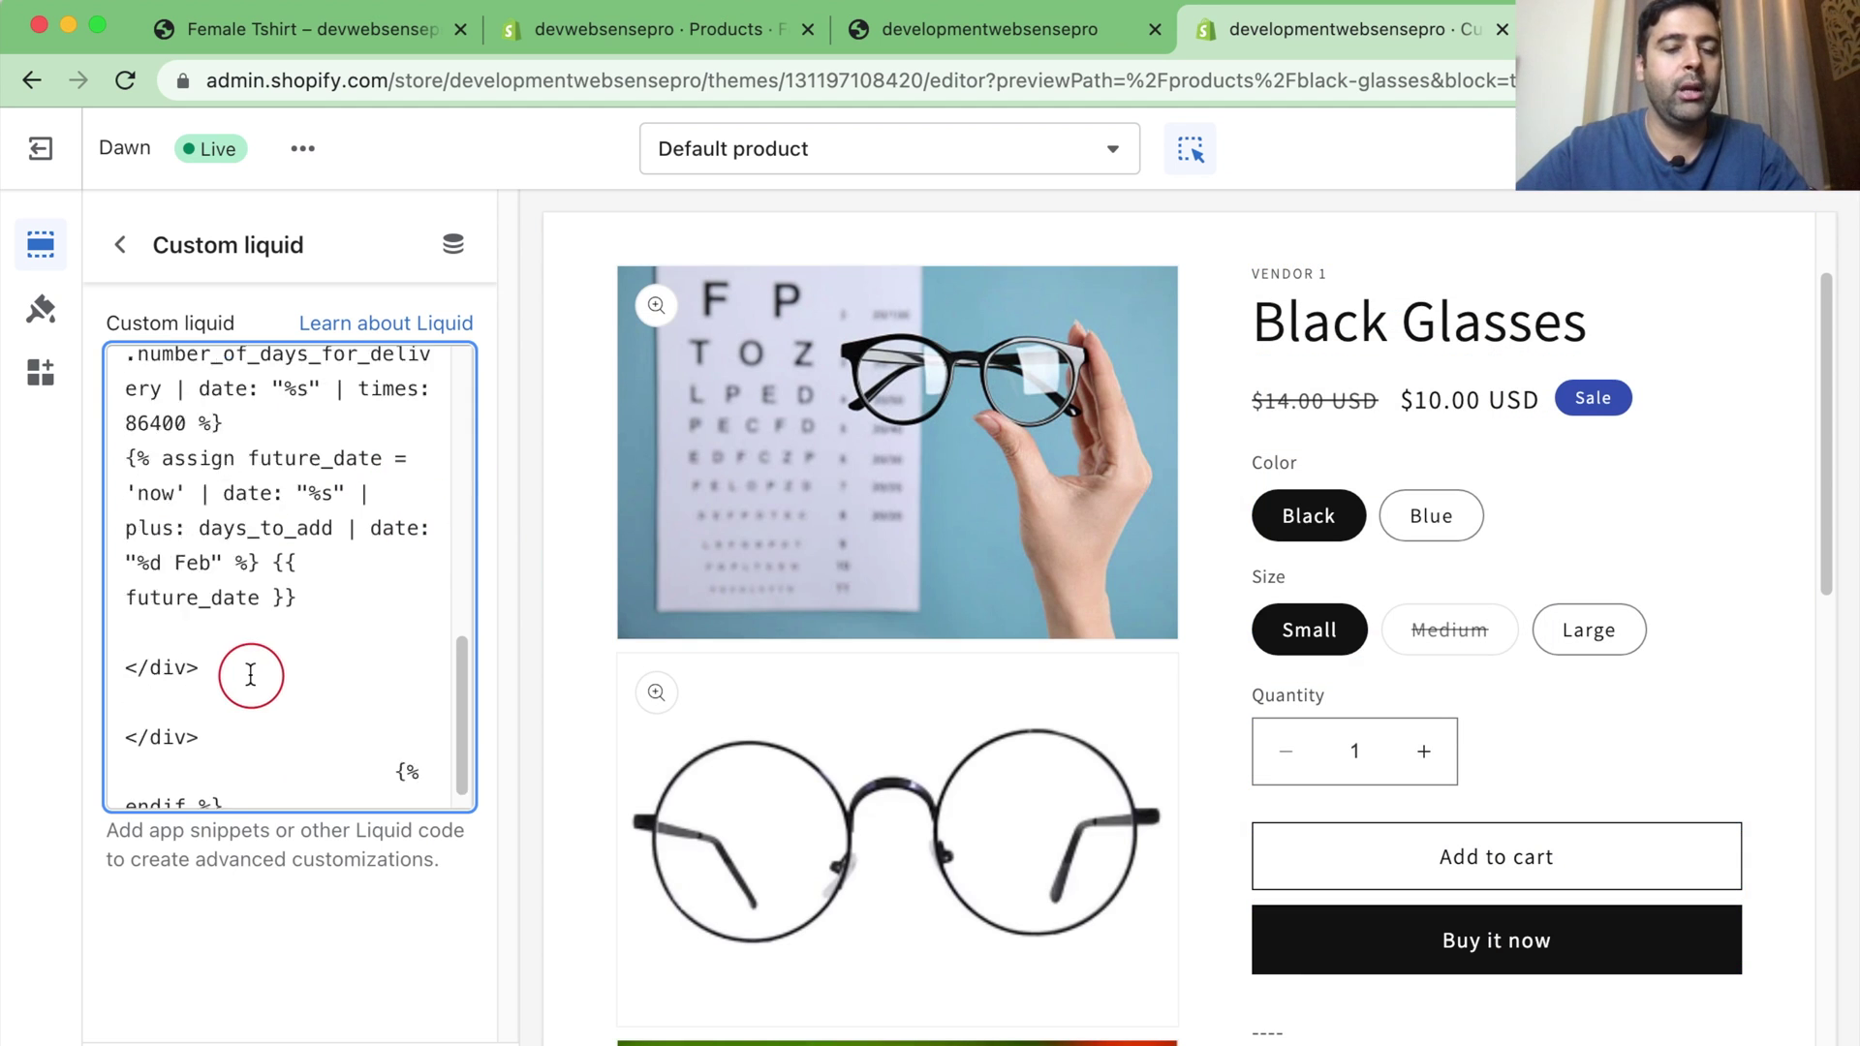
{"action": "scroll", "coordinate": [251, 673], "scroll_direction": "up", "scroll_amount": 10}
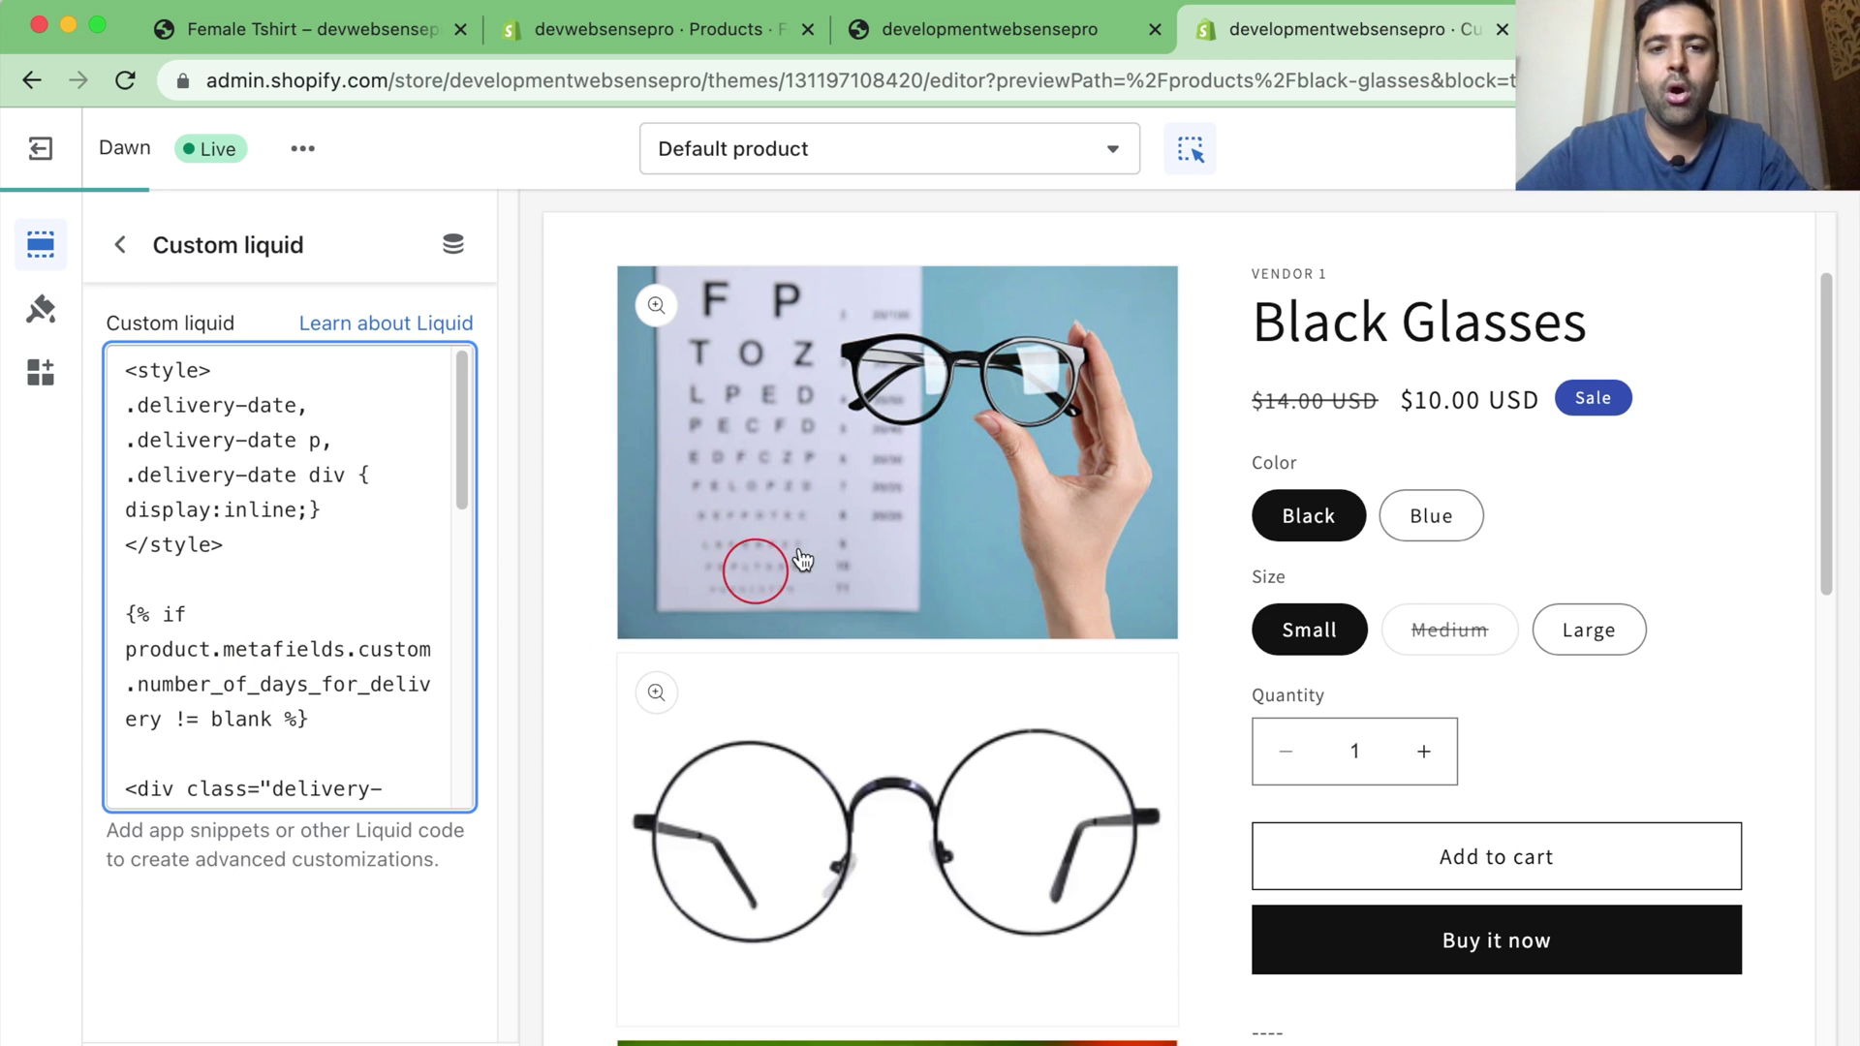
Step: Search 'blue' in the page selector and preview the Blue Tshirt product page
{"action": "left_click", "coordinate": [1066, 160]}
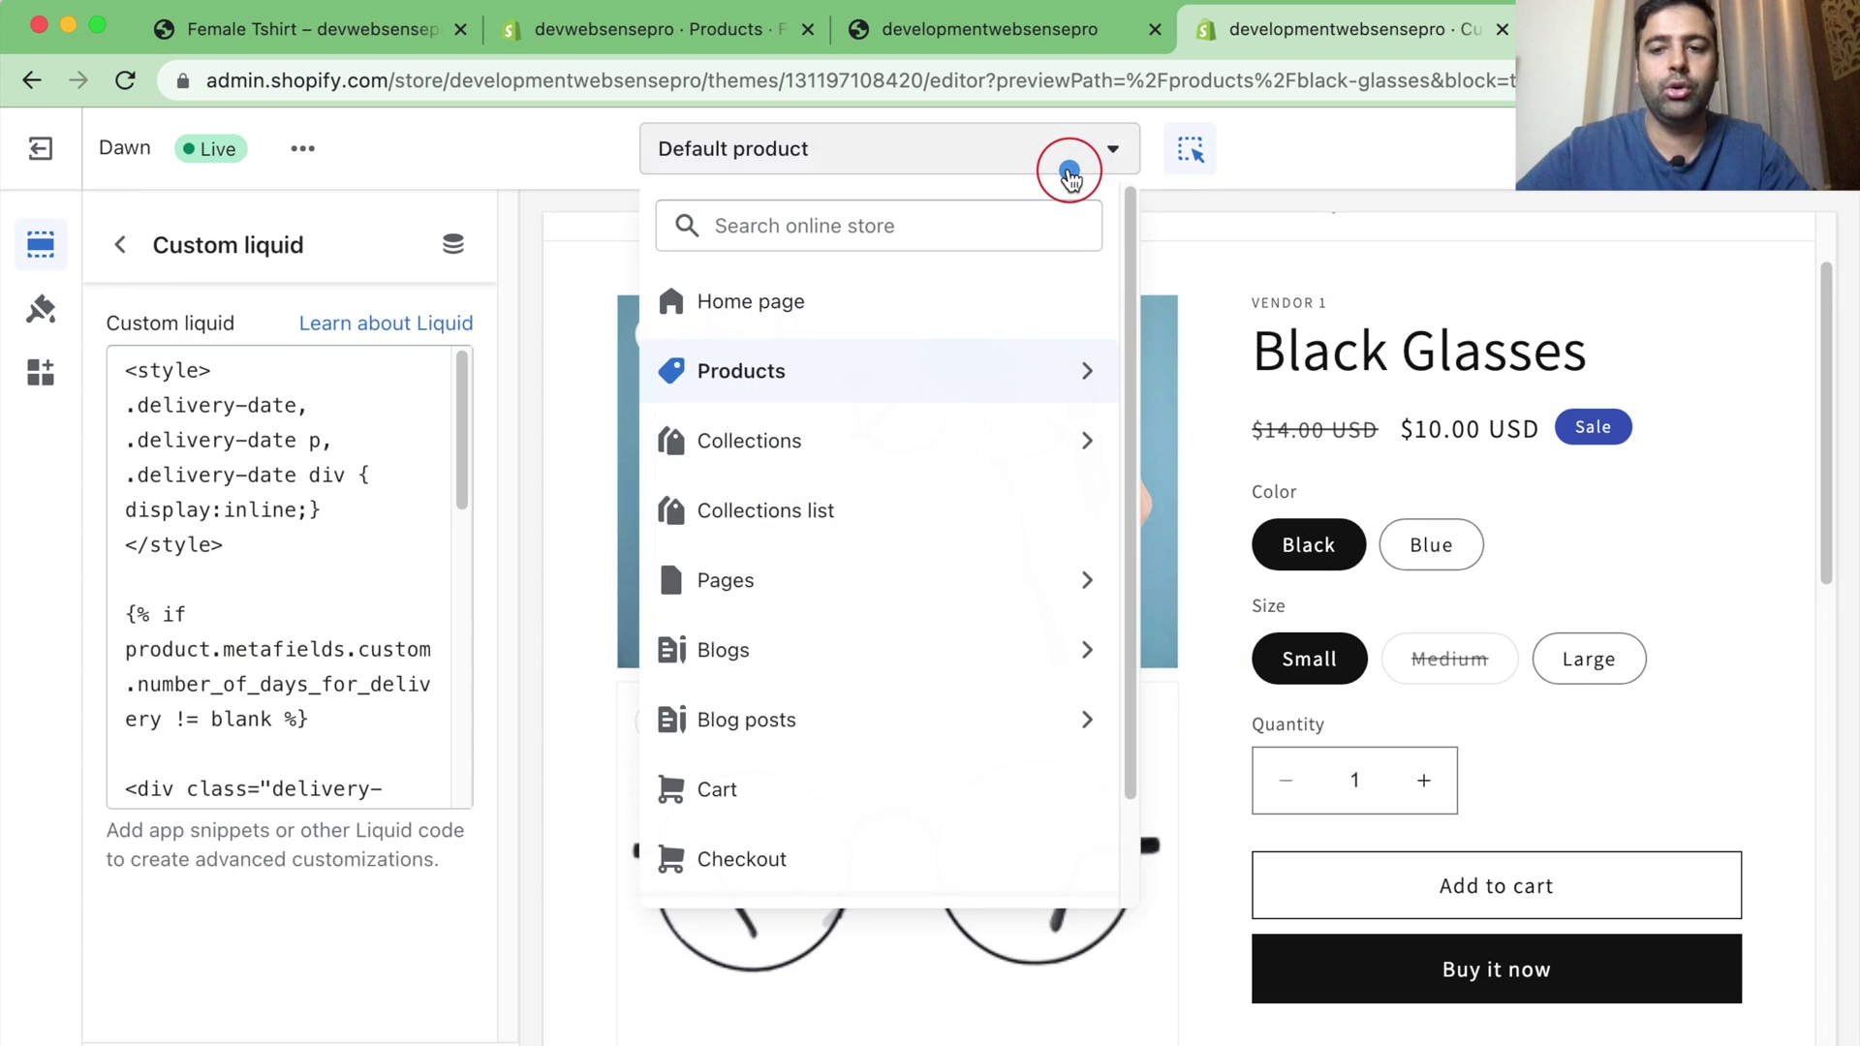
{"action": "left_click", "coordinate": [897, 378]}
{"action": "left_click", "coordinate": [848, 230]}
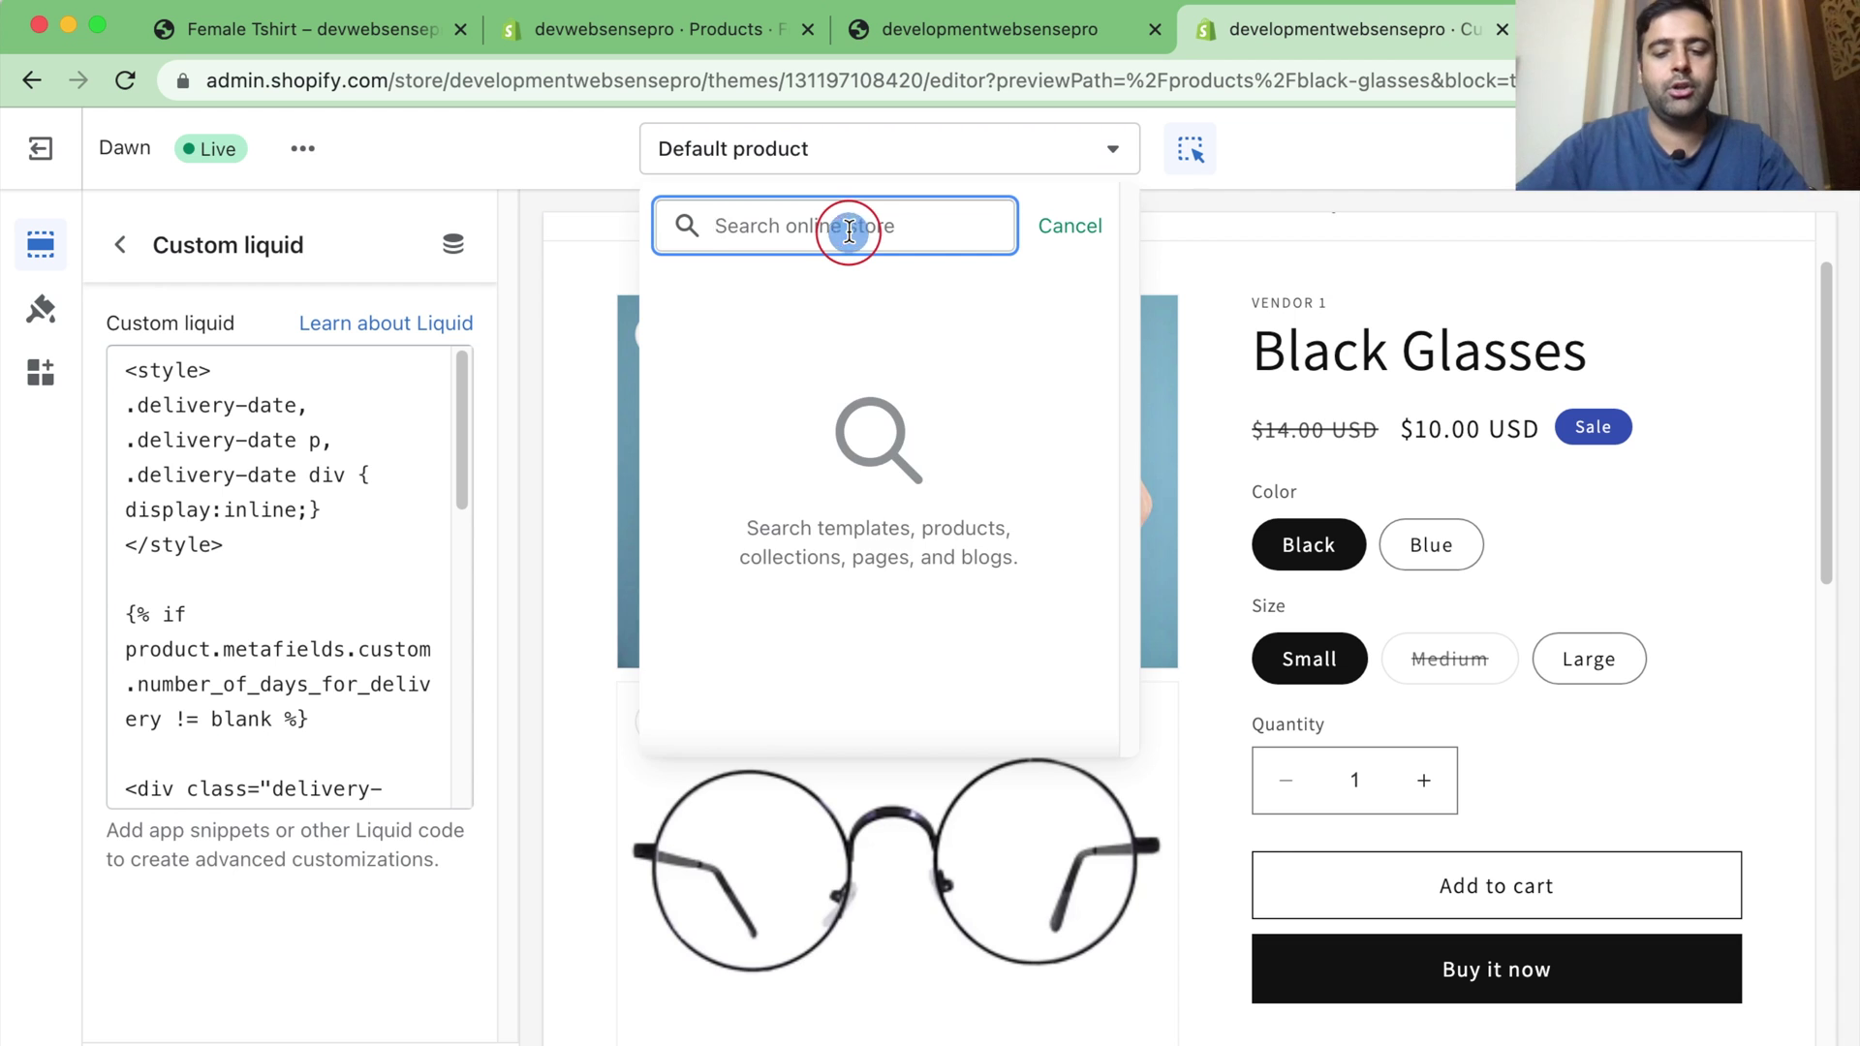
{"action": "type", "text": "blue"}
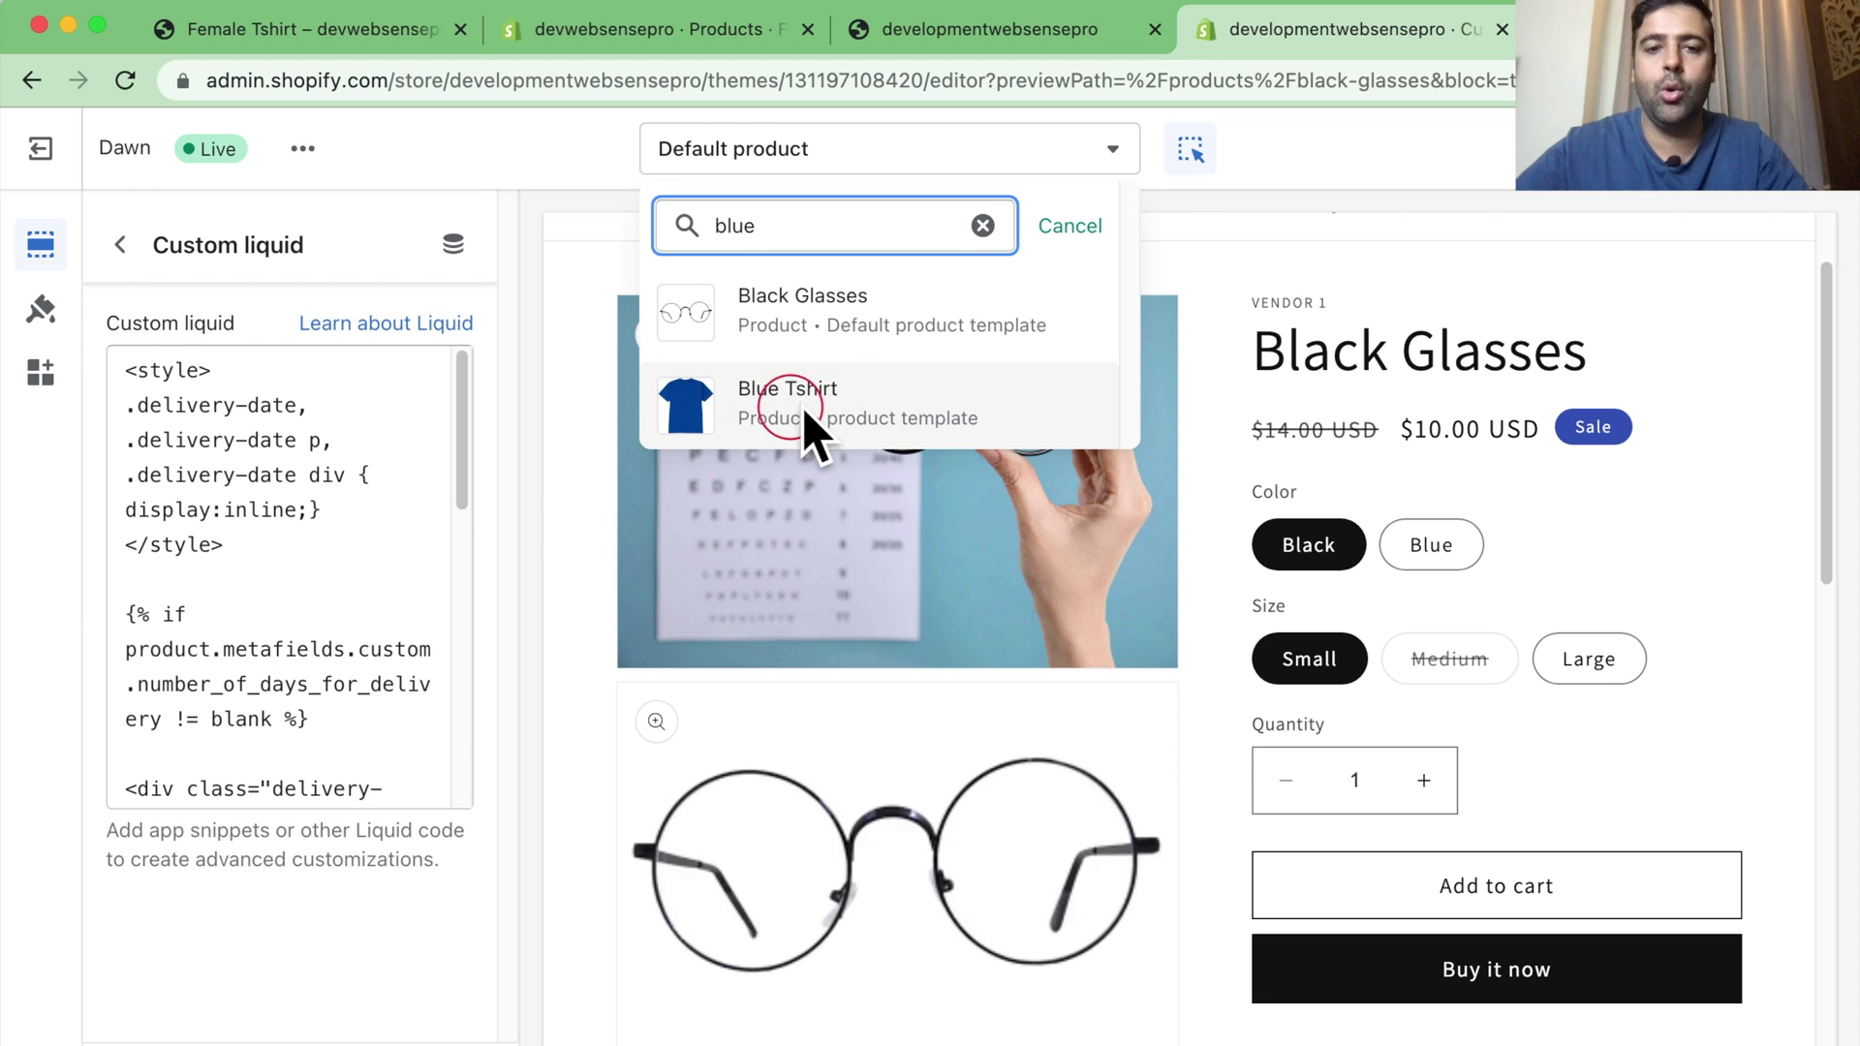
{"action": "left_click", "coordinate": [825, 412]}
{"action": "left_click", "coordinate": [823, 417]}
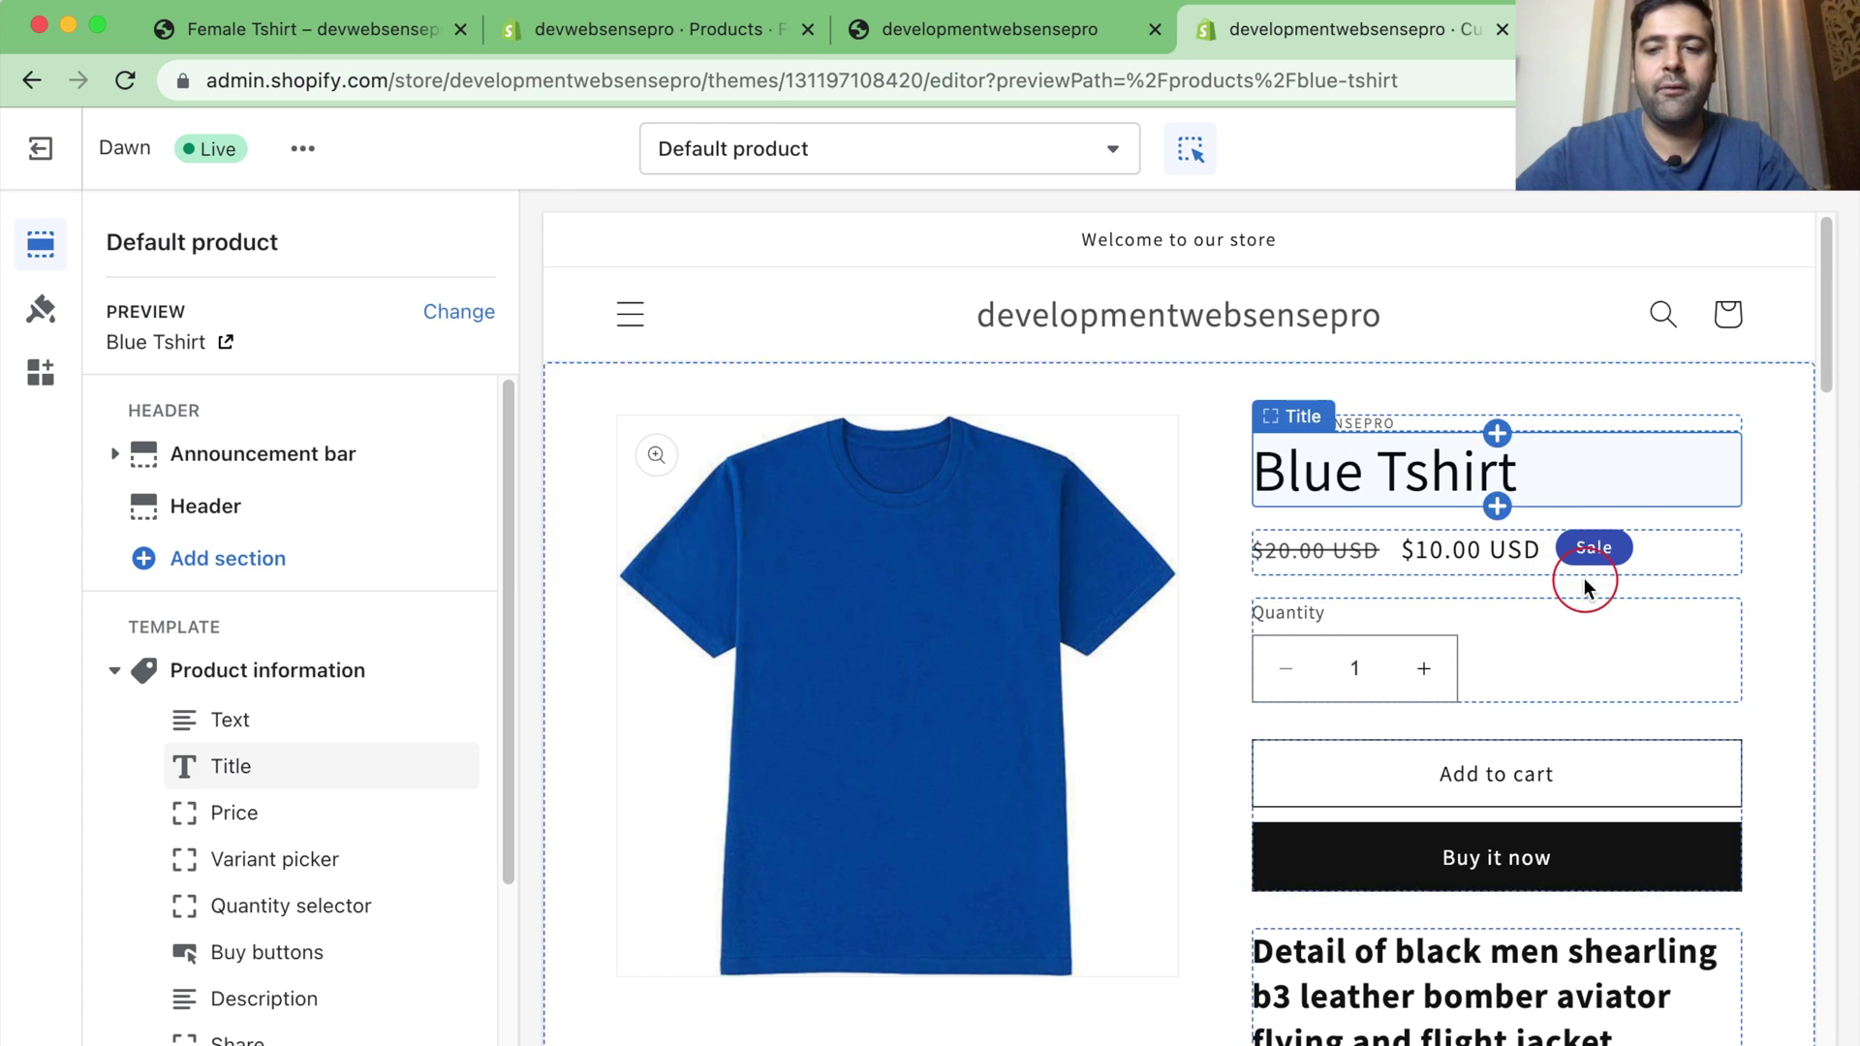
{"action": "scroll", "coordinate": [1582, 574], "scroll_direction": "down", "scroll_amount": 5}
{"action": "scroll", "coordinate": [1584, 564], "scroll_direction": "down", "scroll_amount": 10}
{"action": "scroll", "coordinate": [1585, 568], "scroll_direction": "up", "scroll_amount": 1}
{"action": "scroll", "coordinate": [1581, 572], "scroll_direction": "up", "scroll_amount": 4}
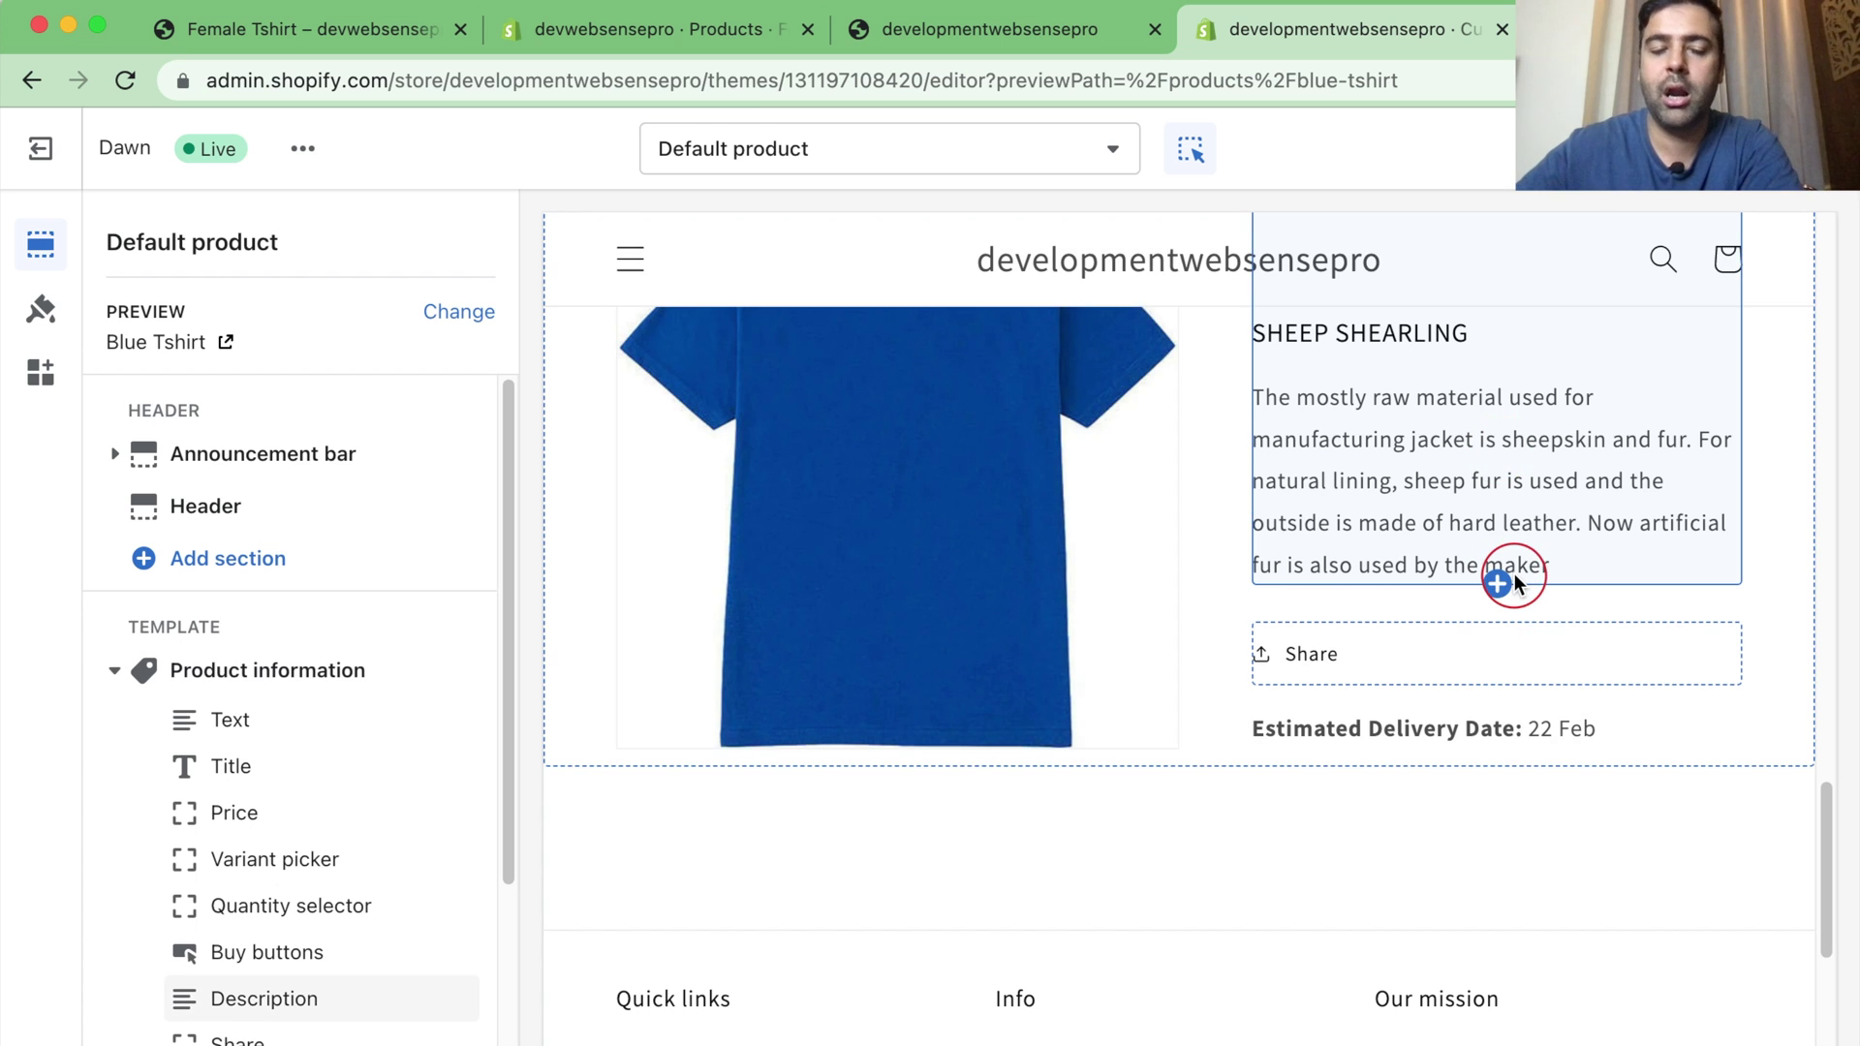
{"action": "scroll", "coordinate": [383, 685], "scroll_direction": "down", "scroll_amount": 3}
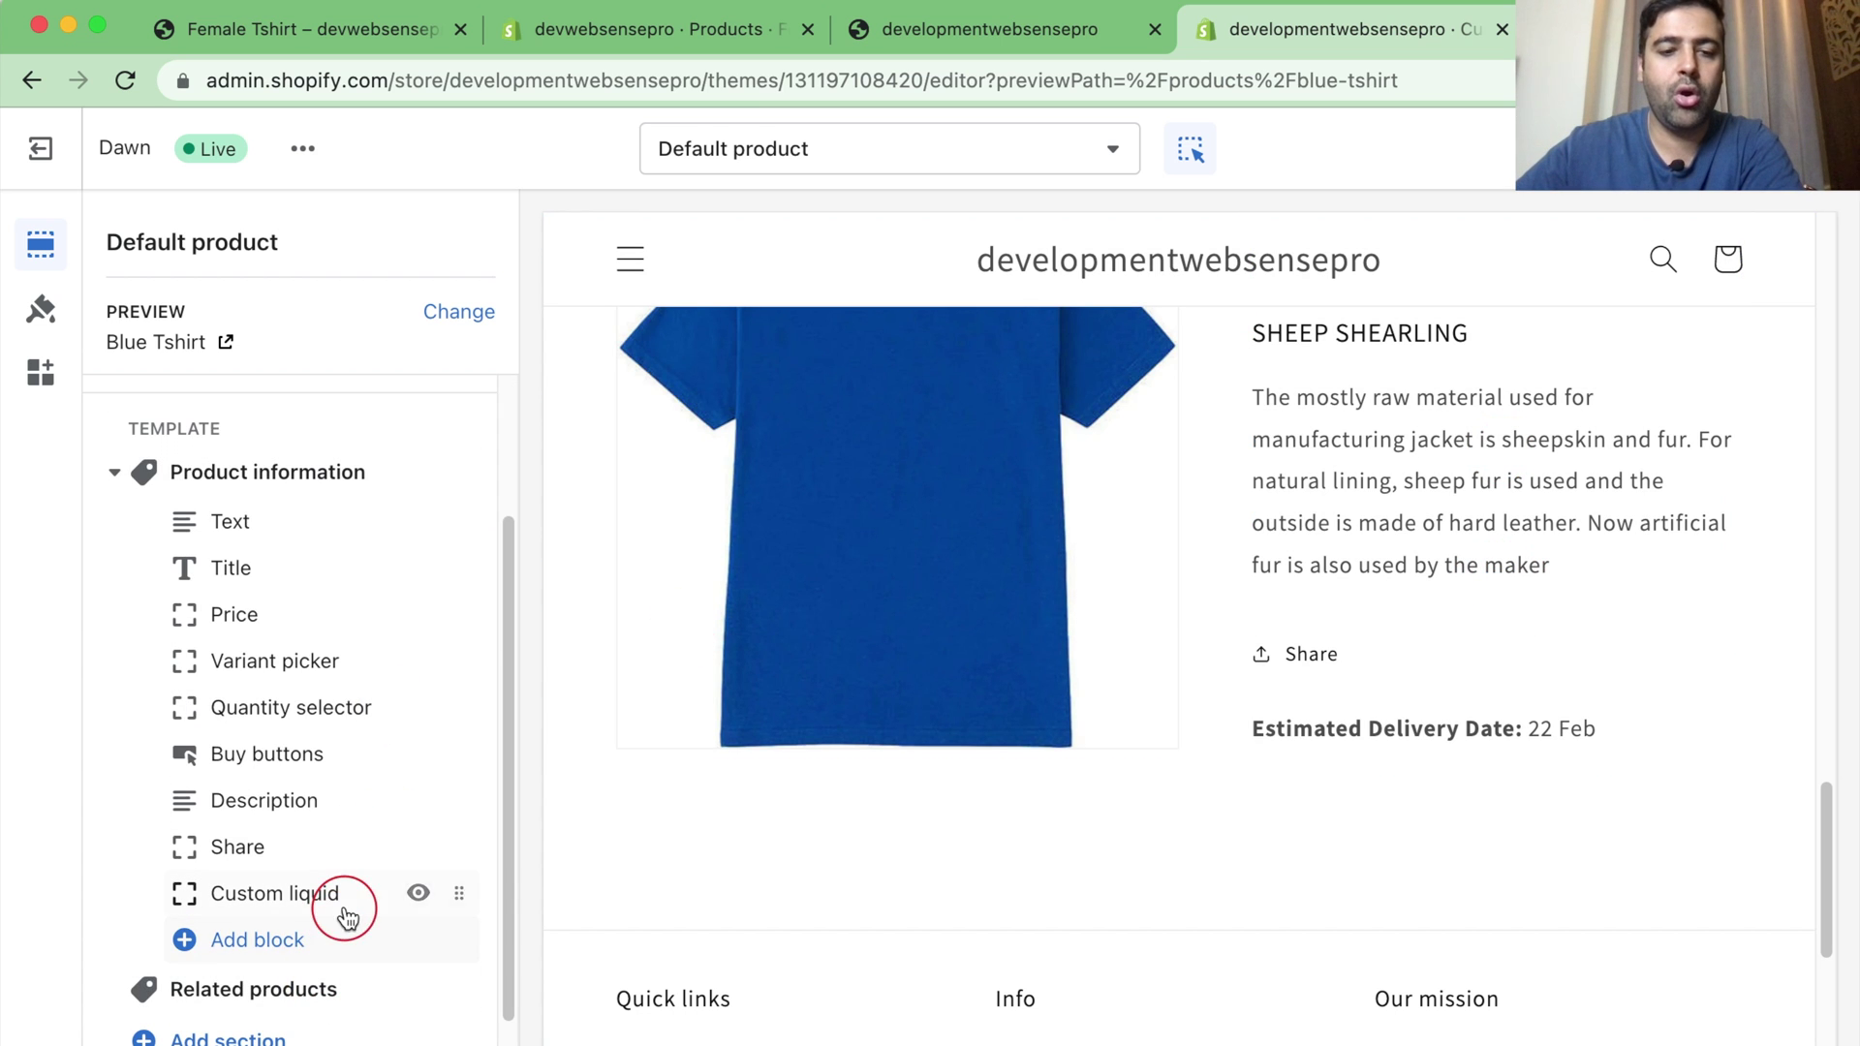
Step: Move the Custom liquid block to the top of Product information and save the theme
{"action": "left_click_drag", "start_coordinate": [460, 893], "coordinate": [452, 526]}
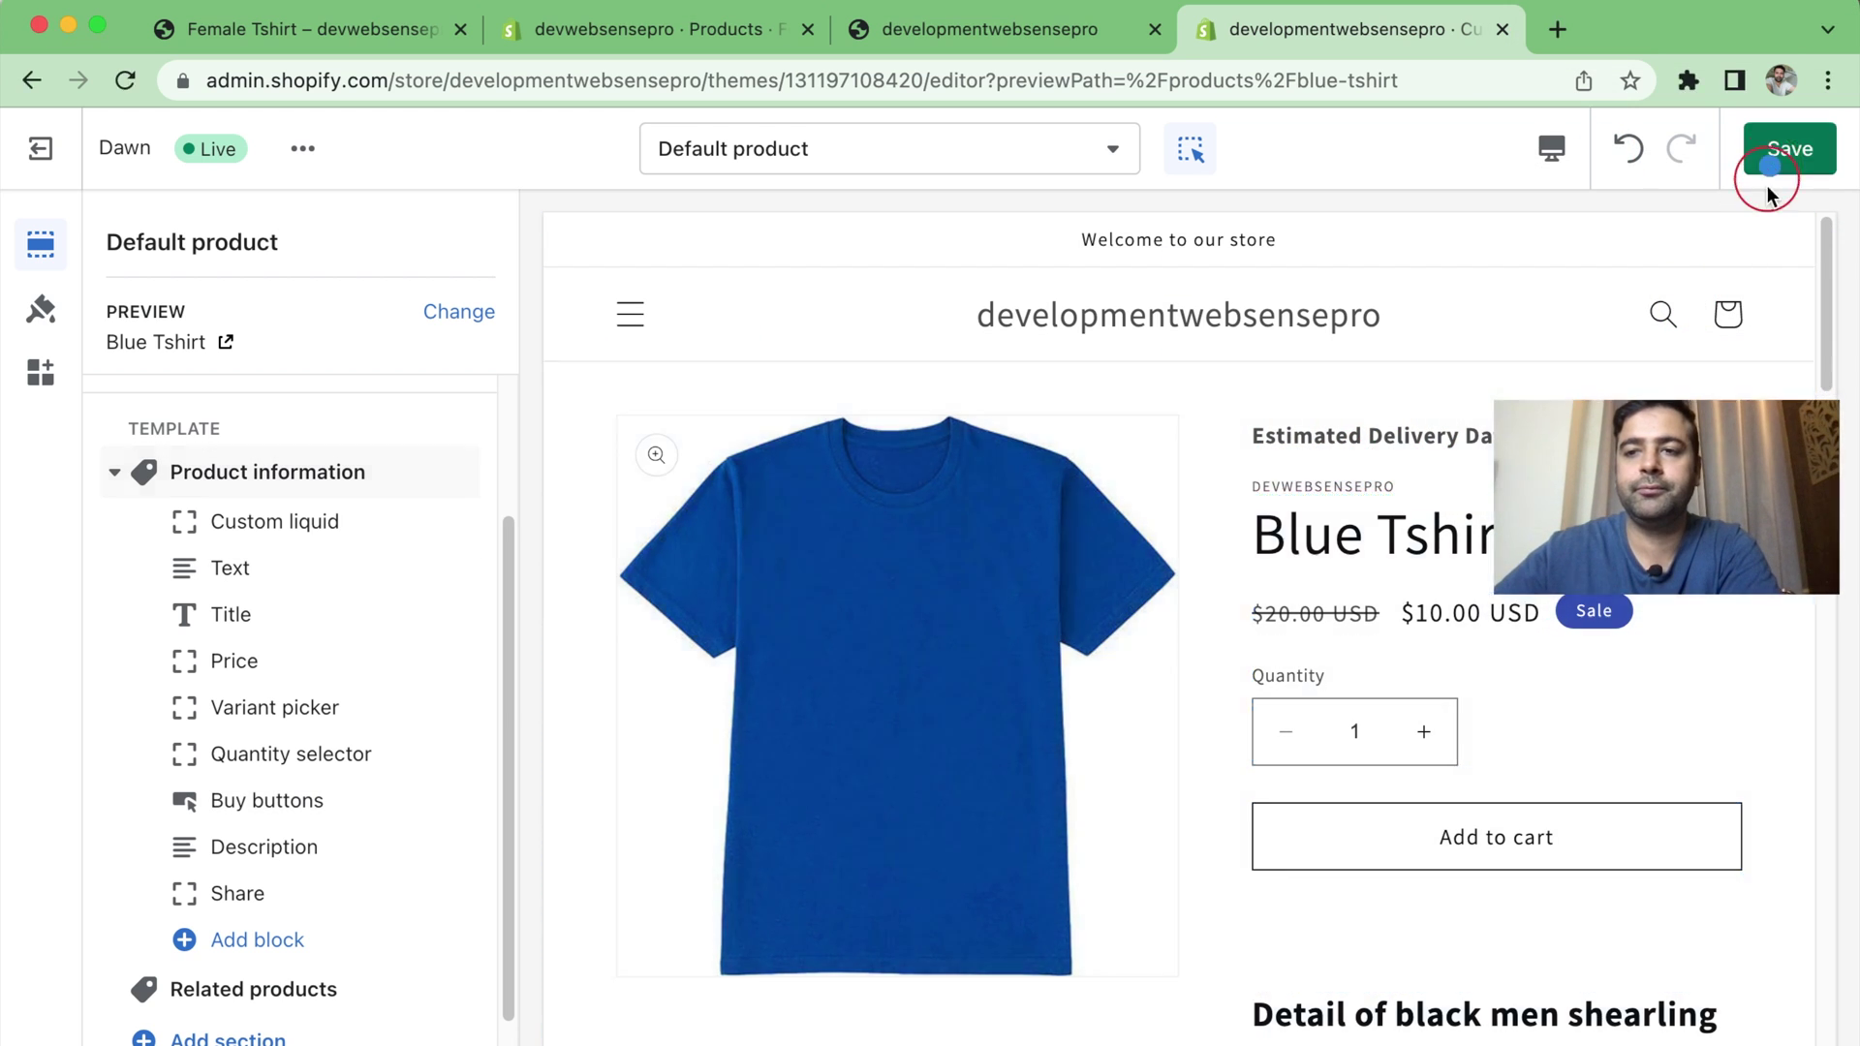
{"action": "left_click", "coordinate": [1802, 158]}
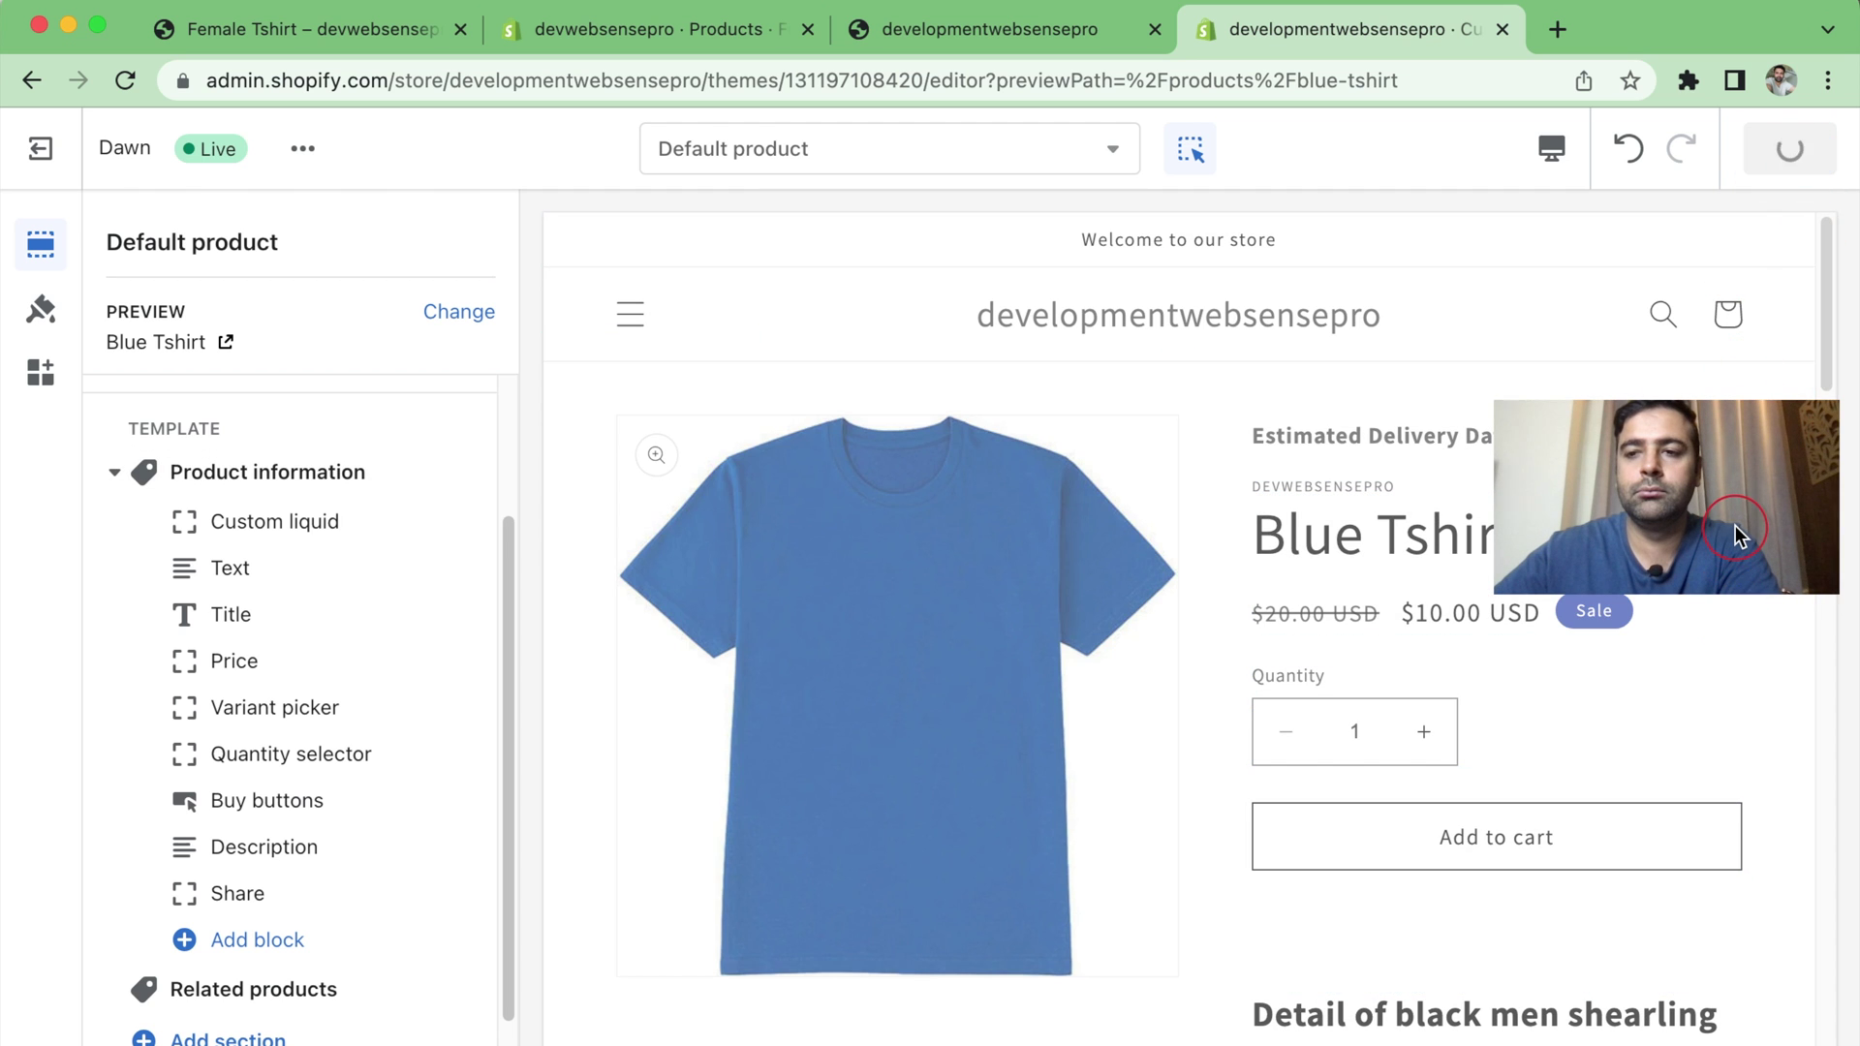
{"action": "mouse_move", "coordinate": [1736, 525]}
{"action": "left_mouse_down"}
{"action": "mouse_move", "coordinate": [1722, 350]}
{"action": "mouse_move", "coordinate": [1750, 237]}
{"action": "left_mouse_up"}
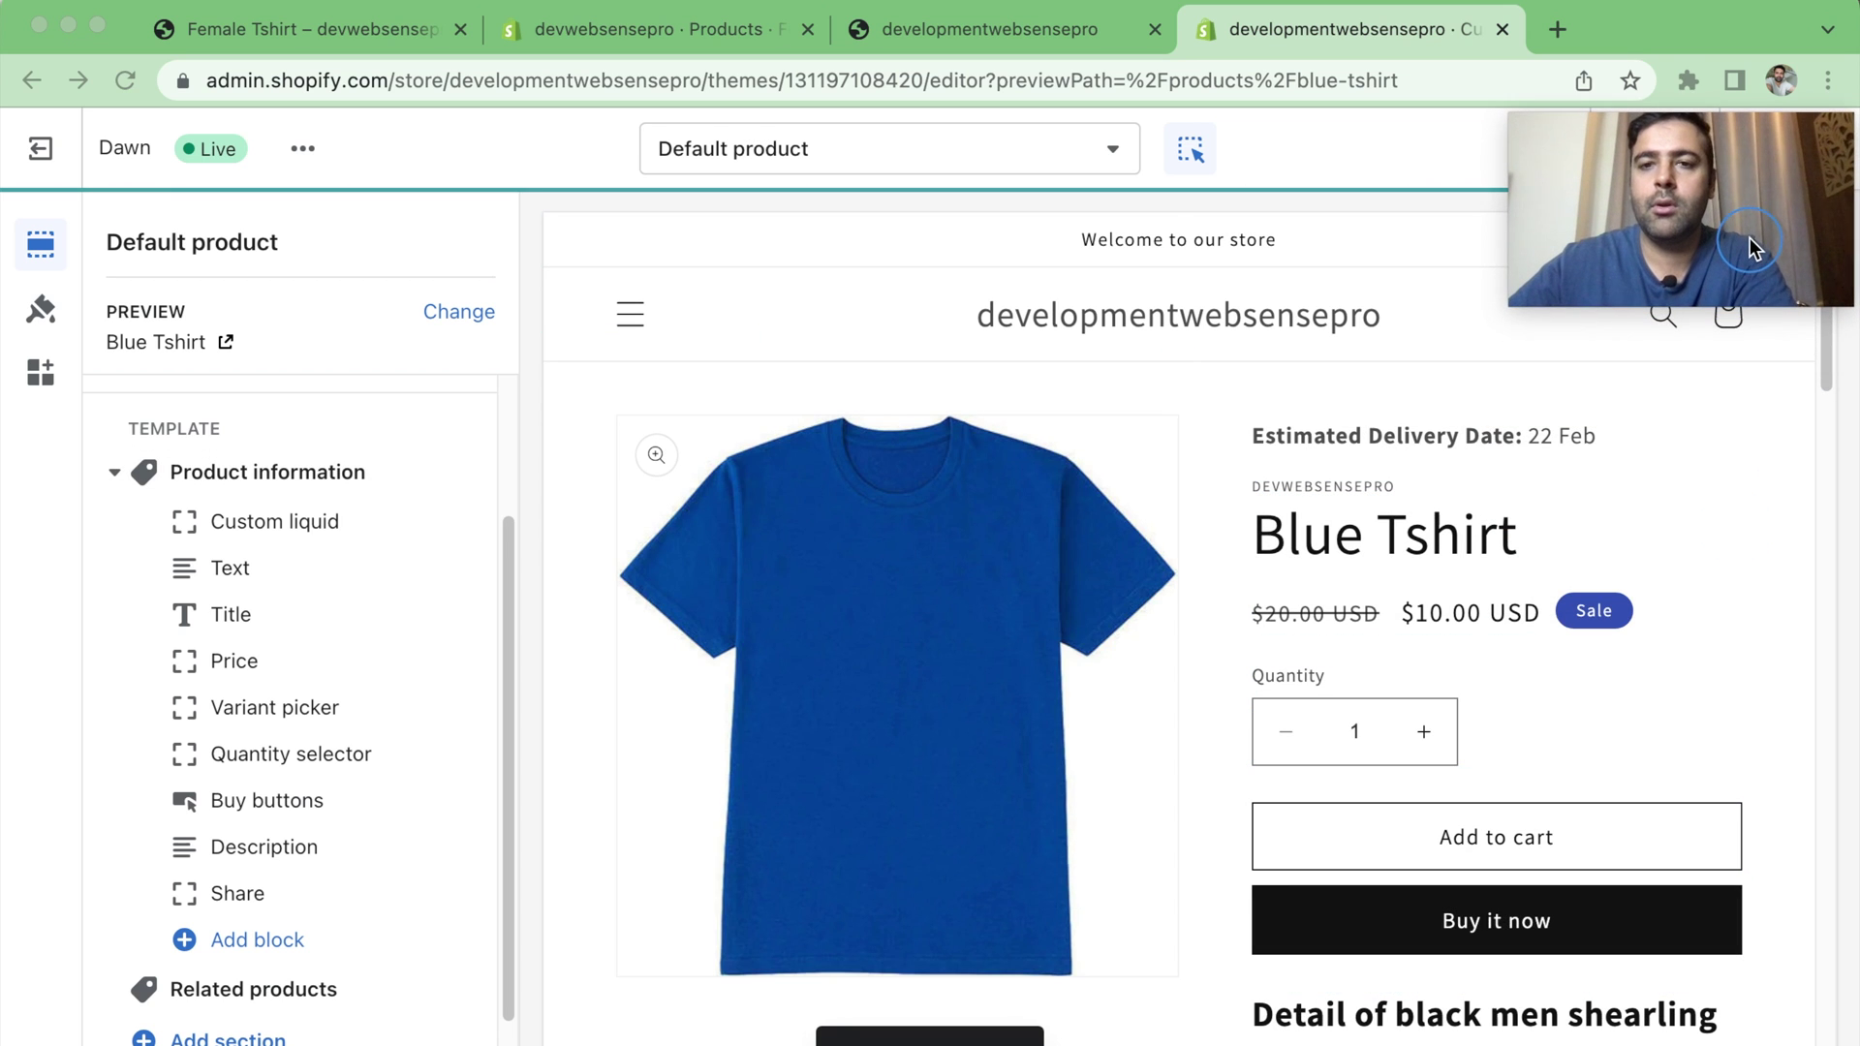
Step: Open the storefront Blue Tshirt page from Featured products and check its 'Estimated Delivery Date: 22 Feb' line
{"action": "left_click", "coordinate": [958, 42]}
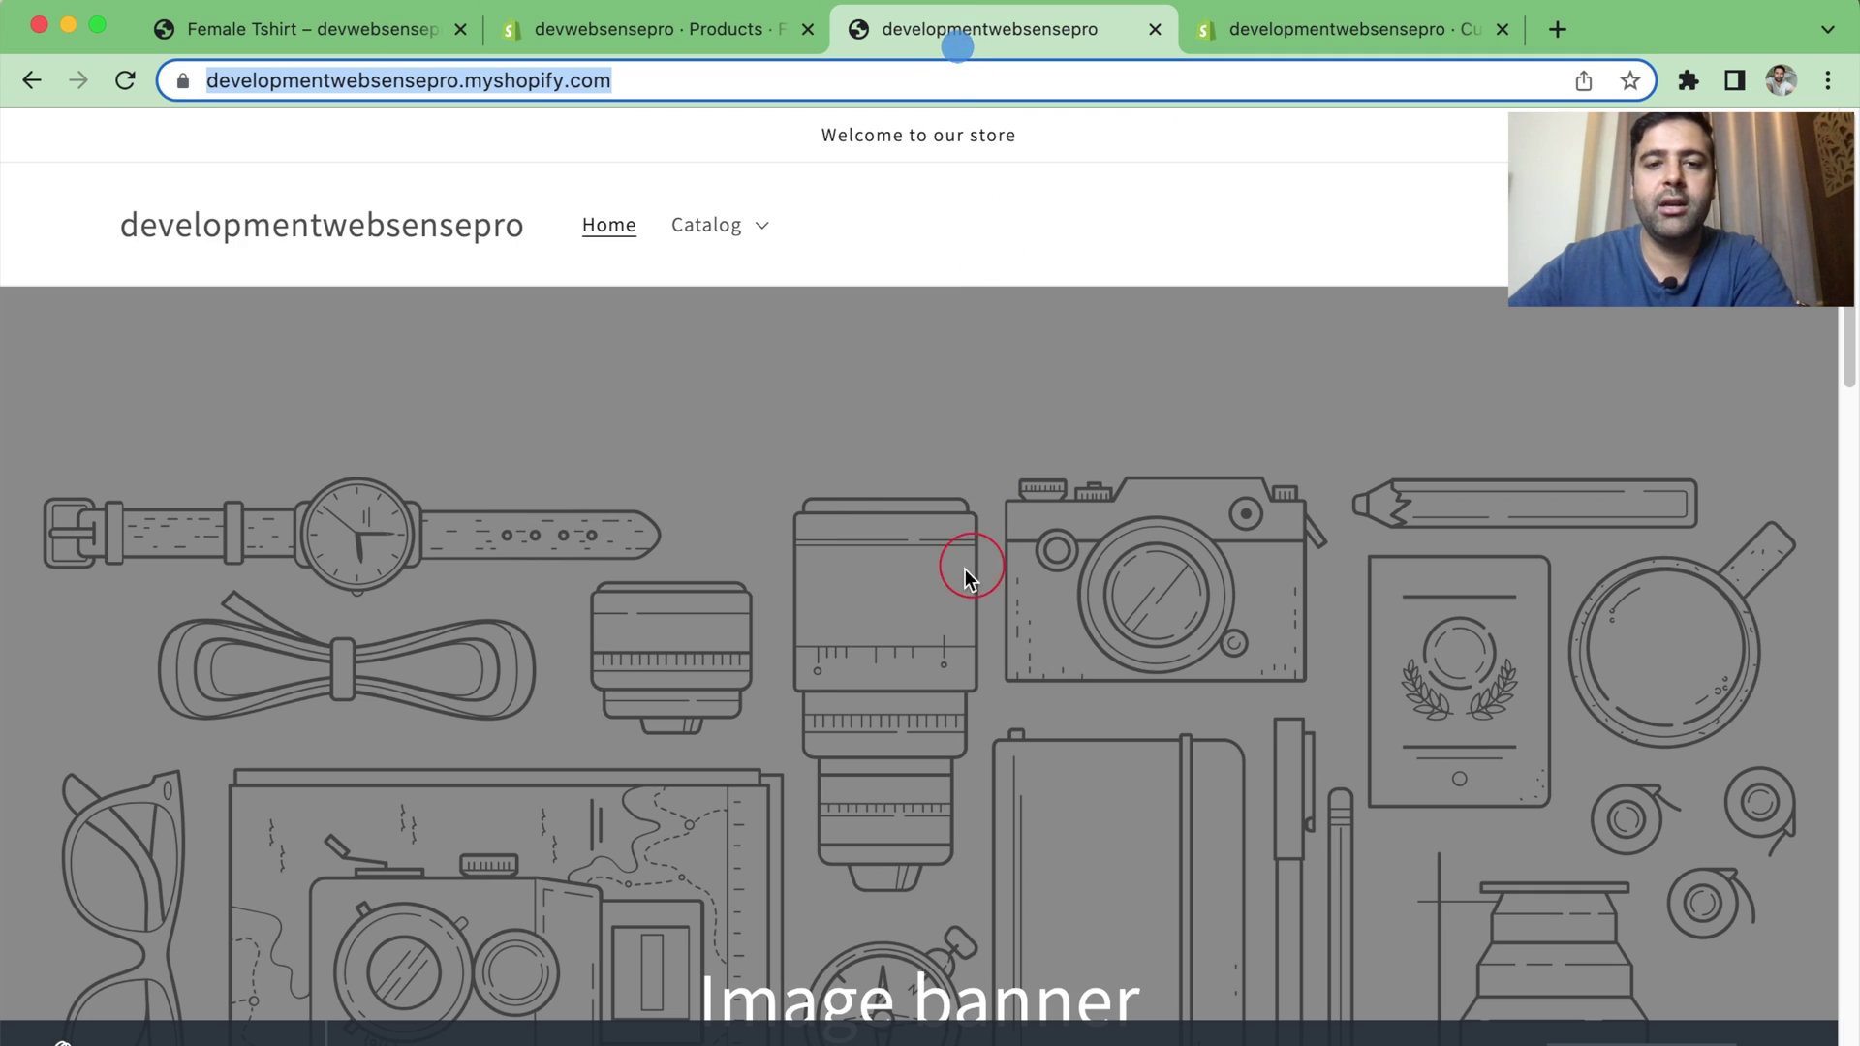
{"action": "scroll", "coordinate": [966, 568], "scroll_direction": "down", "scroll_amount": 5}
{"action": "scroll", "coordinate": [1081, 511], "scroll_direction": "down", "scroll_amount": 2}
{"action": "scroll", "coordinate": [885, 553], "scroll_direction": "down", "scroll_amount": 1}
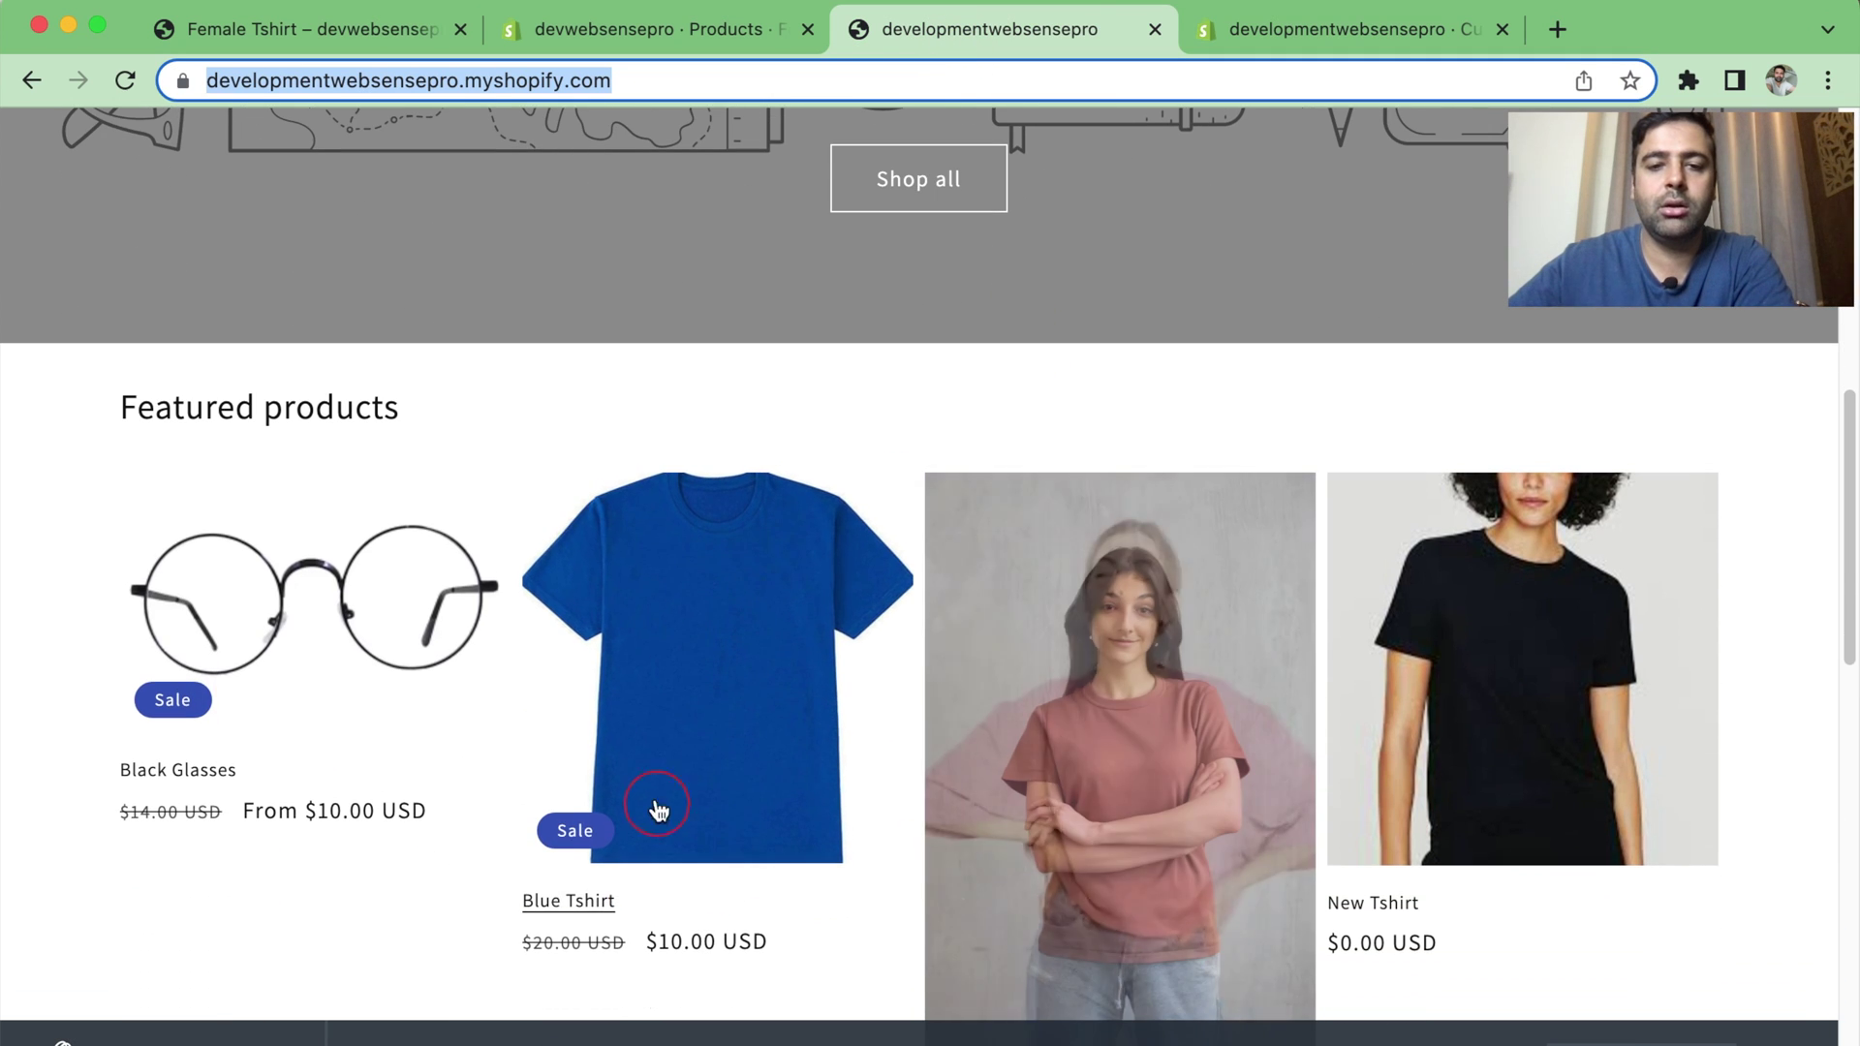
{"action": "left_click", "coordinate": [671, 675]}
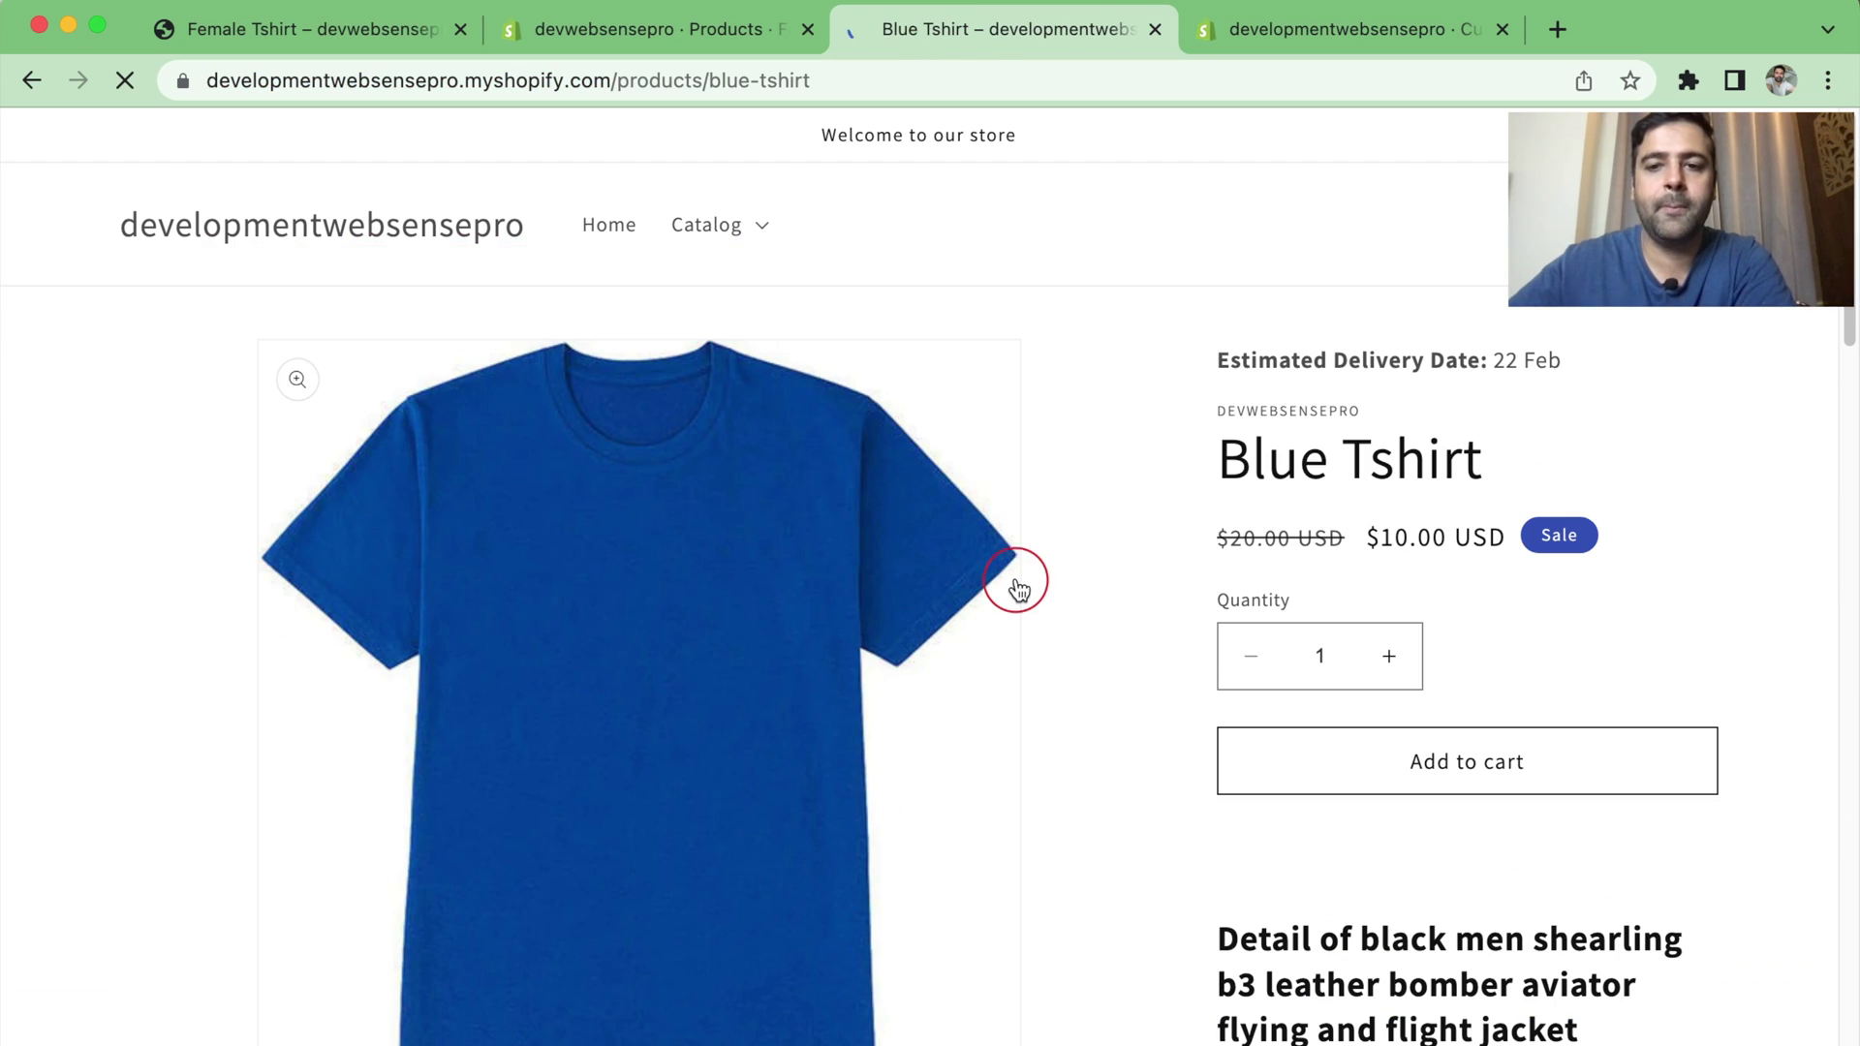
{"action": "left_click_drag", "start_coordinate": [1215, 363], "coordinate": [1570, 370]}
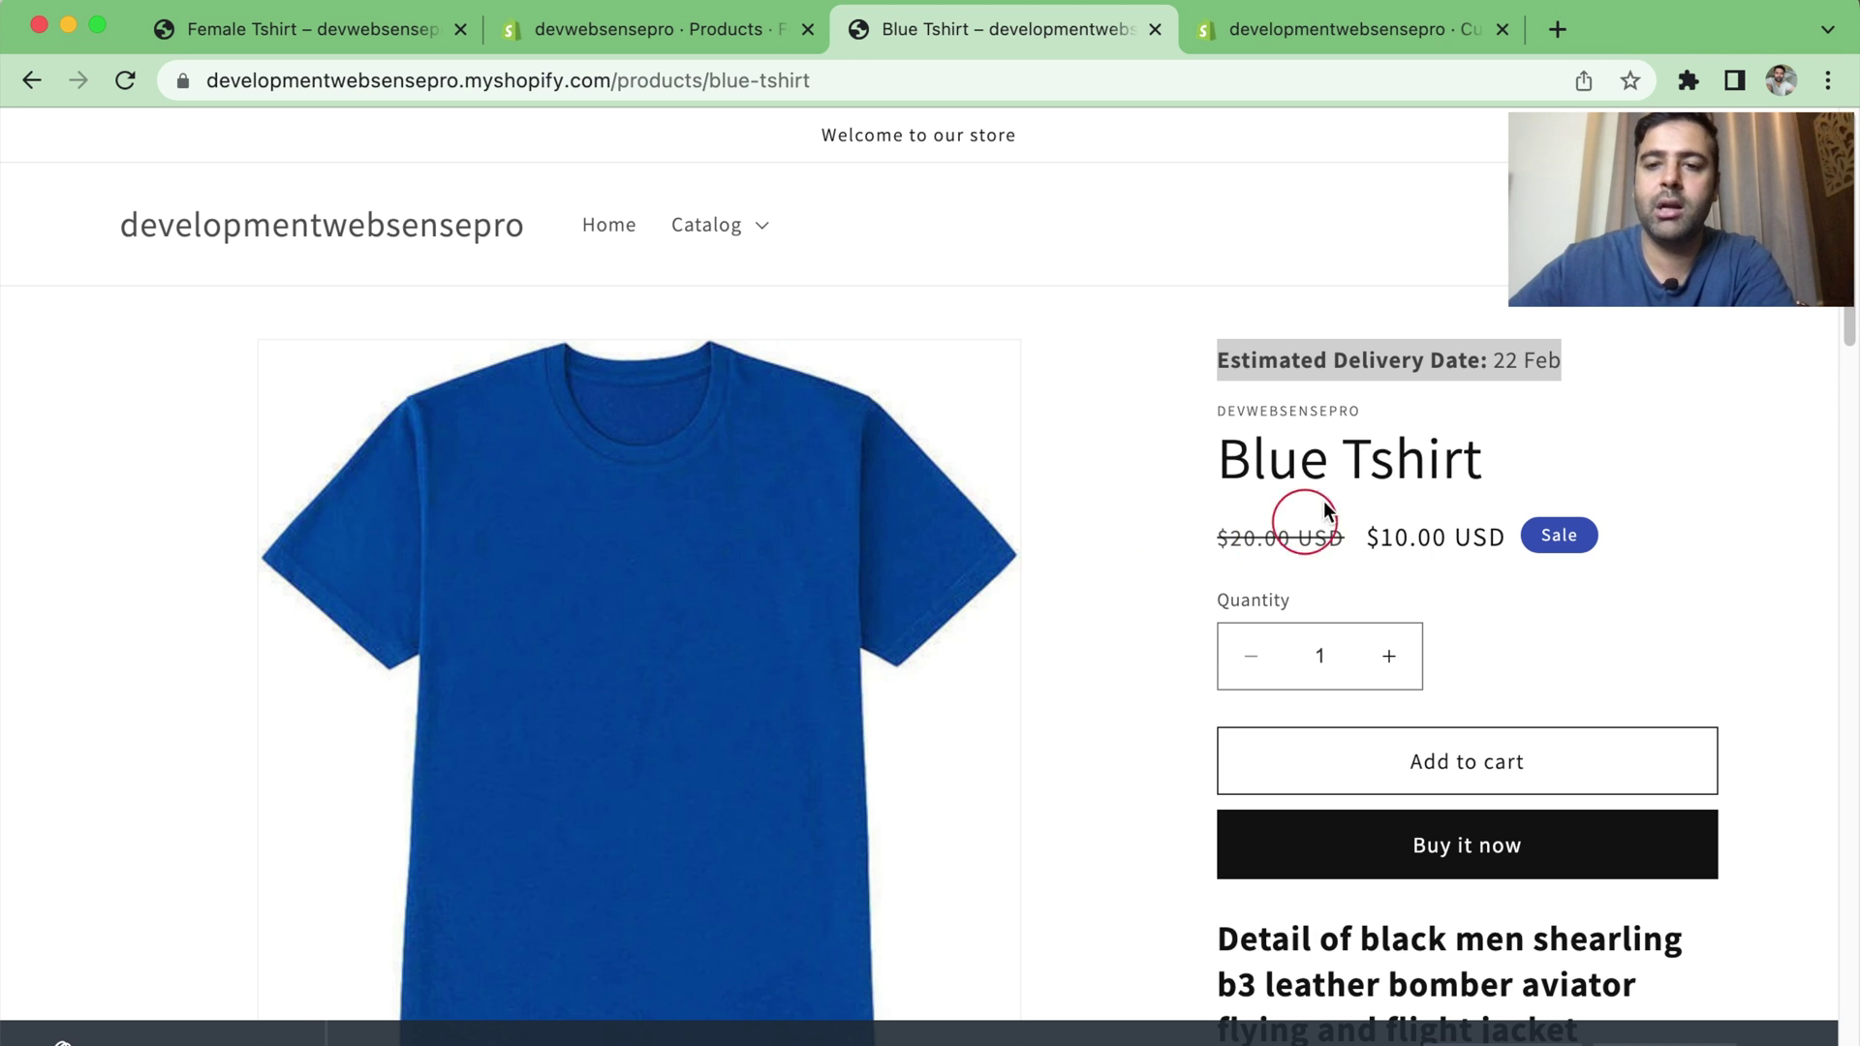
{"action": "left_click", "coordinate": [1325, 345]}
{"action": "left_click_drag", "start_coordinate": [1219, 358], "coordinate": [1606, 359]}
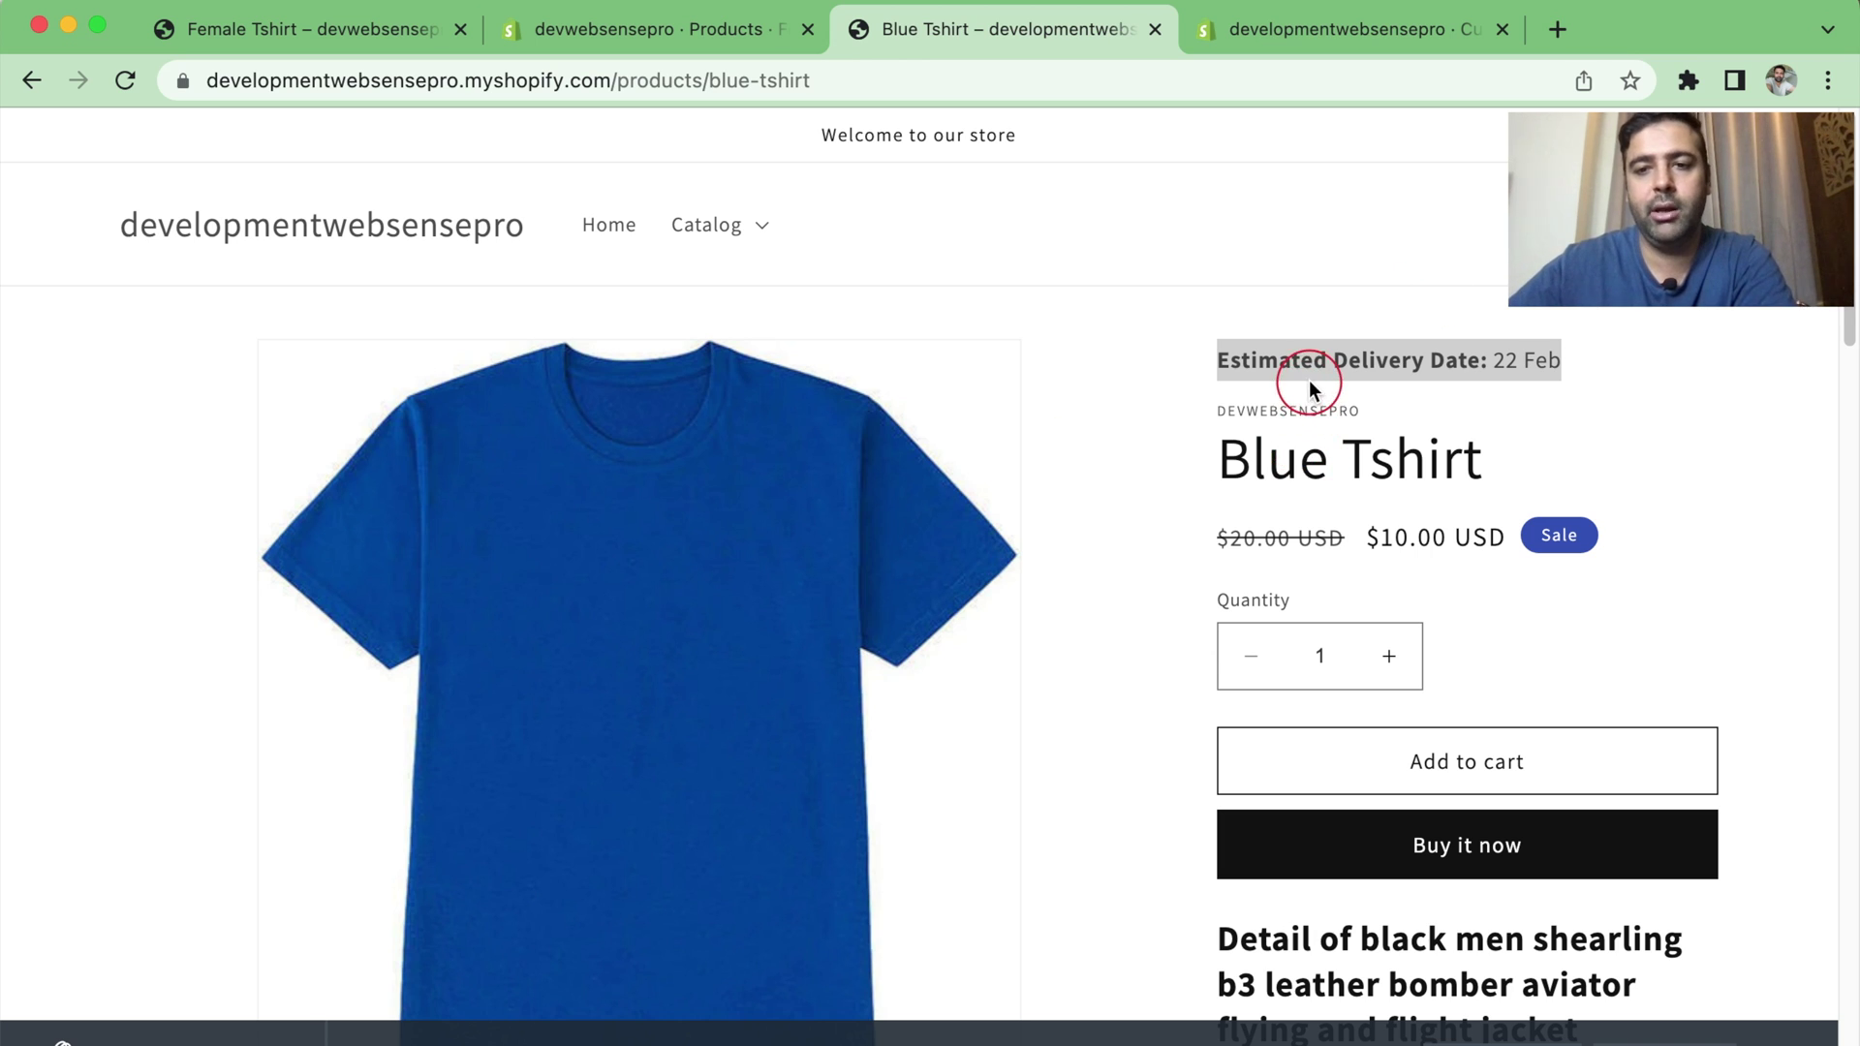
{"action": "left_click", "coordinate": [1349, 350]}
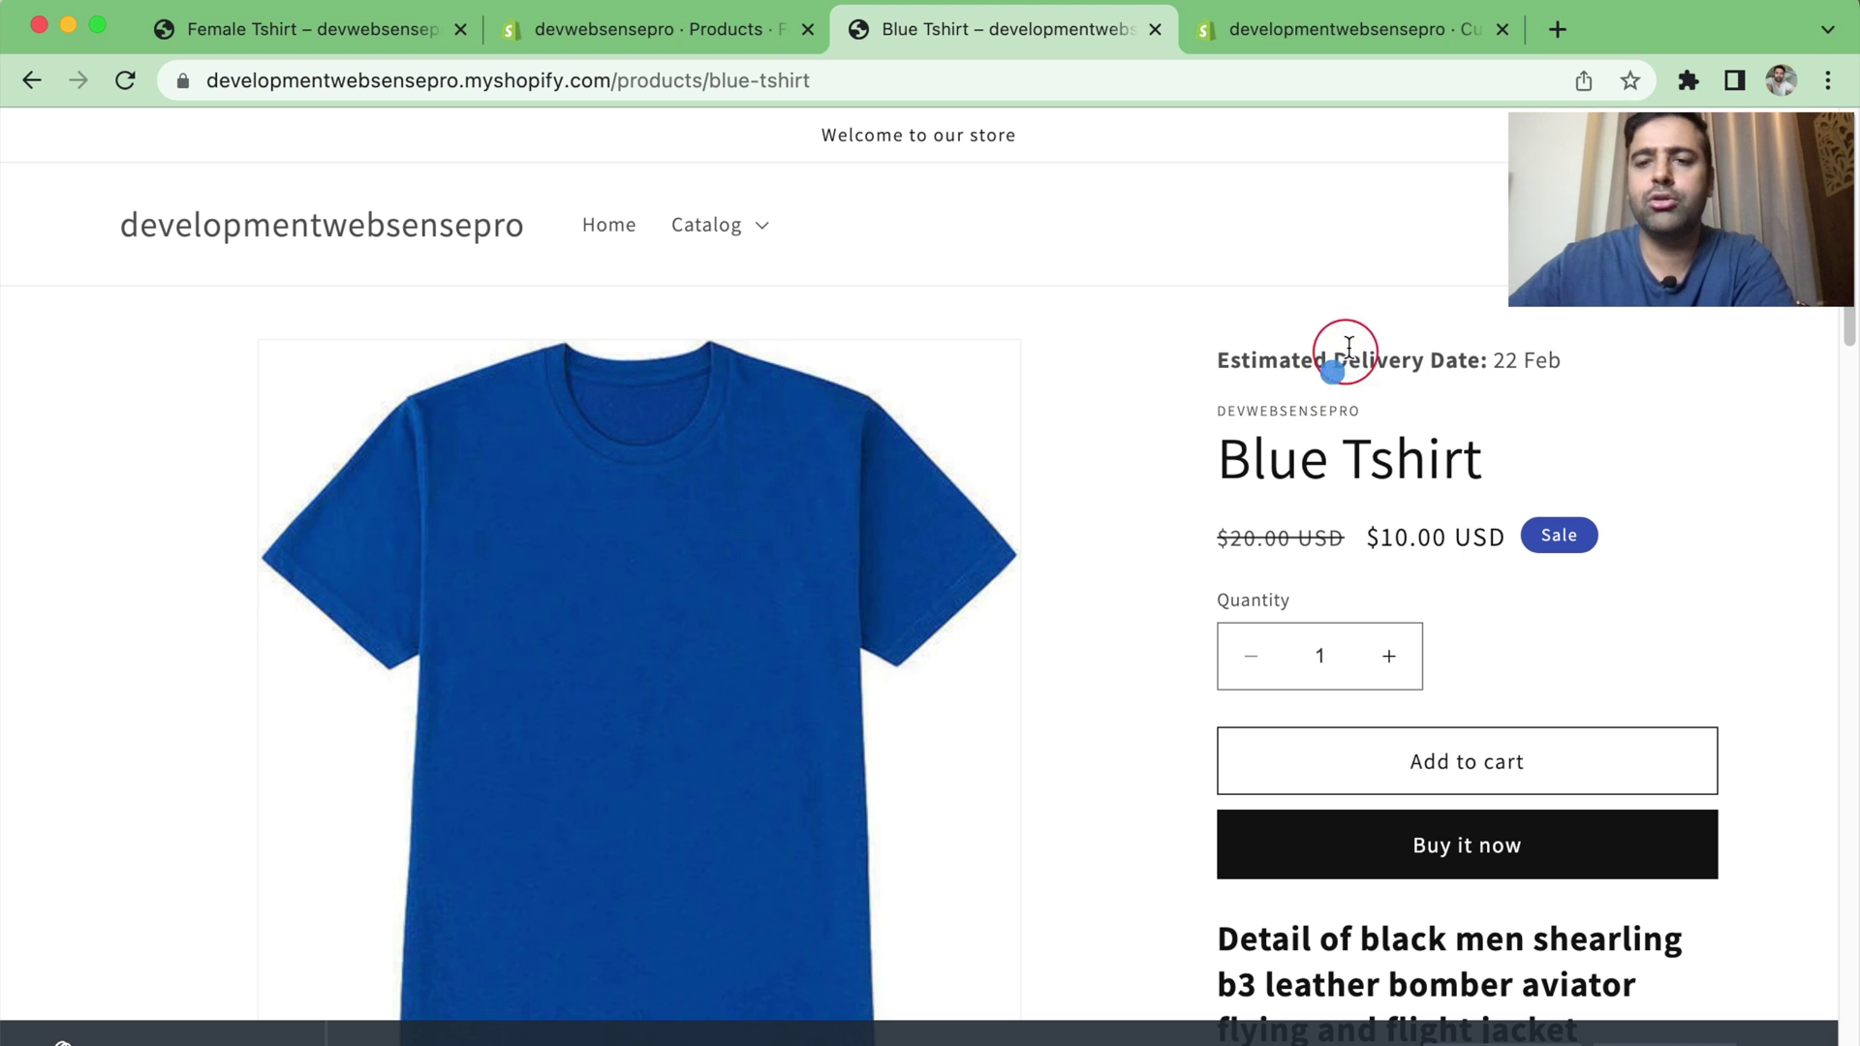
{"action": "left_click", "coordinate": [1554, 30]}
{"action": "type", "text": "emoji"}
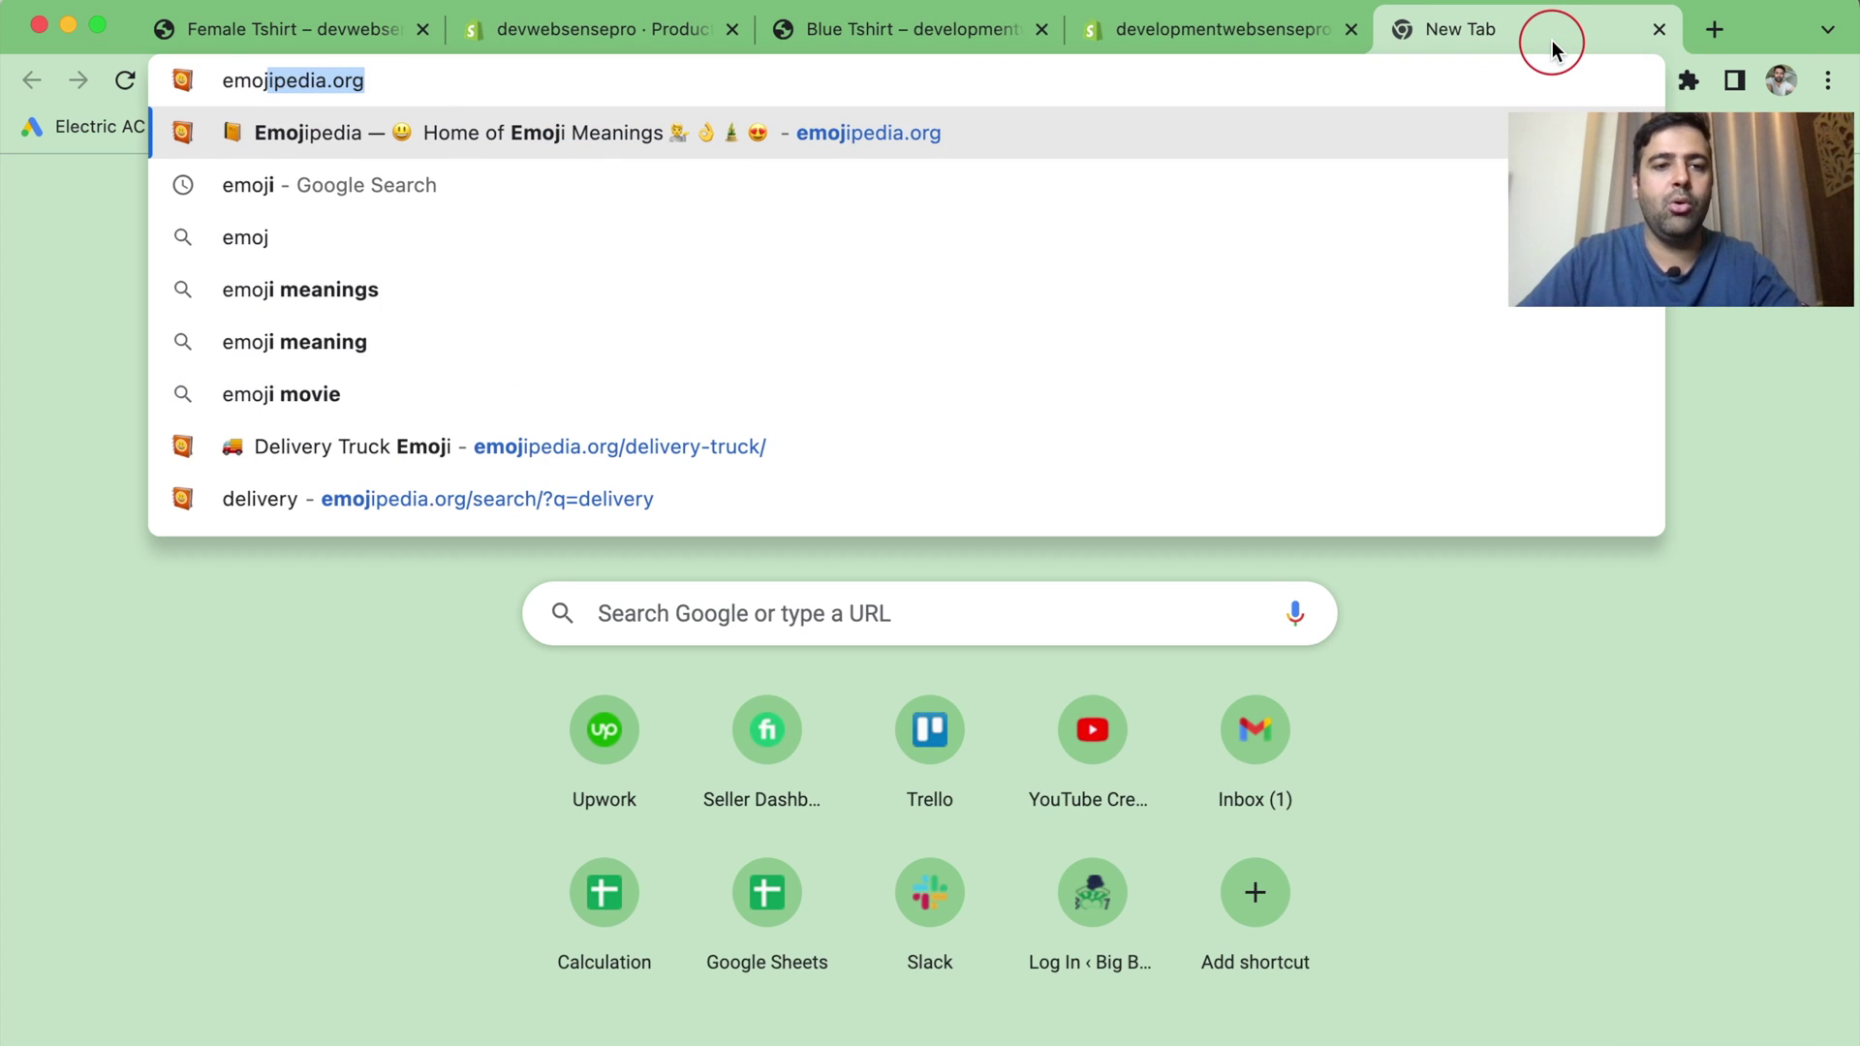
Step: Search emojipedia.org for 'delivery' and copy the Delivery Truck emoji
{"action": "key", "text": "Return"}
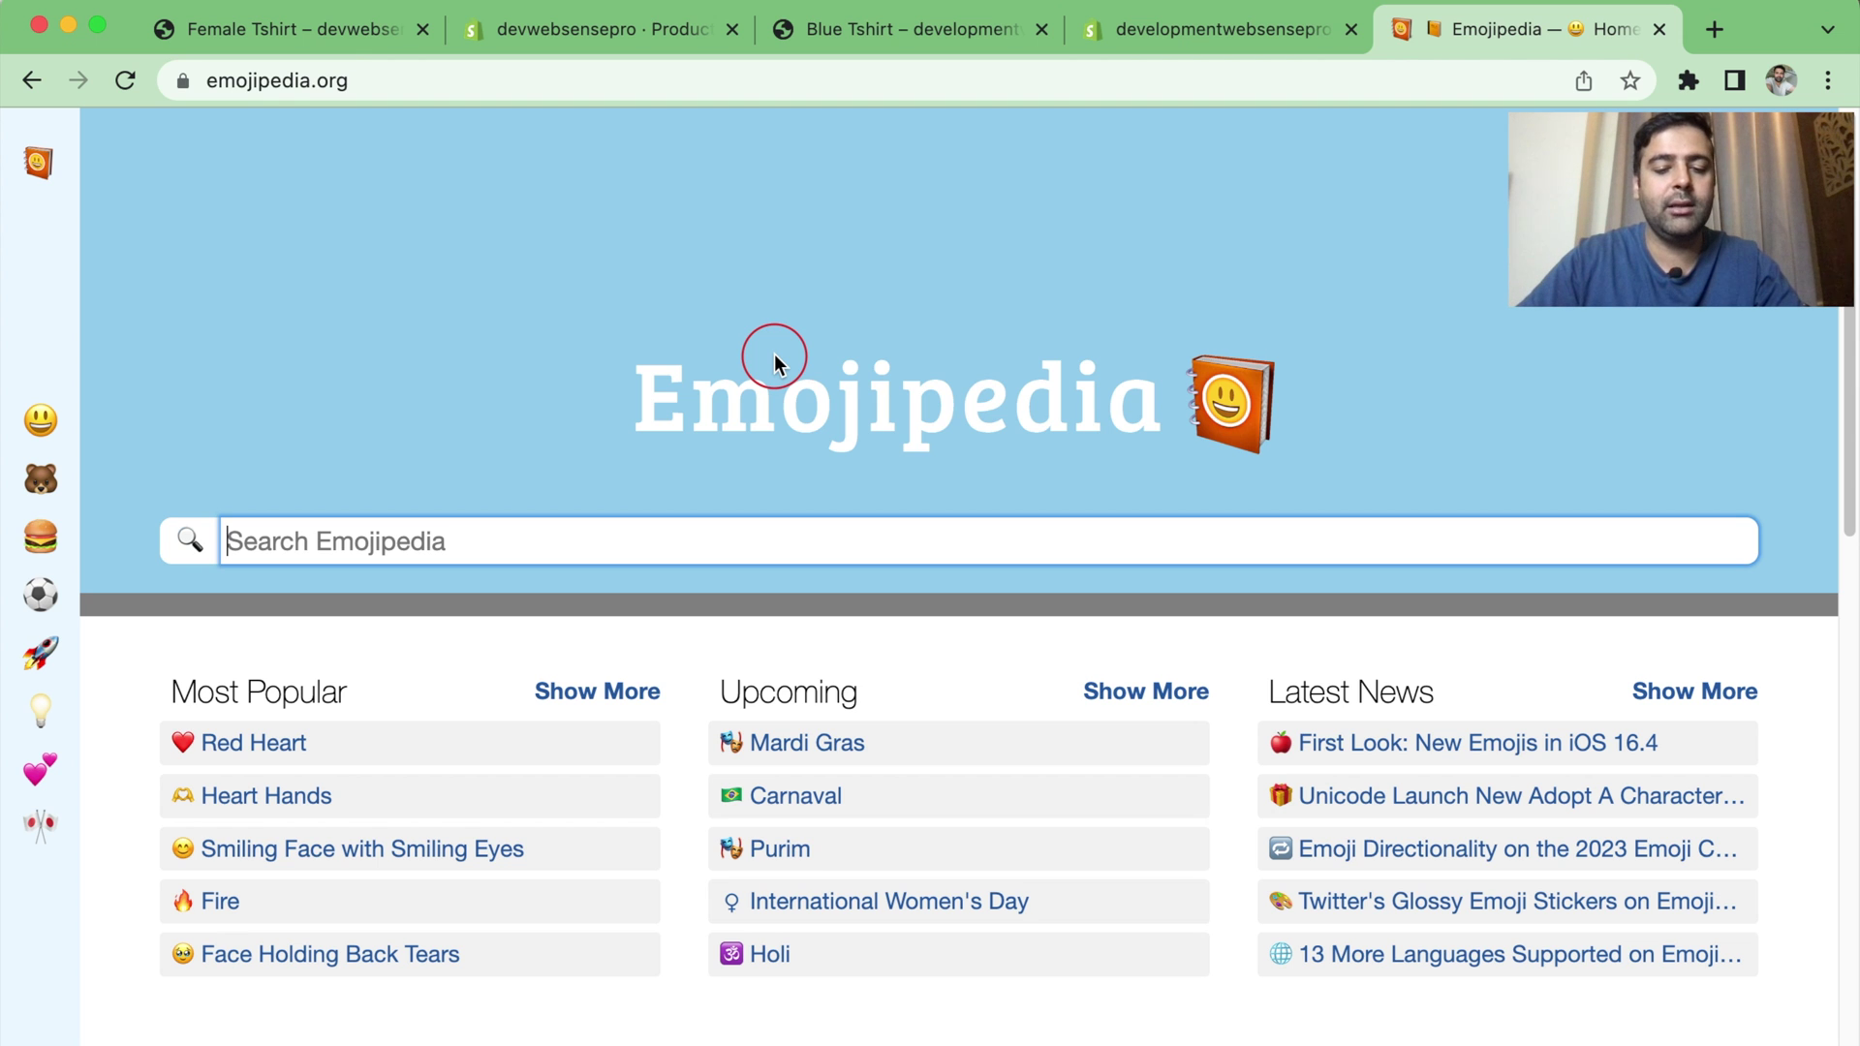
{"action": "type", "text": "deli"}
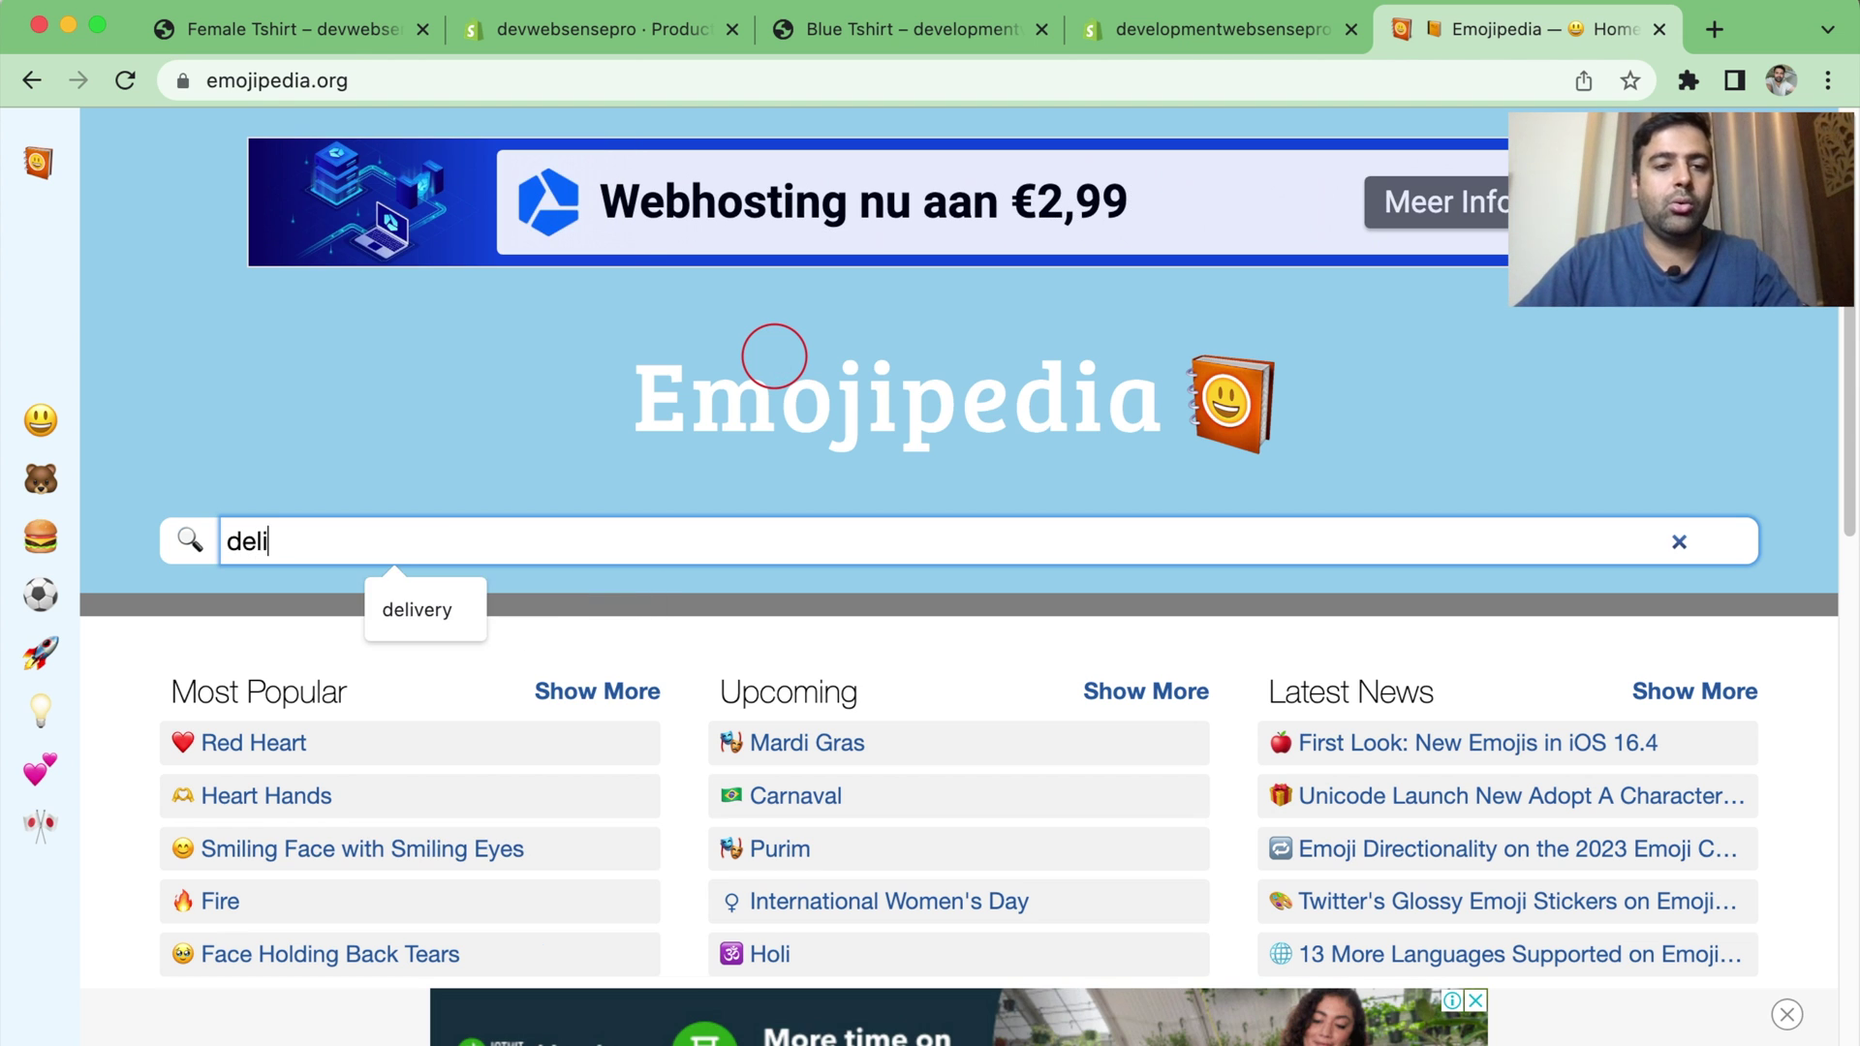
{"action": "type", "text": "very"}
{"action": "key", "text": "Return"}
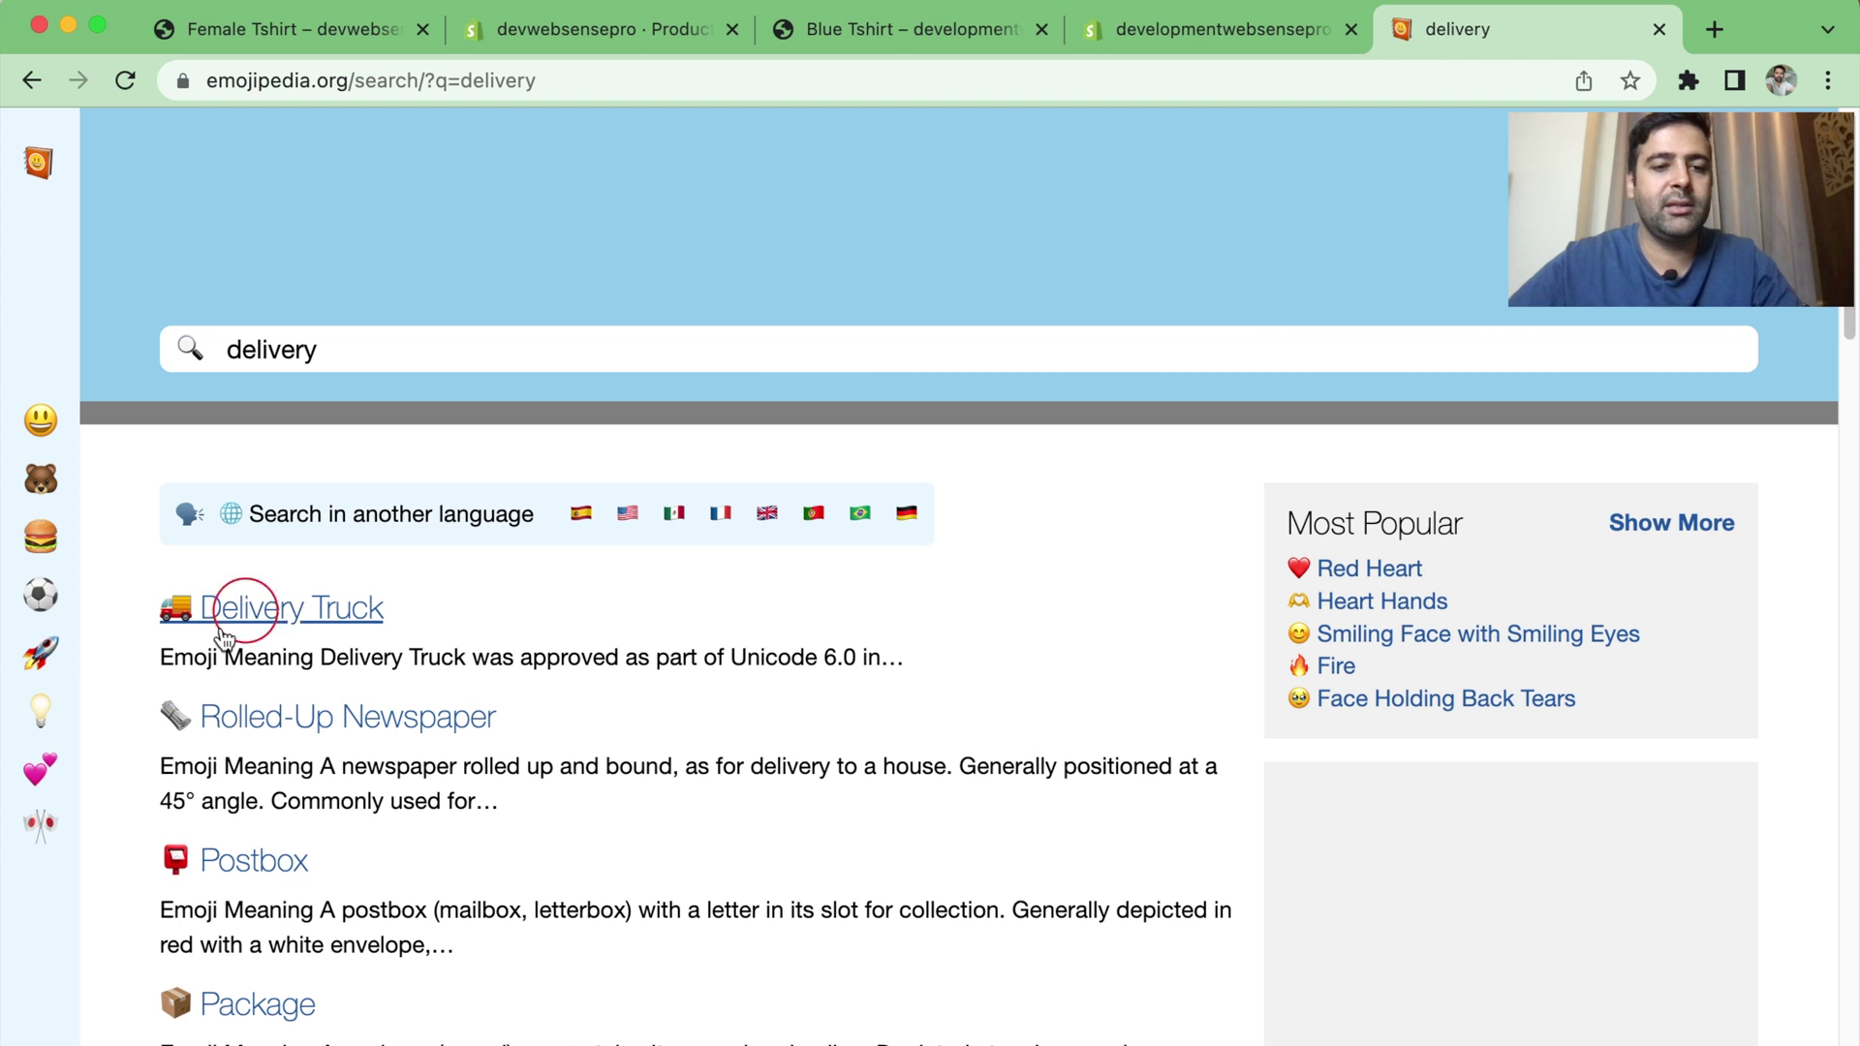
{"action": "left_click", "coordinate": [262, 617]}
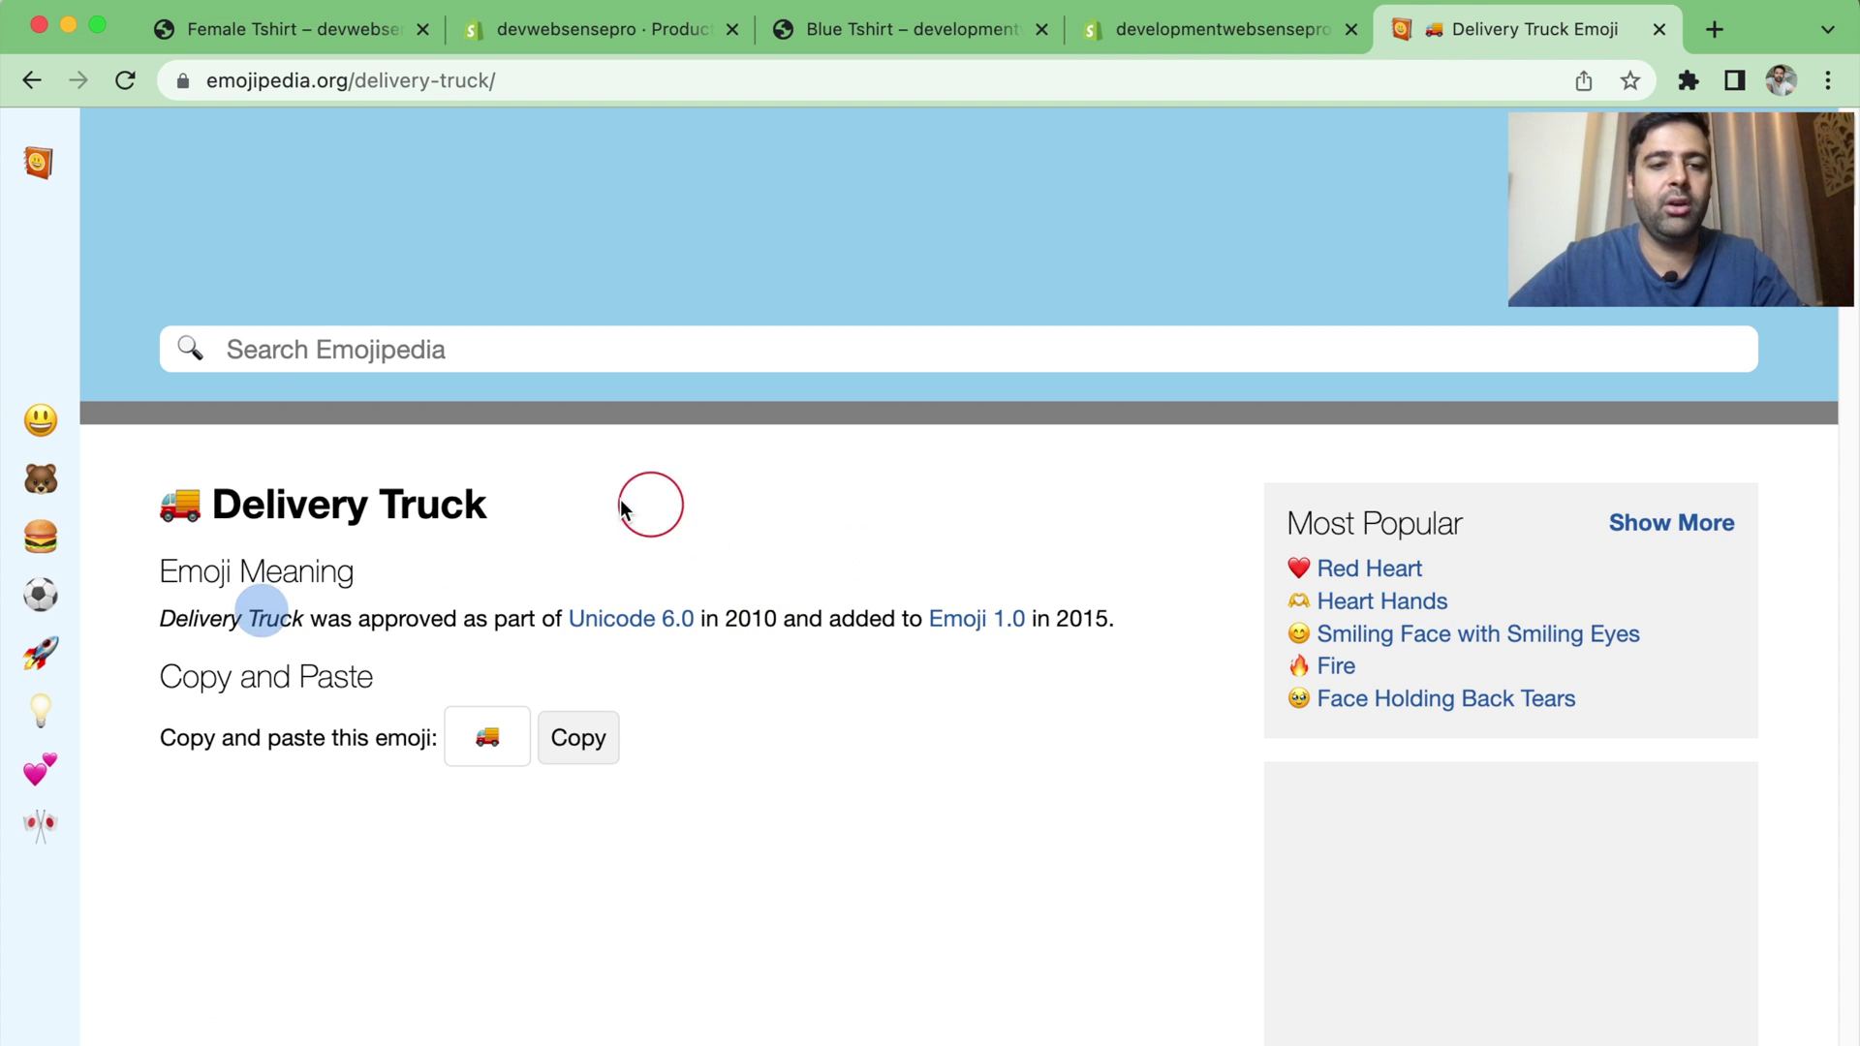
{"action": "left_click", "coordinate": [574, 740]}
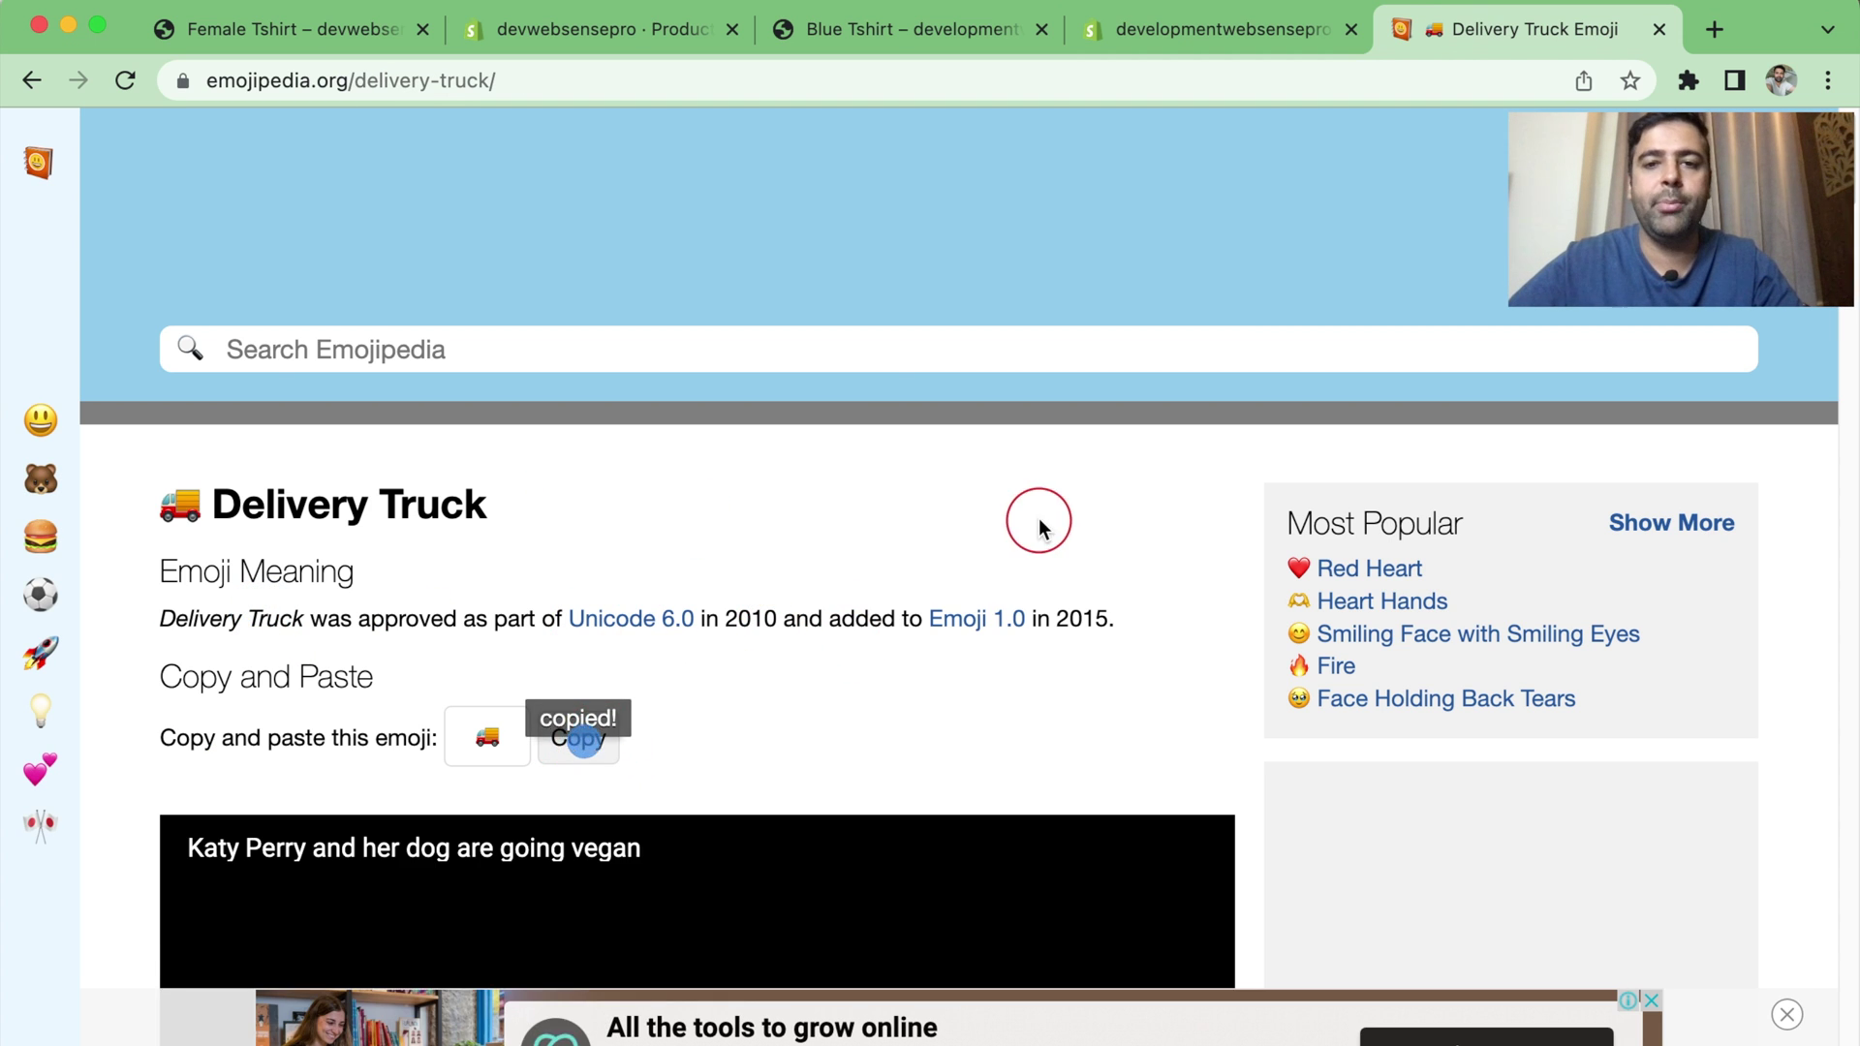
{"action": "left_click", "coordinate": [1208, 40]}
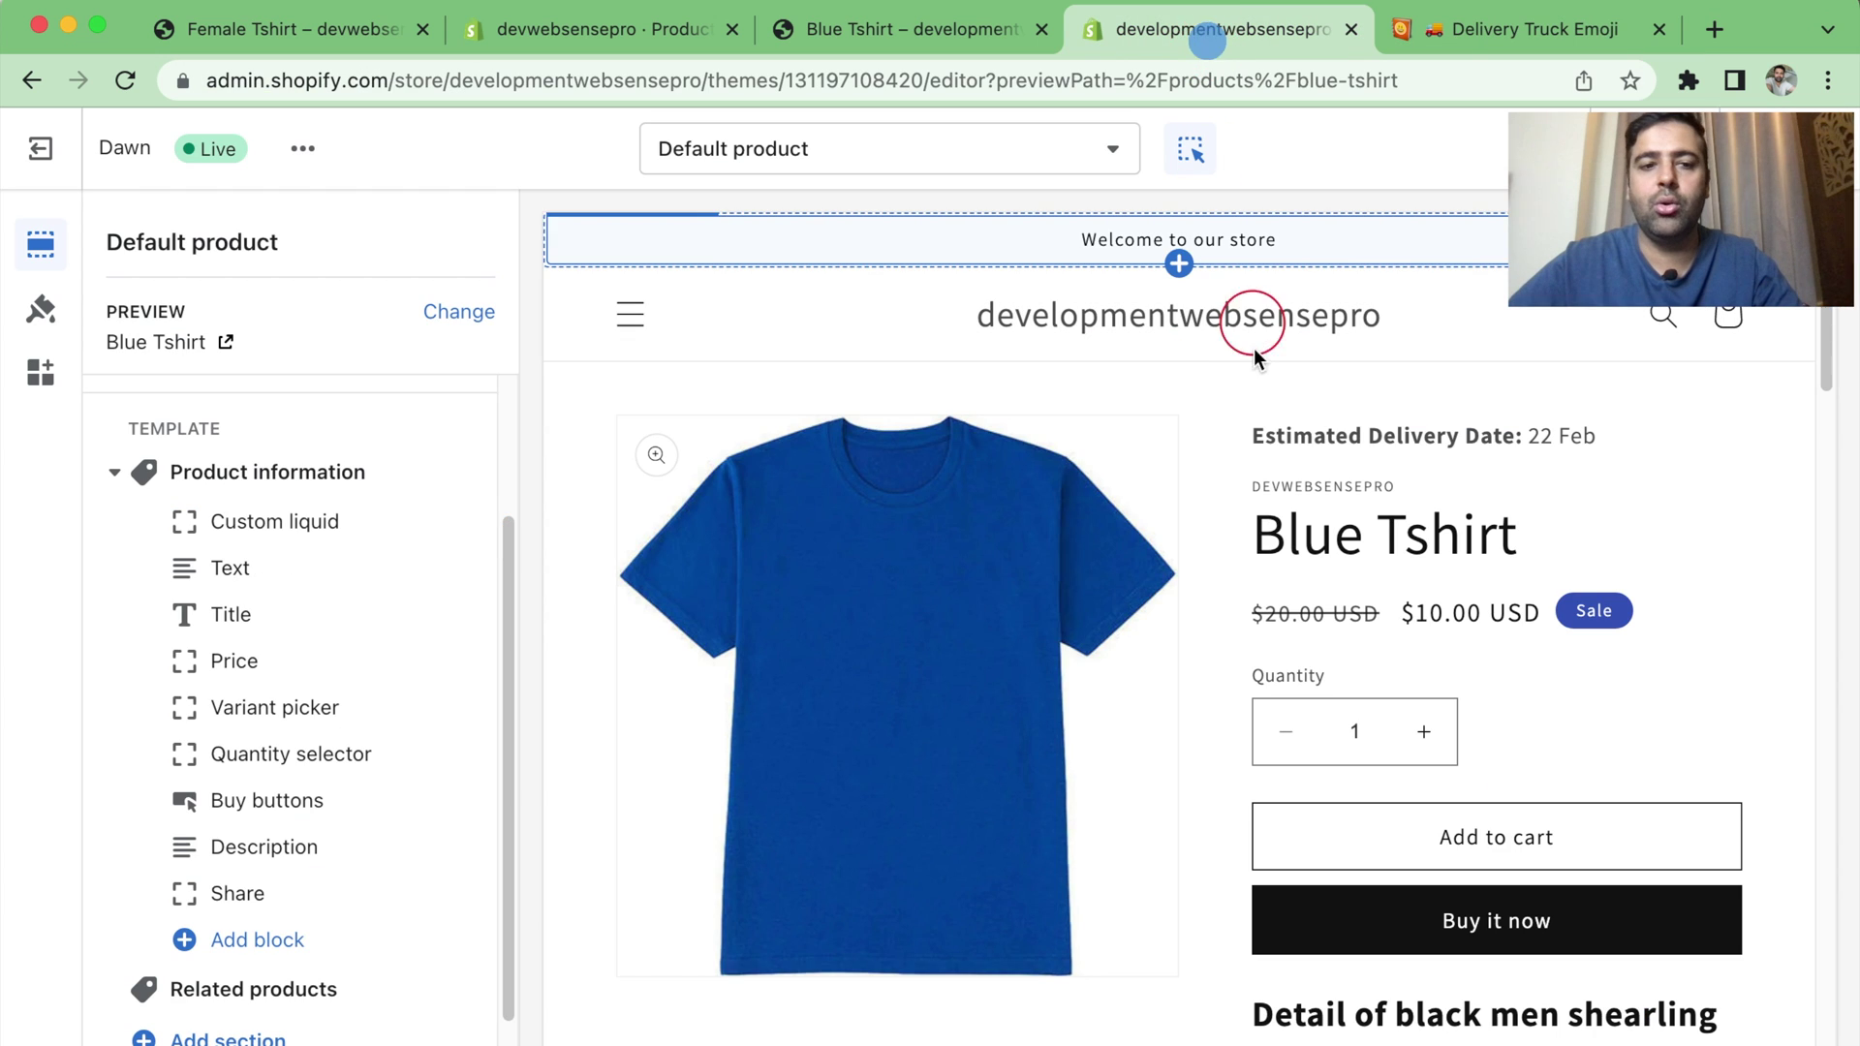
Step: Paste the truck emoji before 'Estimated Delivery Date:' in the Custom liquid code and save the theme
{"action": "left_click", "coordinate": [326, 537]}
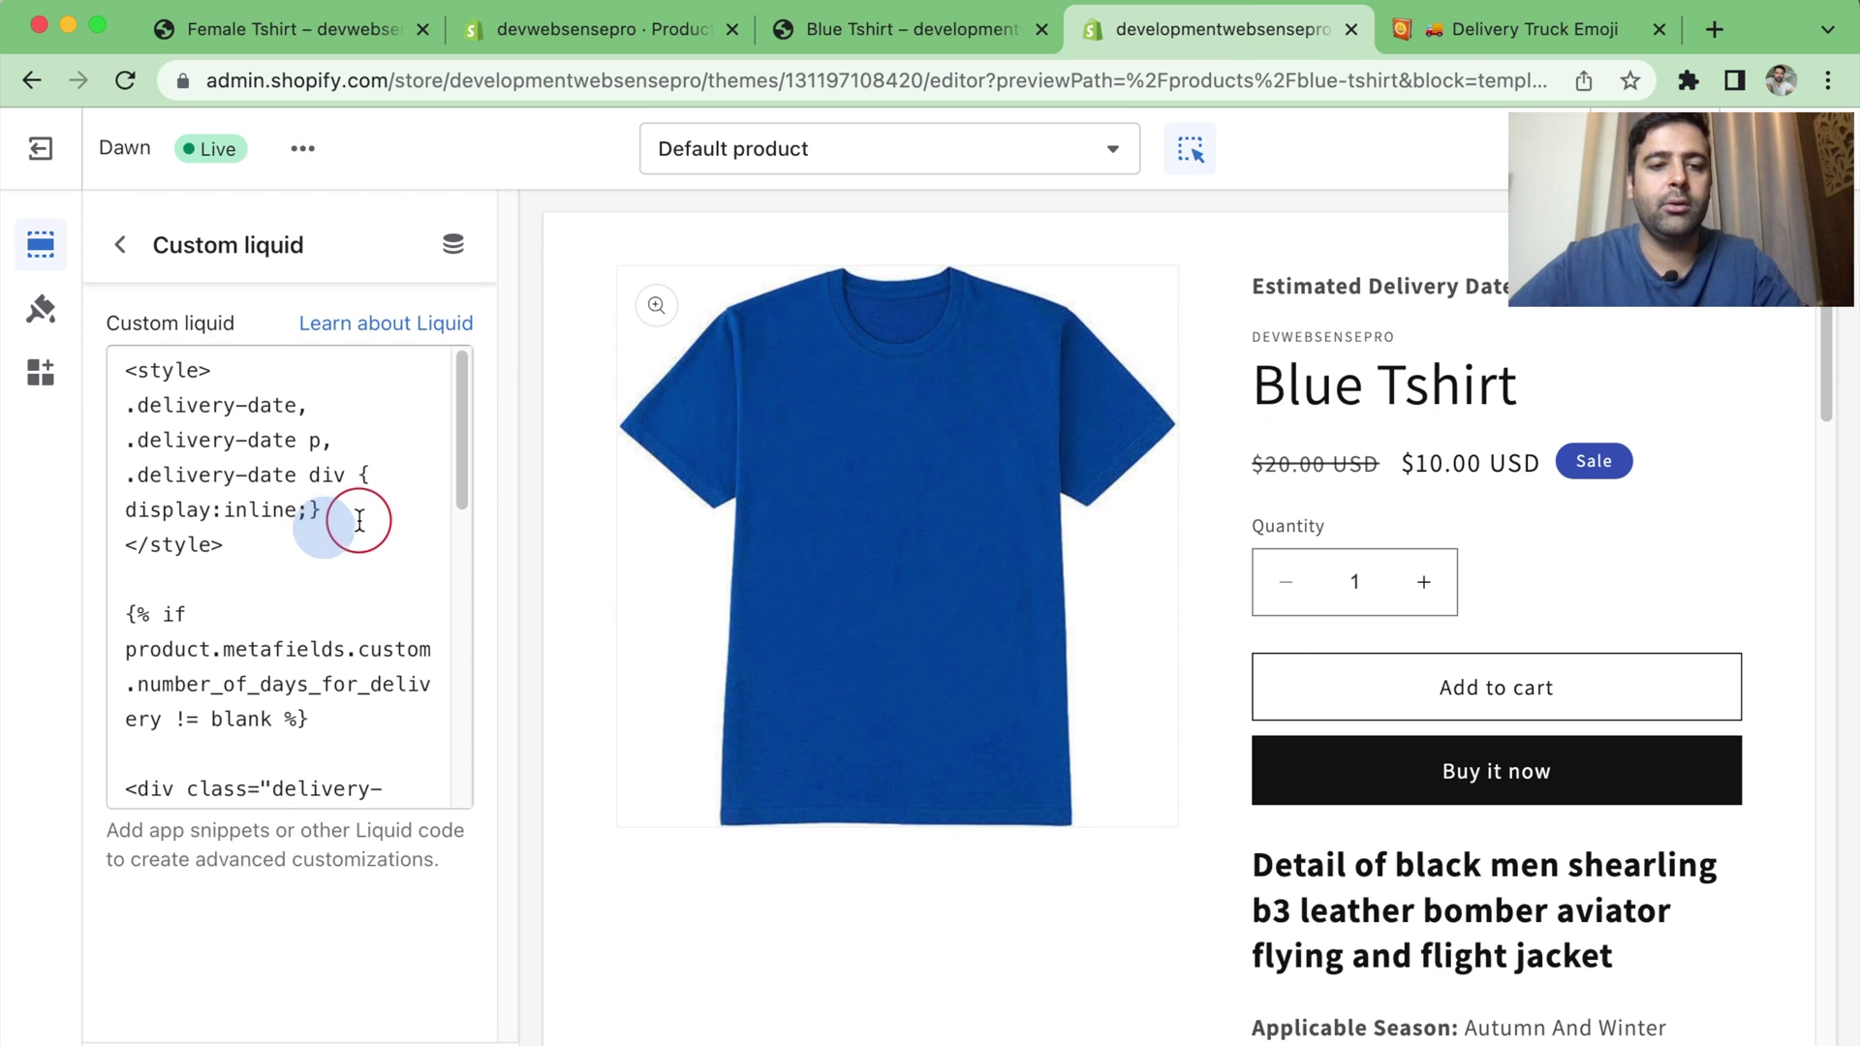
{"action": "scroll", "coordinate": [360, 516], "scroll_direction": "down", "scroll_amount": 2}
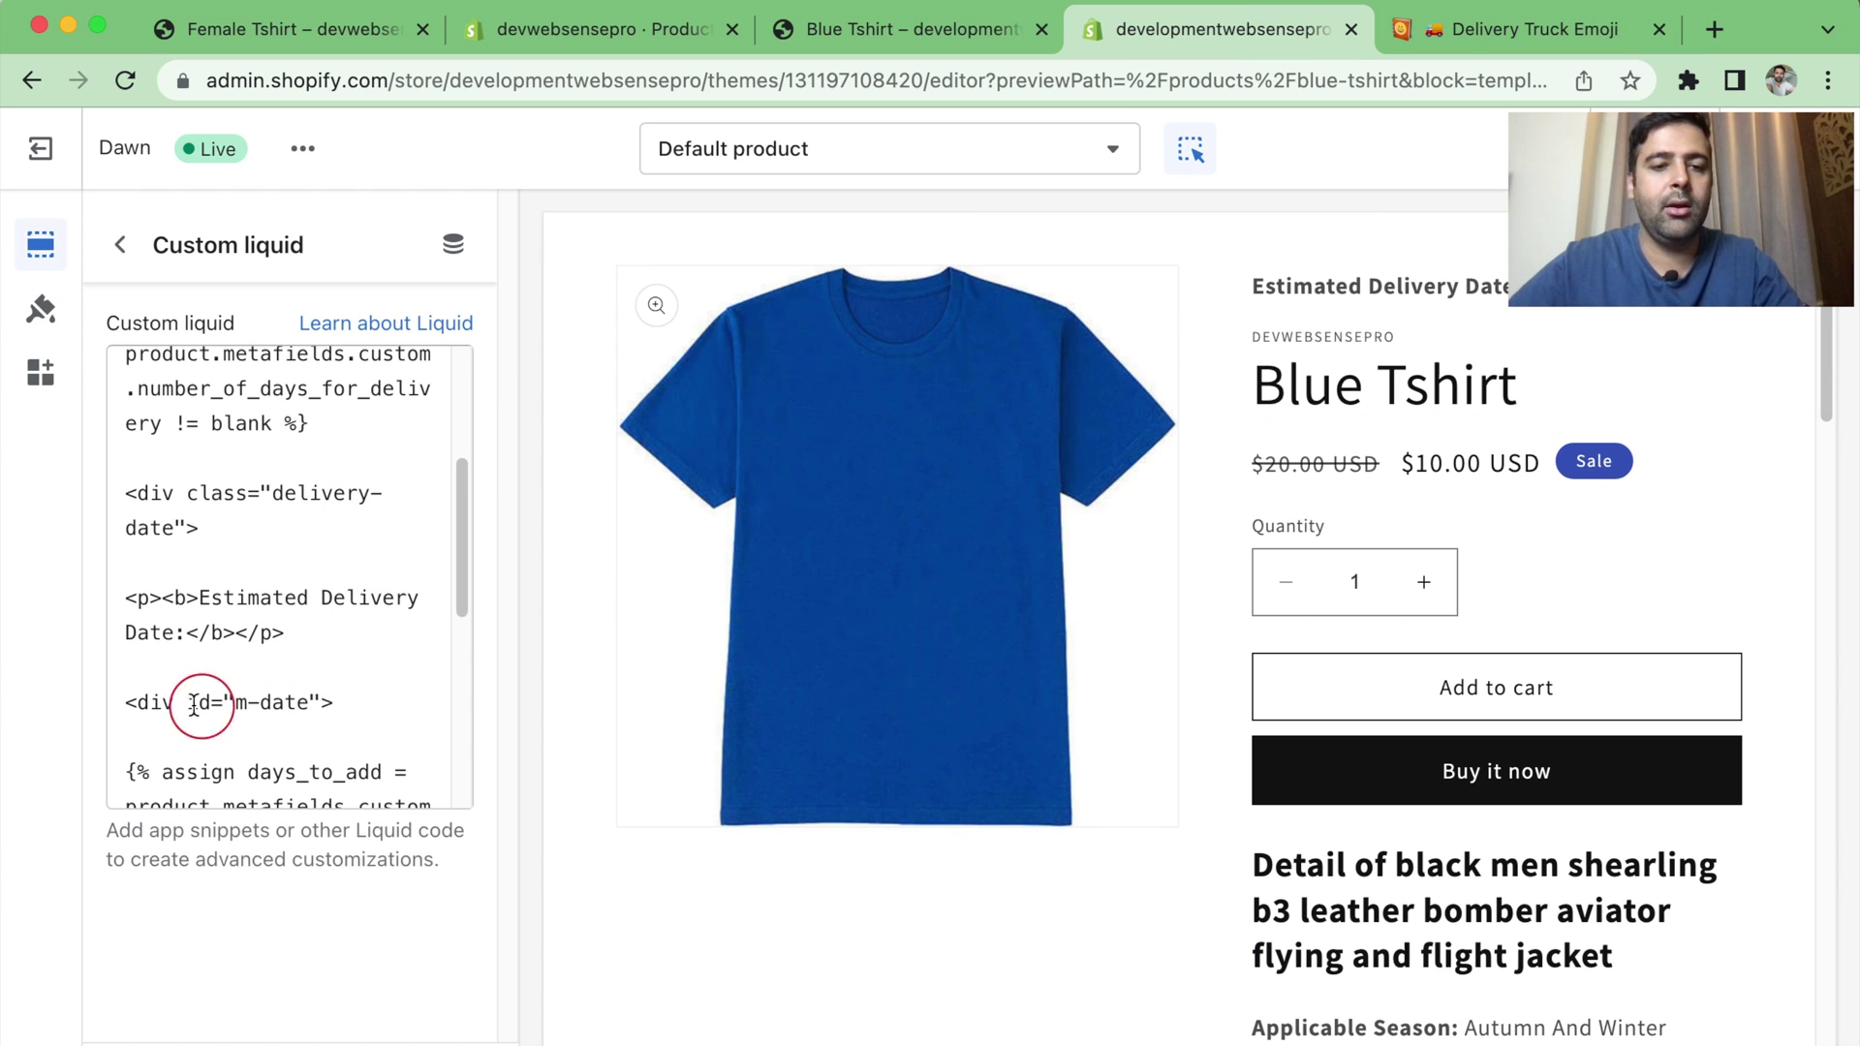
{"action": "left_click_drag", "start_coordinate": [187, 640], "coordinate": [194, 601]}
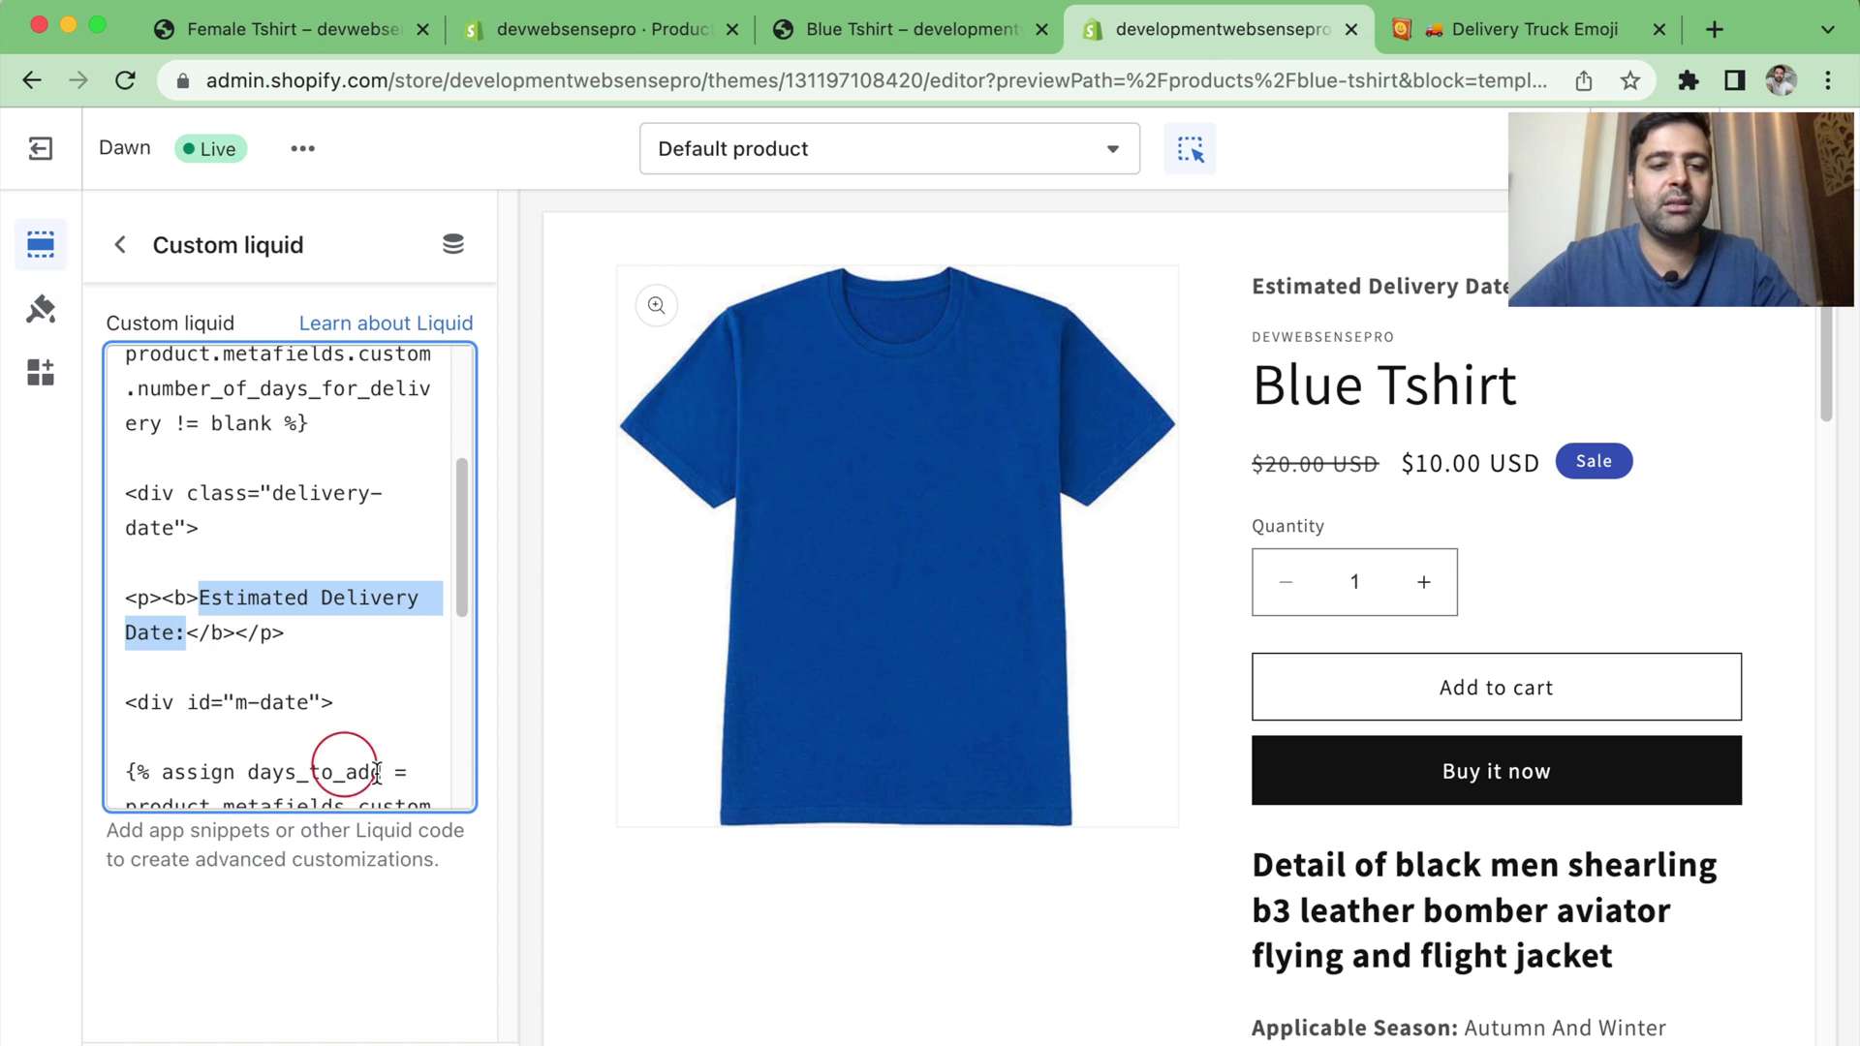
{"action": "left_click", "coordinate": [258, 640]}
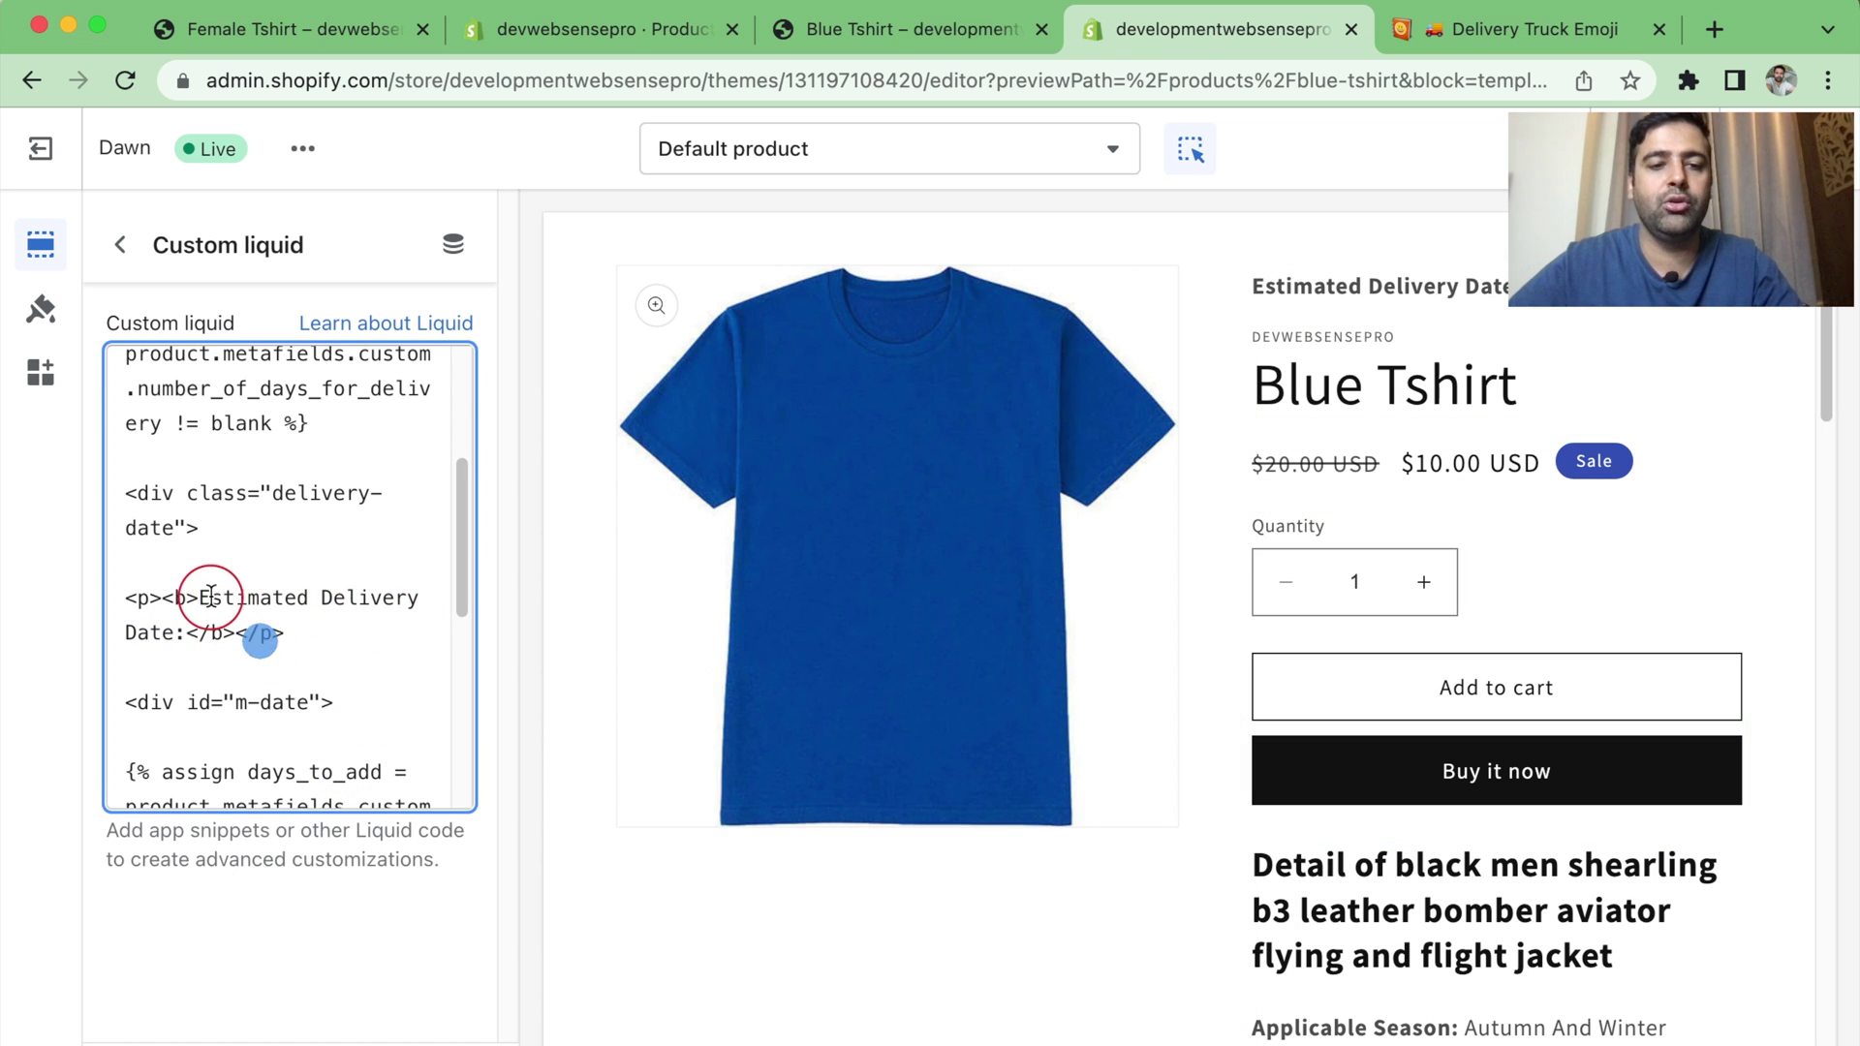
{"action": "left_click_drag", "start_coordinate": [209, 597], "coordinate": [200, 598]}
{"action": "type", "text": "🚚"}
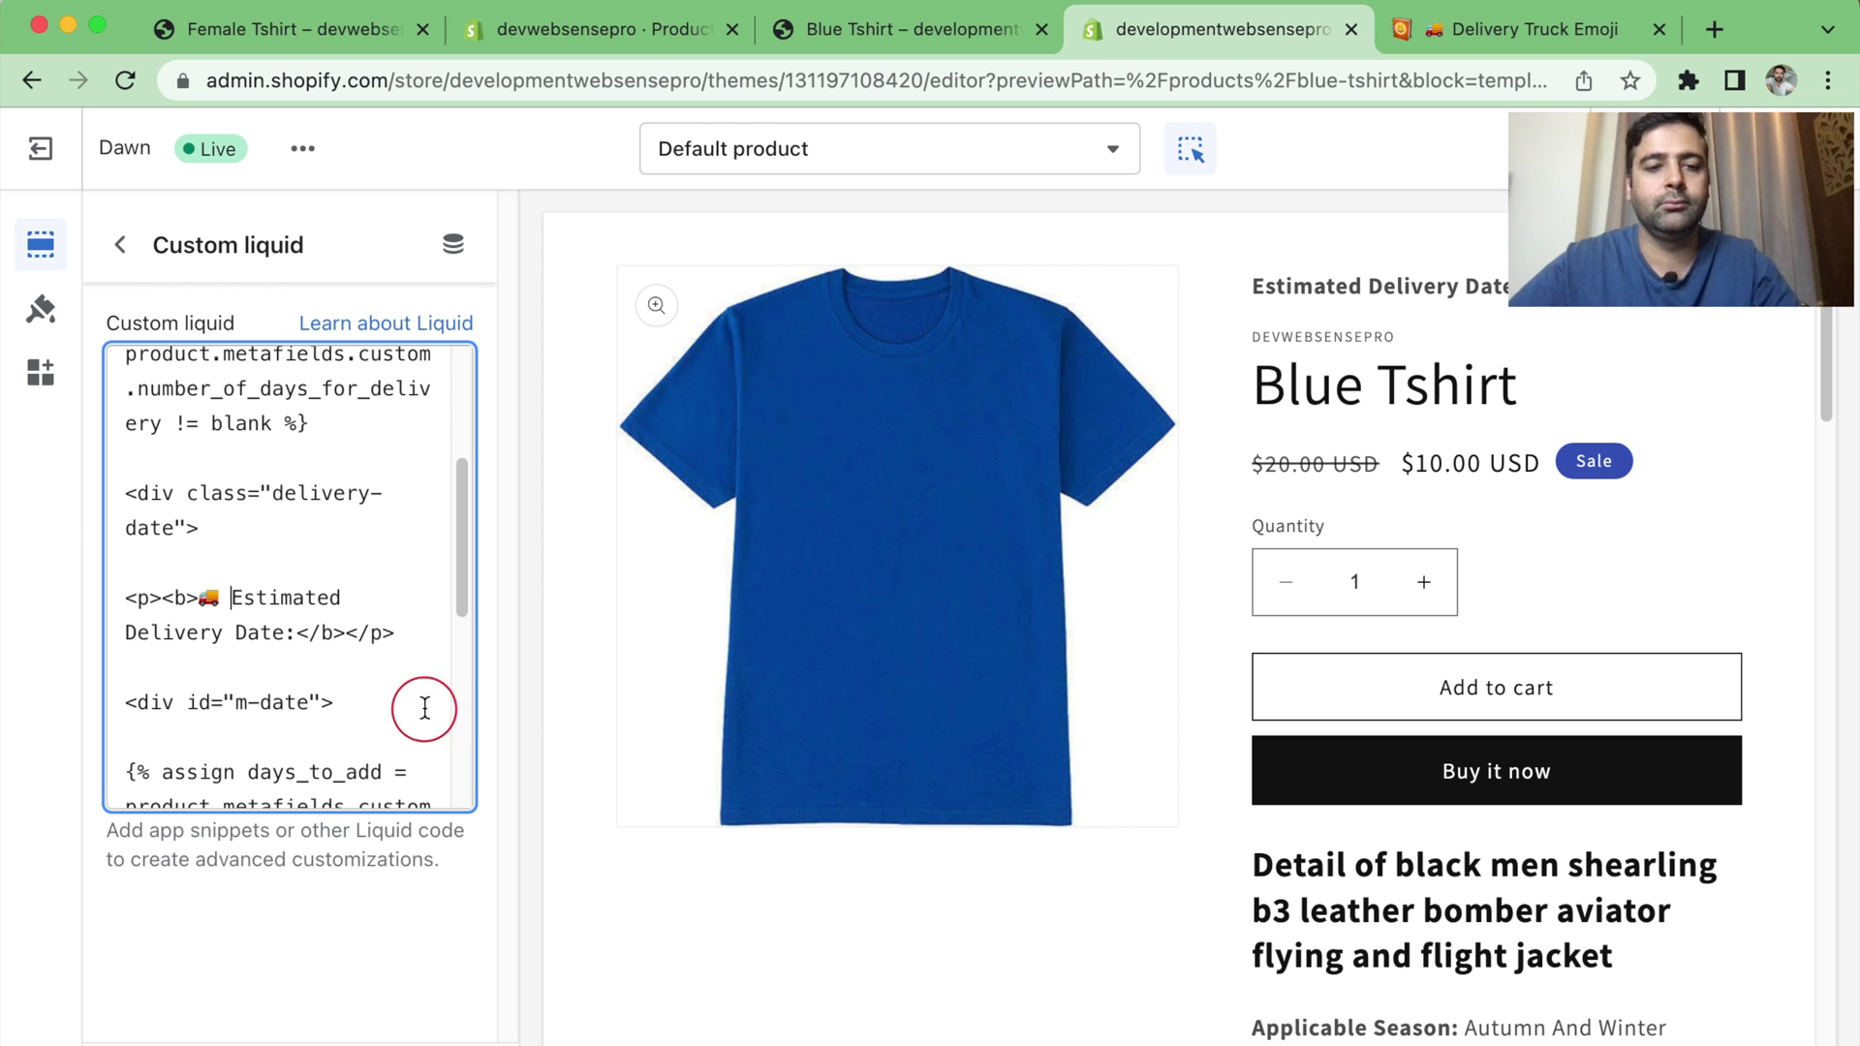
{"action": "left_click", "coordinate": [1565, 227]}
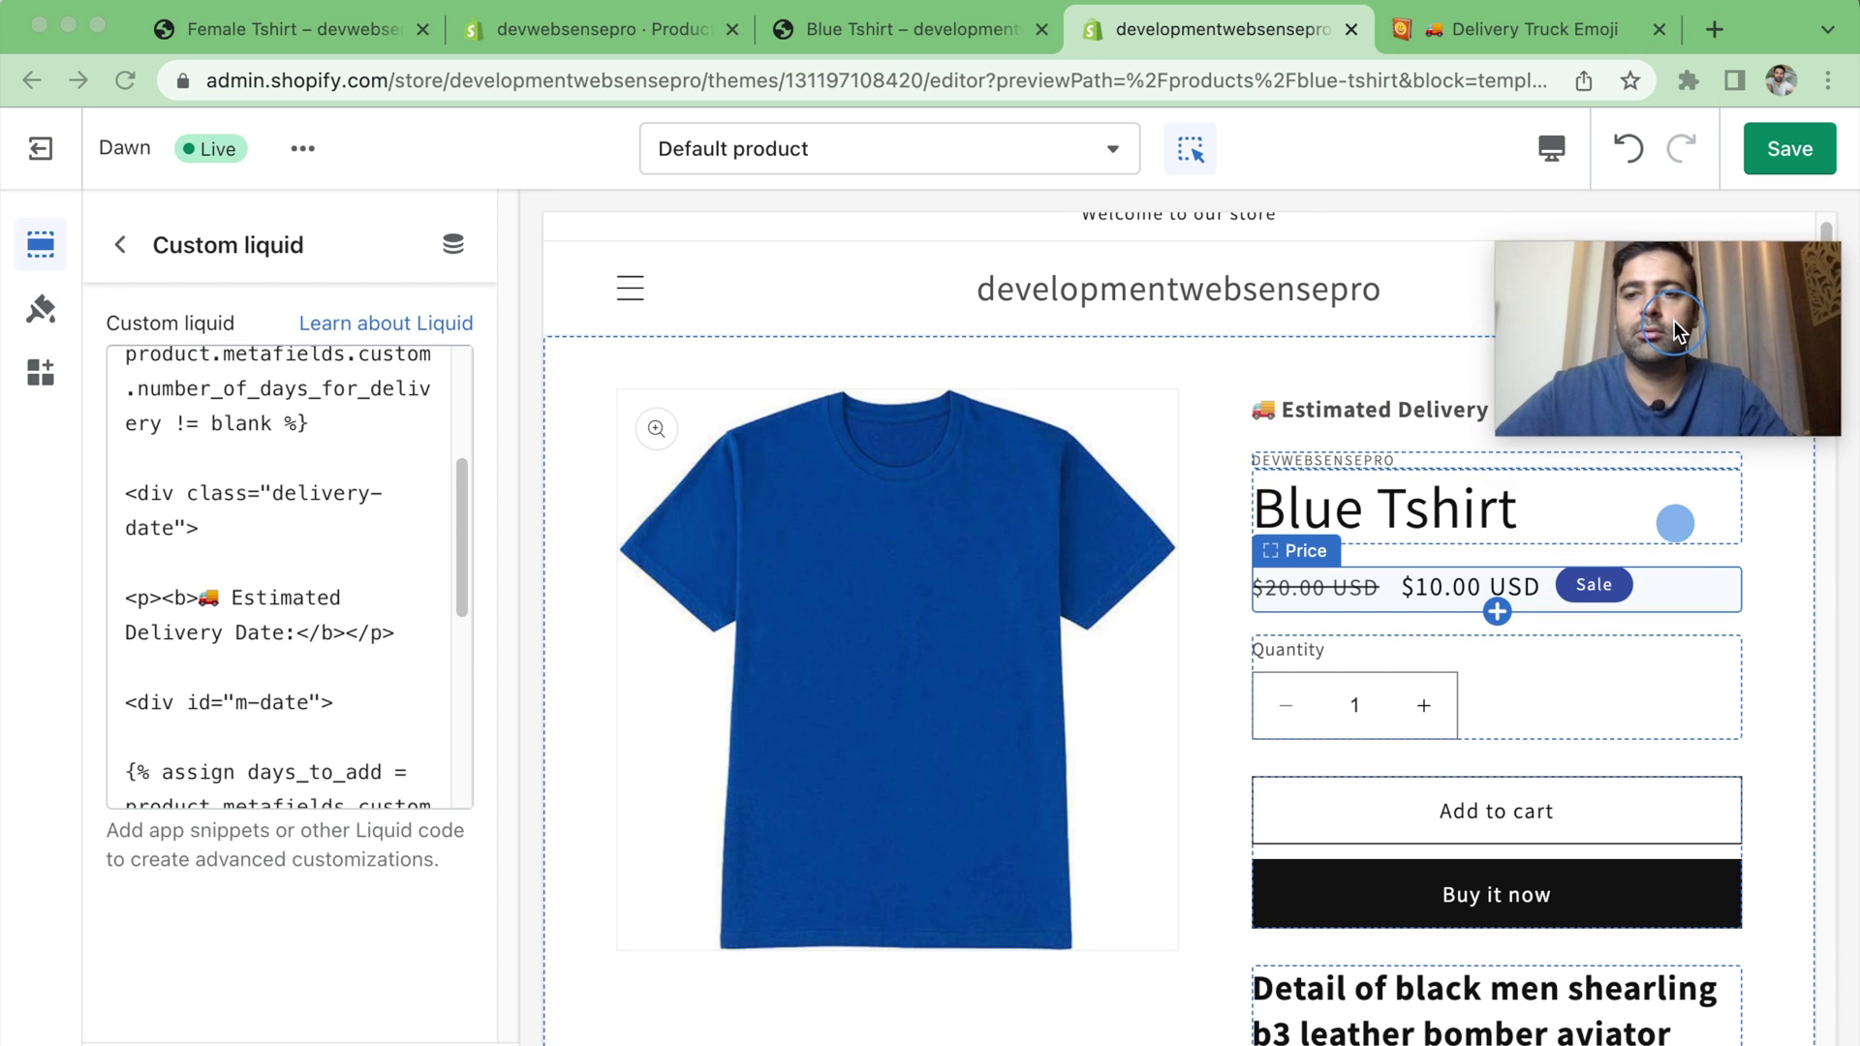
{"action": "left_click", "coordinate": [1788, 152]}
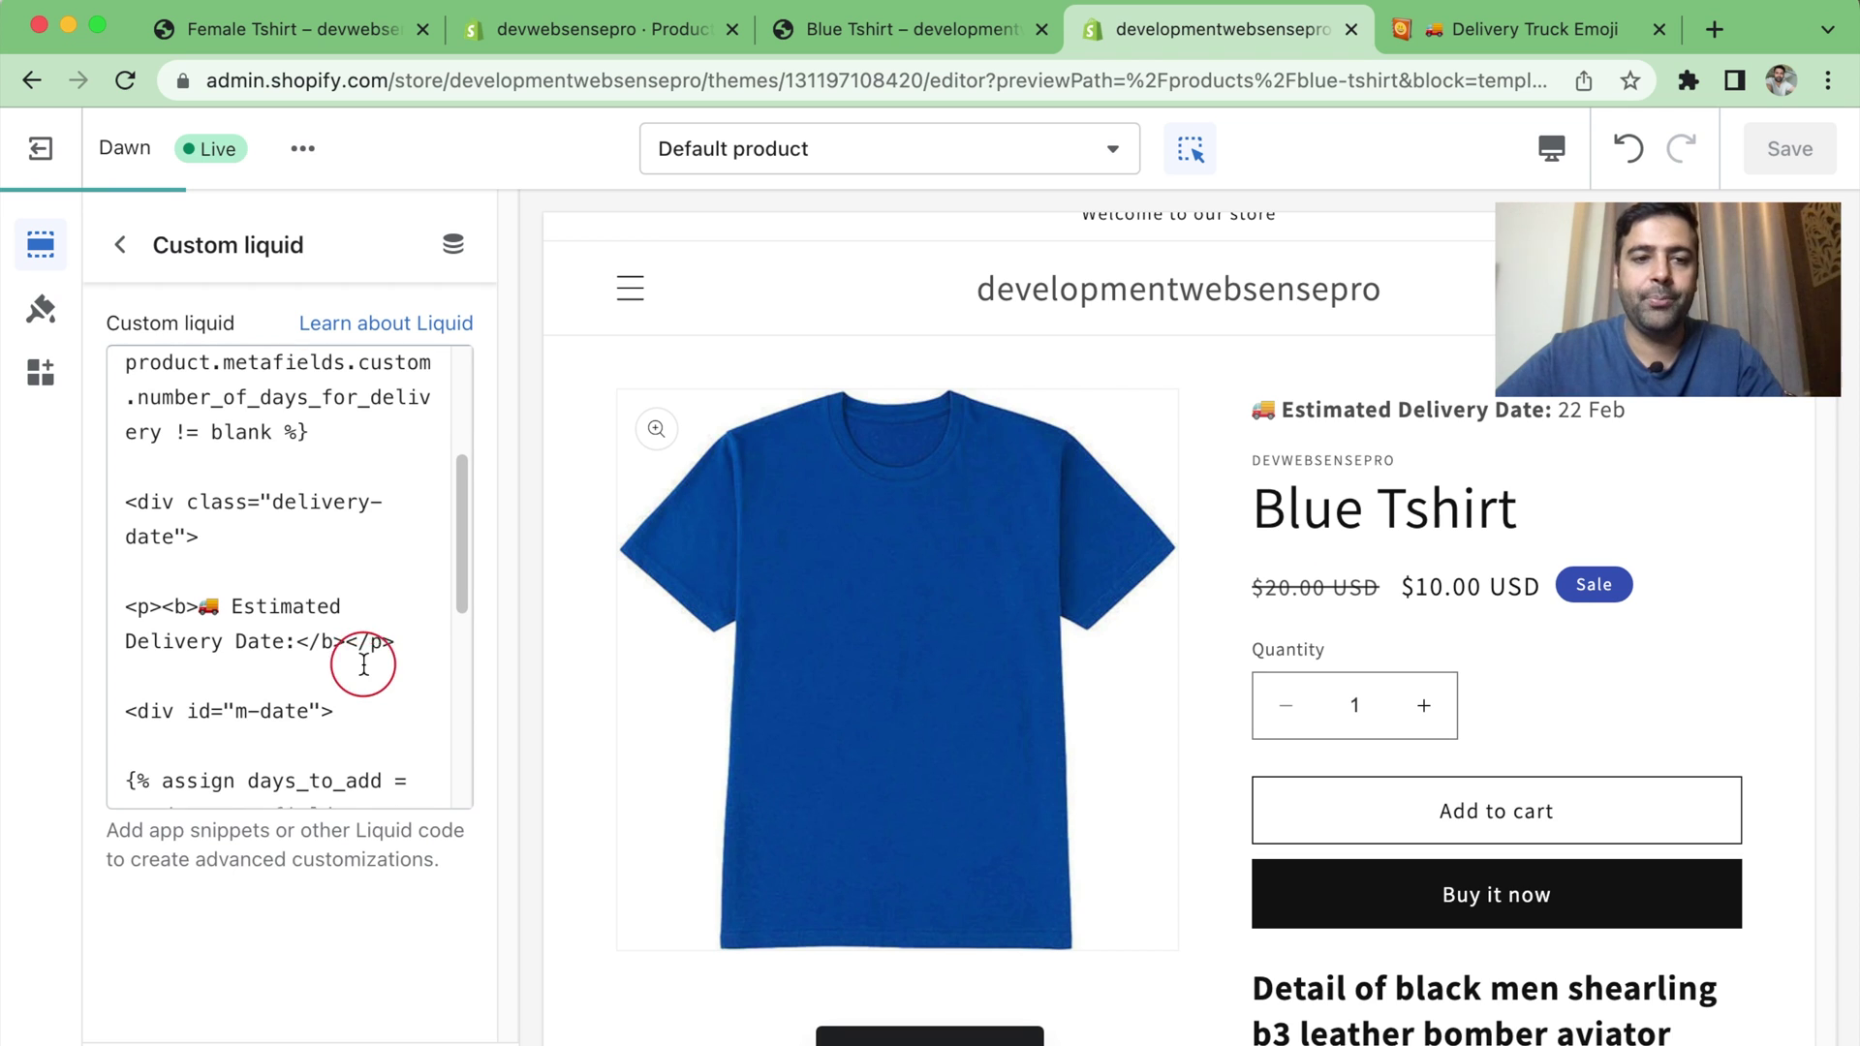
{"action": "scroll", "coordinate": [365, 659], "scroll_direction": "up", "scroll_amount": 2}
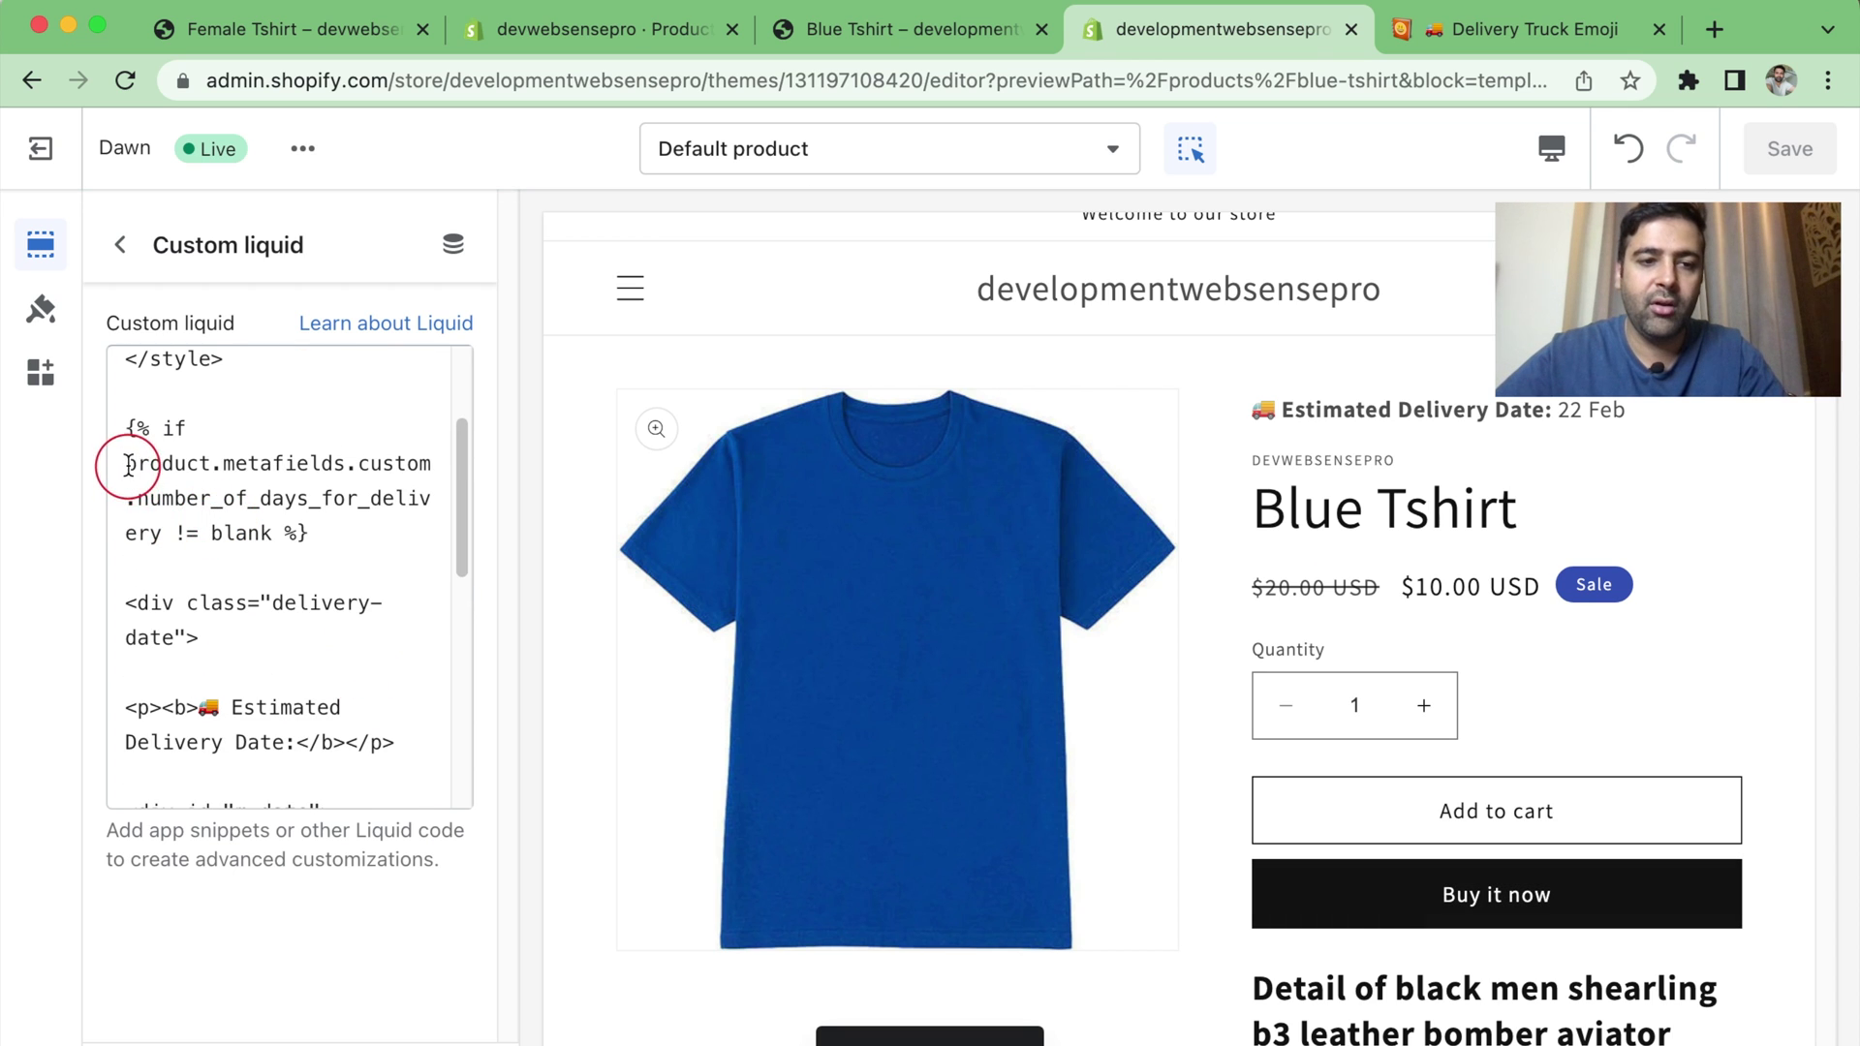
{"action": "mouse_move", "coordinate": [125, 464]}
{"action": "left_mouse_down"}
{"action": "mouse_move", "coordinate": [226, 485]}
{"action": "mouse_move", "coordinate": [162, 532]}
{"action": "left_mouse_up"}
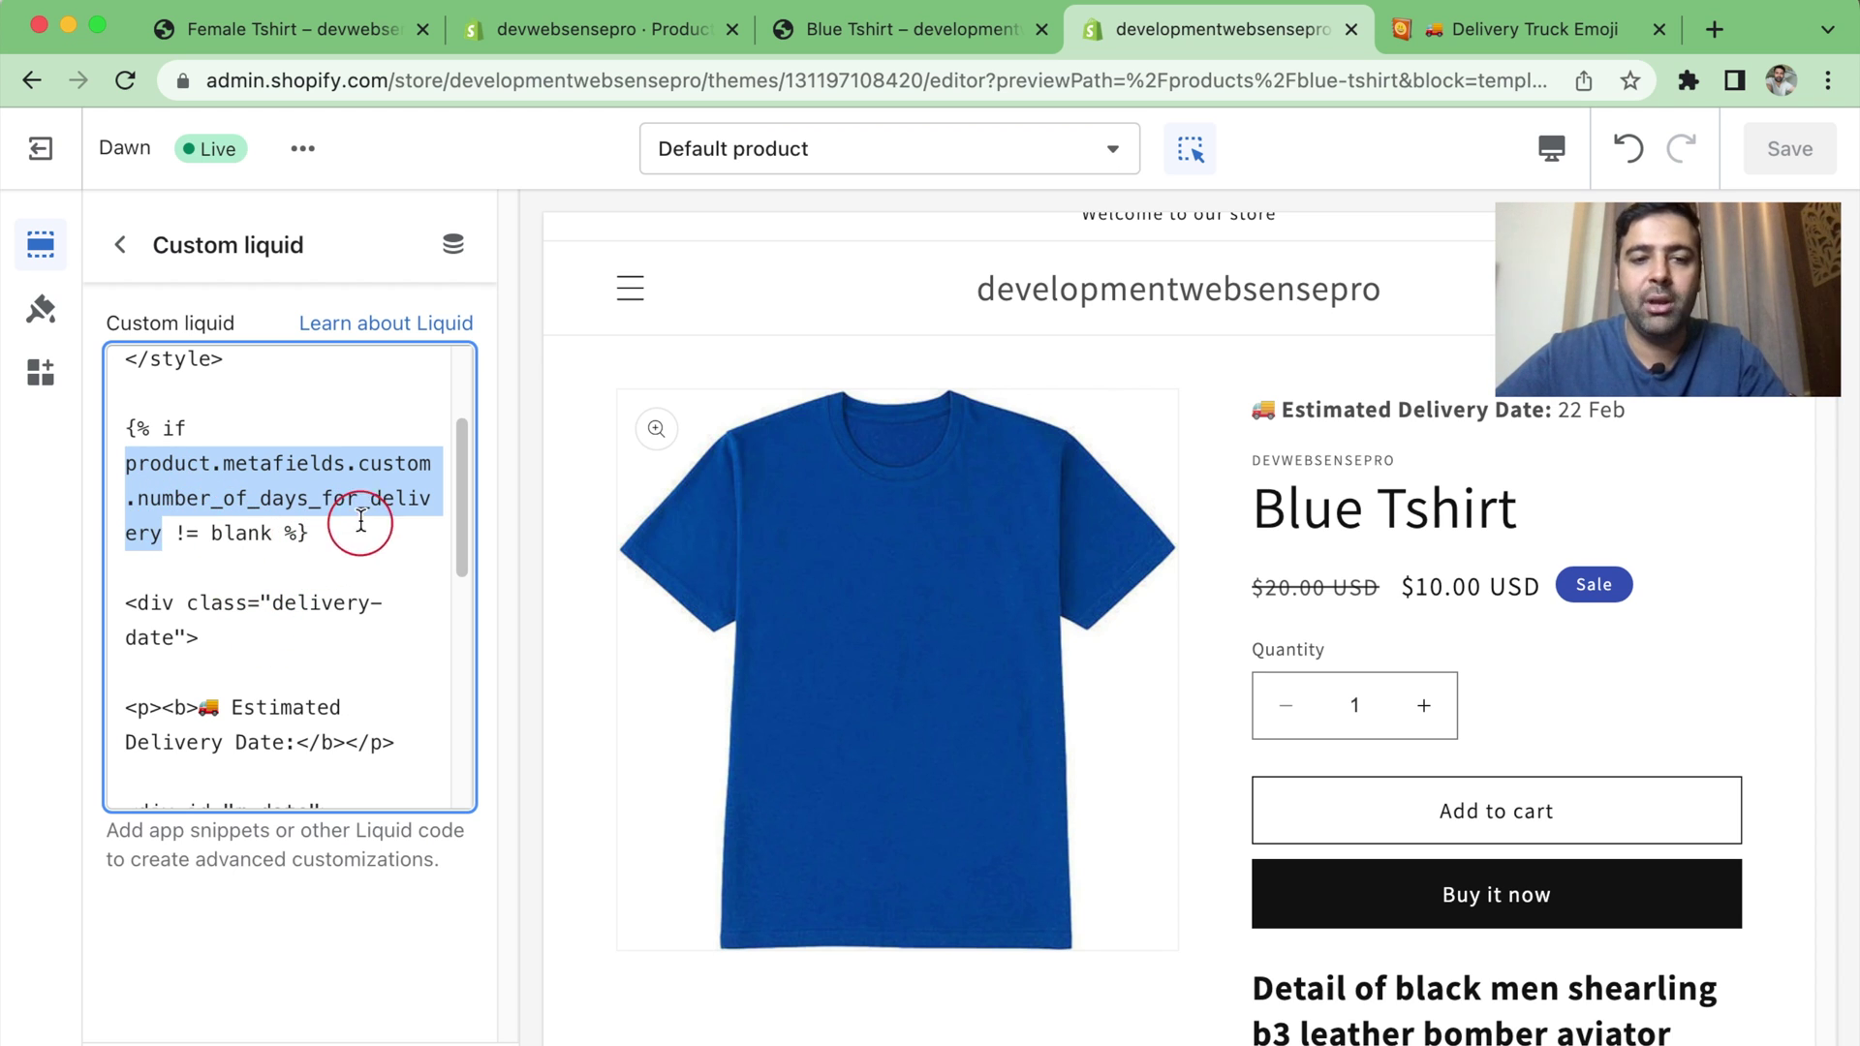
{"action": "left_click_drag", "start_coordinate": [140, 523], "coordinate": [151, 541]}
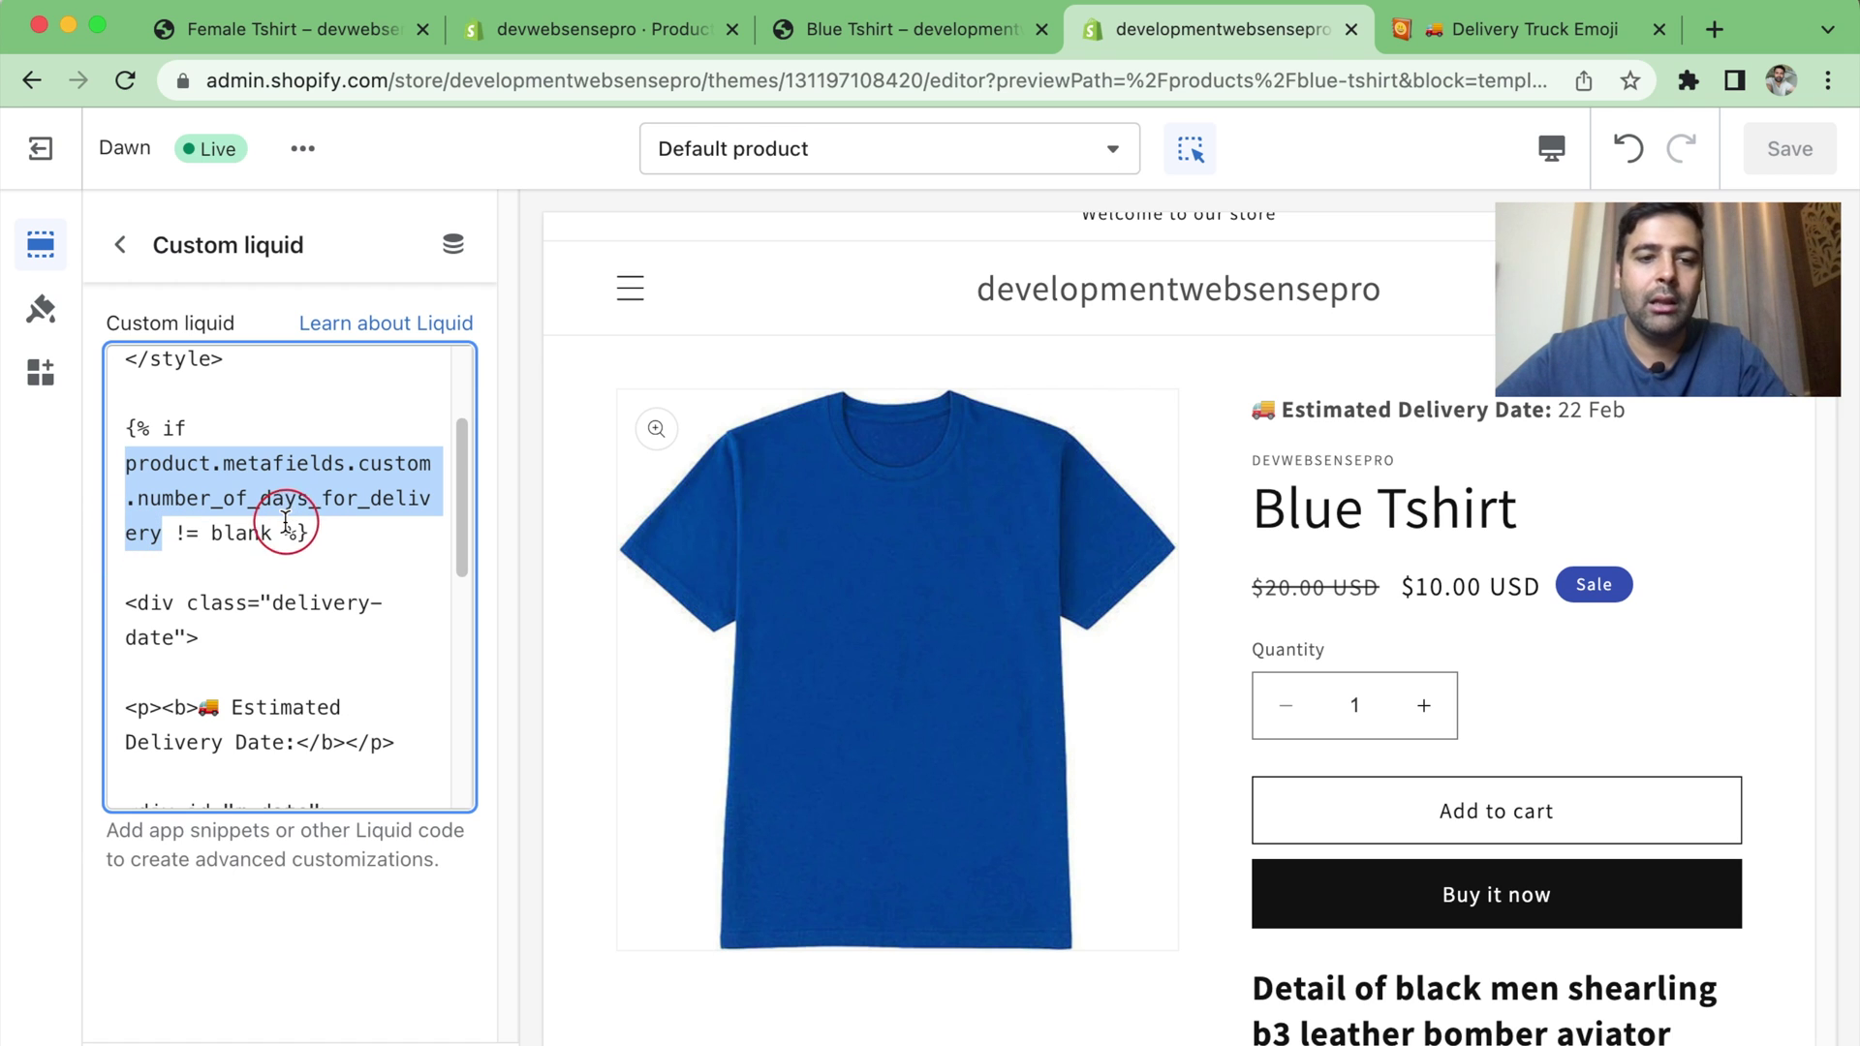
{"action": "left_click", "coordinate": [239, 491]}
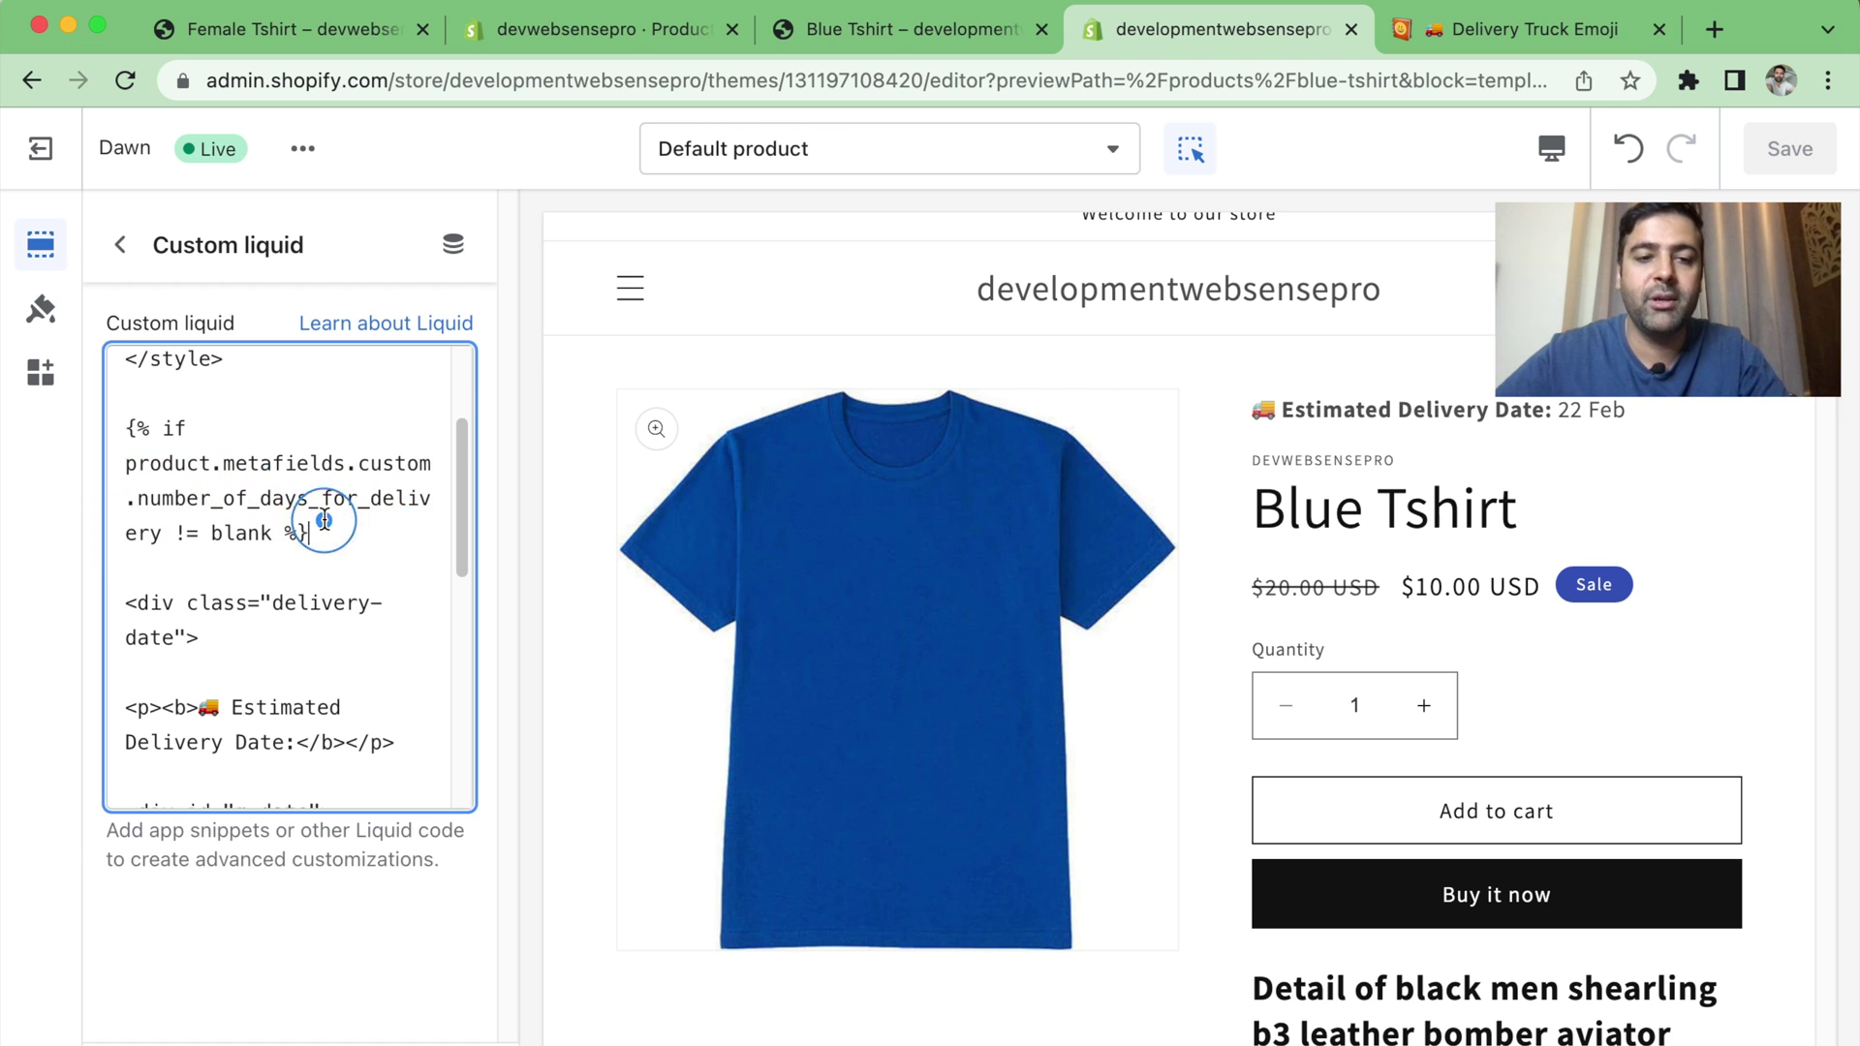
{"action": "left_click_drag", "start_coordinate": [322, 498], "coordinate": [284, 499]}
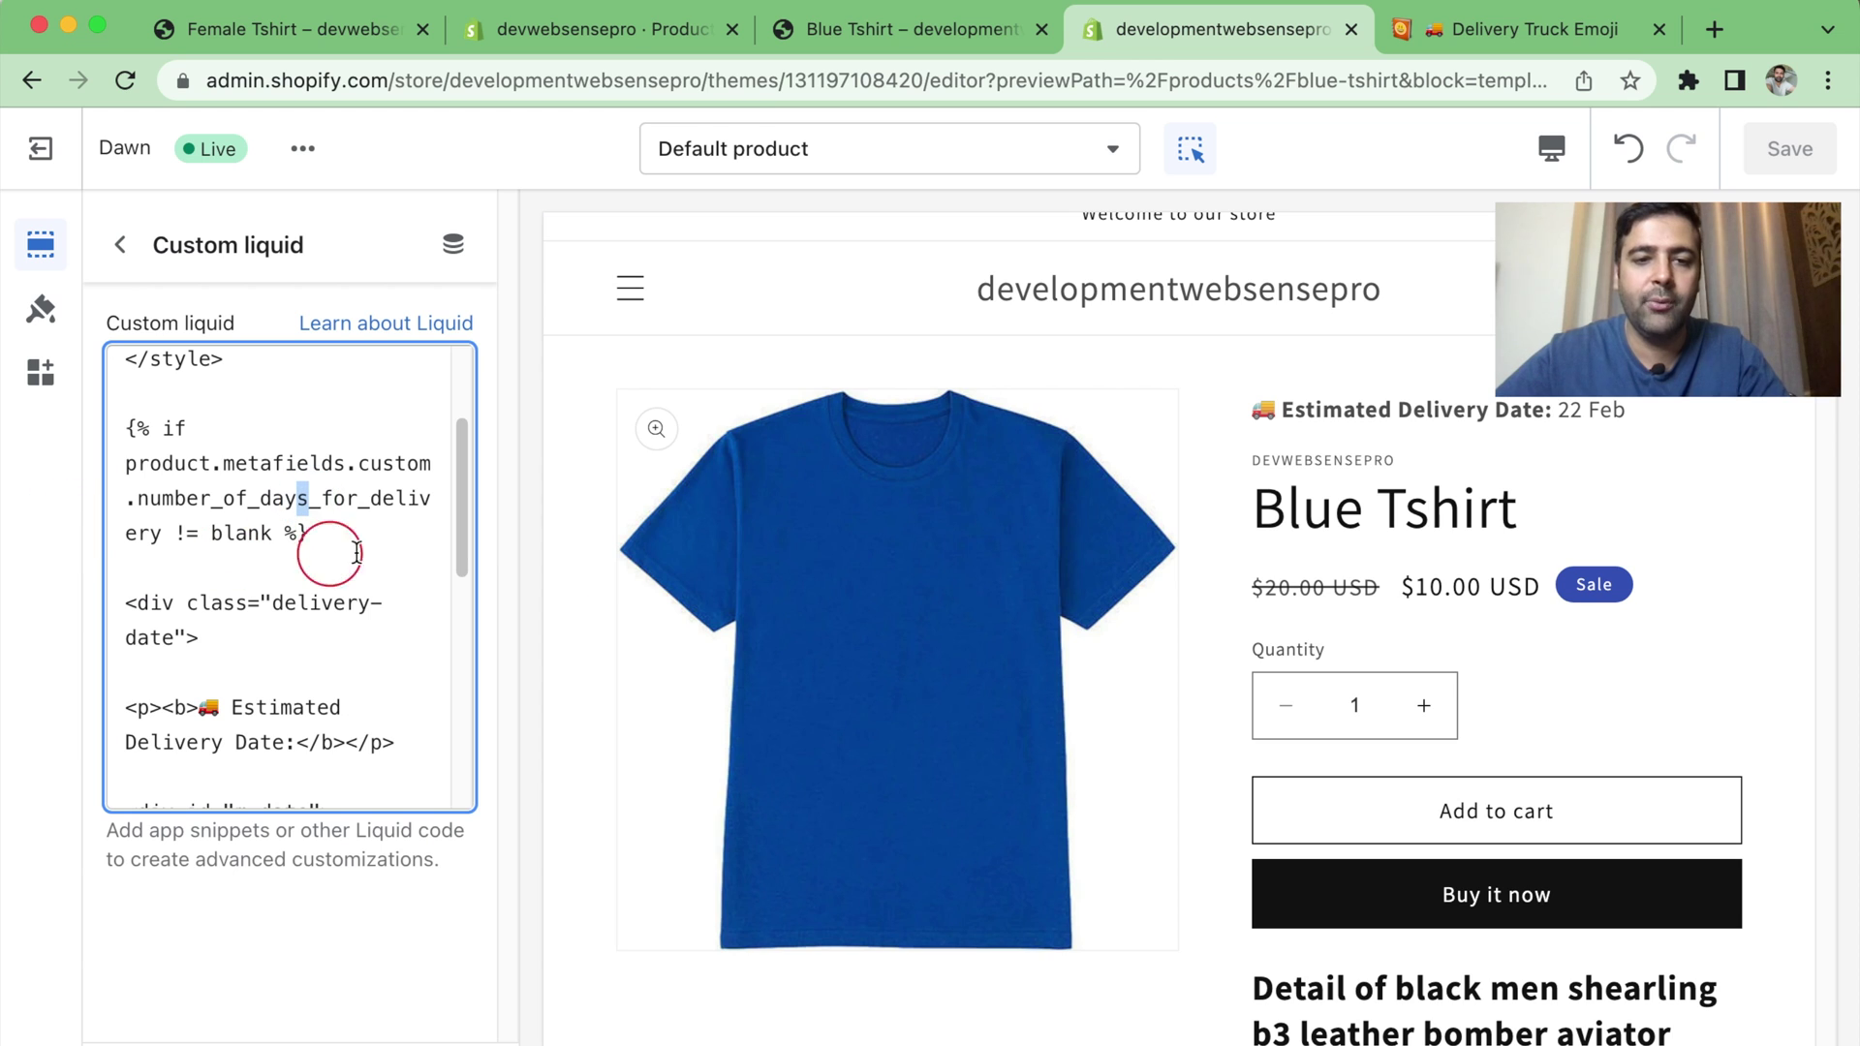
{"action": "double_click", "coordinate": [187, 533]}
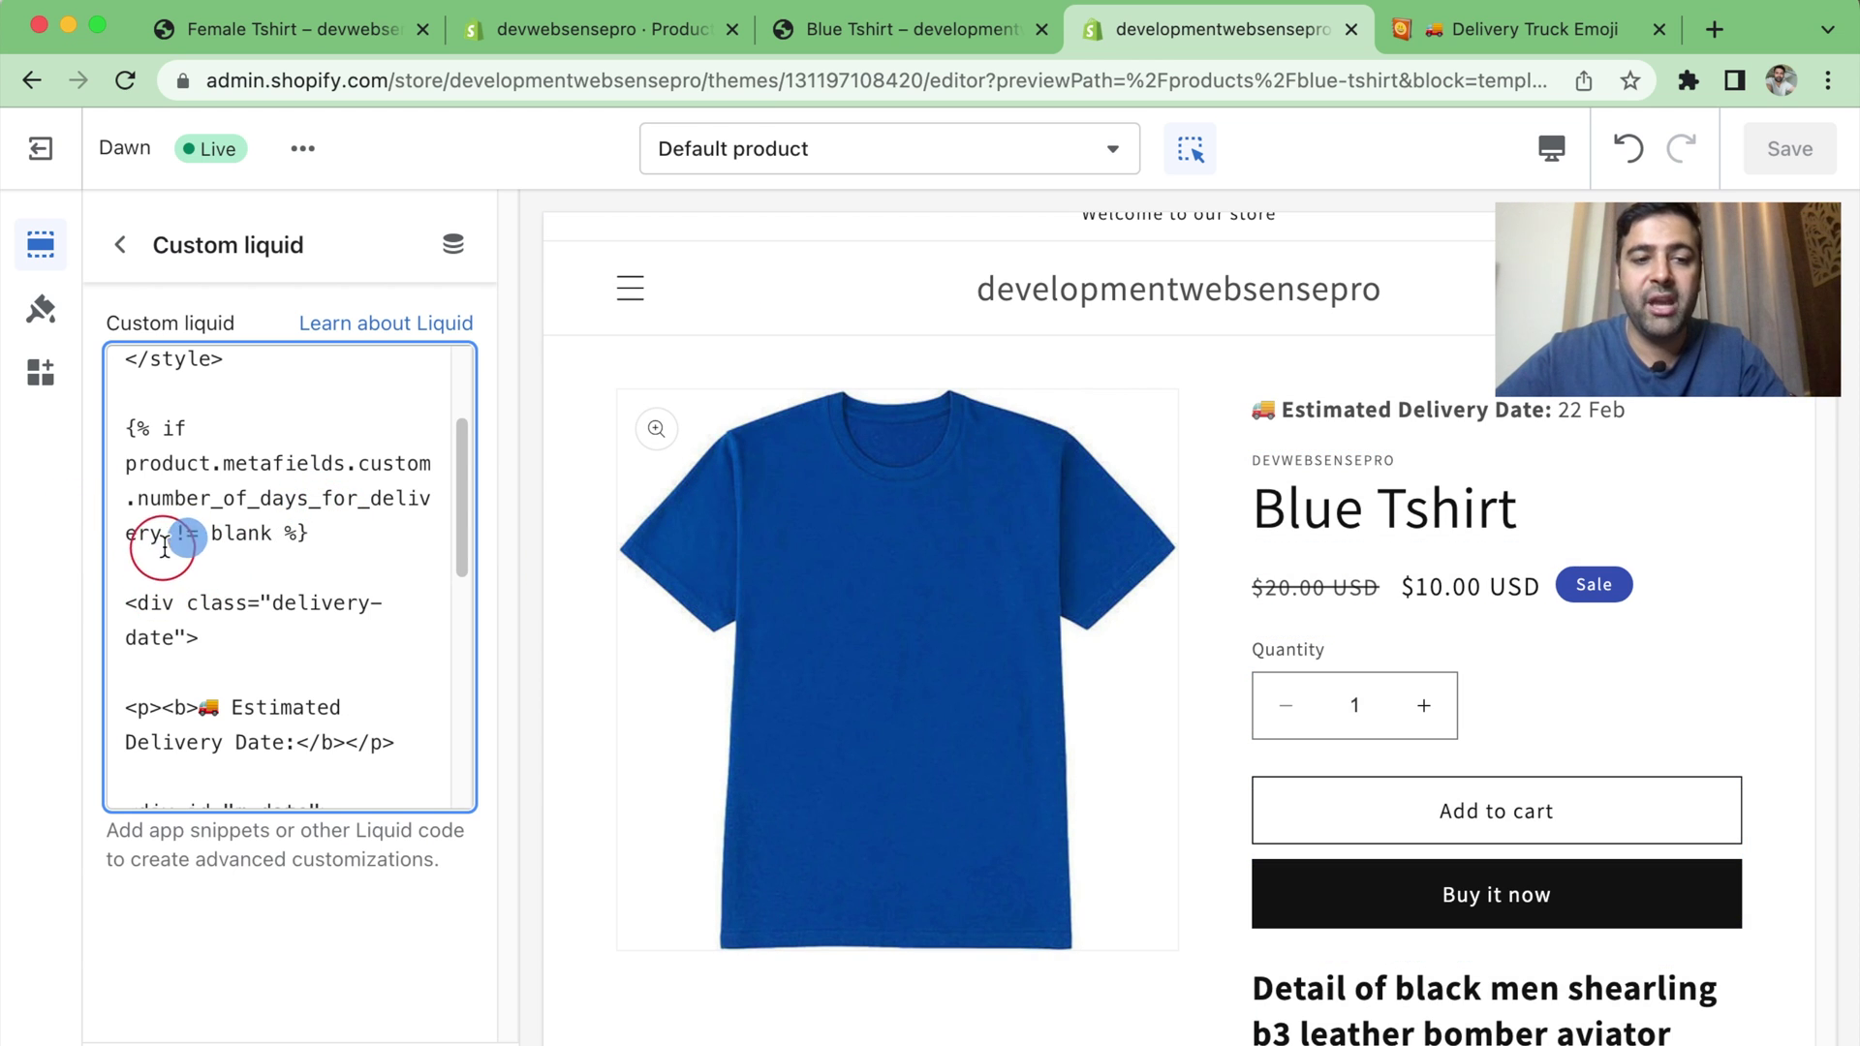
{"action": "left_click_drag", "start_coordinate": [162, 534], "coordinate": [126, 462]}
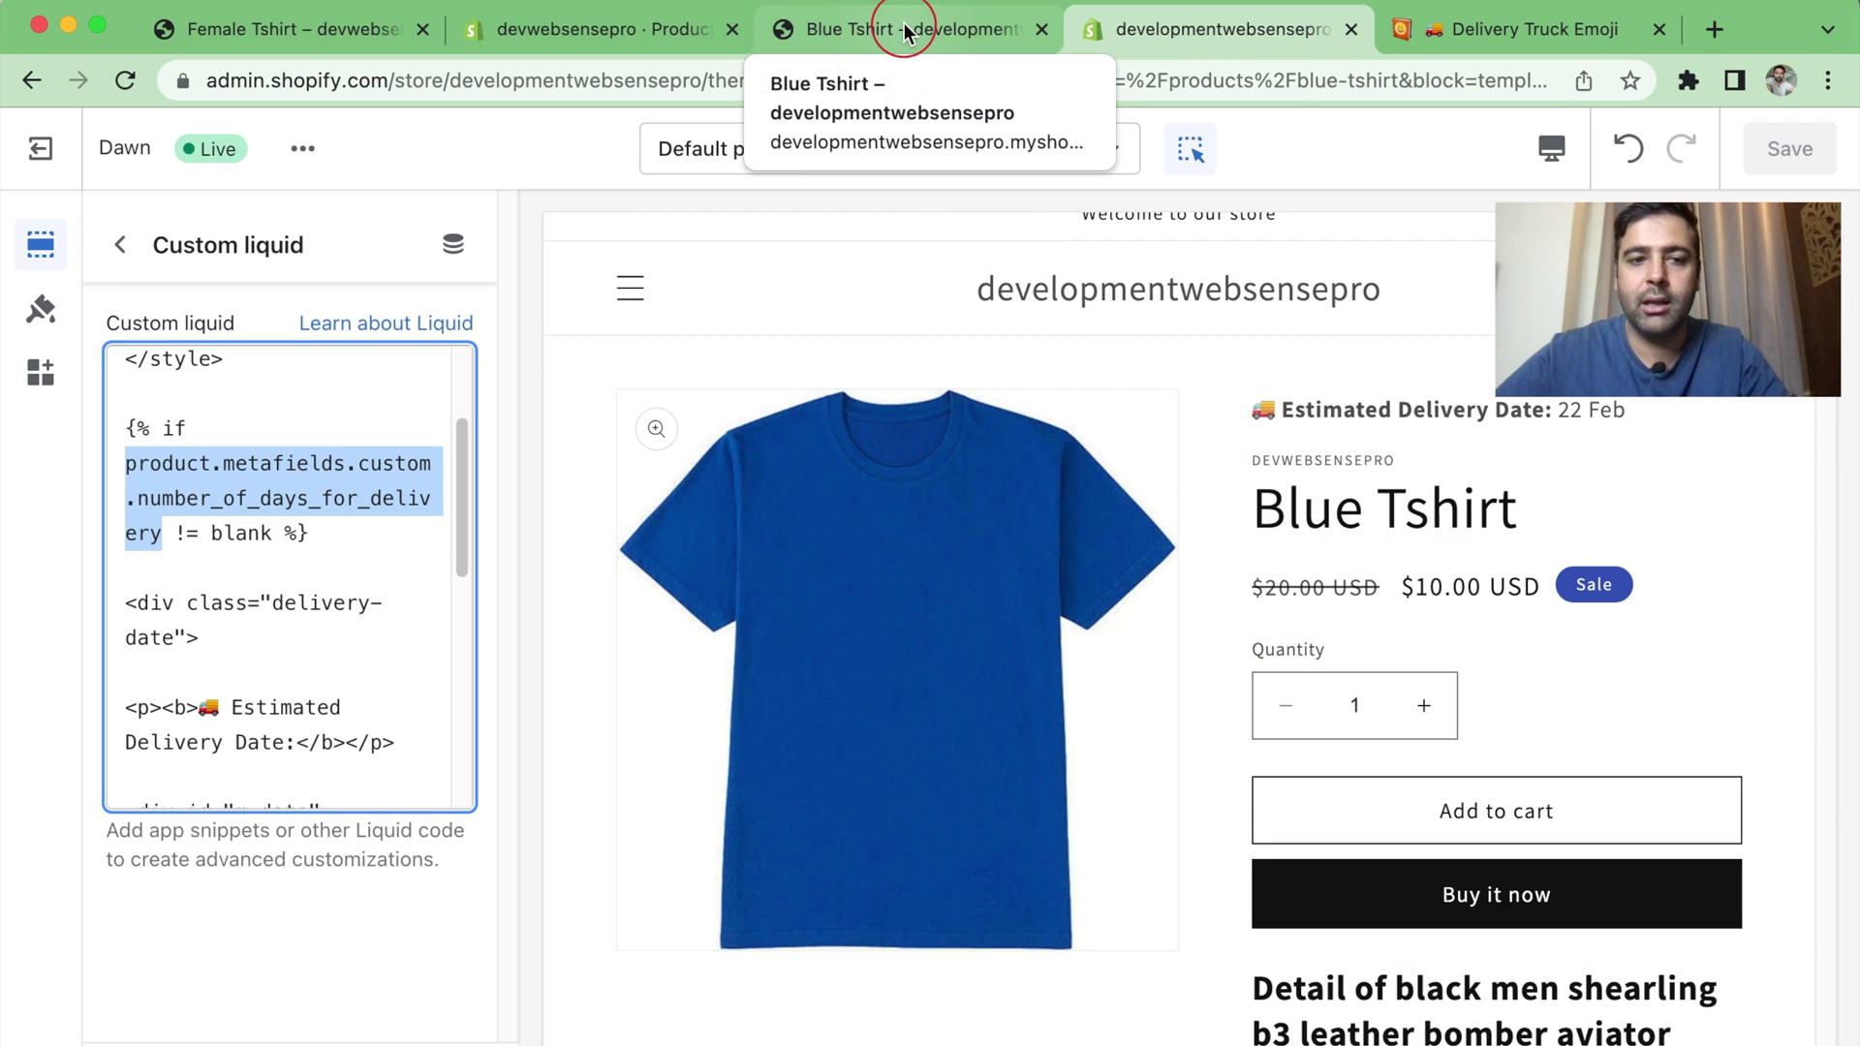
Step: Copy the store domain from the storefront address and load its /admin page in a new tab
{"action": "left_click", "coordinate": [952, 36]}
{"action": "left_click", "coordinate": [646, 83]}
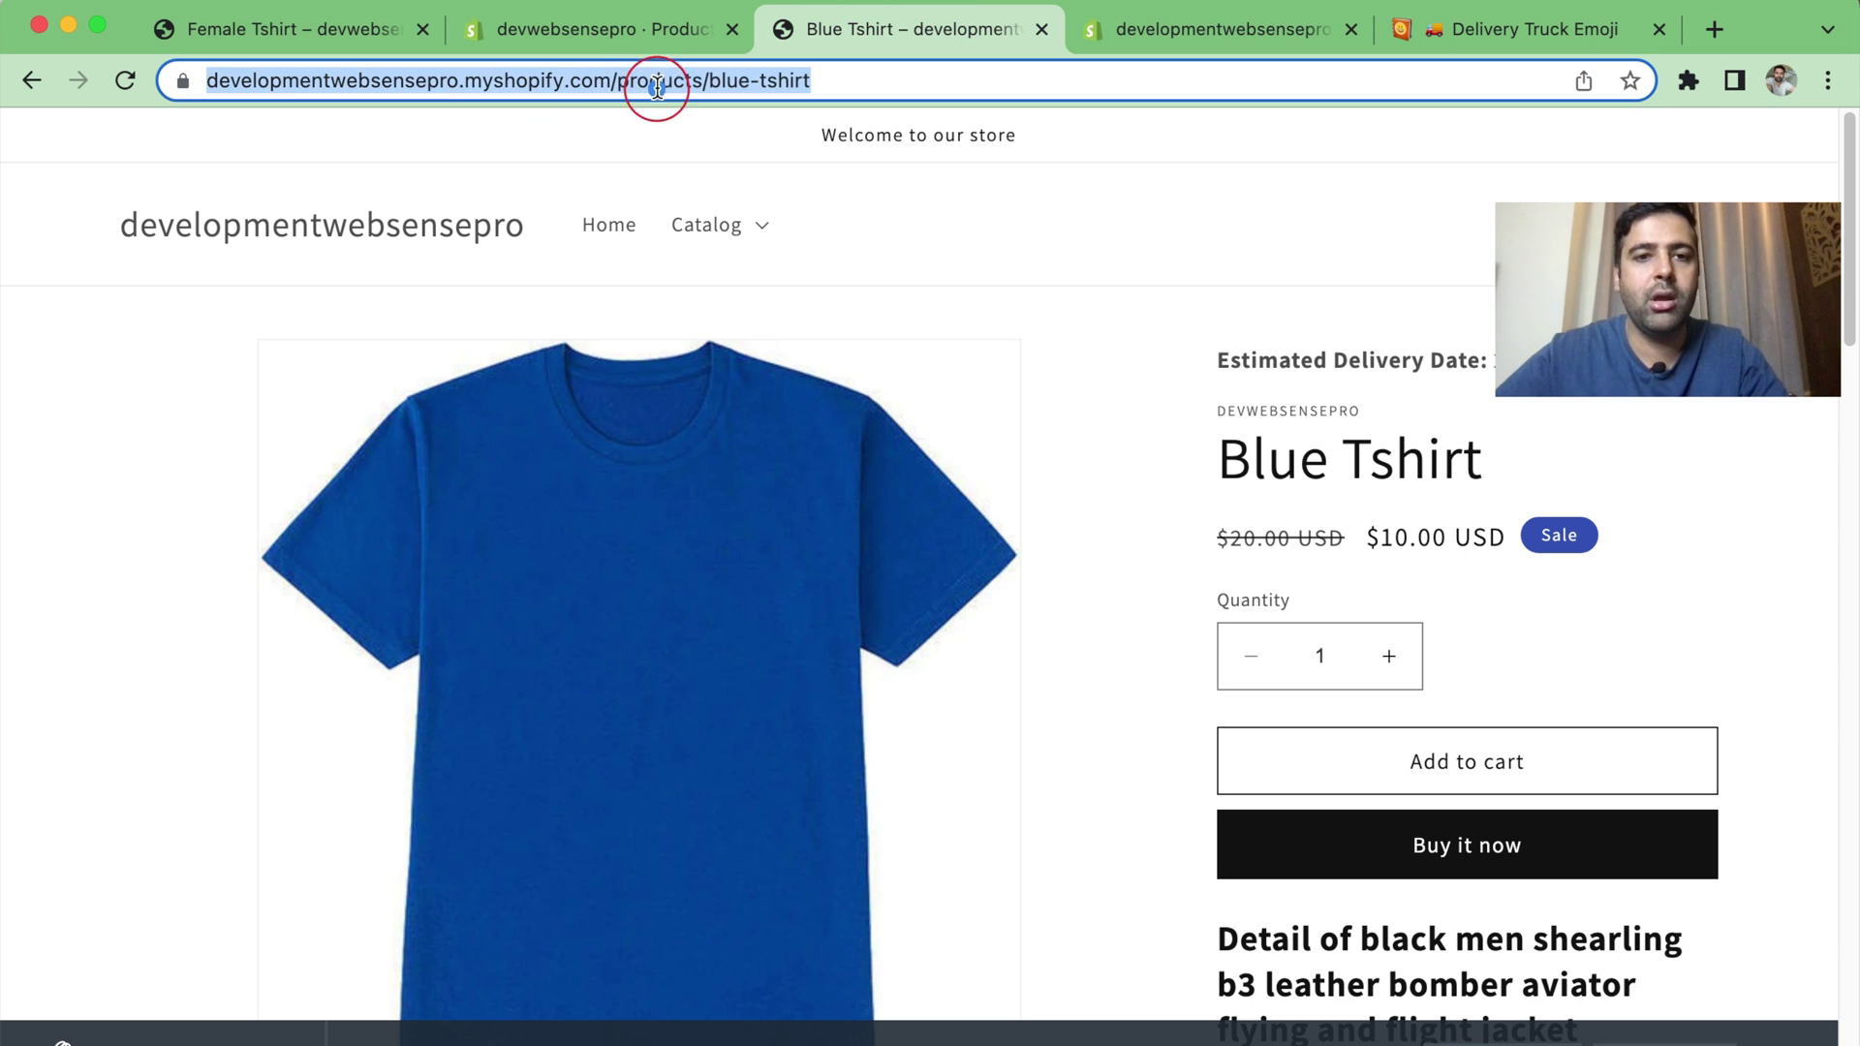
{"action": "left_click_drag", "start_coordinate": [696, 80], "coordinate": [212, 85]}
{"action": "key", "text": "super+c"}
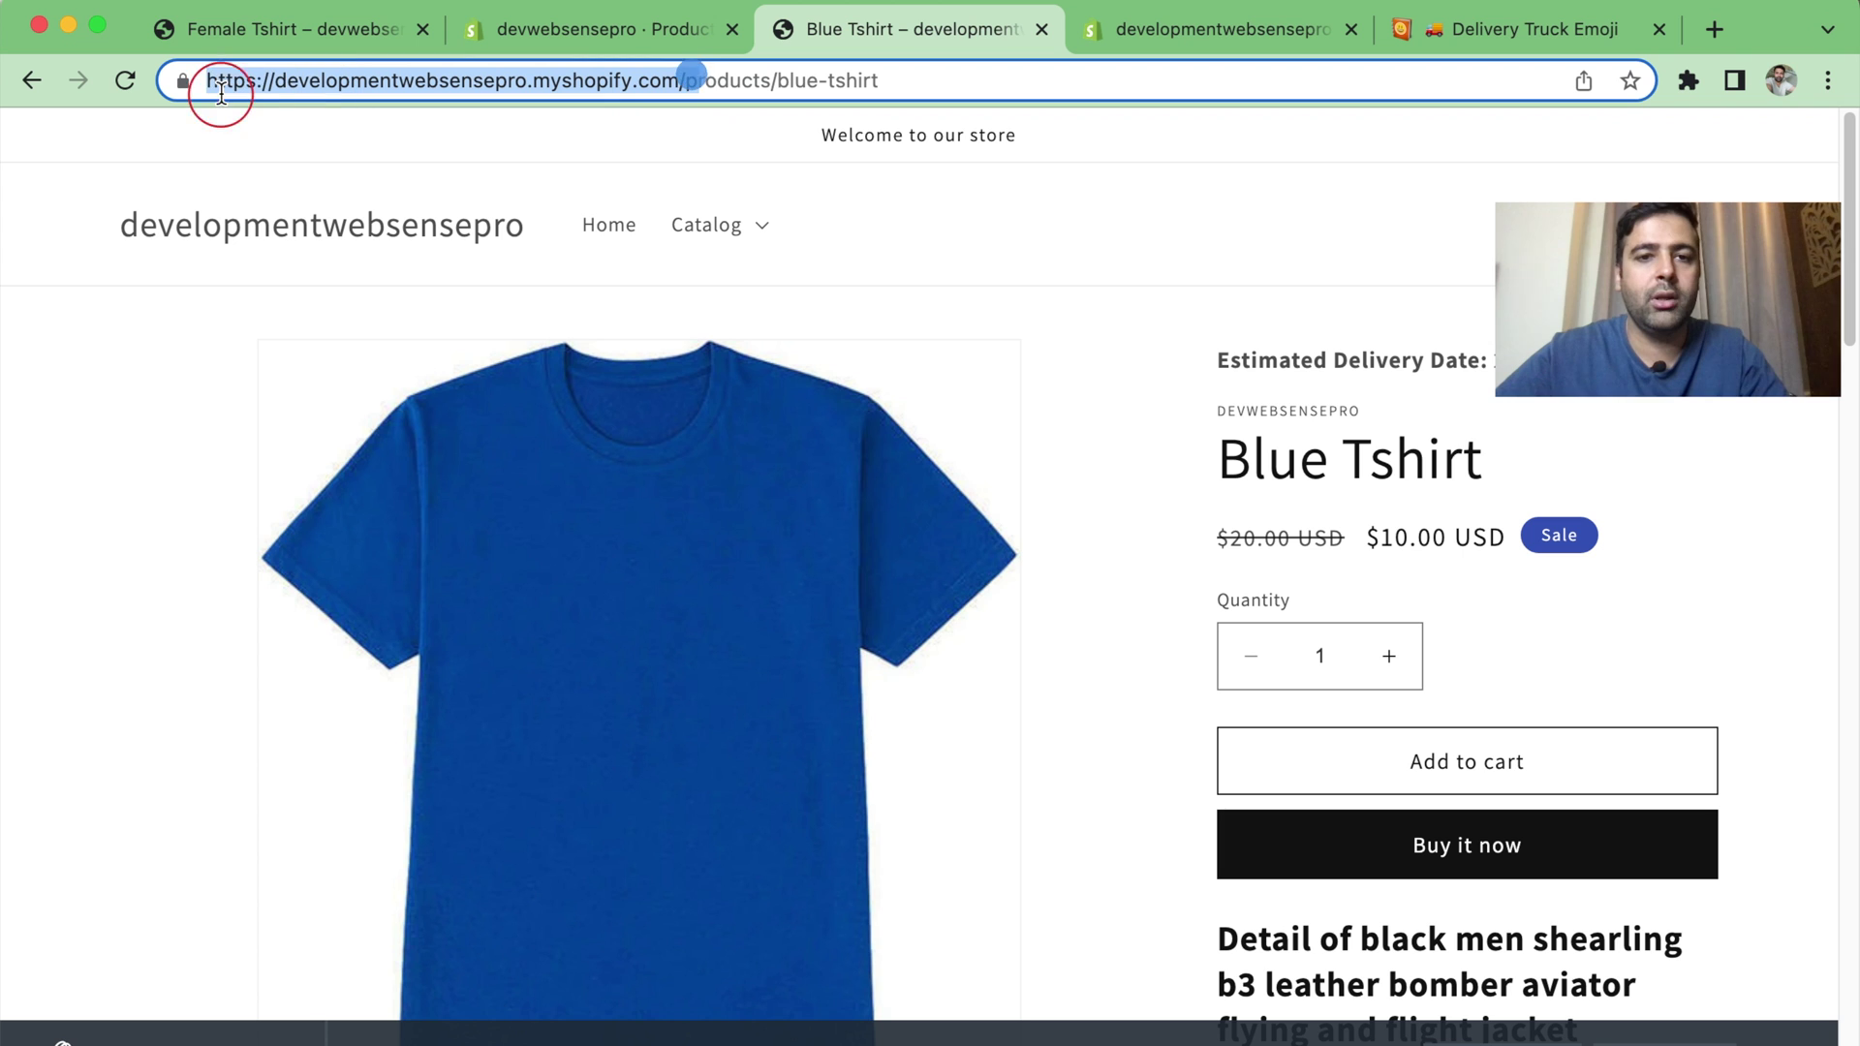
{"action": "key", "text": "super+t"}
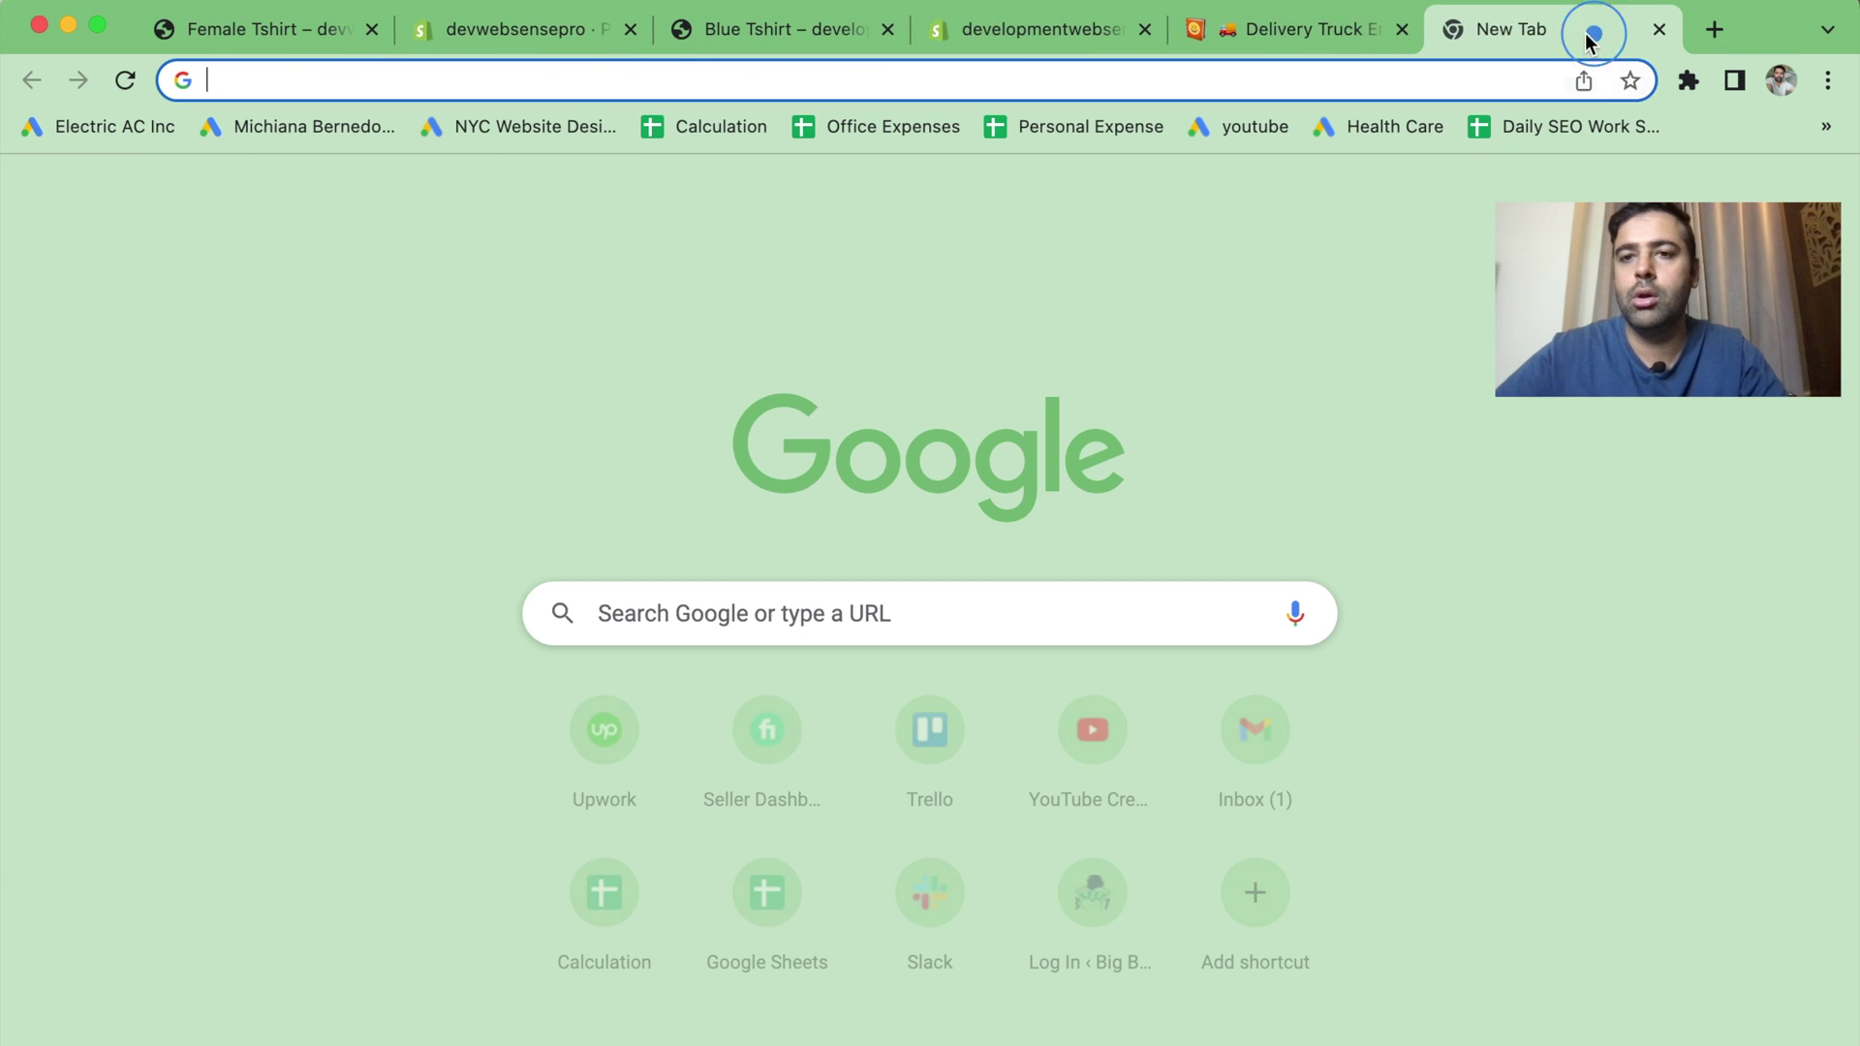
{"action": "key", "text": "super+v"}
{"action": "left_click_drag", "start_coordinate": [1590, 32], "coordinate": [1337, 51]}
{"action": "key", "text": "BackSpace"}
{"action": "type", "text": "admin"}
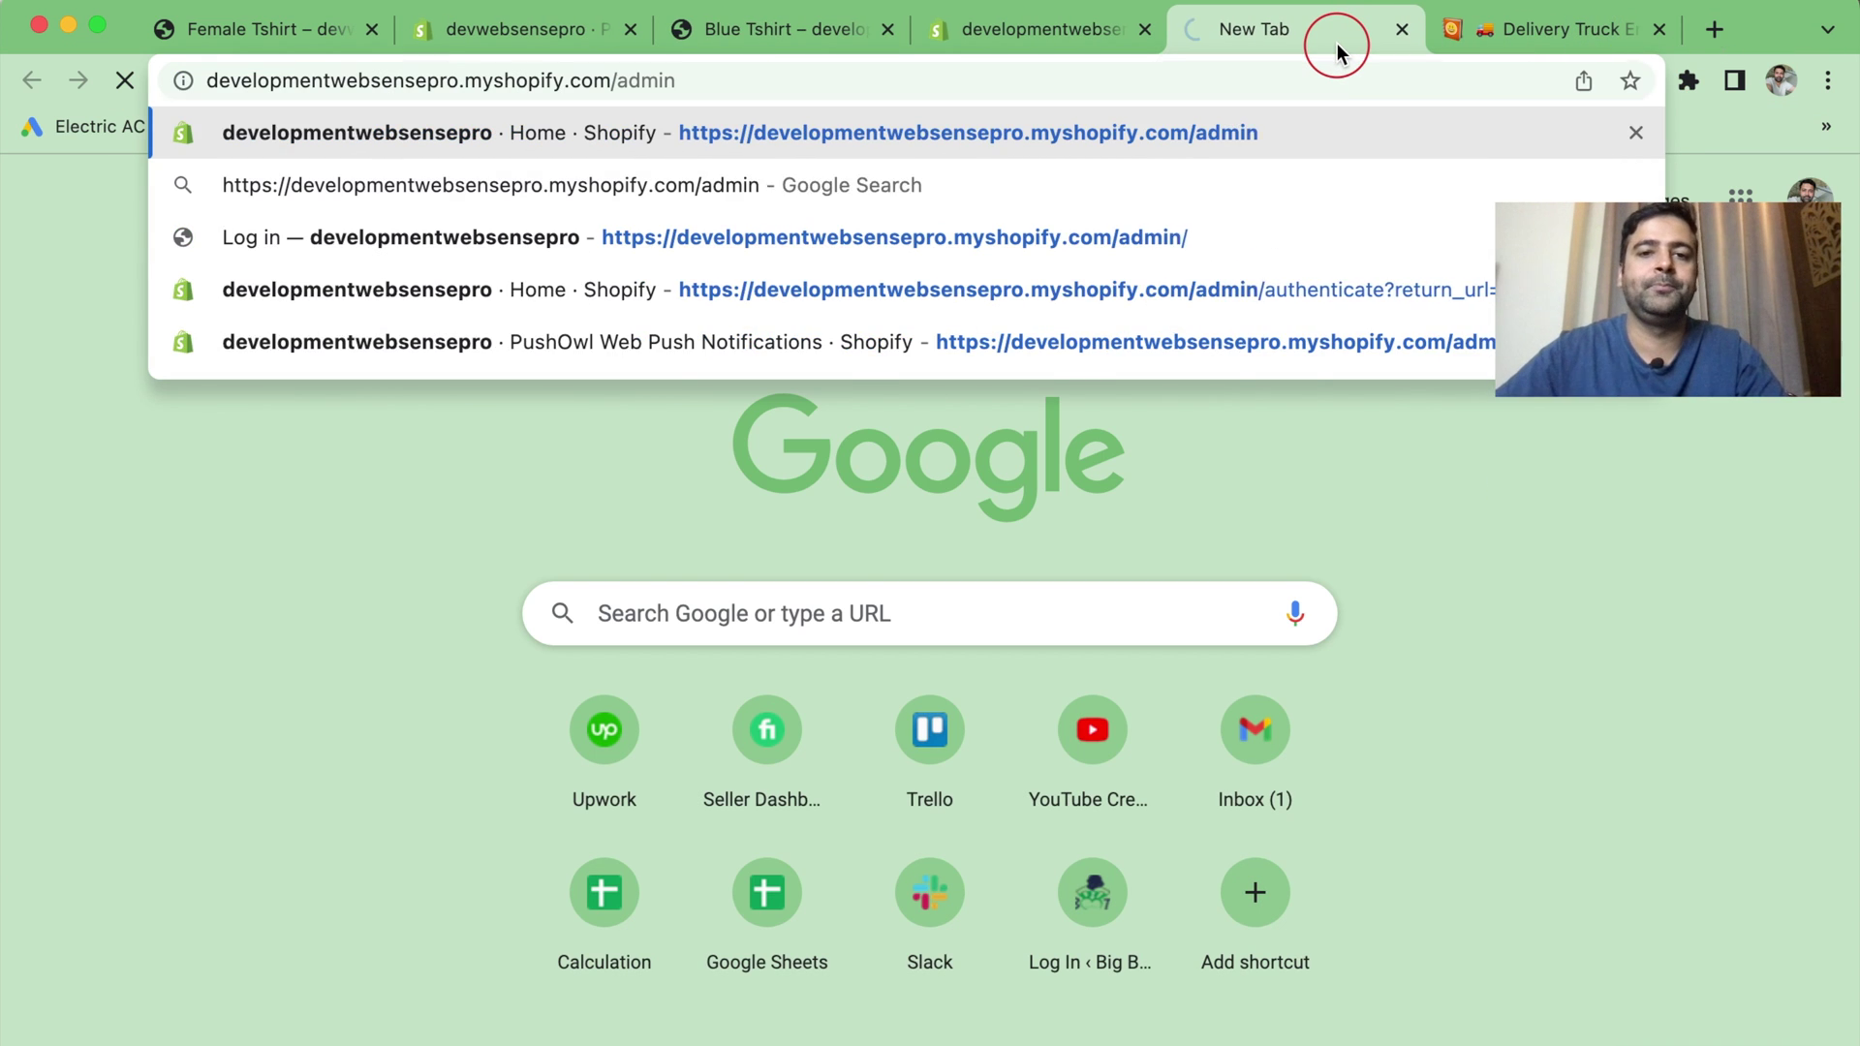
{"action": "key", "text": "Return"}
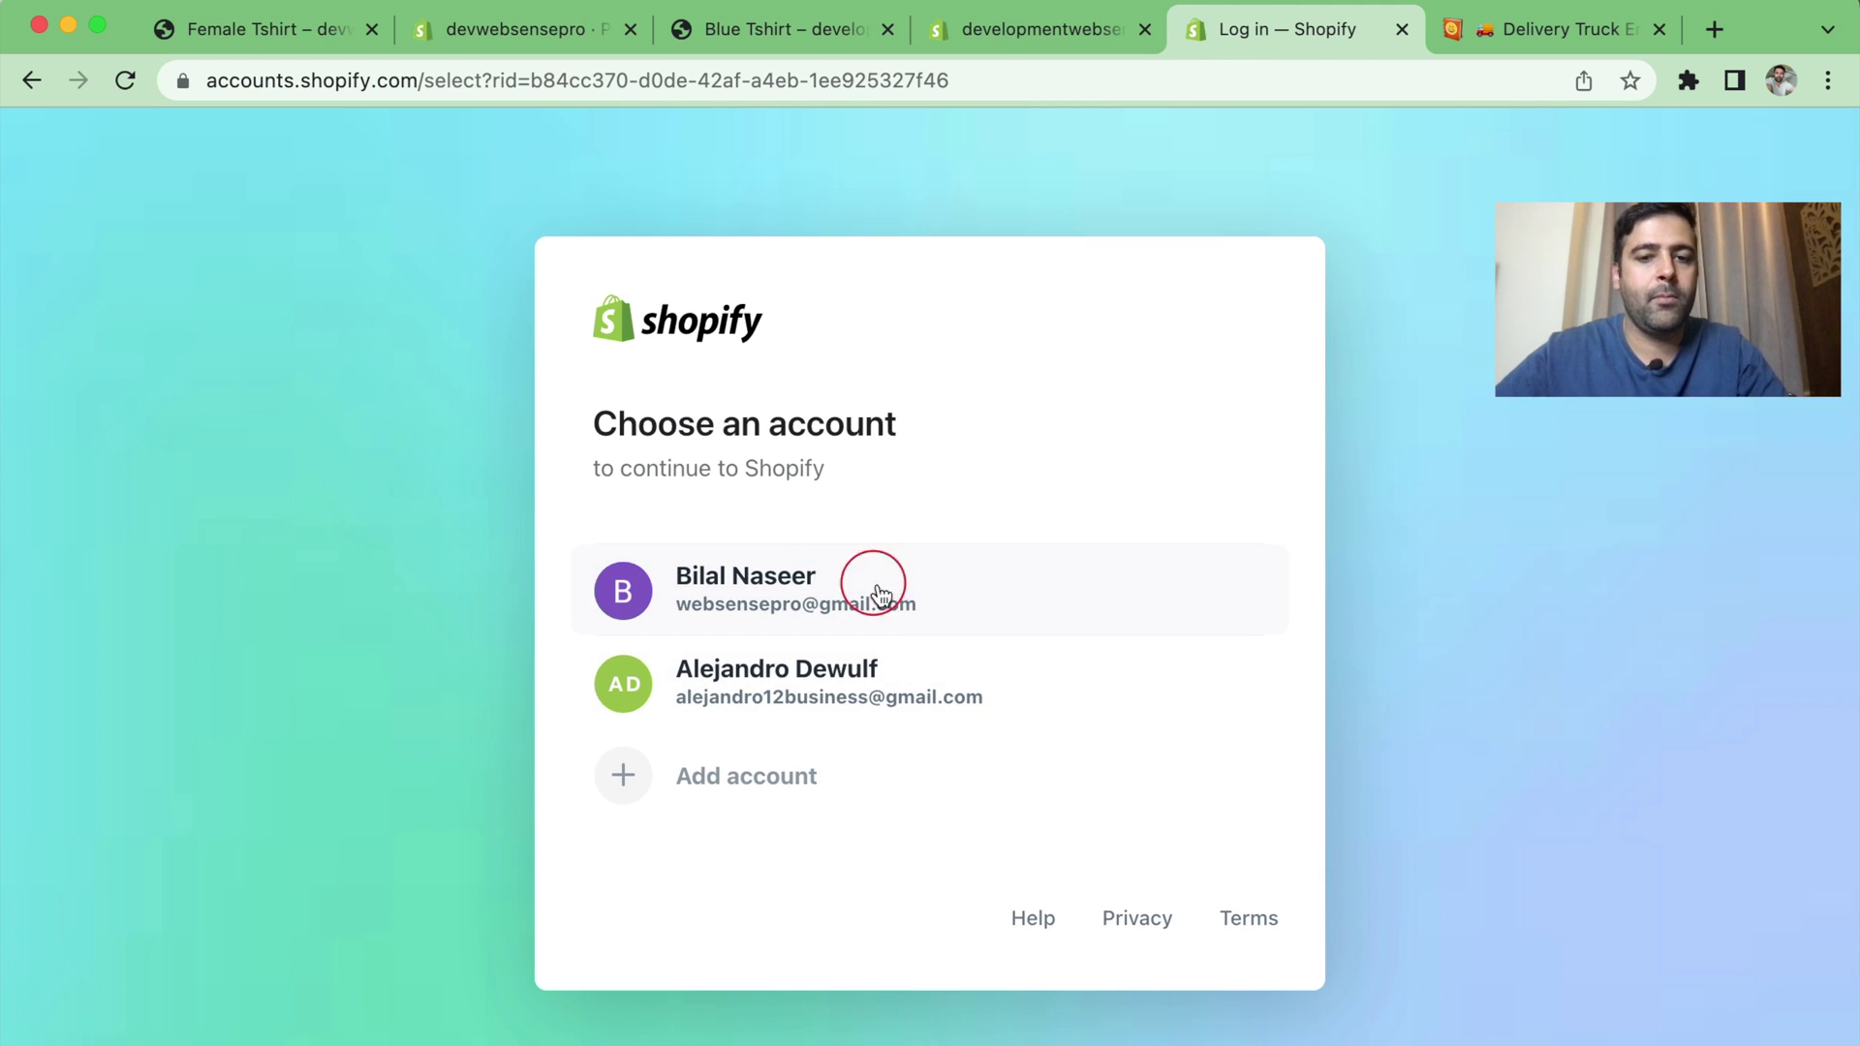
Step: Continue as the store owner, open Product metafield definitions, and move that tab into its own window
{"action": "left_click", "coordinate": [928, 604]}
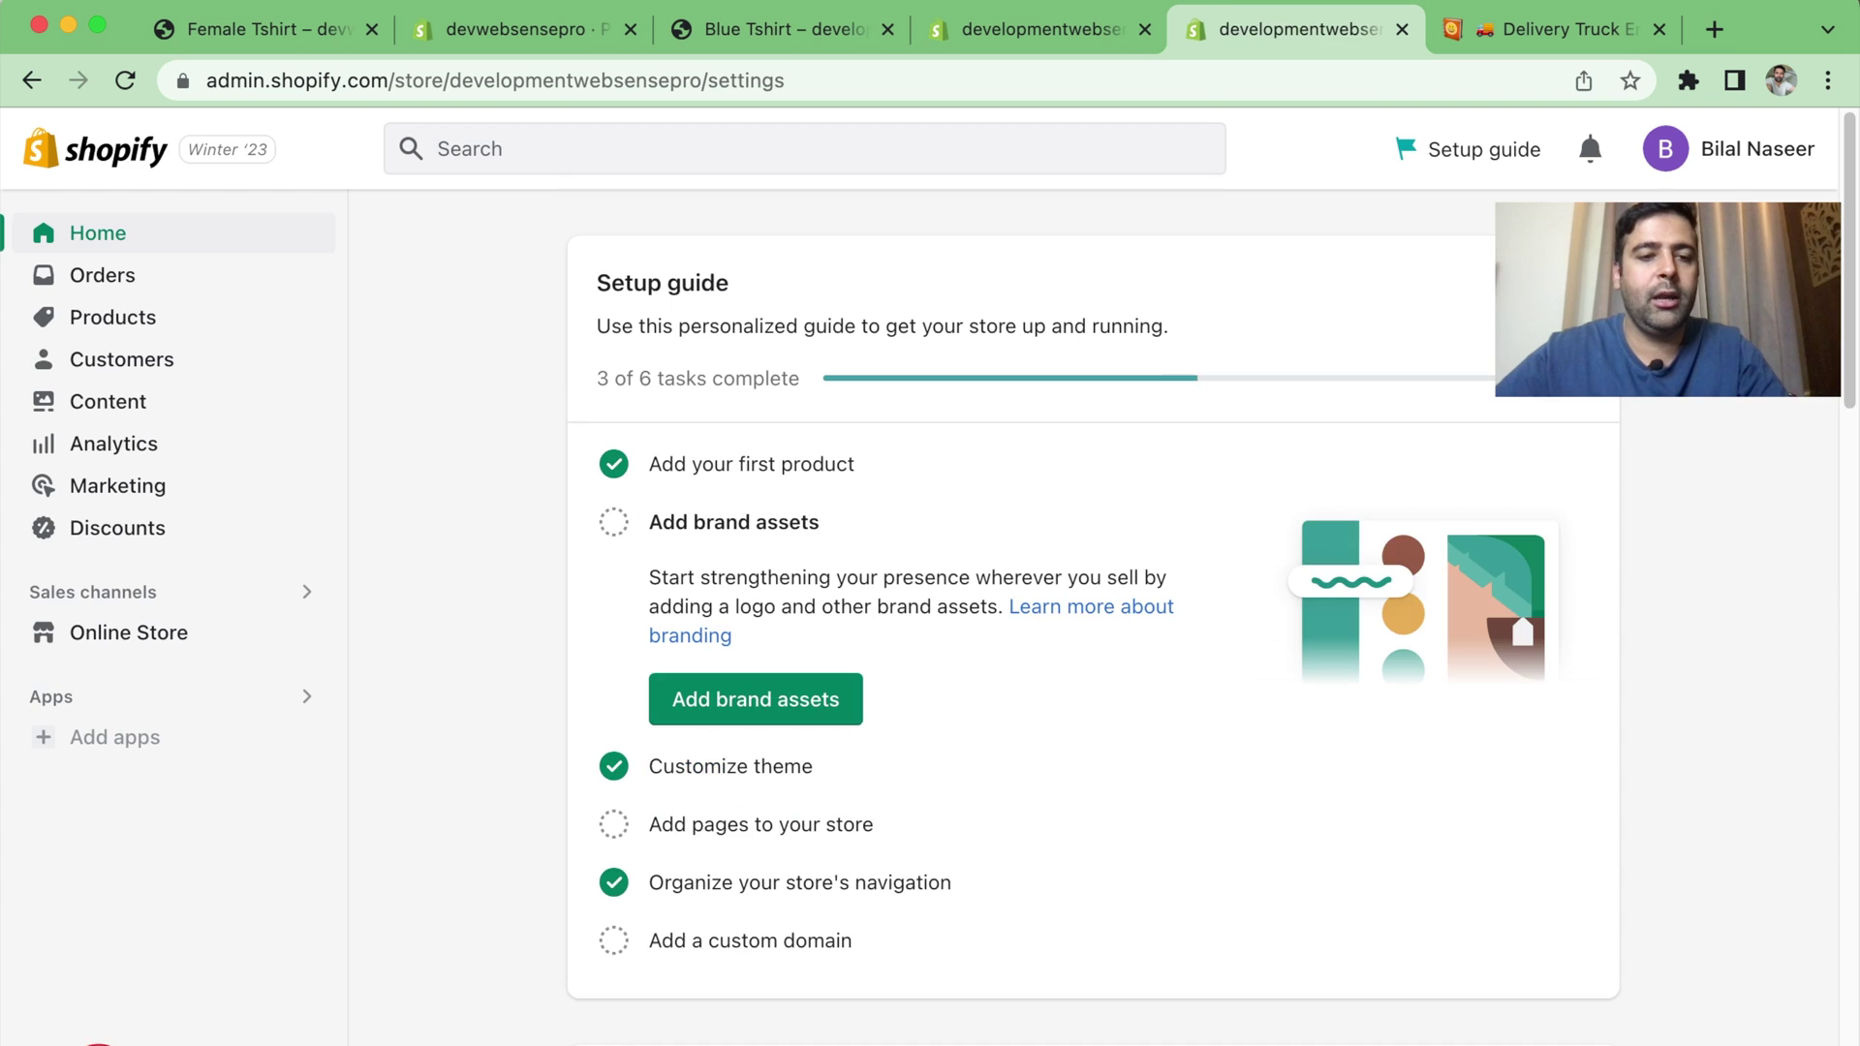
{"action": "scroll", "coordinate": [276, 872], "scroll_direction": "down", "scroll_amount": 3}
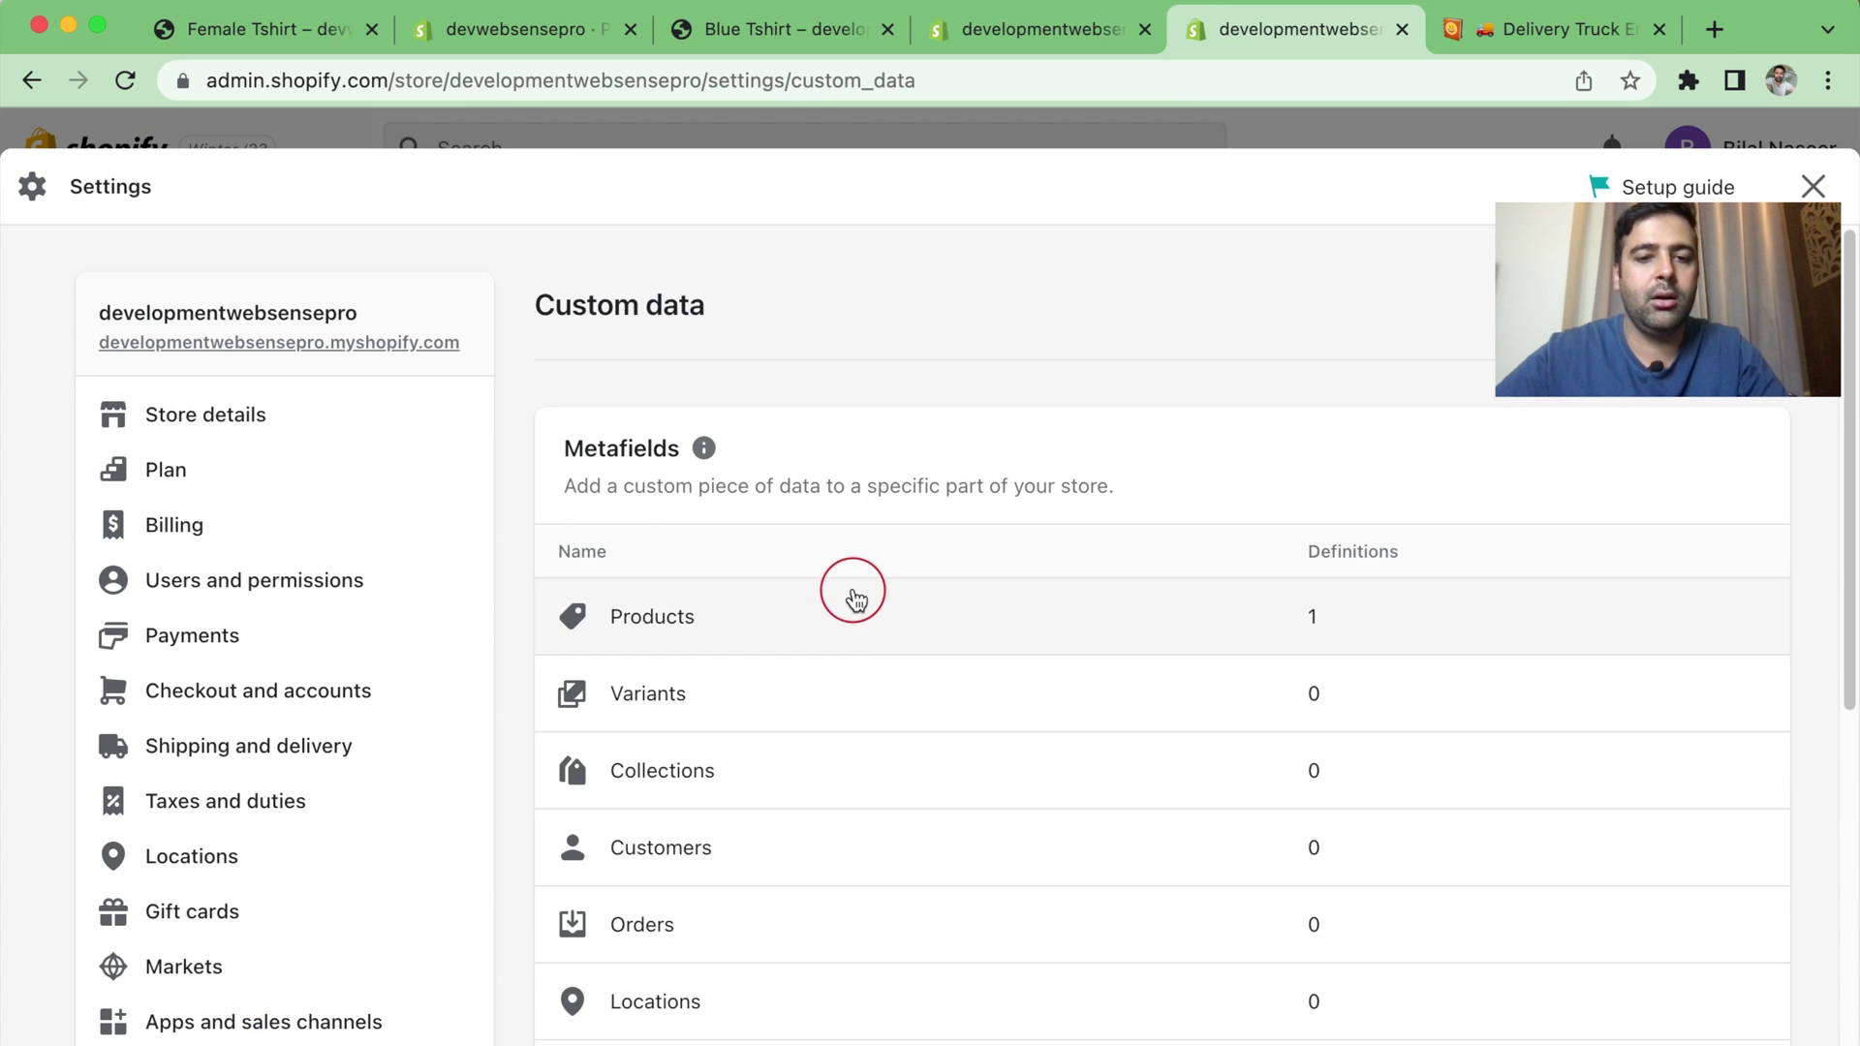
{"action": "left_click", "coordinate": [867, 622]}
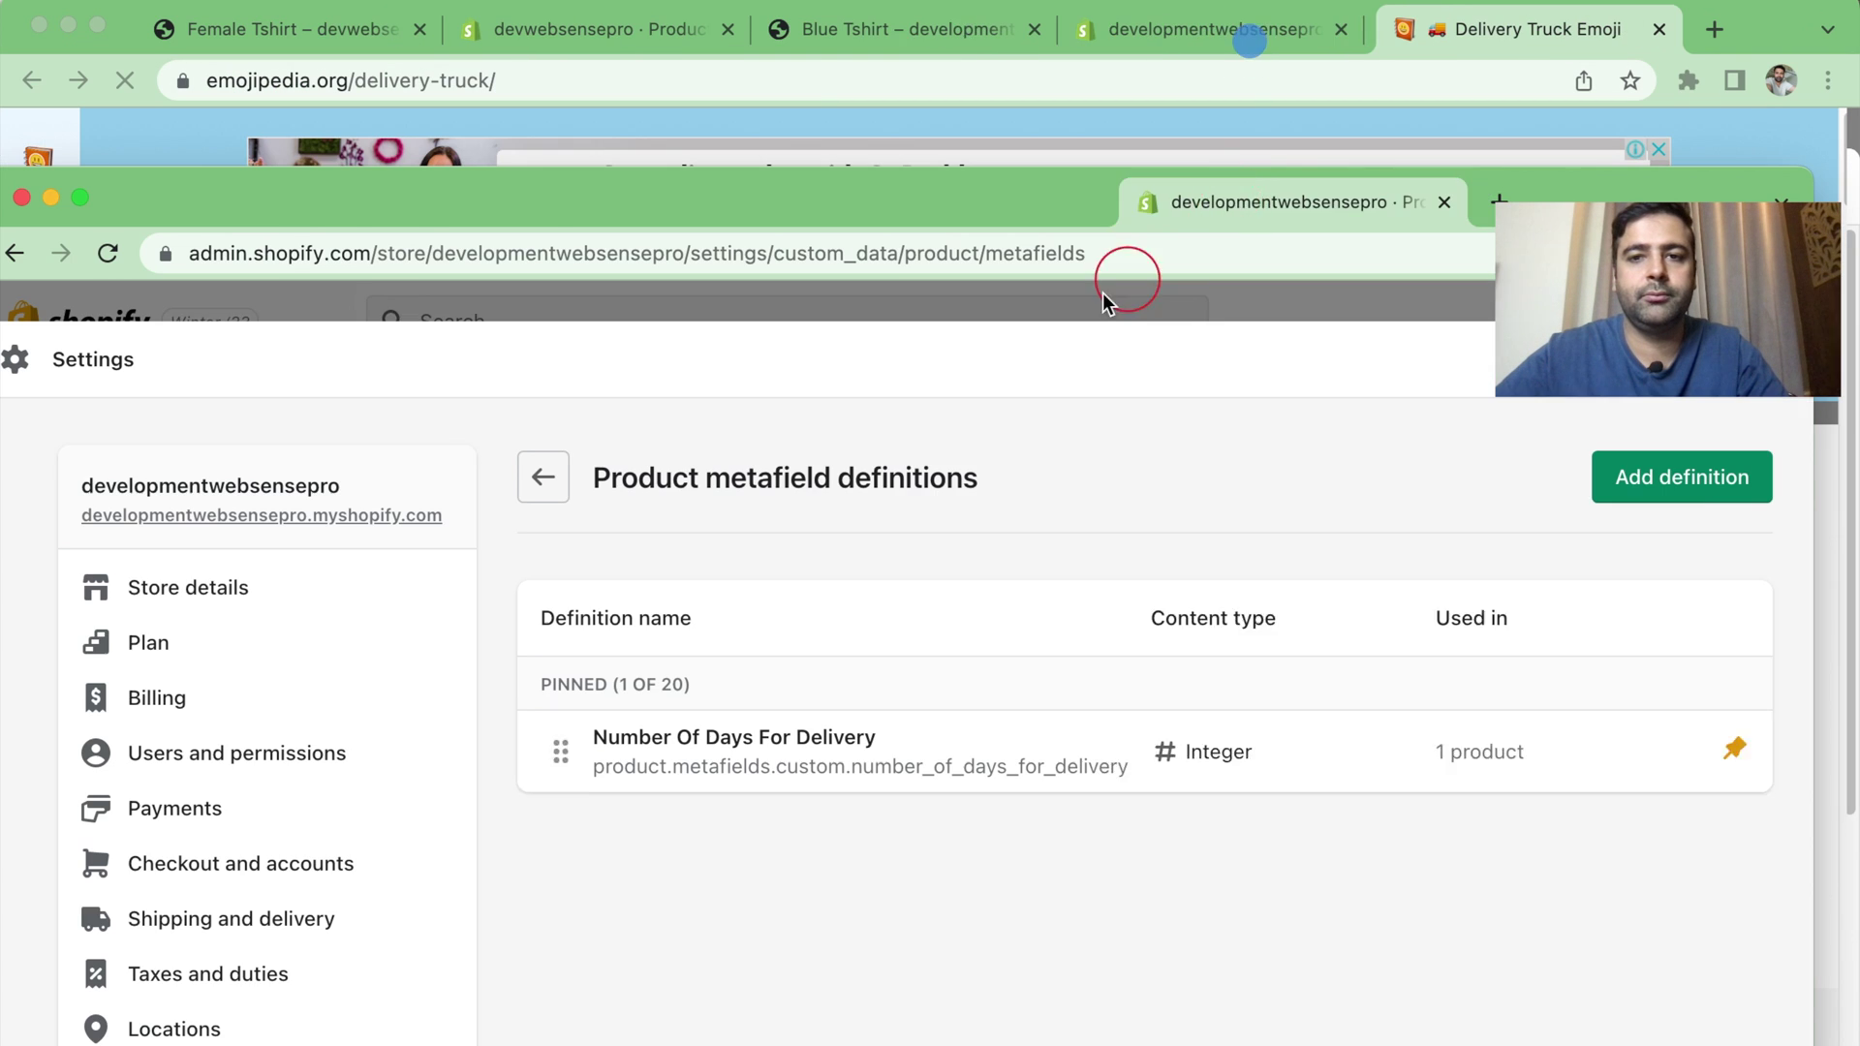
{"action": "left_click_drag", "start_coordinate": [1251, 47], "coordinate": [87, 283]}
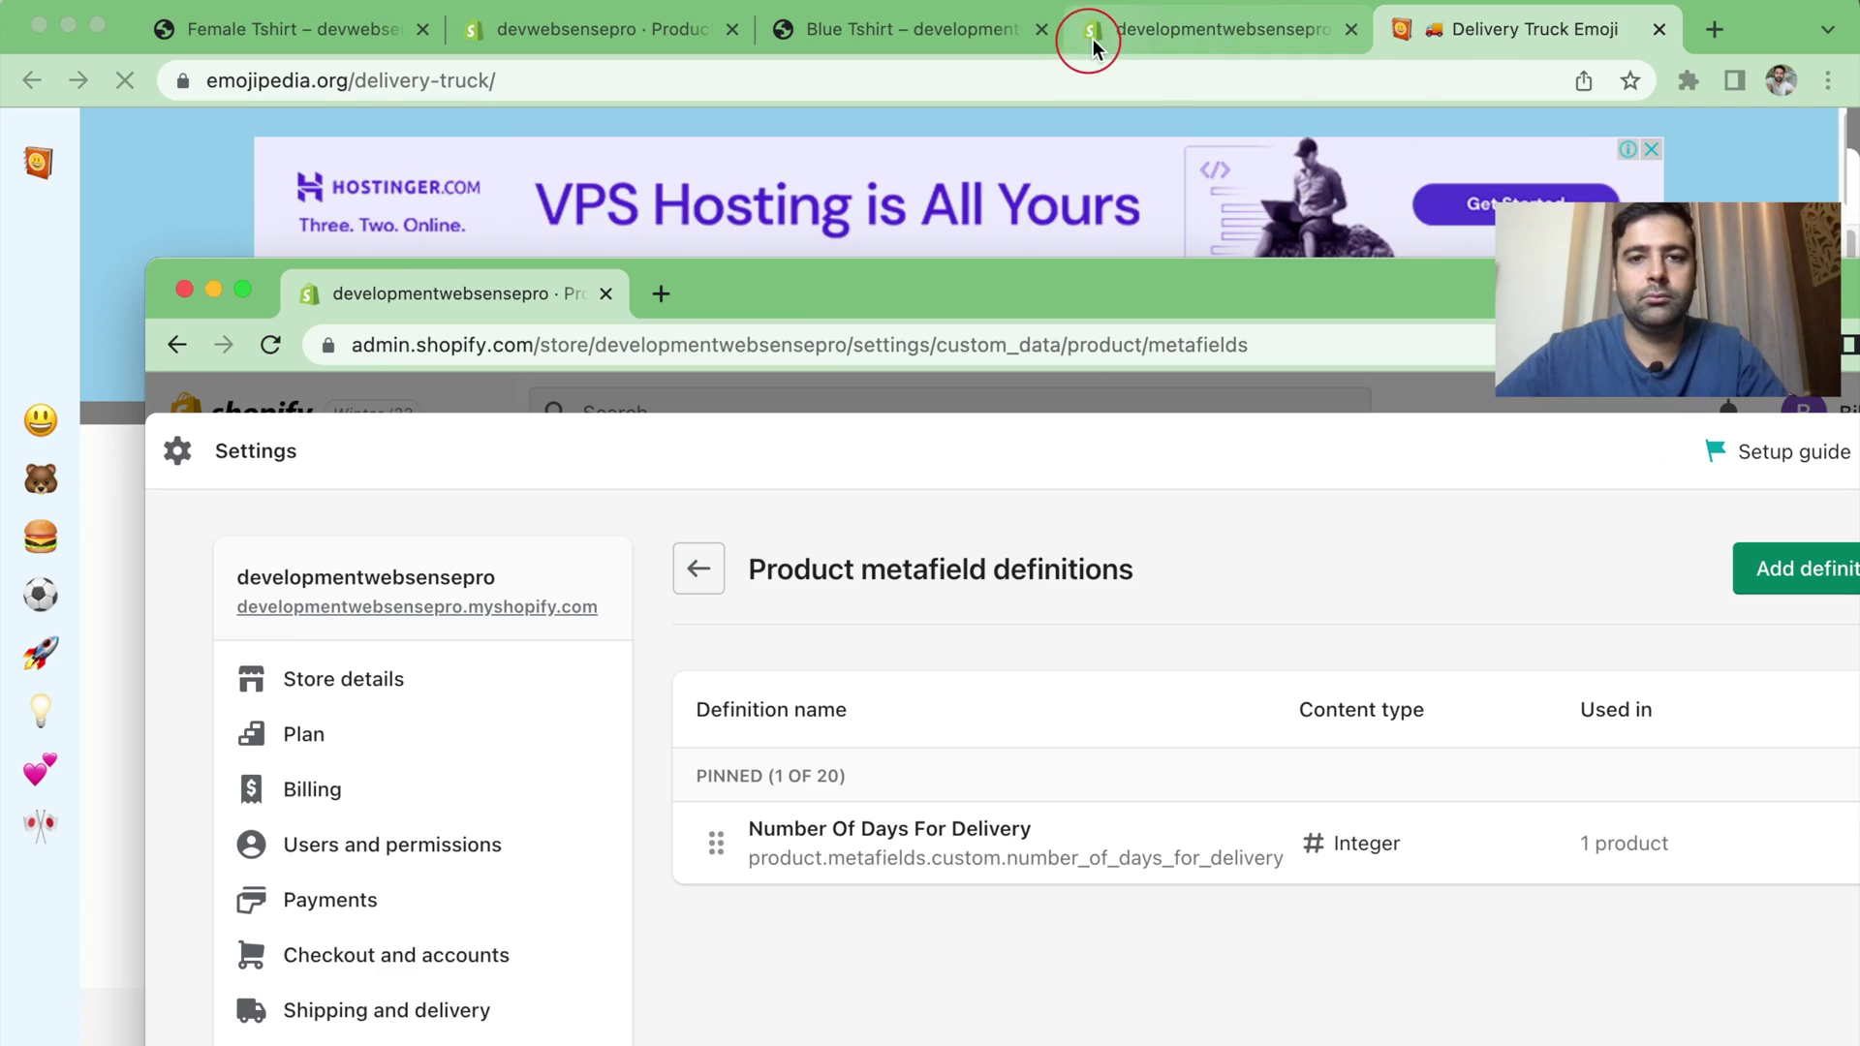
{"action": "left_click", "coordinate": [1149, 30]}
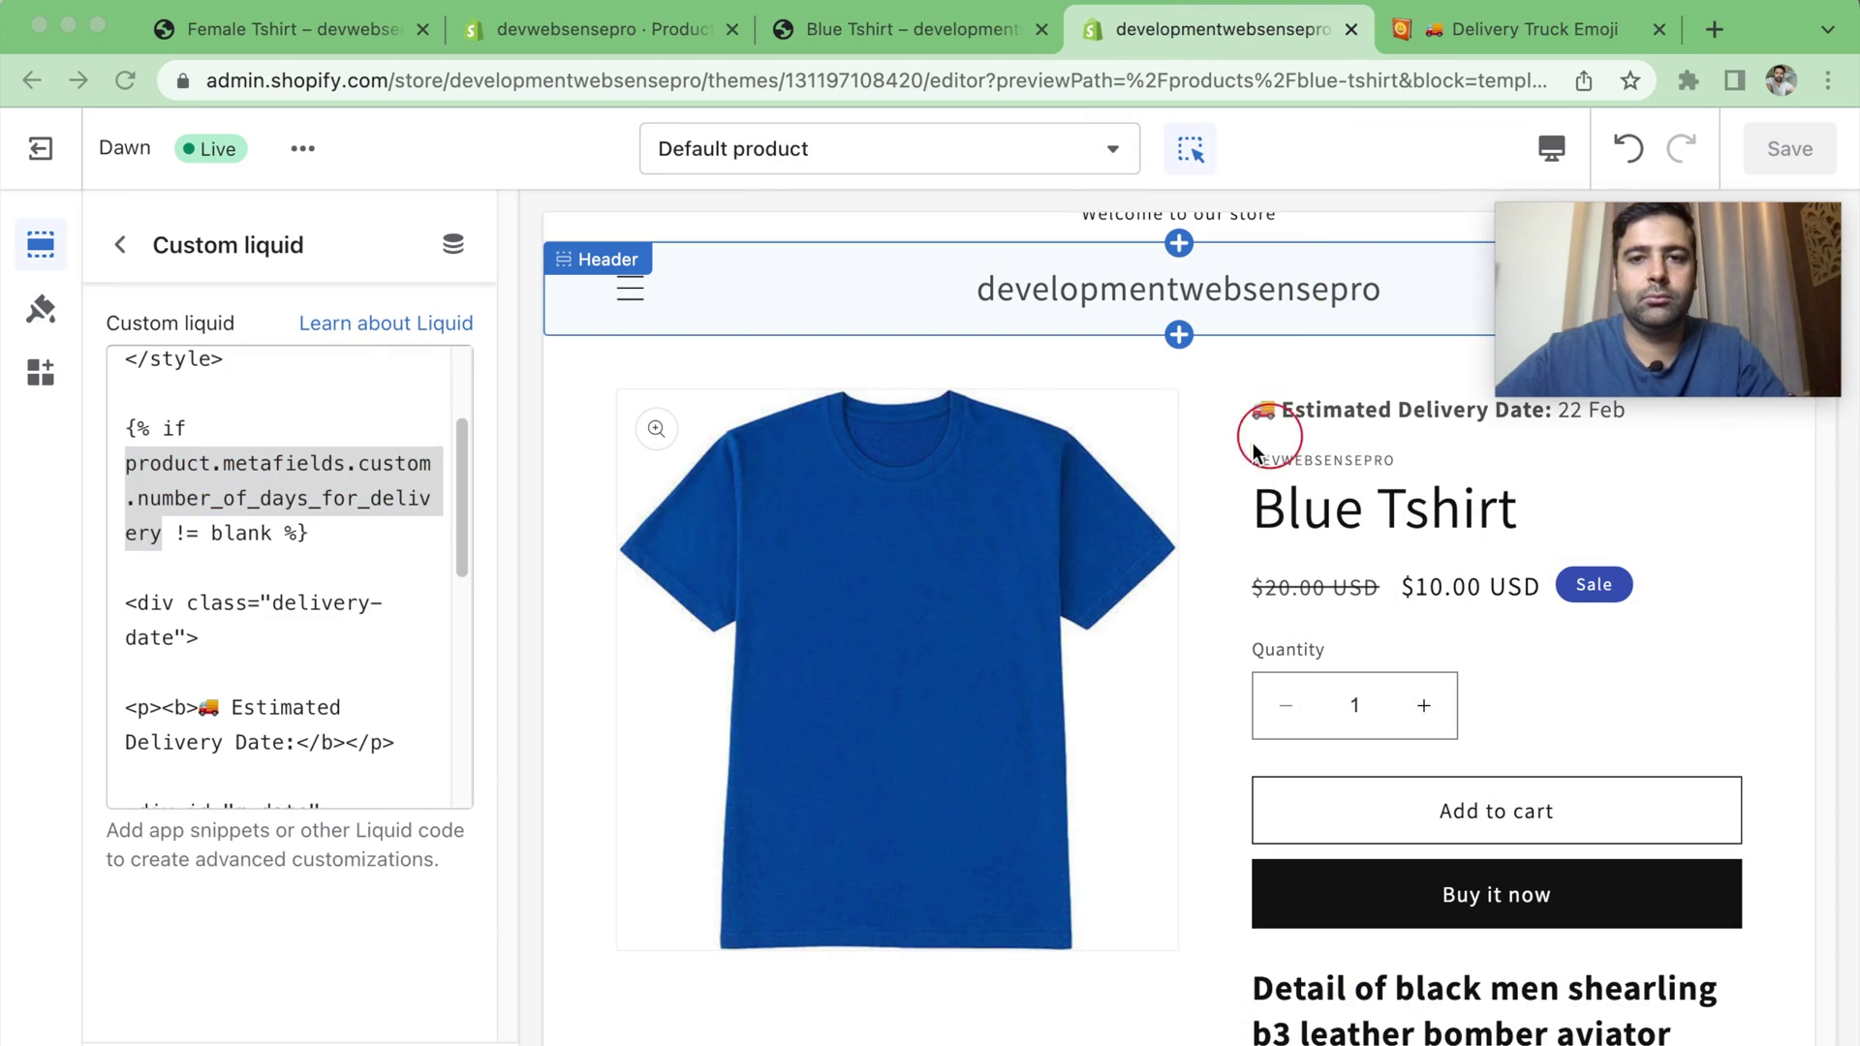
Step: Place a smaller metafield definitions window over the editor and check the Number Of Days For Delivery key
{"action": "key", "text": "ctrl+Up"}
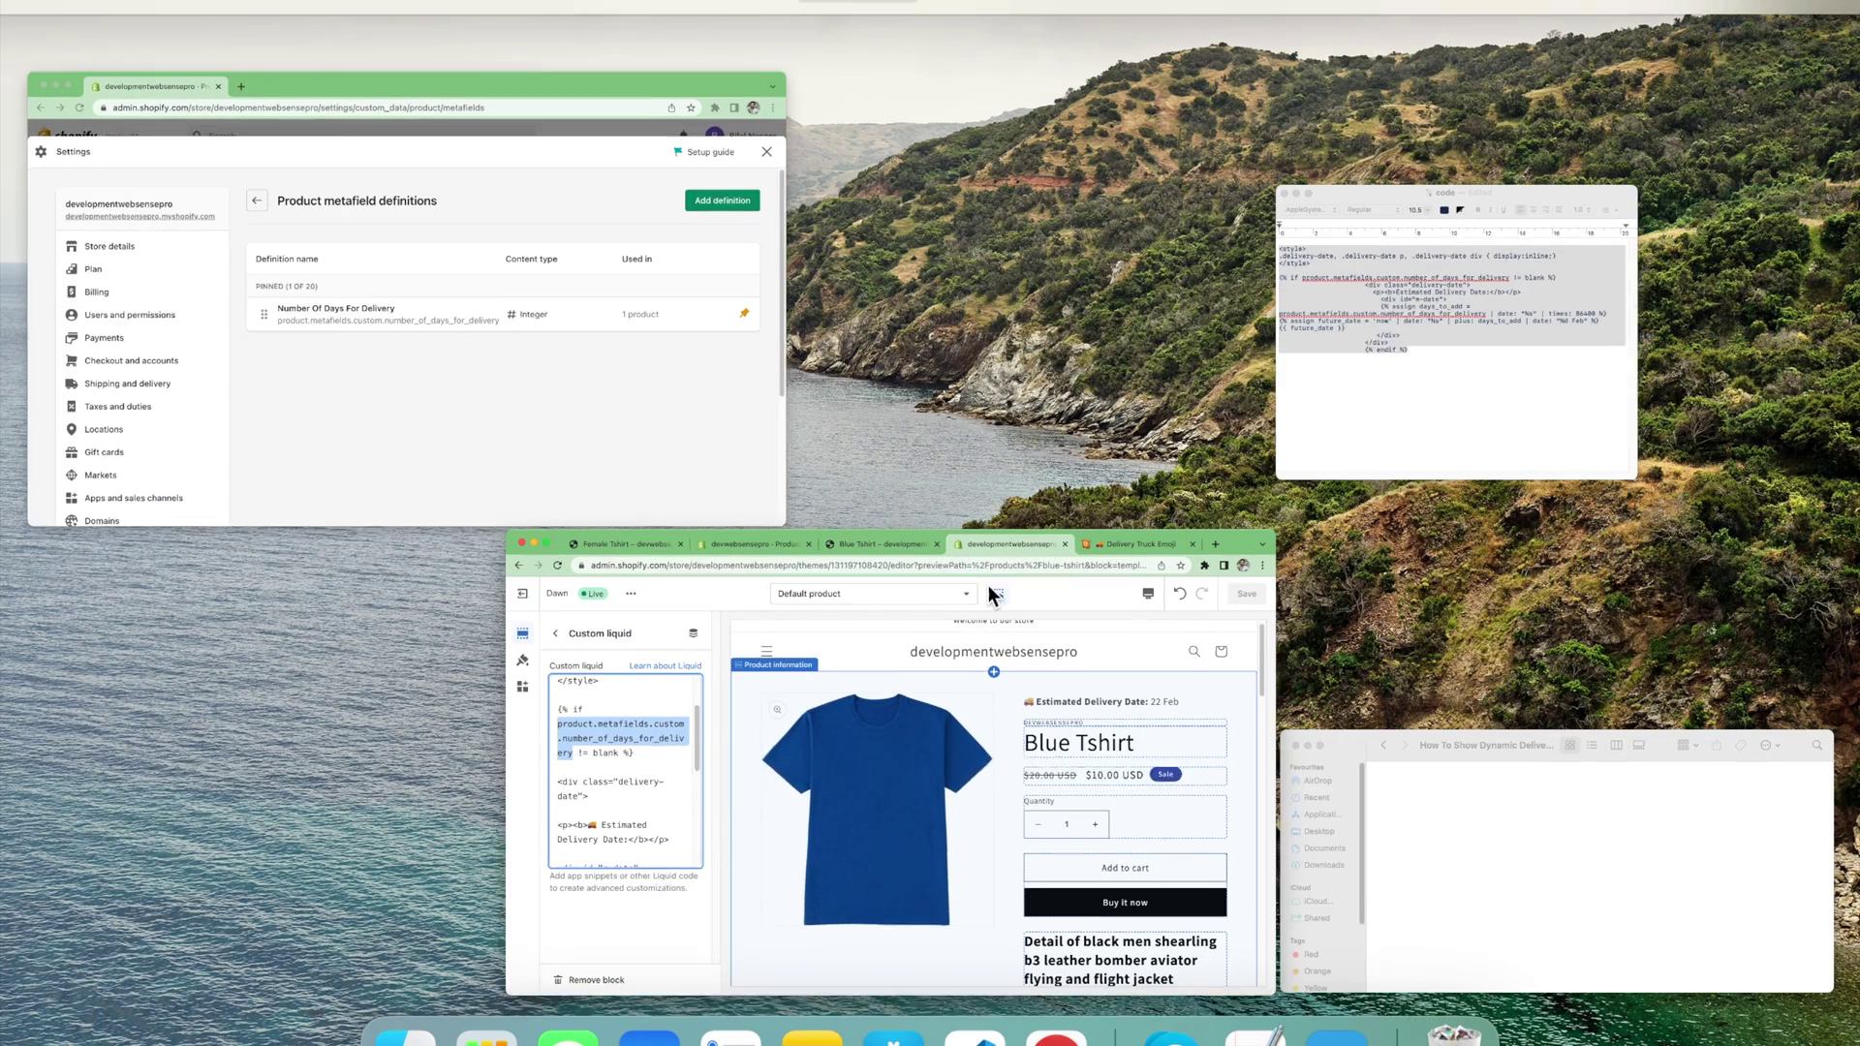
{"action": "left_click", "coordinate": [544, 418]}
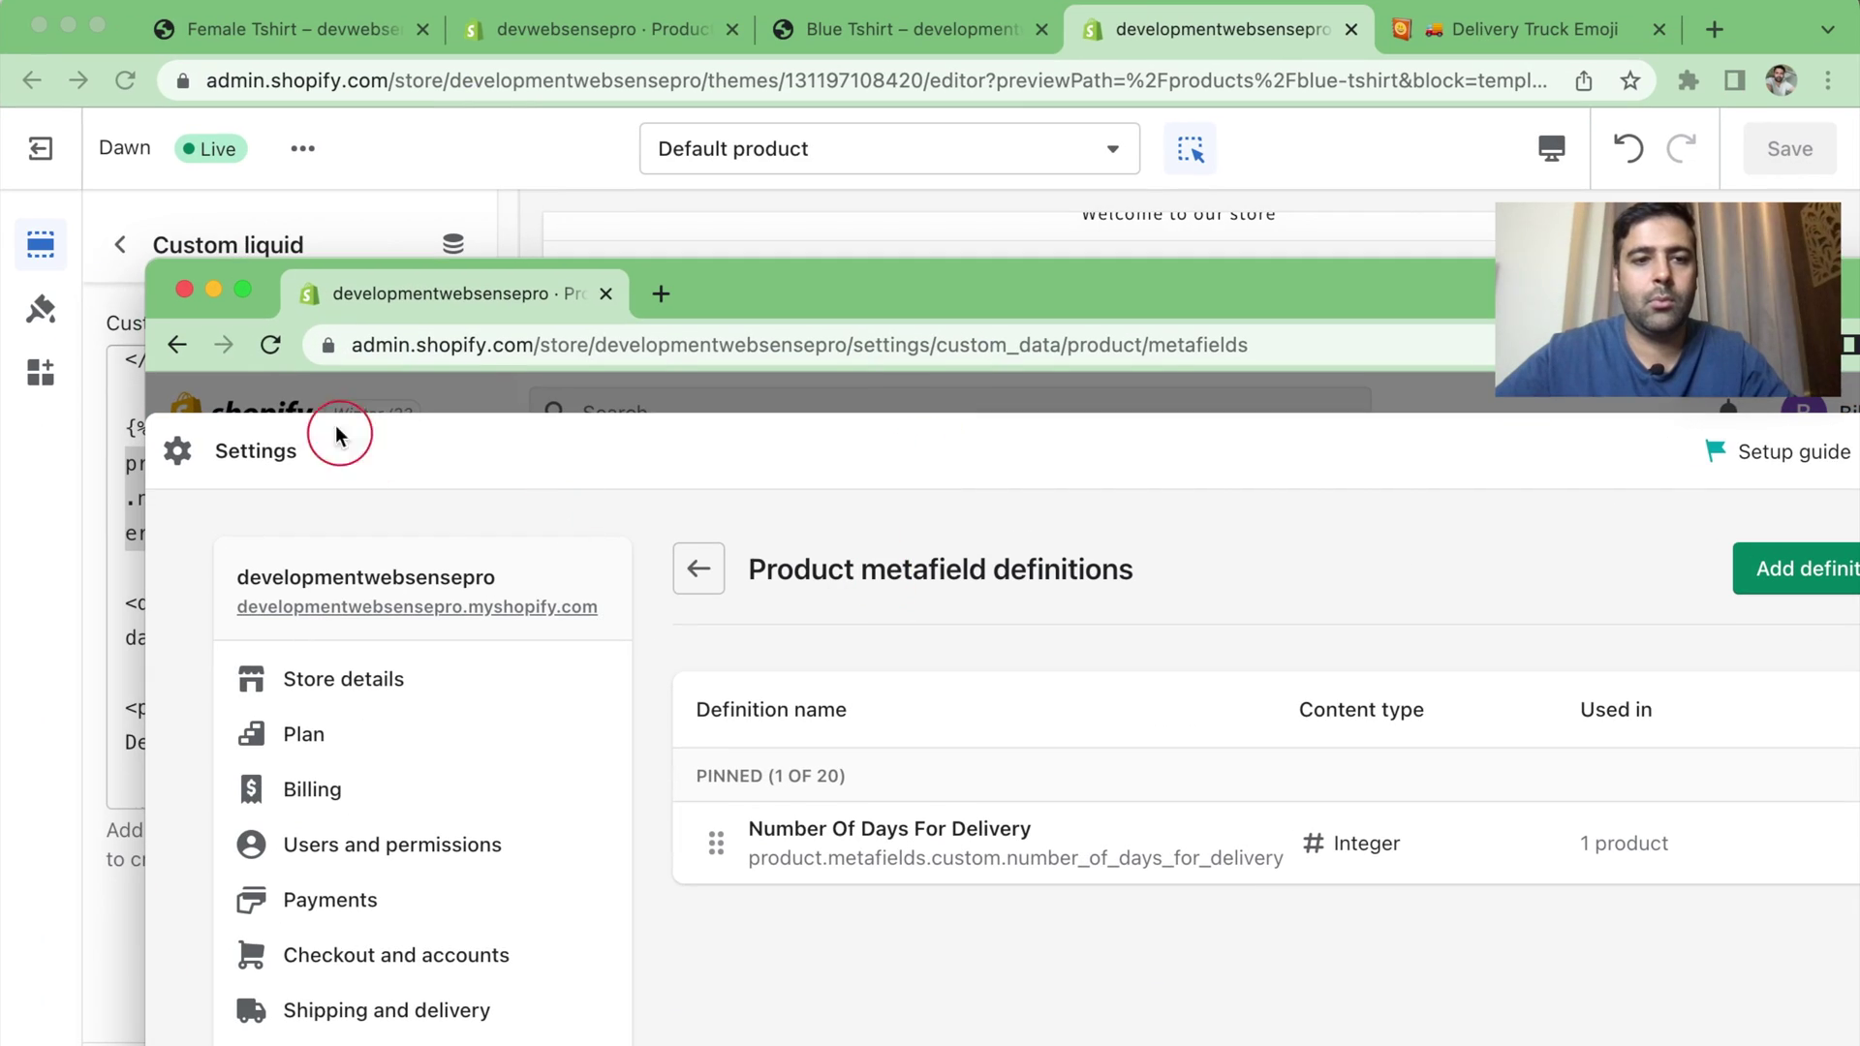
{"action": "left_click_drag", "start_coordinate": [158, 268], "coordinate": [509, 472]}
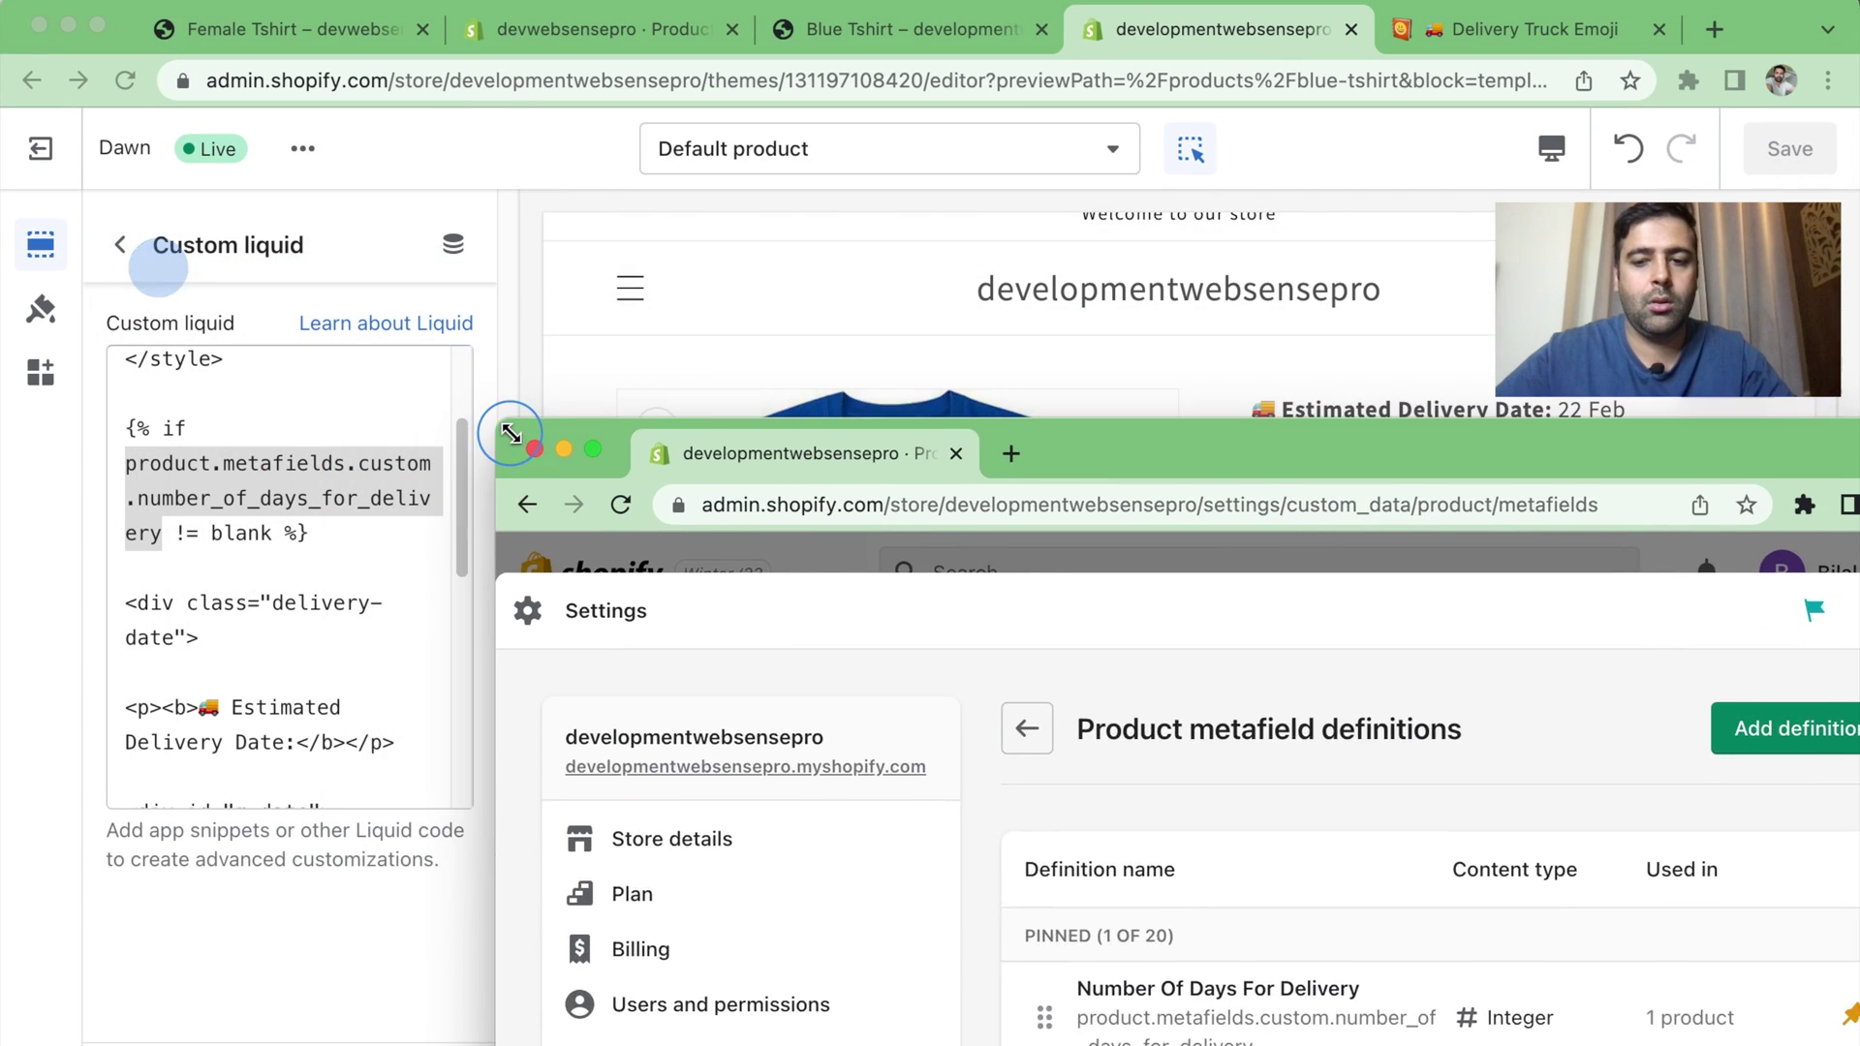
{"action": "left_click_drag", "start_coordinate": [1143, 496], "coordinate": [1121, 99]}
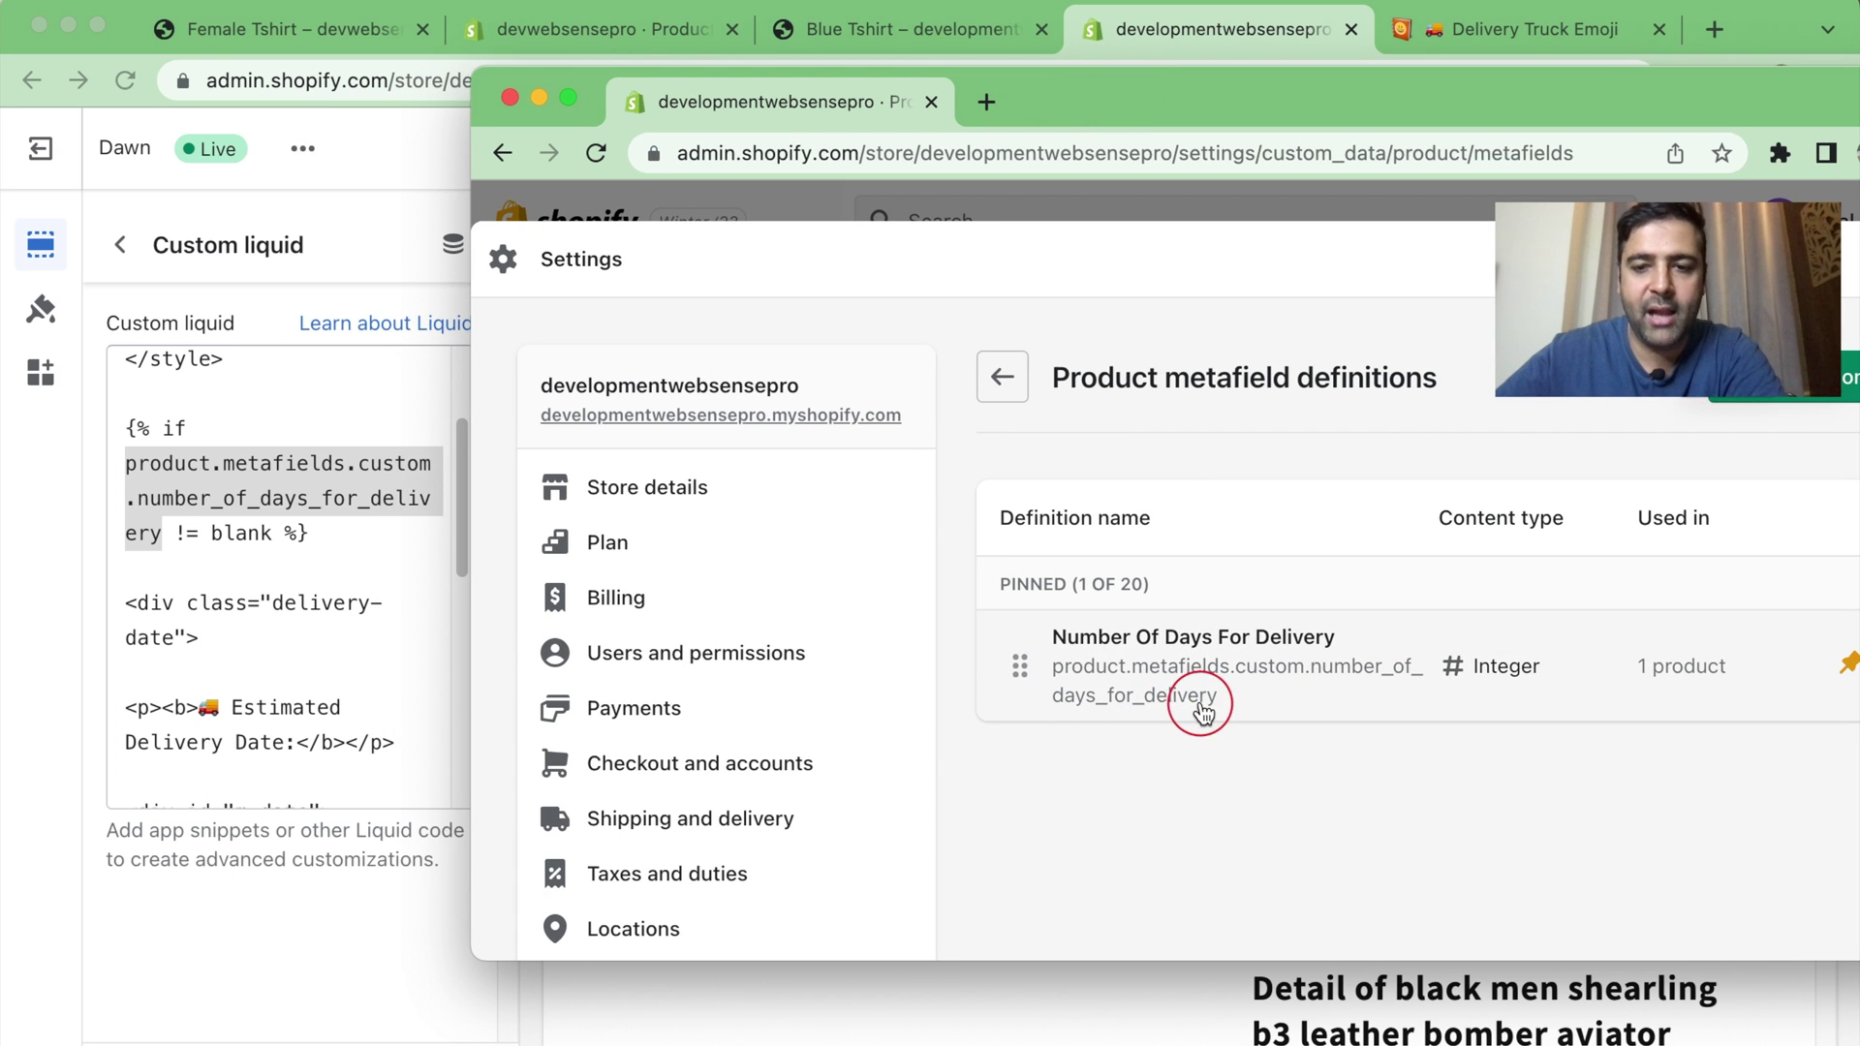
{"action": "left_click_drag", "start_coordinate": [1226, 707], "coordinate": [1057, 677]}
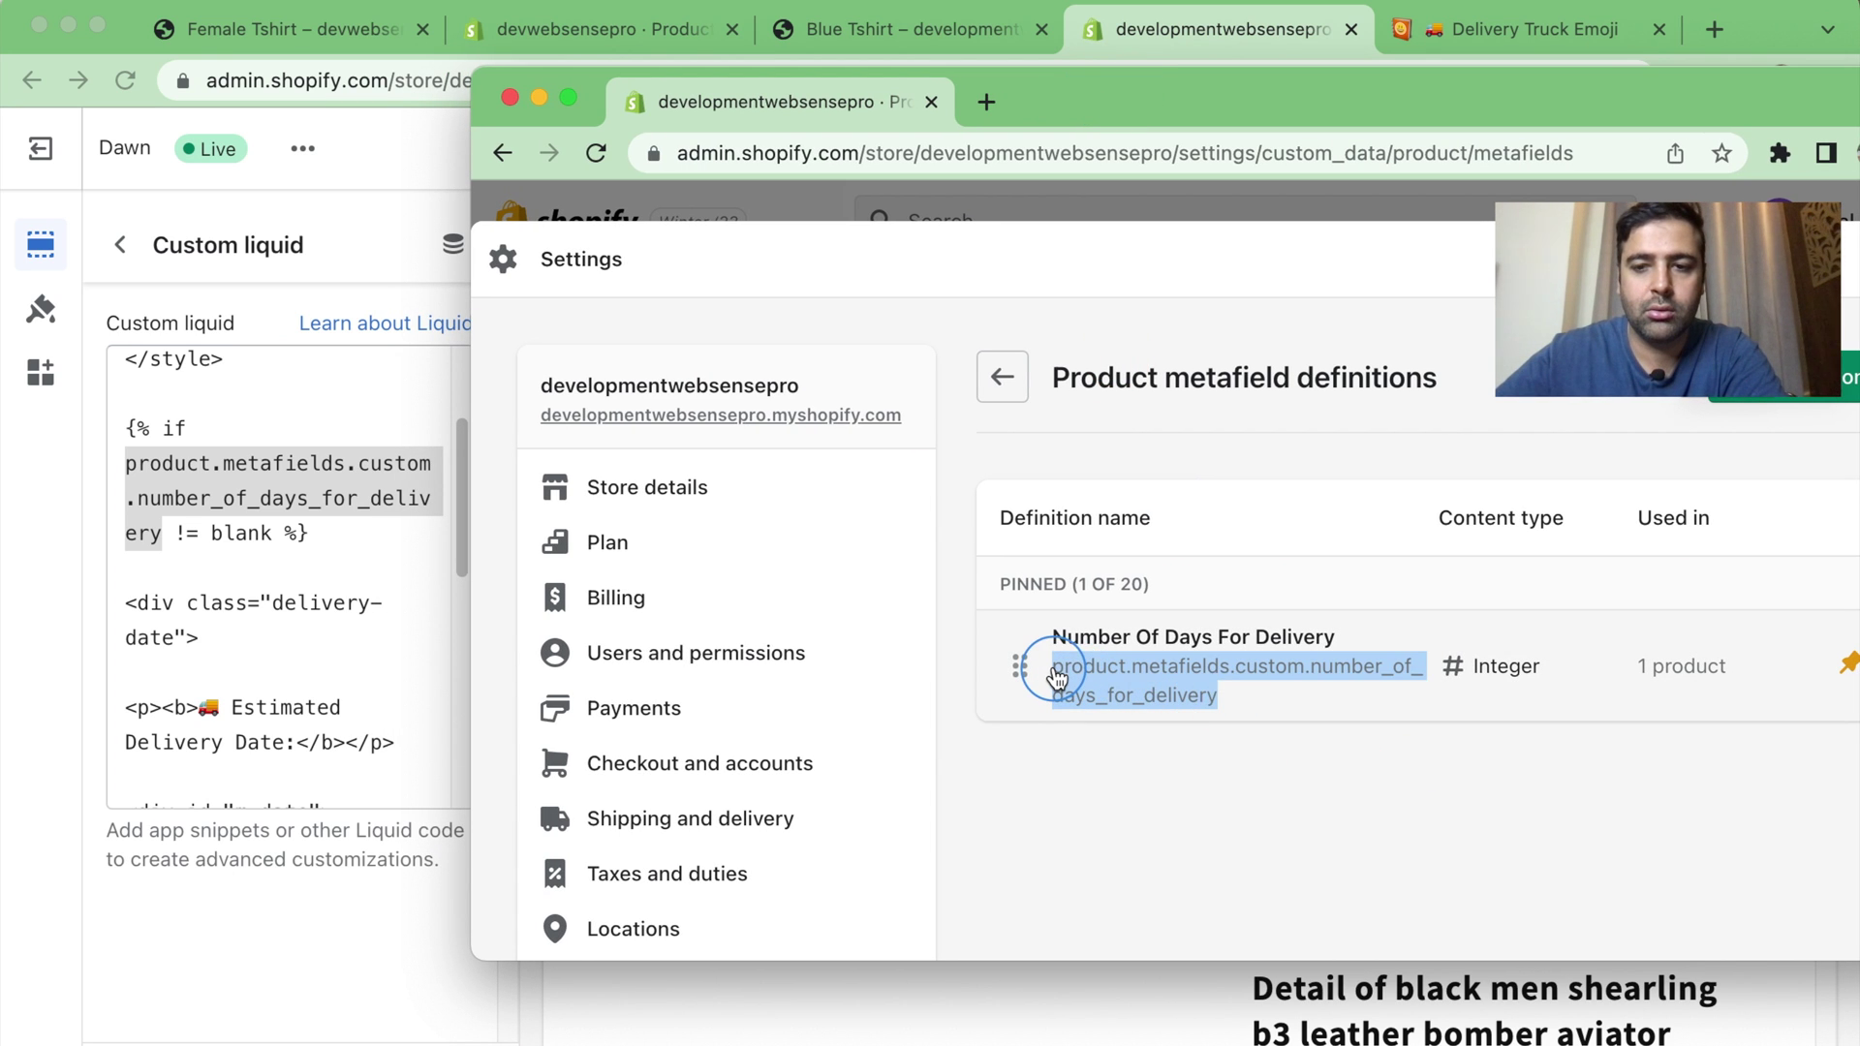
{"action": "left_click", "coordinate": [1059, 811]}
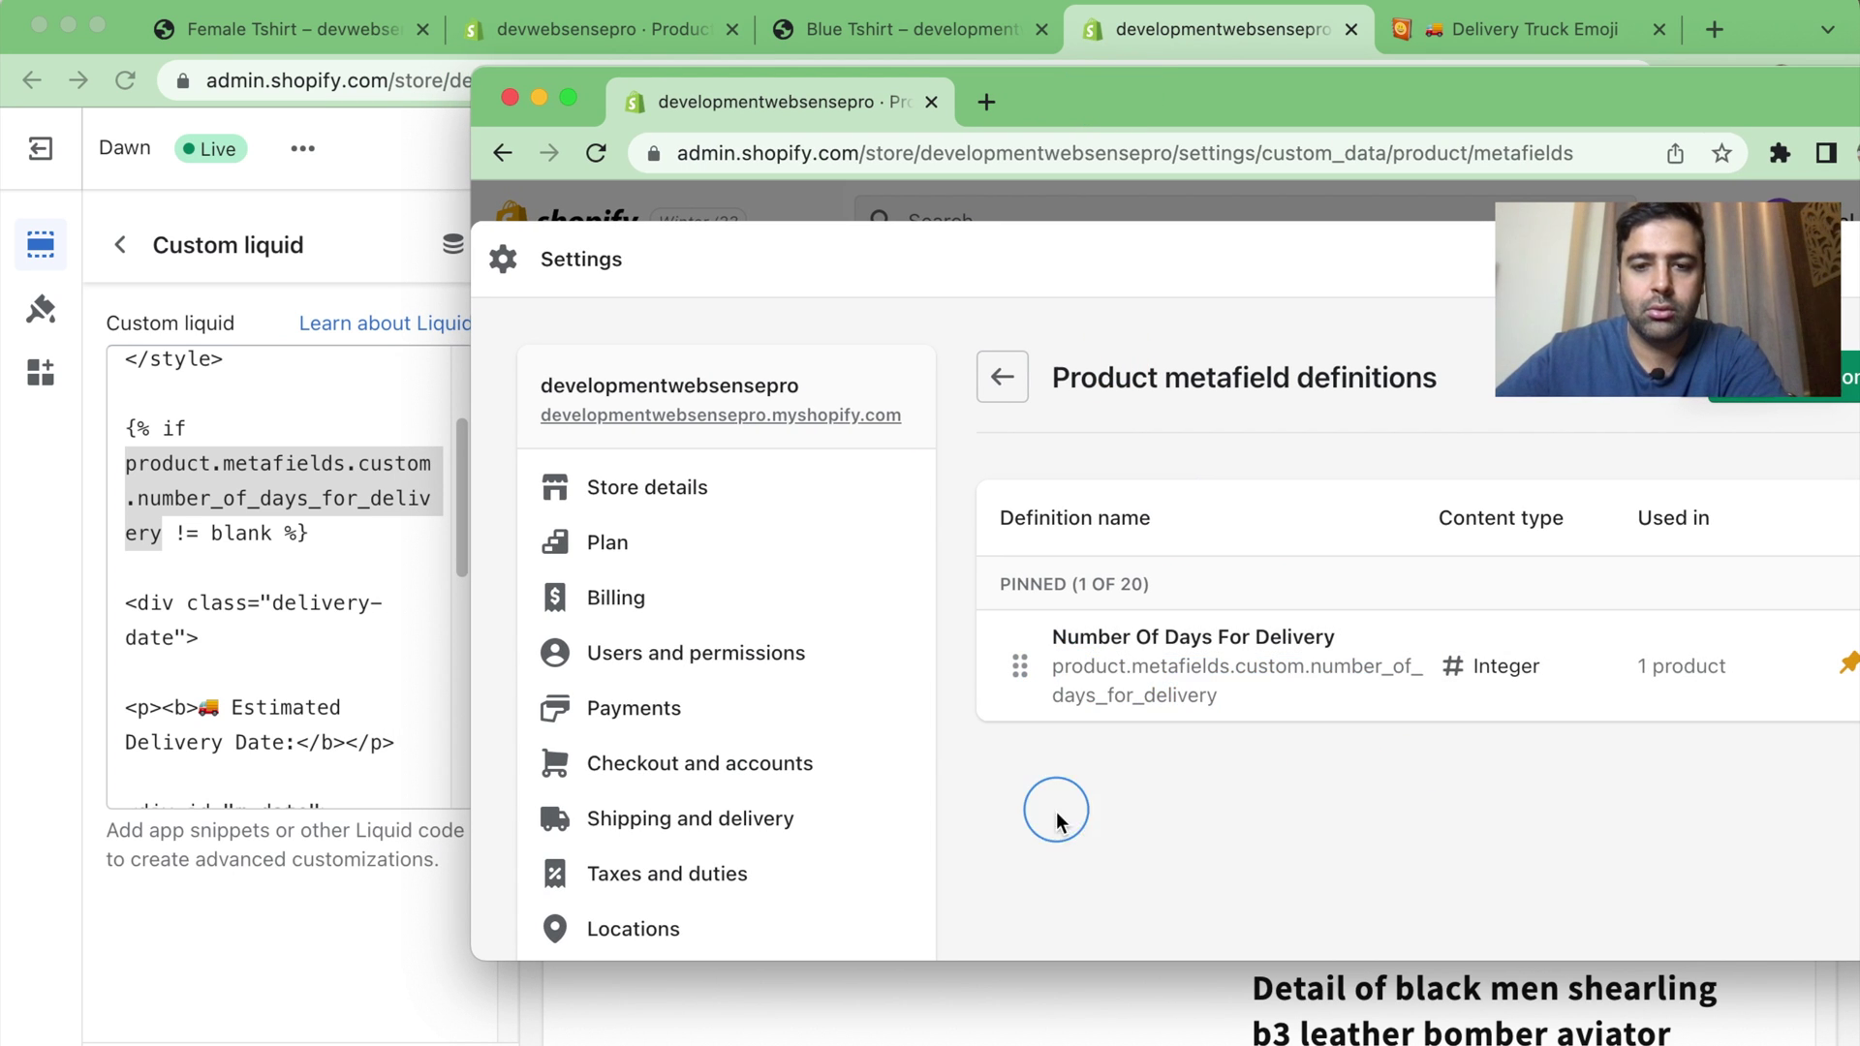
{"action": "left_click", "coordinate": [176, 496]}
{"action": "left_click", "coordinate": [160, 540]}
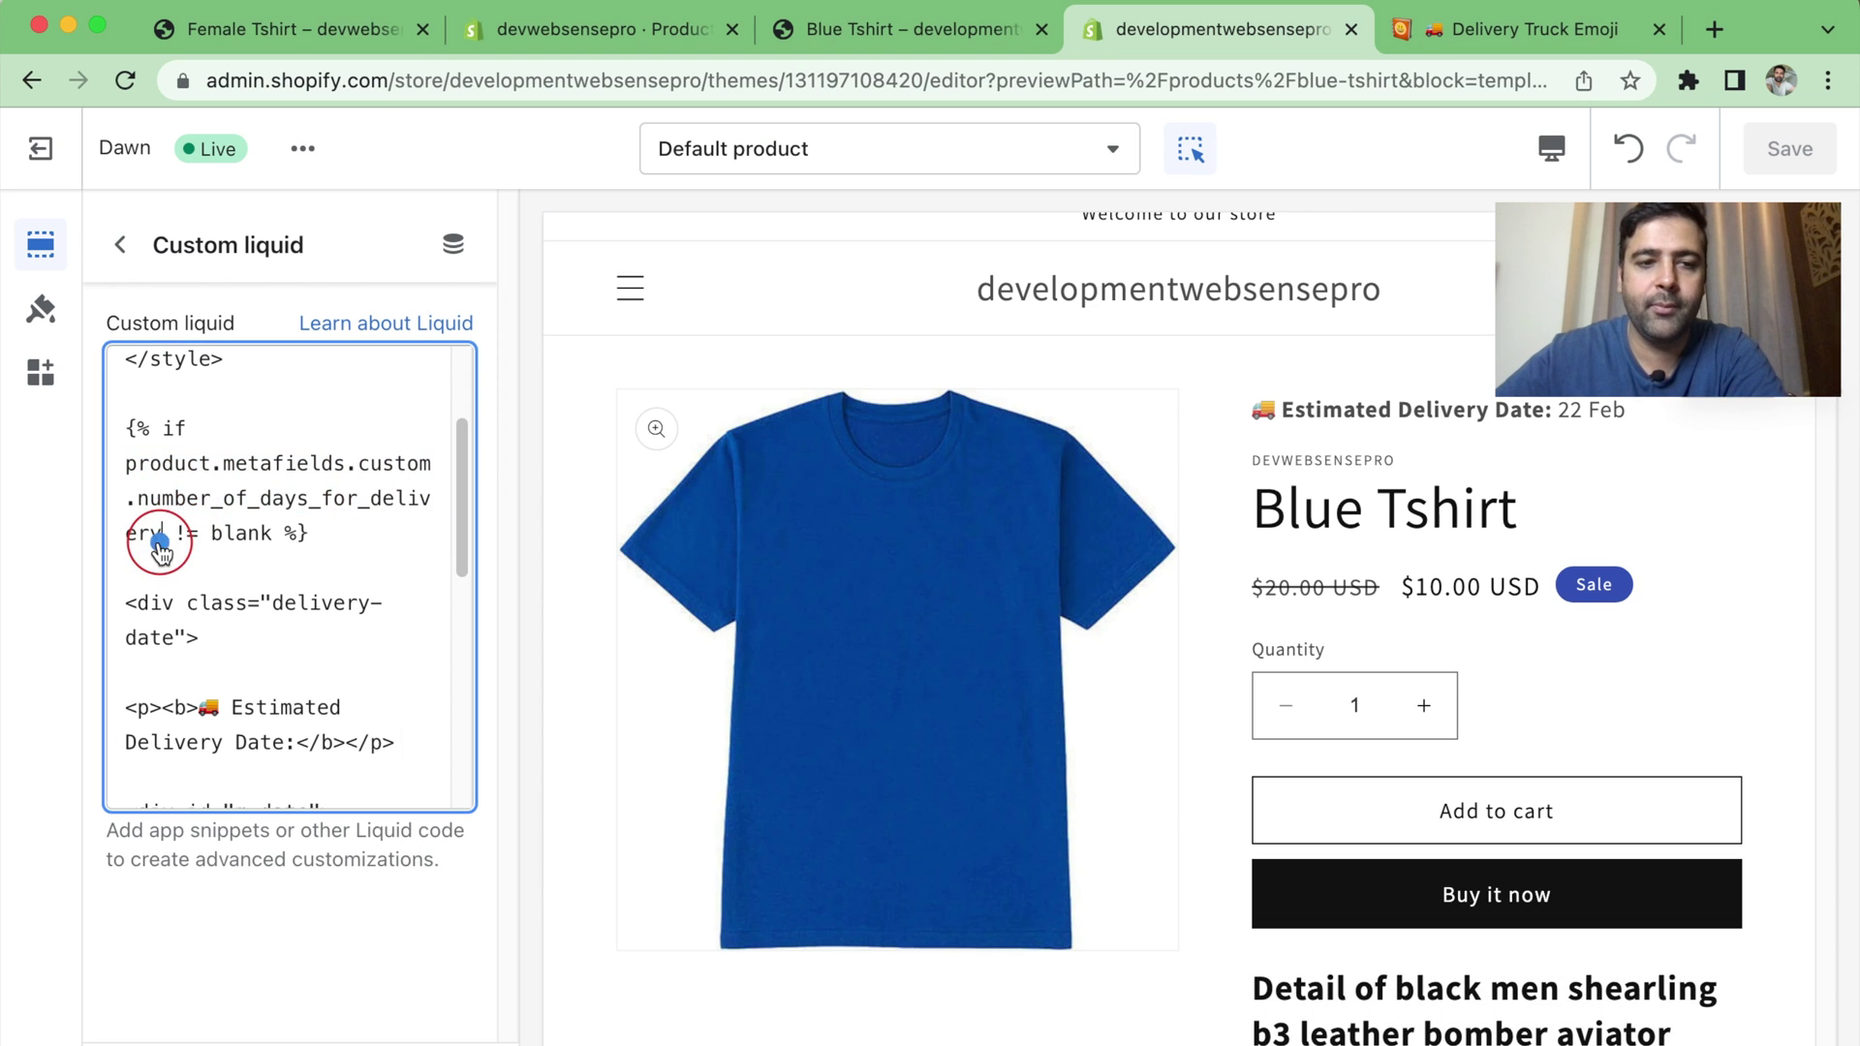
{"action": "scroll", "coordinate": [338, 485], "scroll_direction": "down", "scroll_amount": 1}
{"action": "scroll", "coordinate": [338, 477], "scroll_direction": "down", "scroll_amount": 5}
{"action": "scroll", "coordinate": [337, 581], "scroll_direction": "down", "scroll_amount": 1}
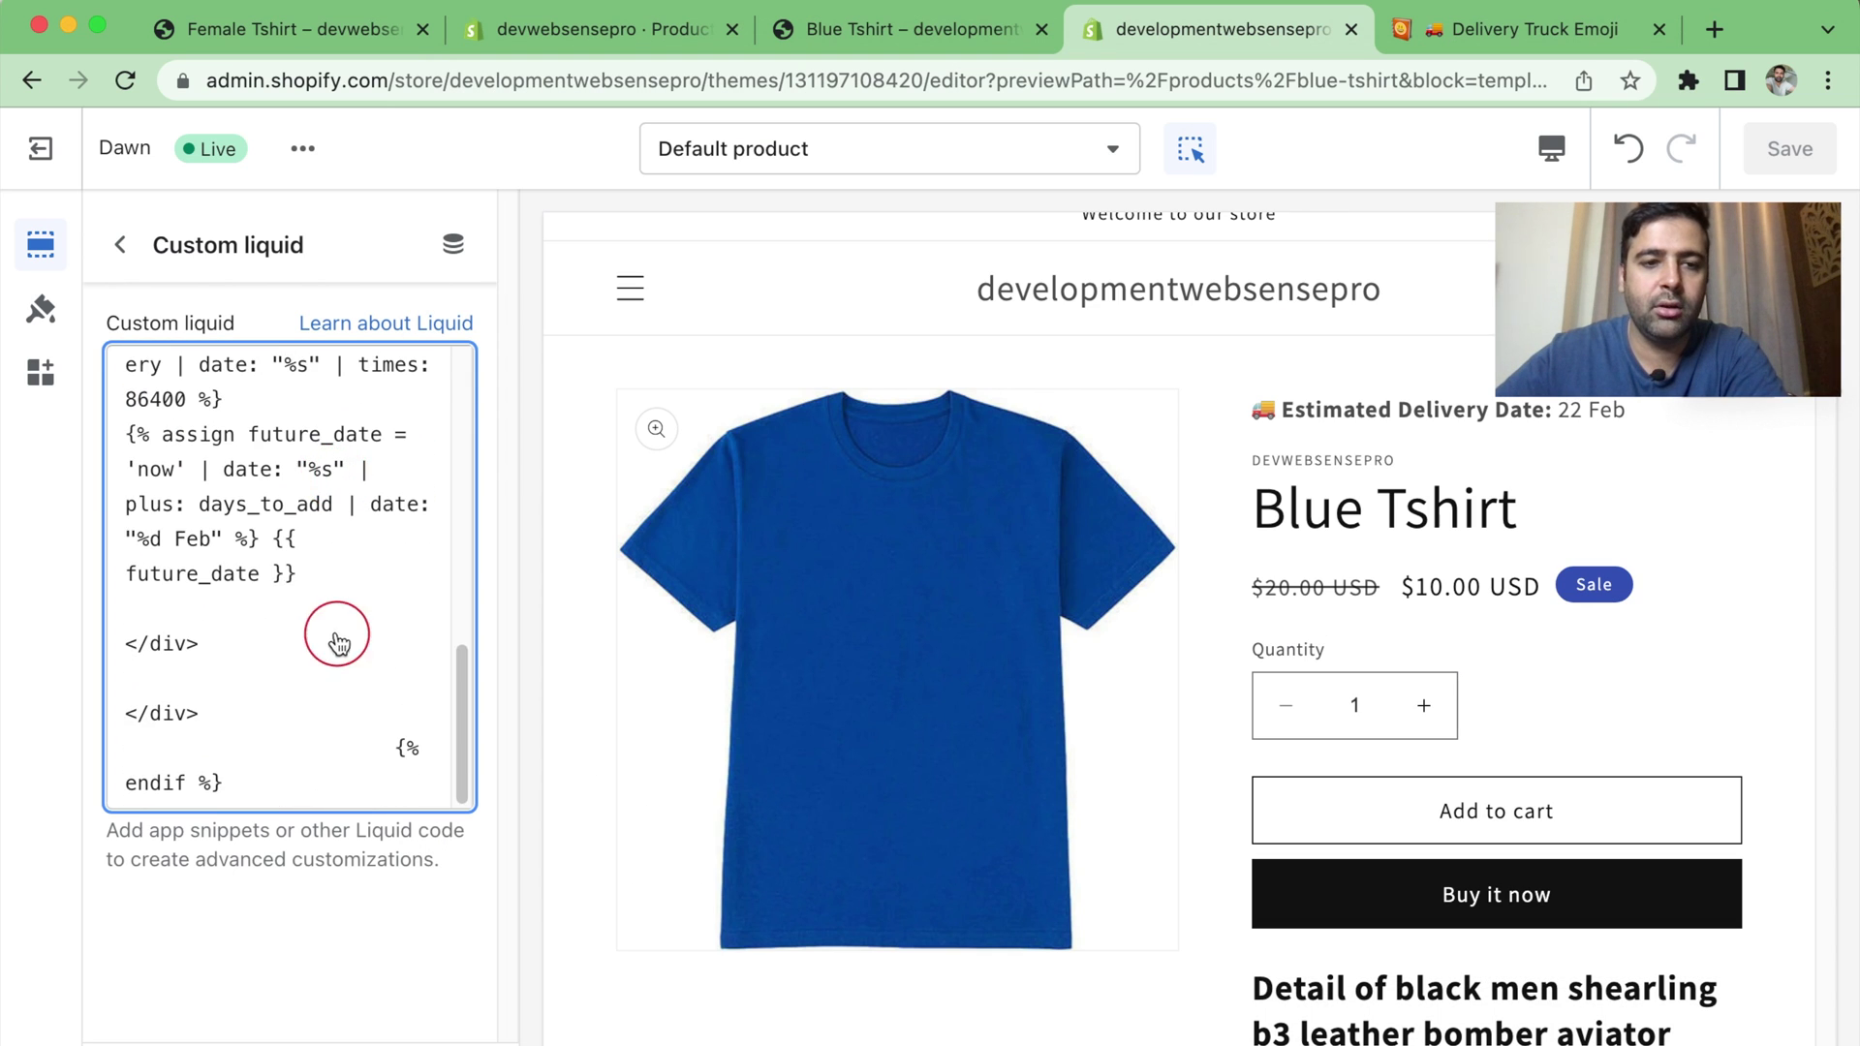
{"action": "scroll", "coordinate": [208, 608], "scroll_direction": "up", "scroll_amount": 4}
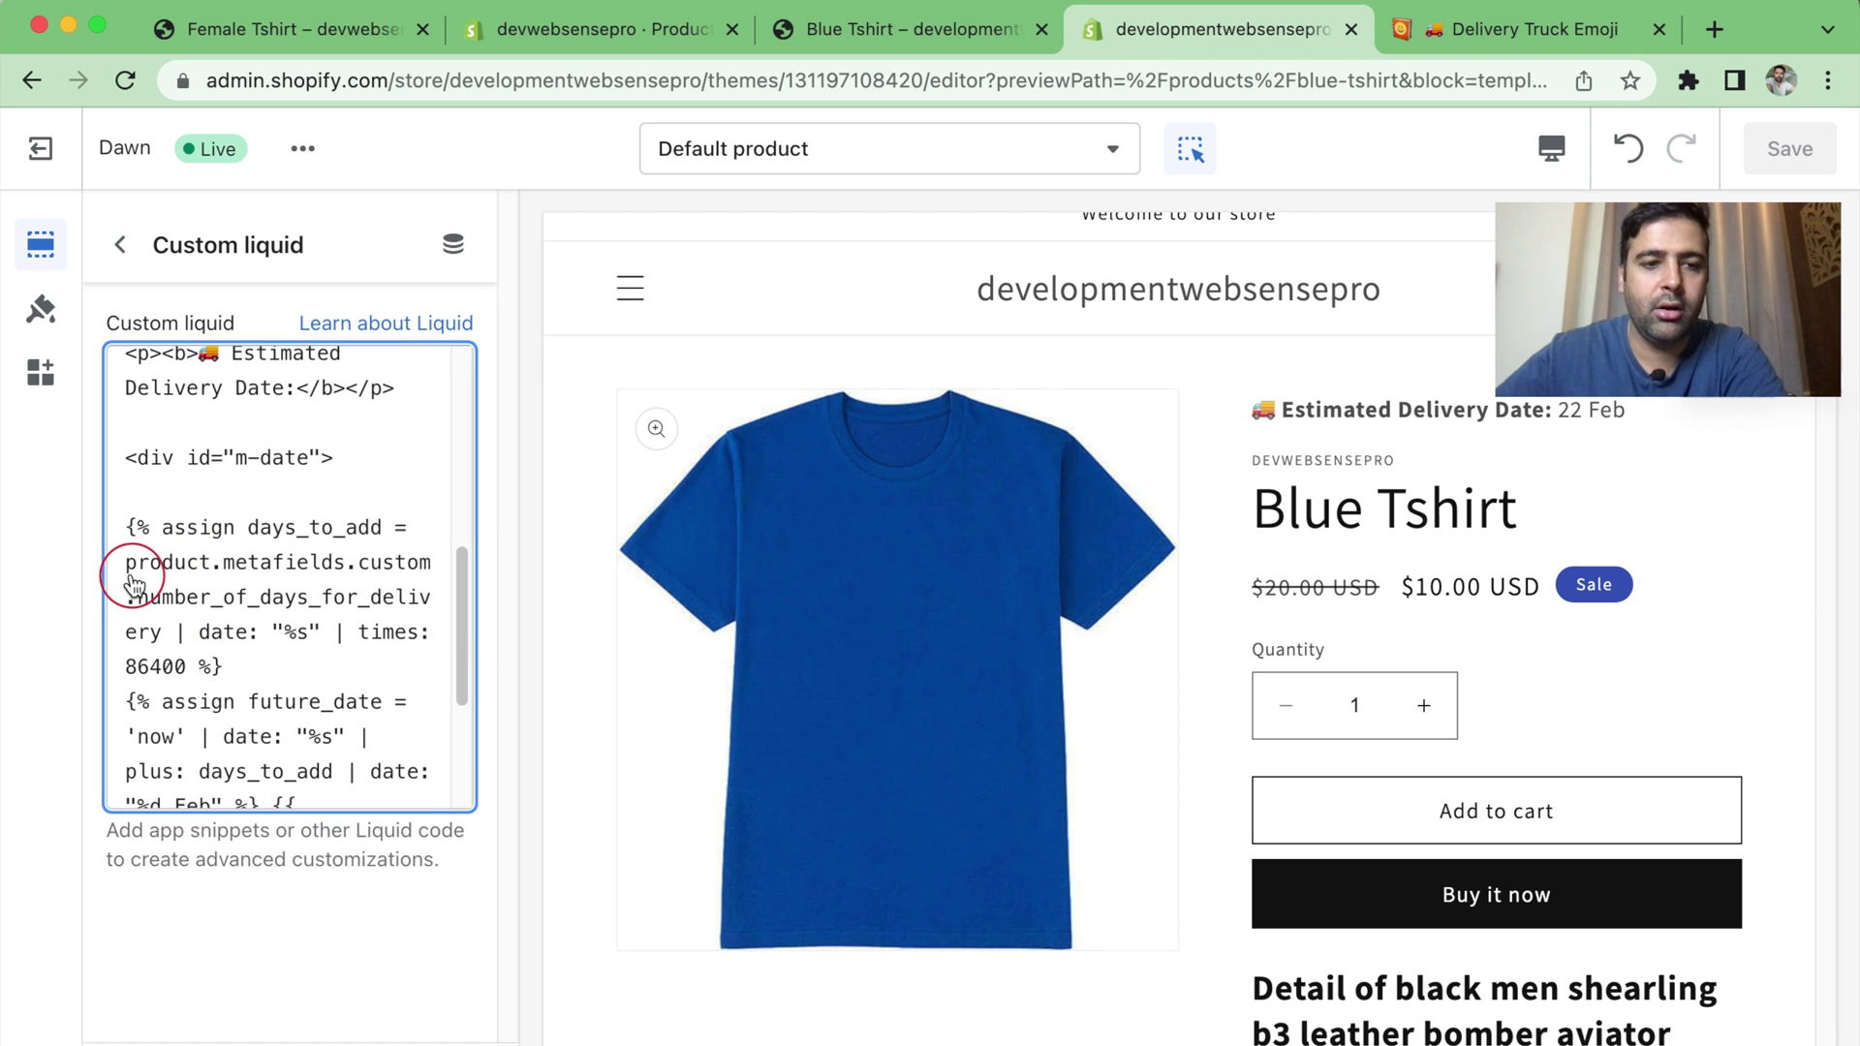
{"action": "left_click_drag", "start_coordinate": [128, 571], "coordinate": [169, 628]}
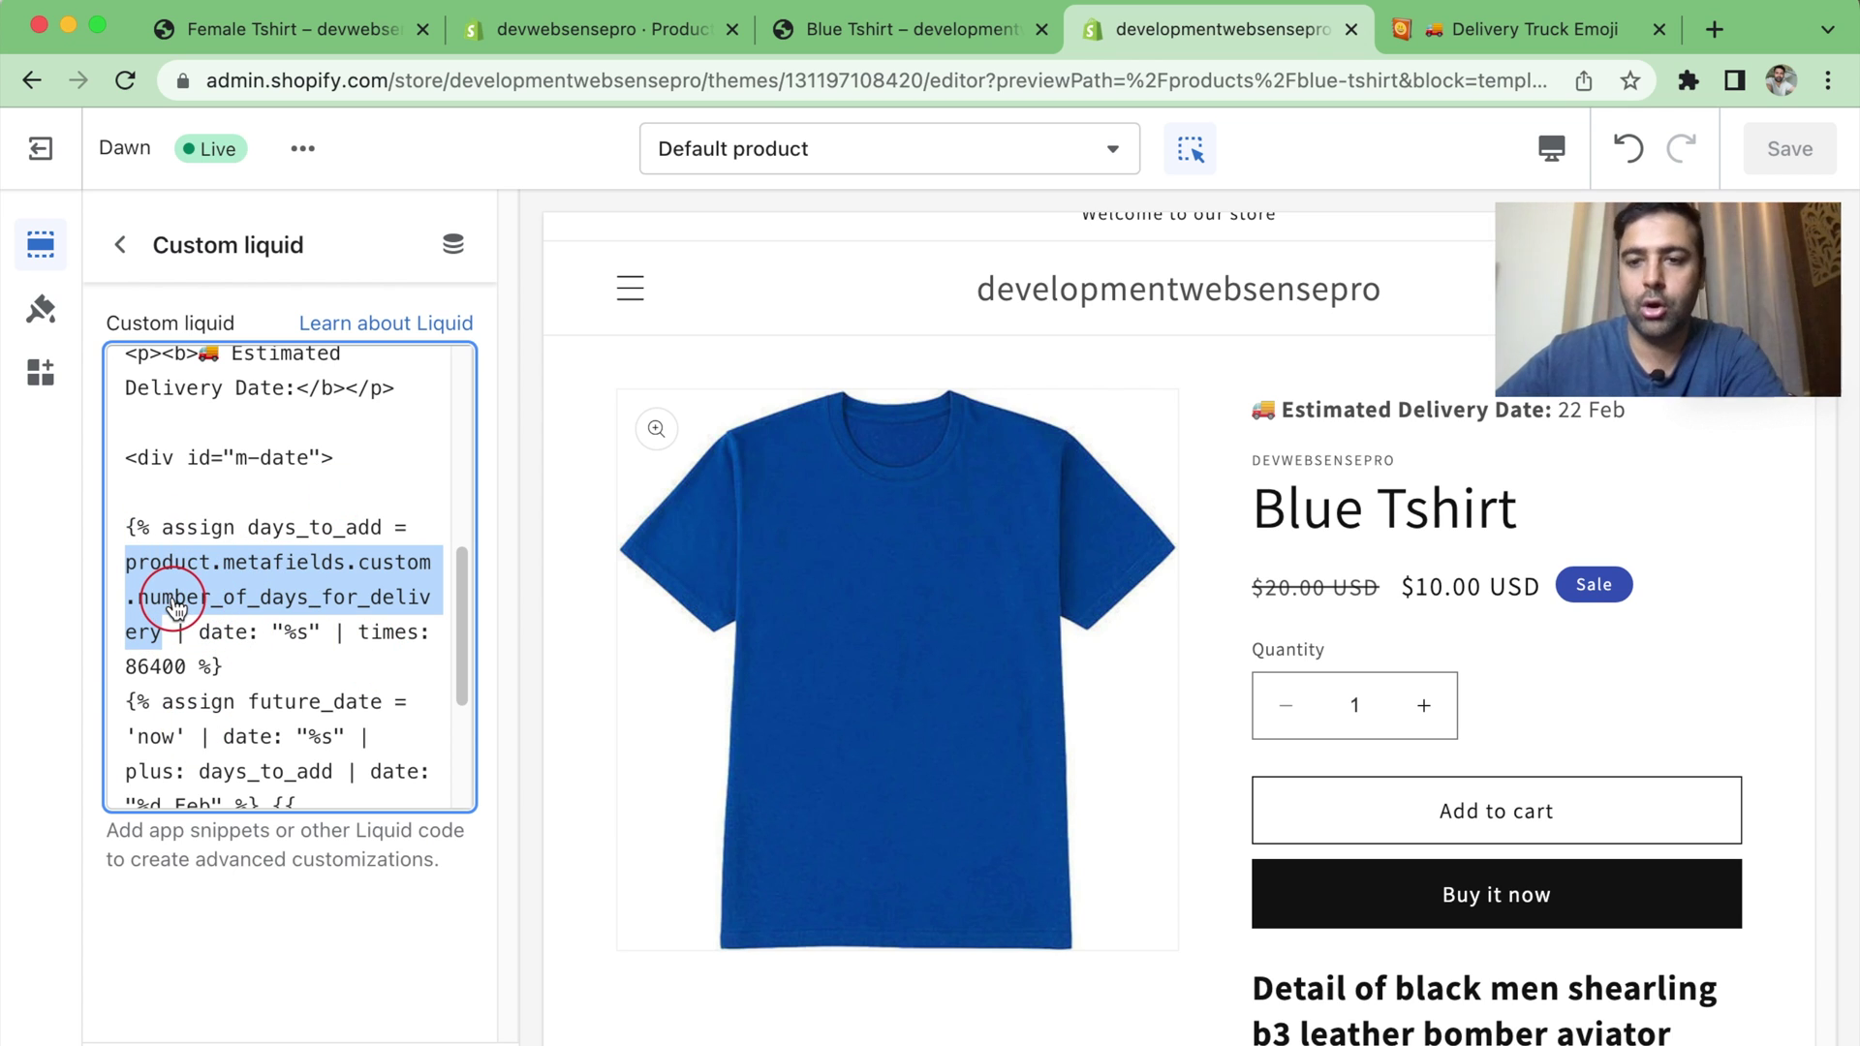
{"action": "scroll", "coordinate": [289, 706], "scroll_direction": "up", "scroll_amount": 1}
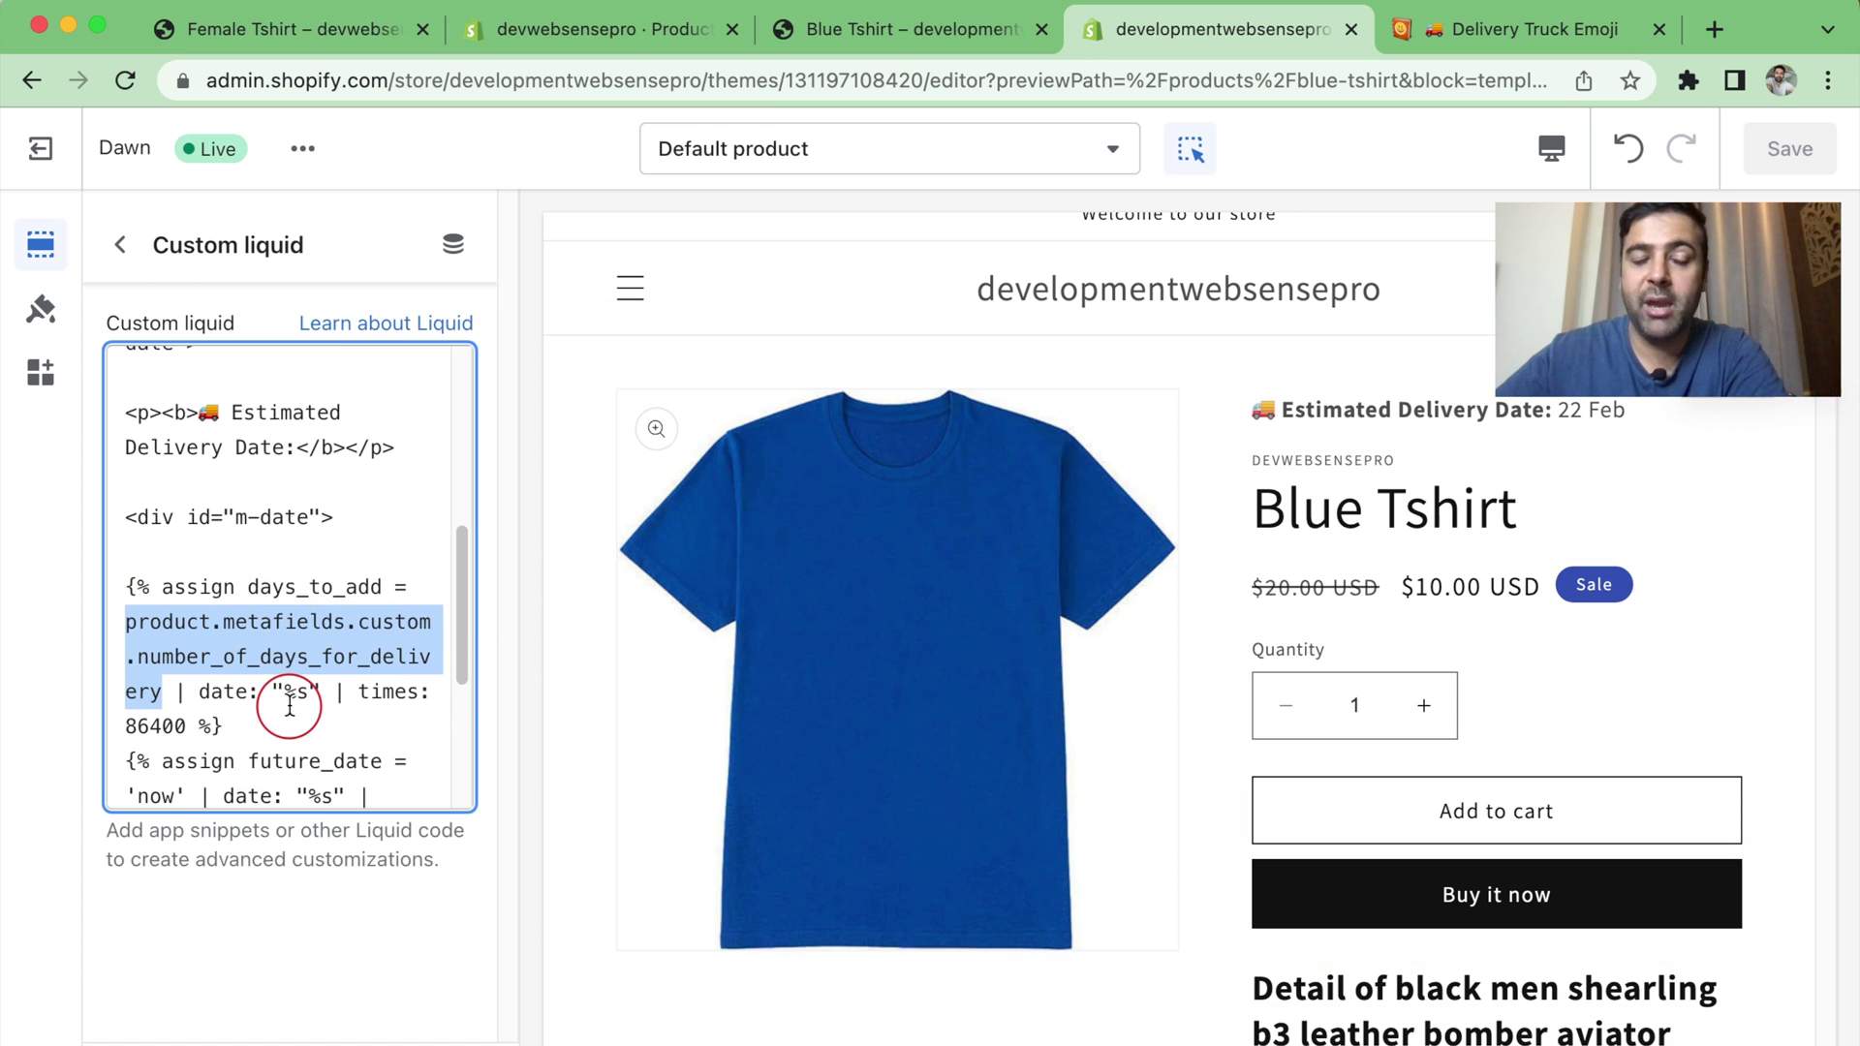